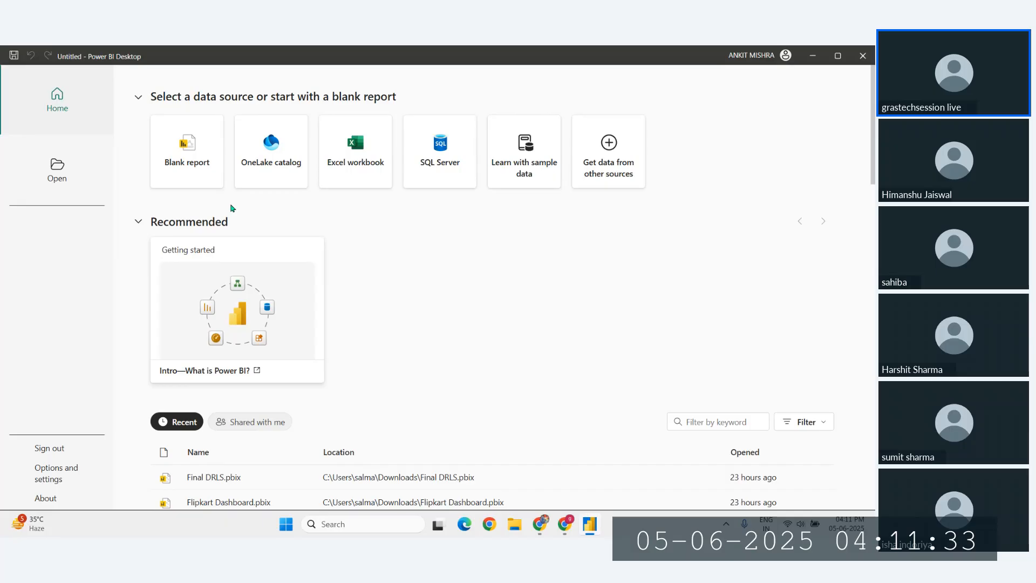
Start a new blank report in Power BI Desktop.
click(187, 156)
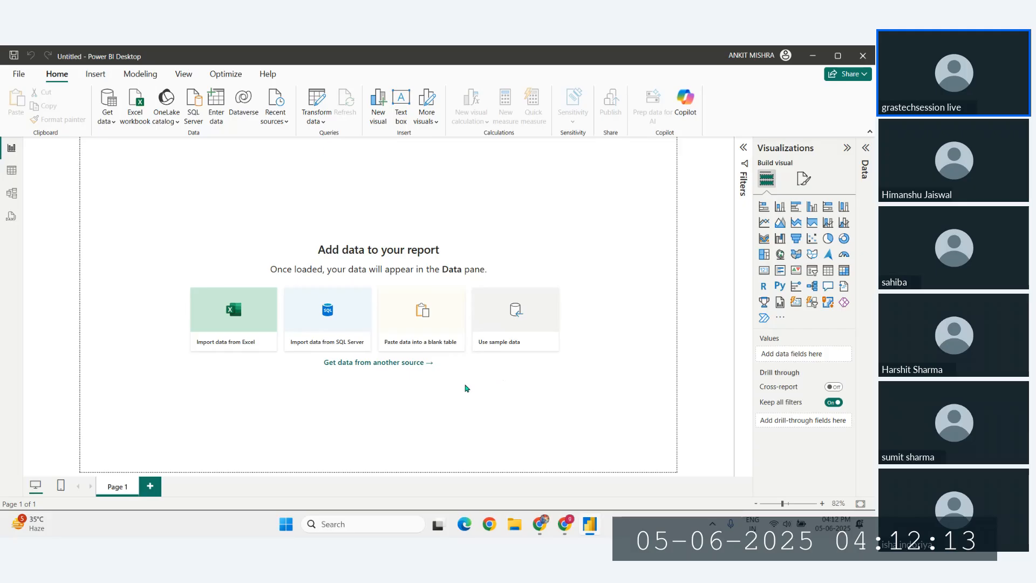
click(590, 524)
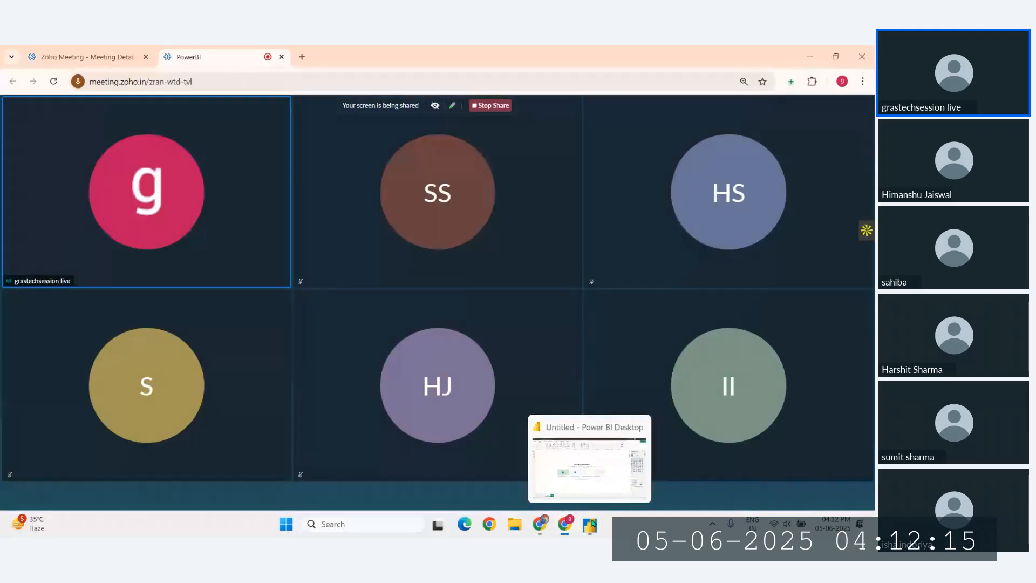
click(590, 523)
Open SQL Server Management Studio 20 and connect to the SQLEXPRESS database engine with Windows Authentication.
click(326, 523)
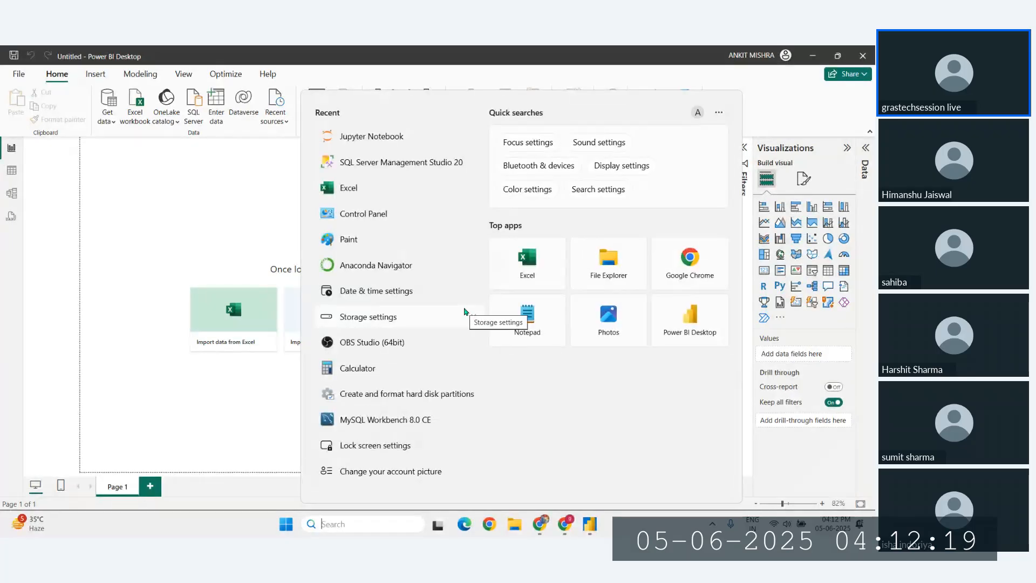
click(418, 163)
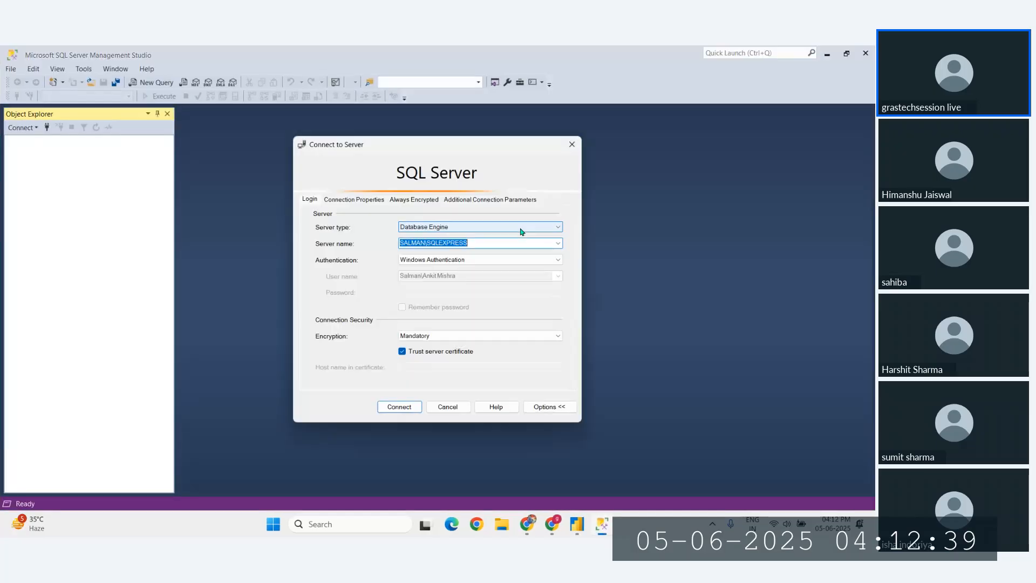
click(399, 408)
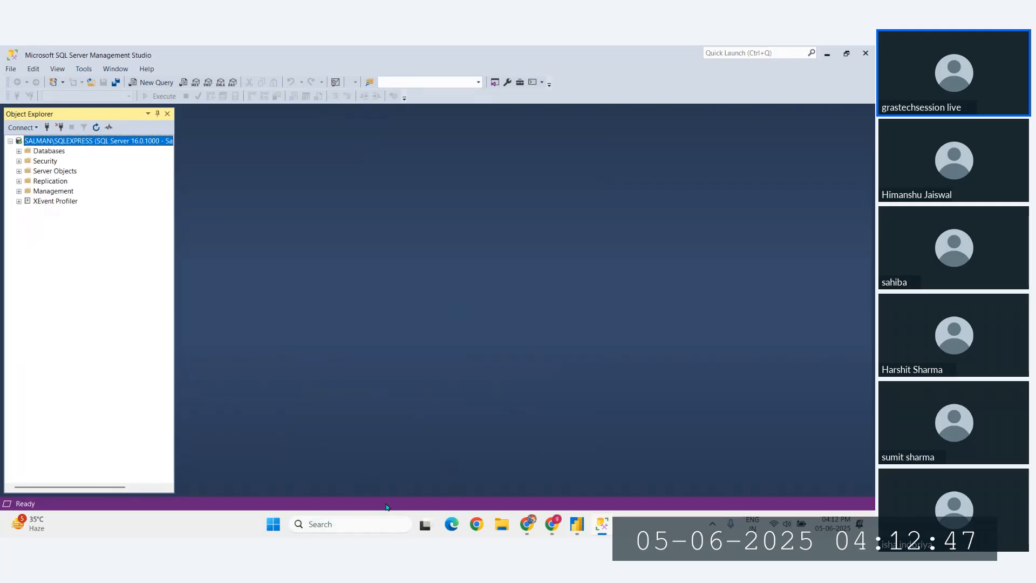
click(579, 529)
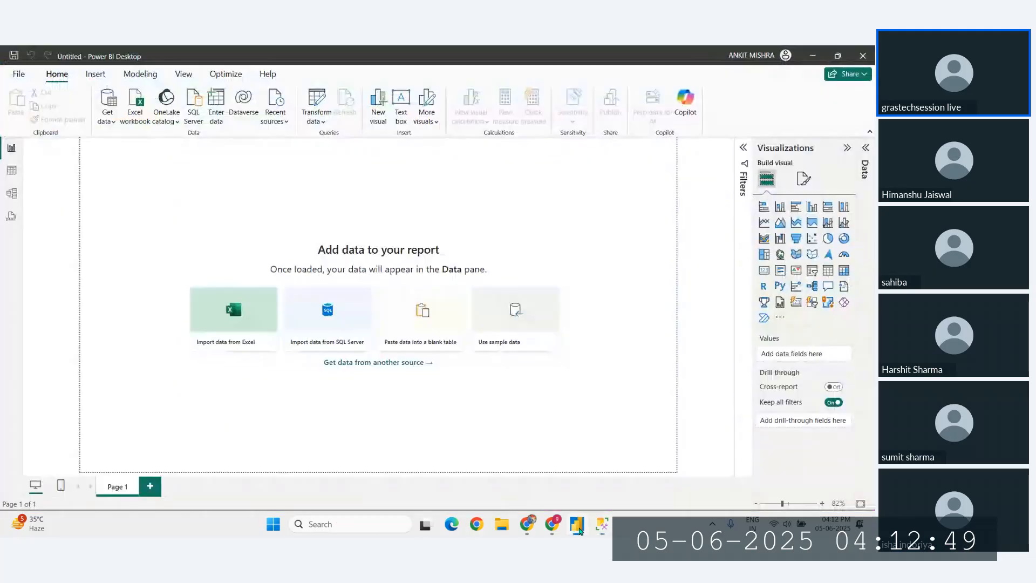
click(319, 122)
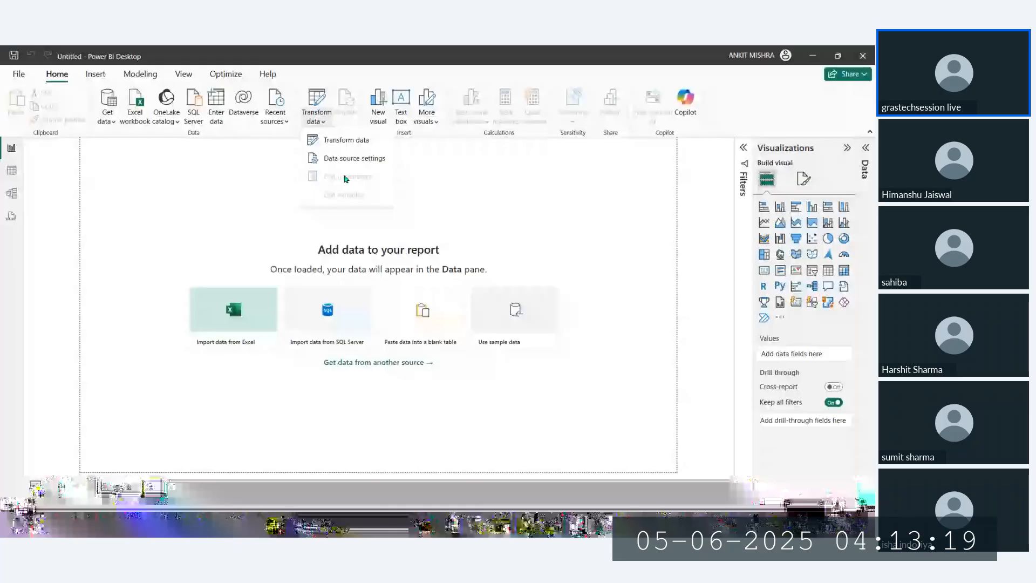
click(140, 74)
click(319, 112)
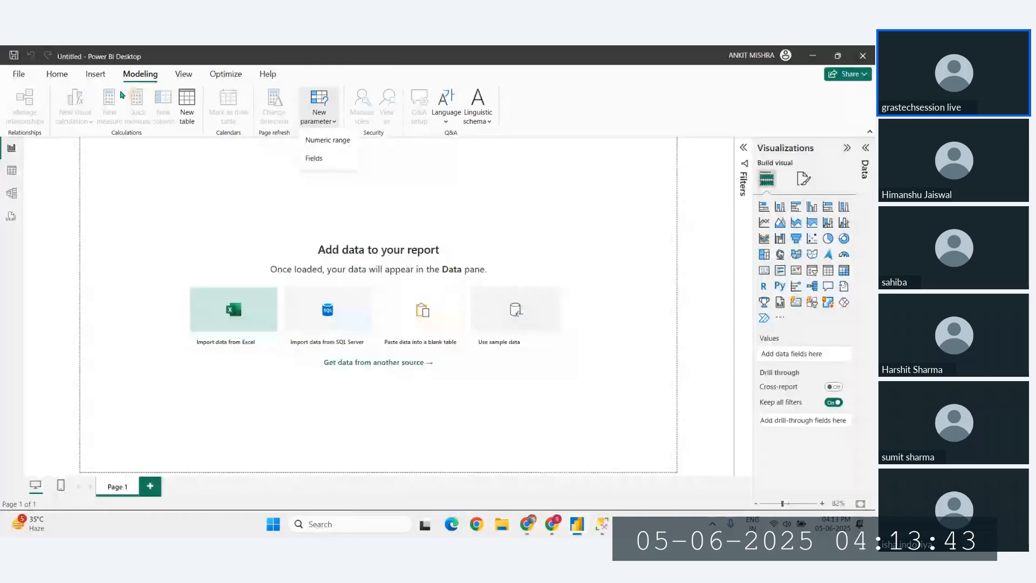
Switch to SQL Server Management Studio and write create database statements for june_db_old and june_db_new in a new query.
key(alt+Tab)
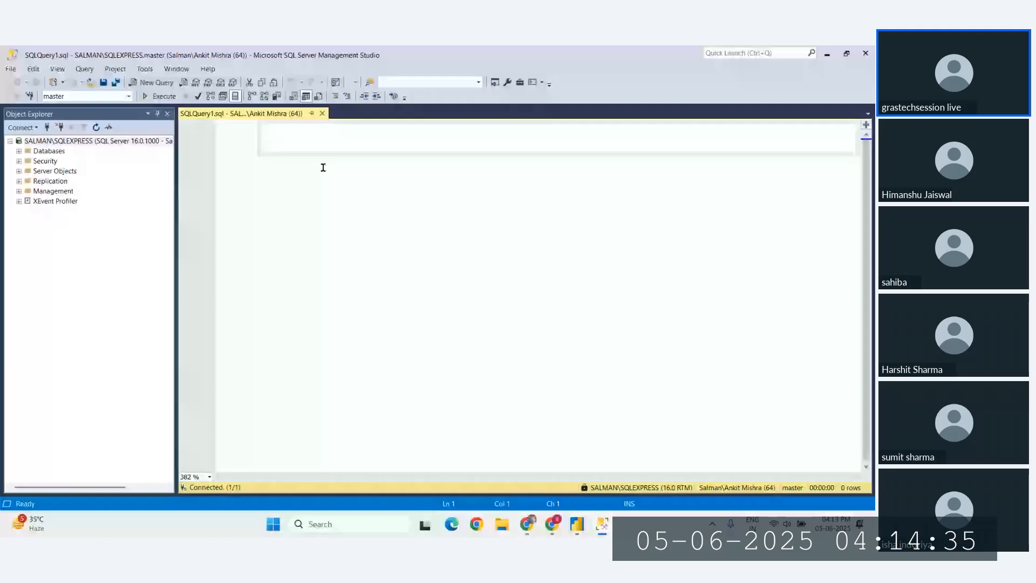
text(create database june_db_old;  create database june_db_new;)
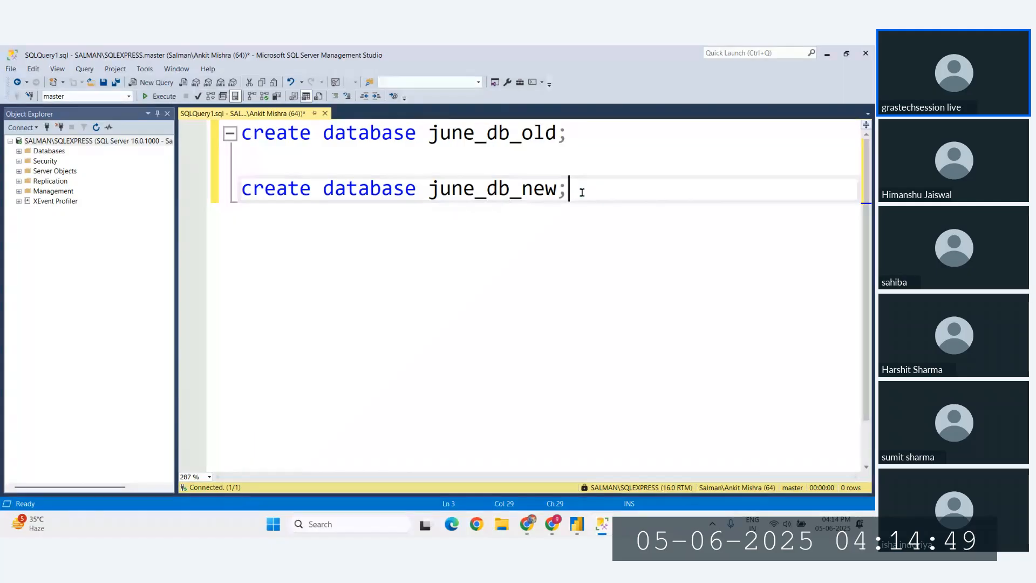
key(Return)
key(Return)
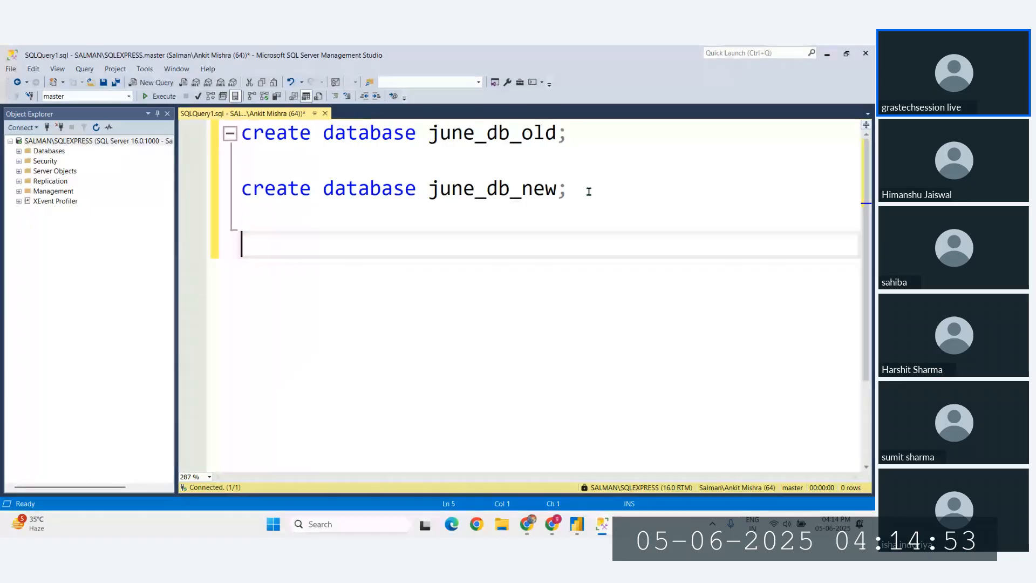
Execute the two create database statements for june_db_old and june_db_new.
drag(590, 189, 226, 132)
click(361, 215)
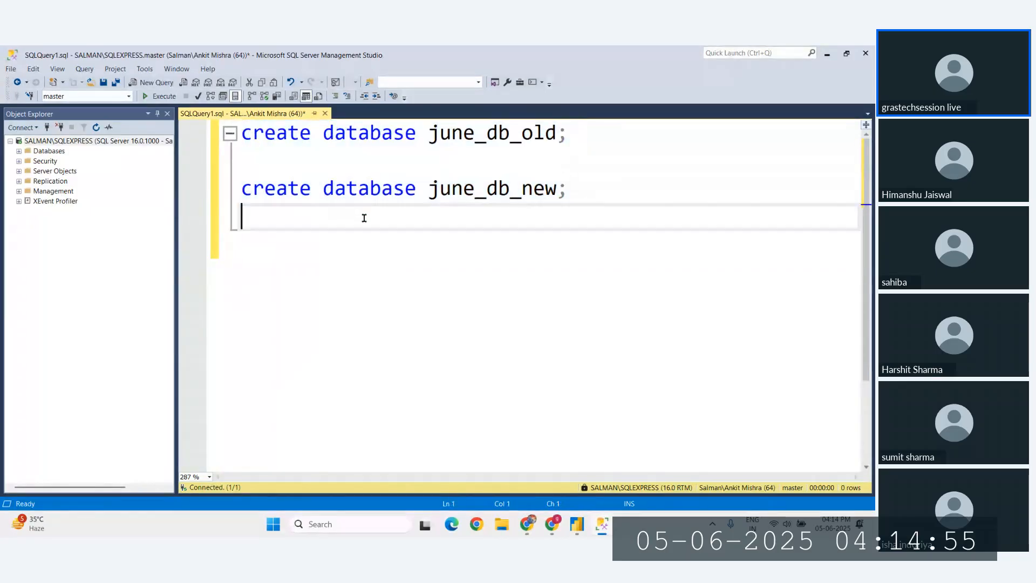
click(362, 236)
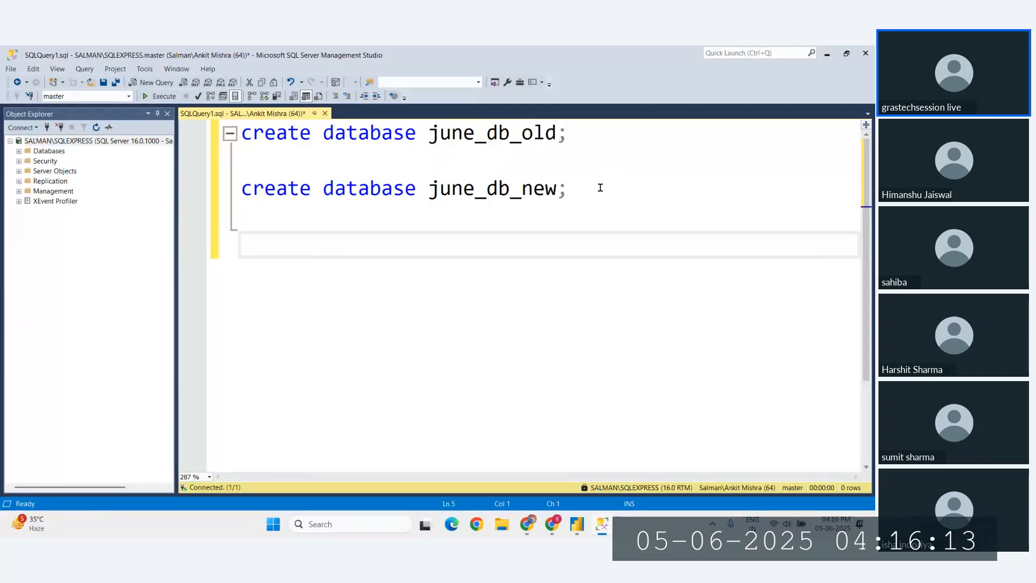
drag(600, 187, 241, 133)
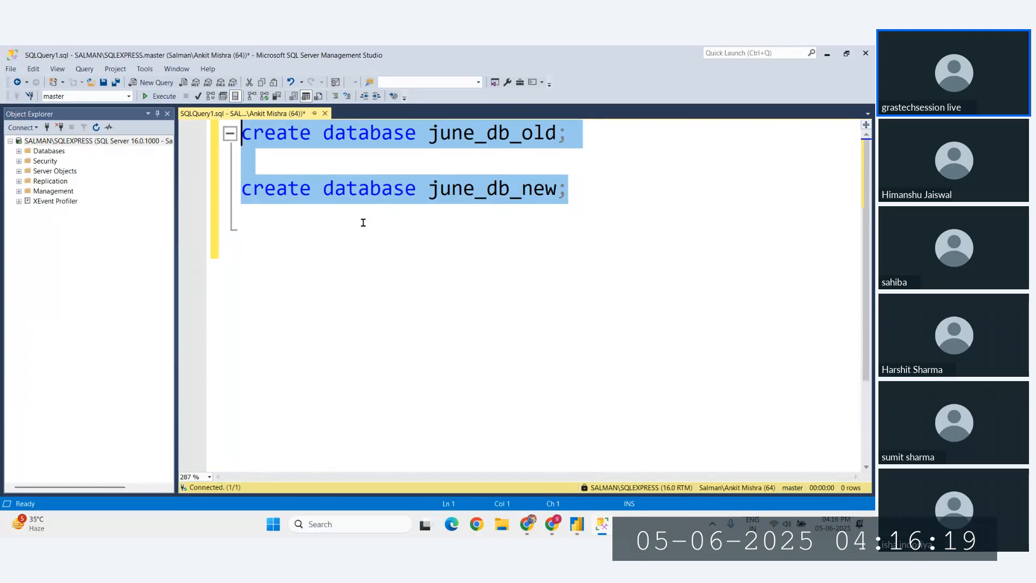
key(F5)
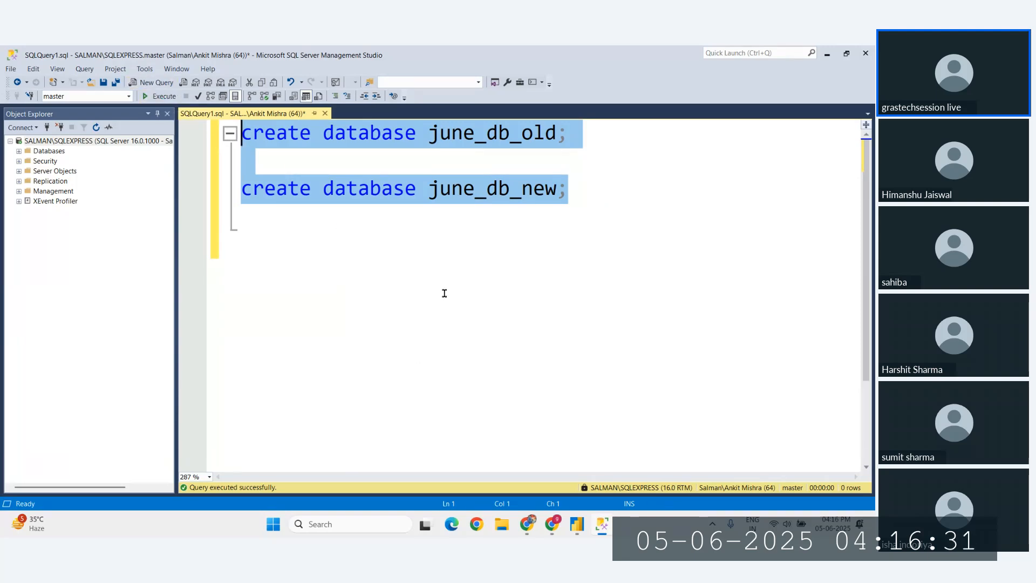
Refresh the server's object tree and expand its Databases folder to check for the two new databases.
click(268, 163)
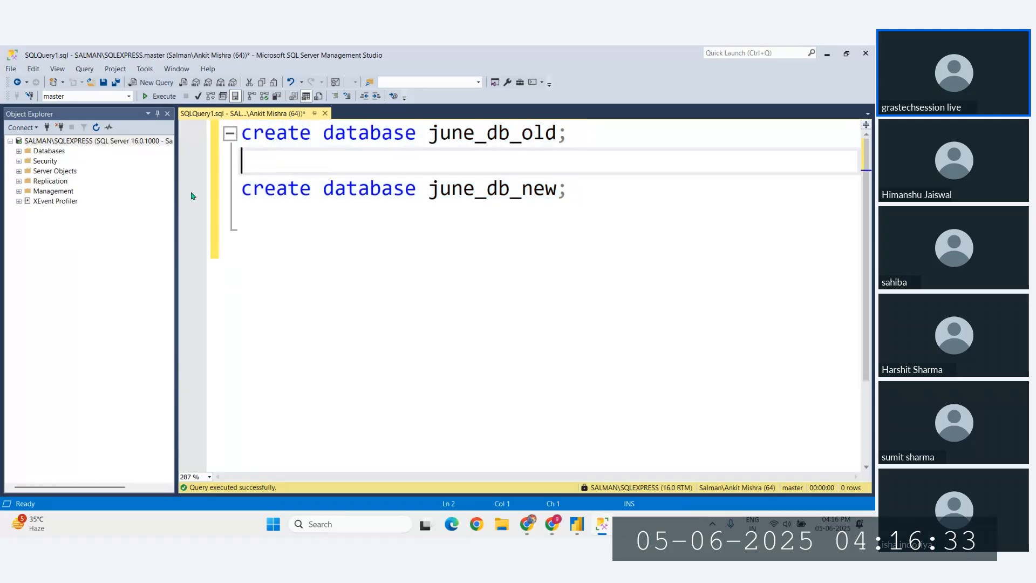
click(95, 128)
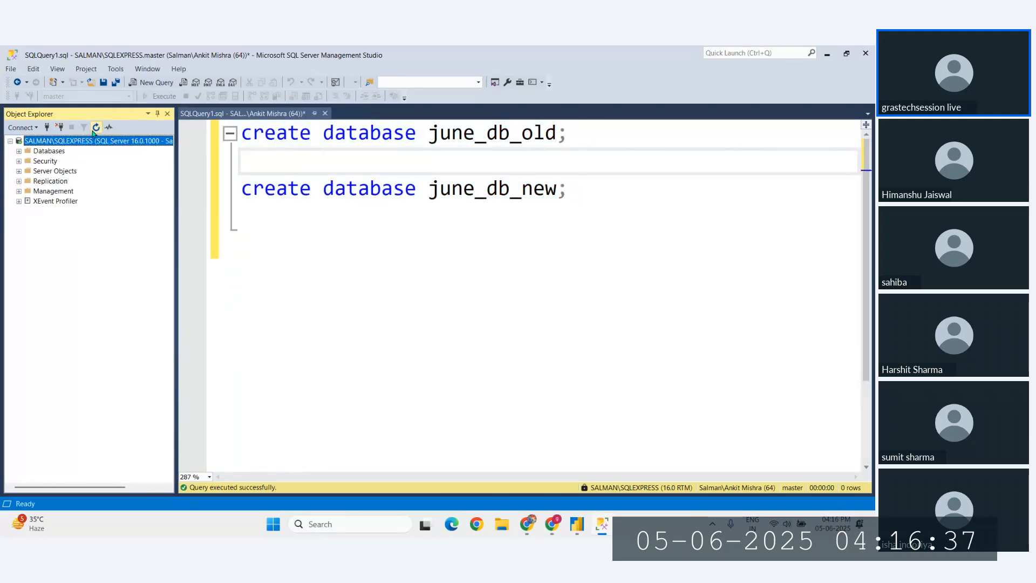
click(19, 152)
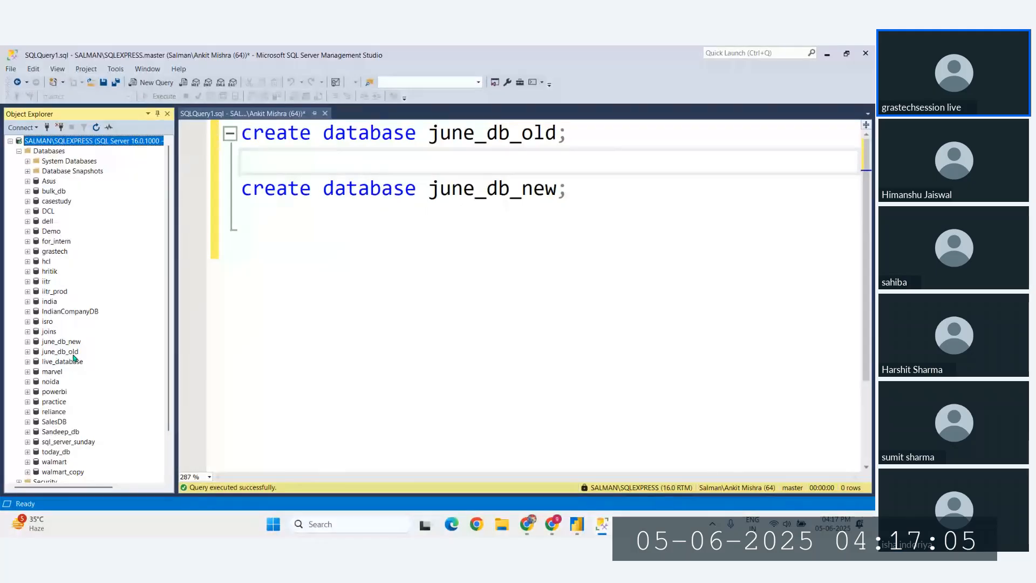
Add the statement "use june_db_old;" below the create statements and execute only that line.
click(309, 258)
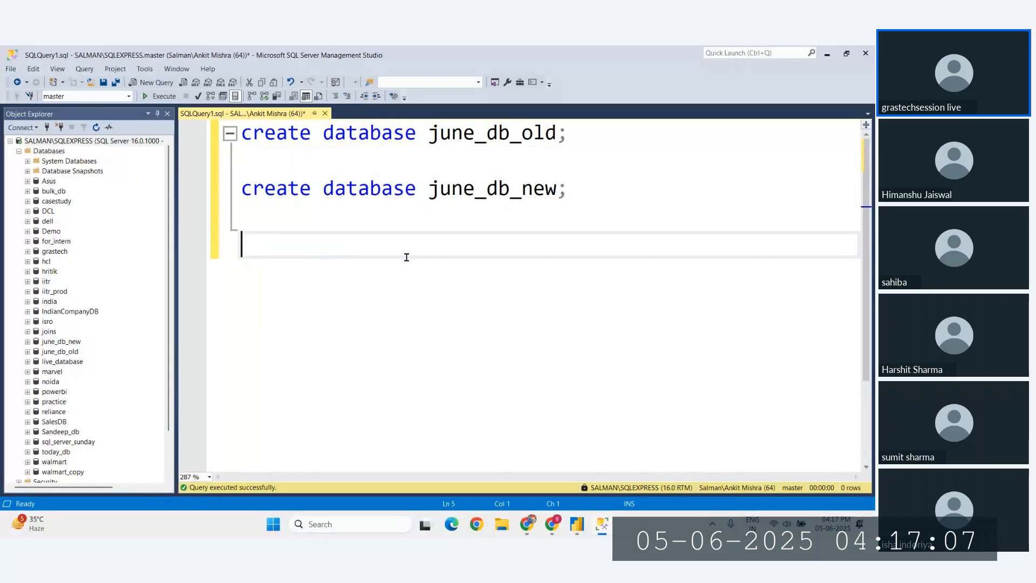
text(use)
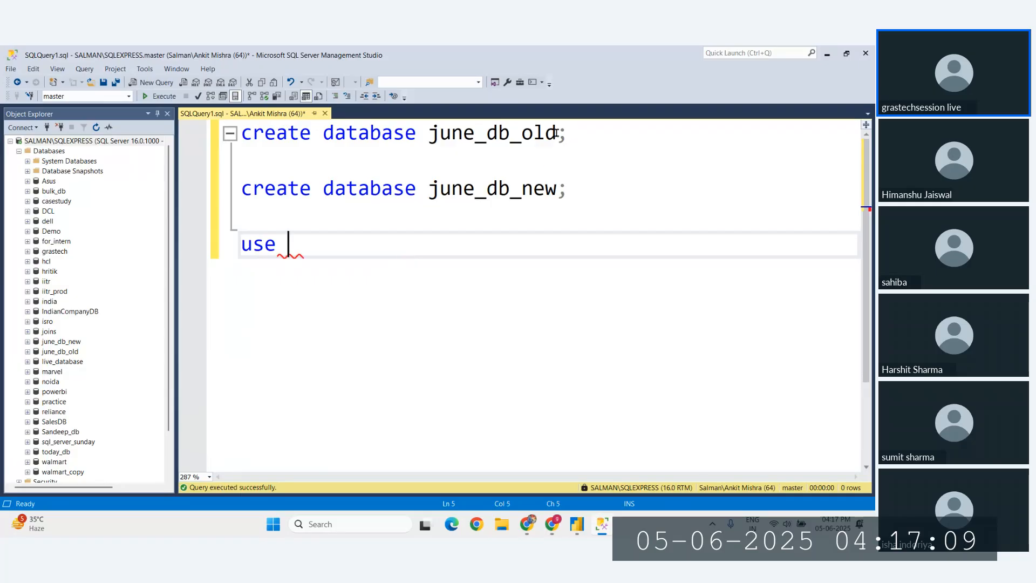
drag(556, 133, 429, 133)
key(ctrl+c)
click(342, 245)
key(ctrl+v)
text(;)
drag(482, 256, 241, 247)
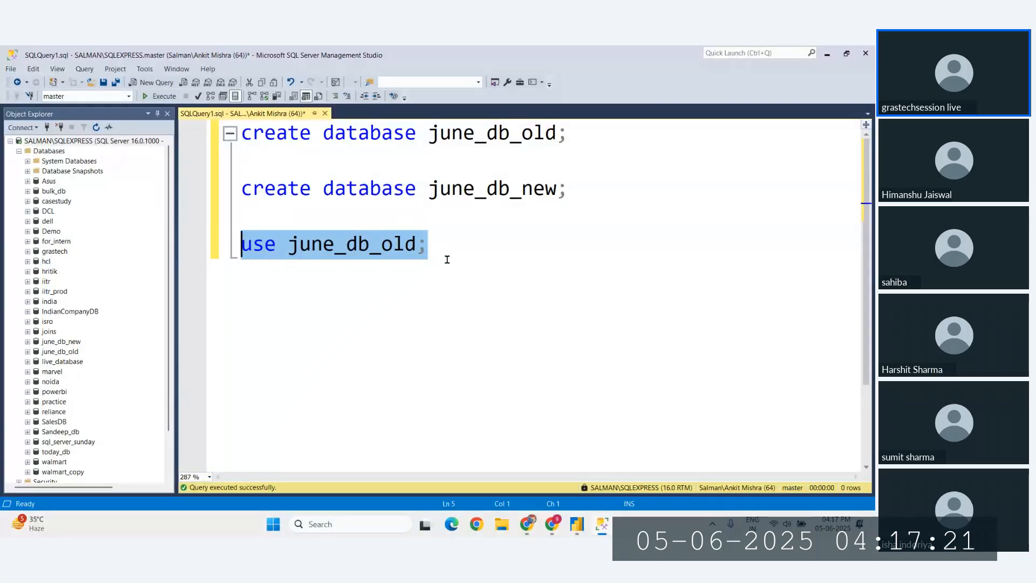
click(160, 99)
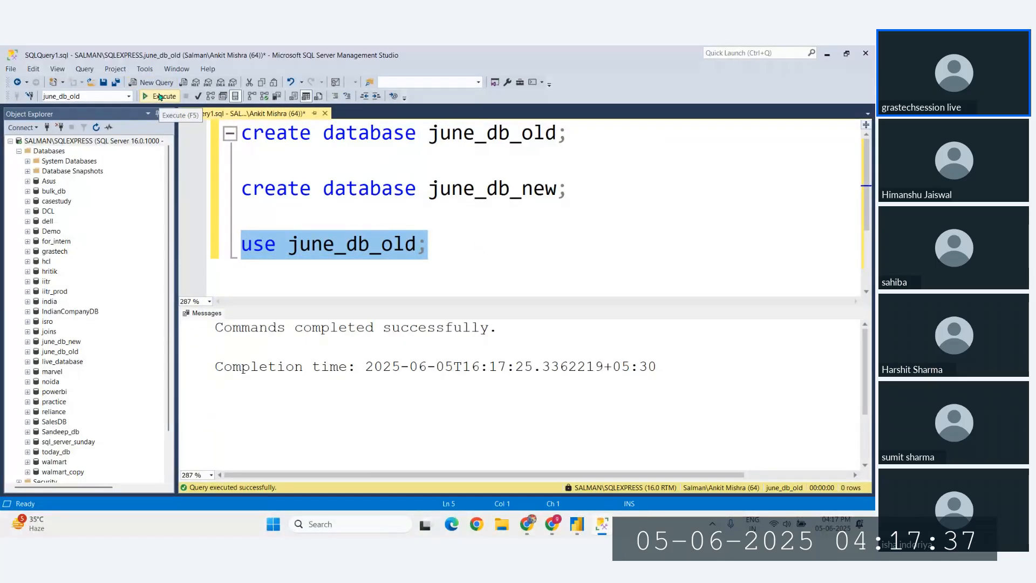
Insert blank lines below the "use june_db_old;" statement and place the cursor on the line beneath it.
click(465, 252)
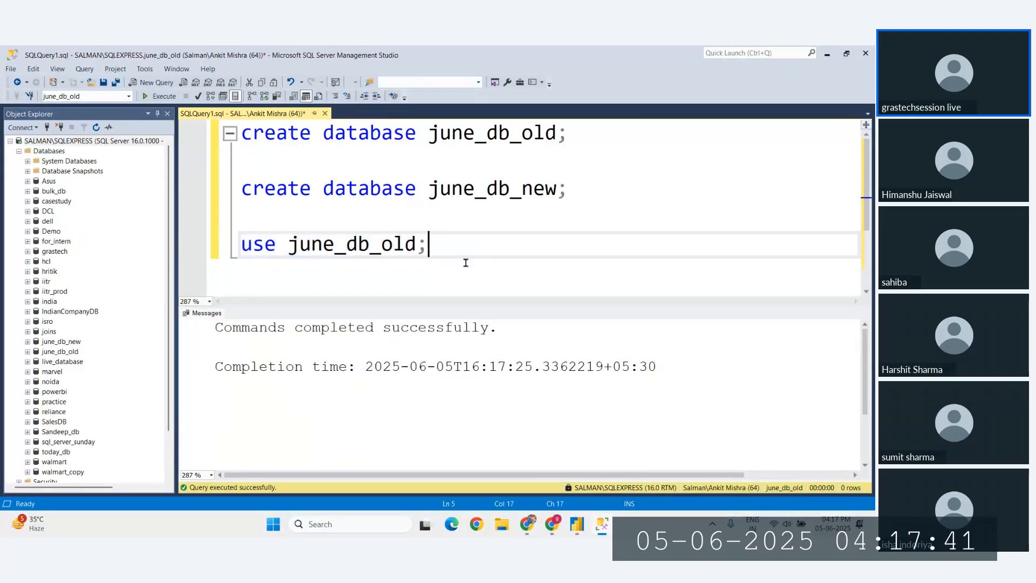
key(Return)
key(Return)
key(Return)
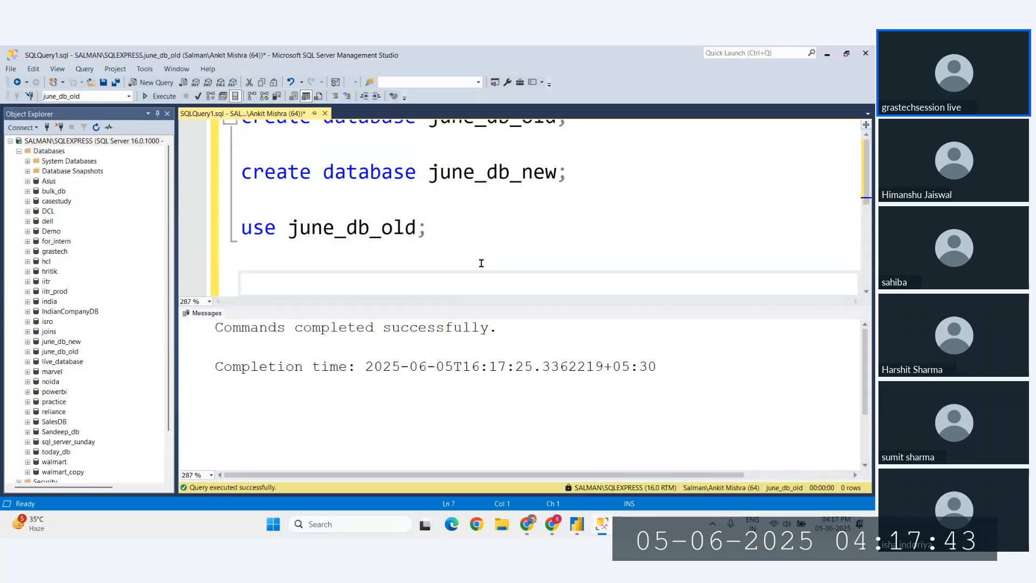
key(Return)
key(Up)
key(Up)
key(Up)
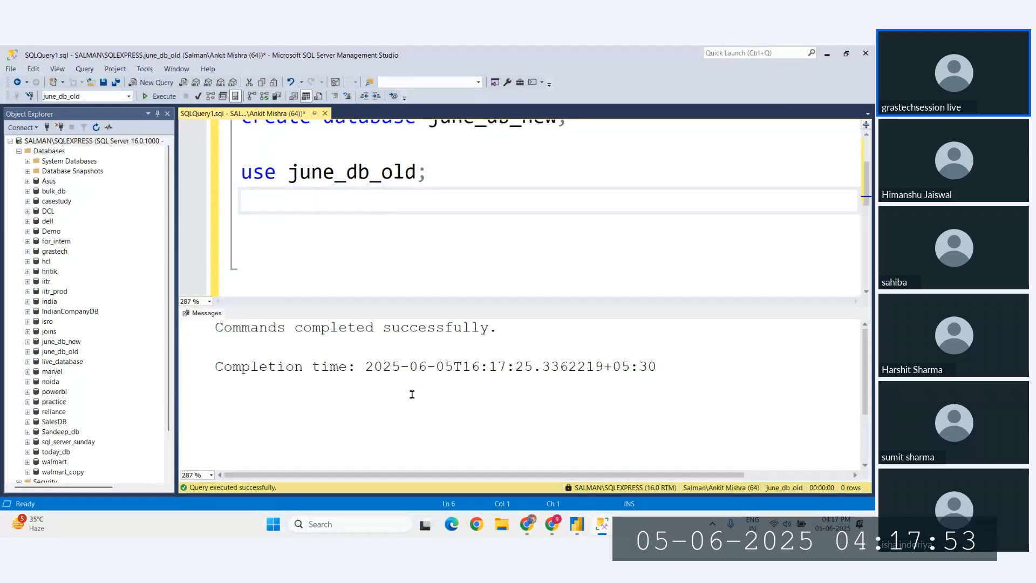
Open Excel and create a blank workbook.
click(330, 531)
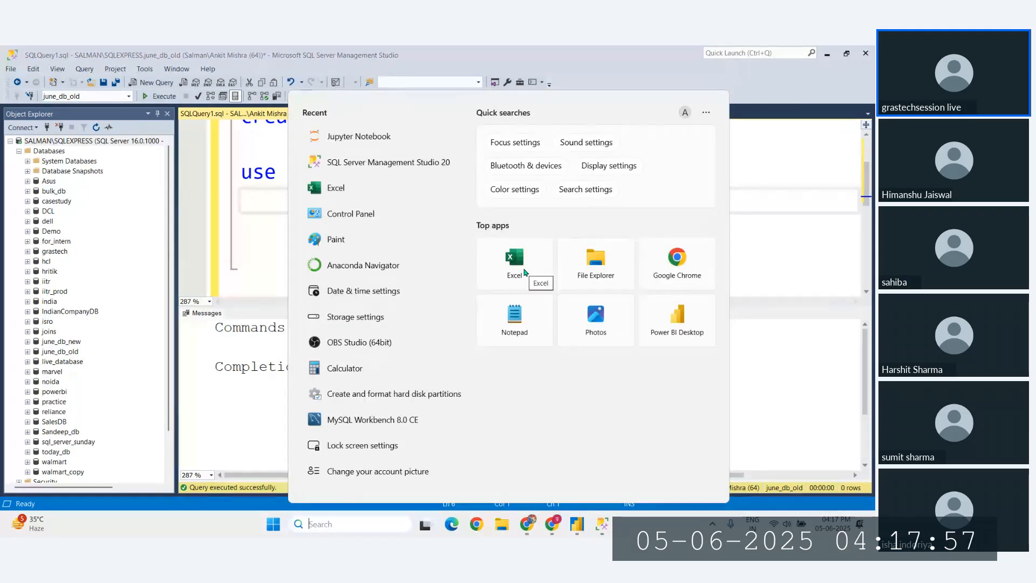
click(523, 270)
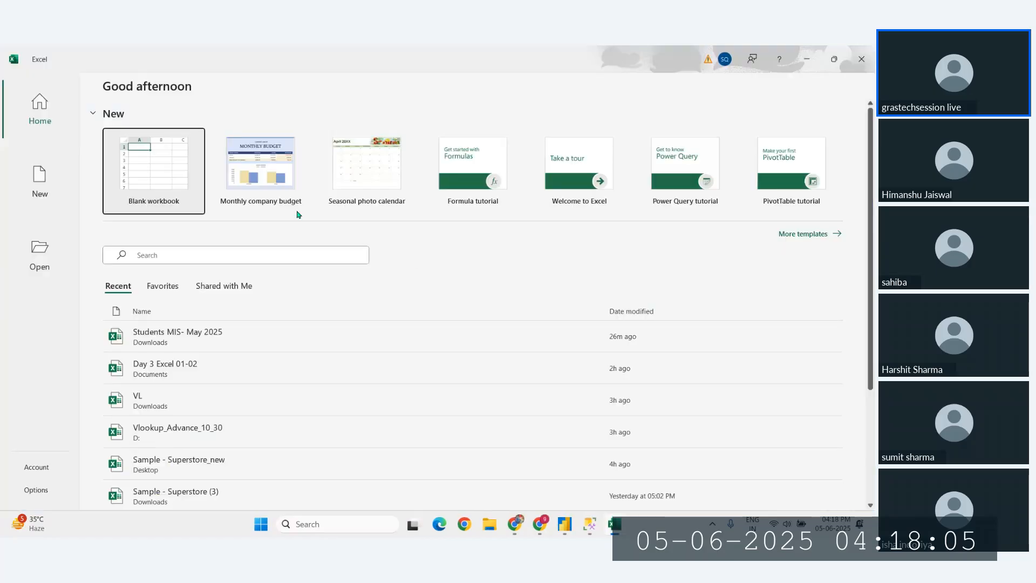
click(173, 185)
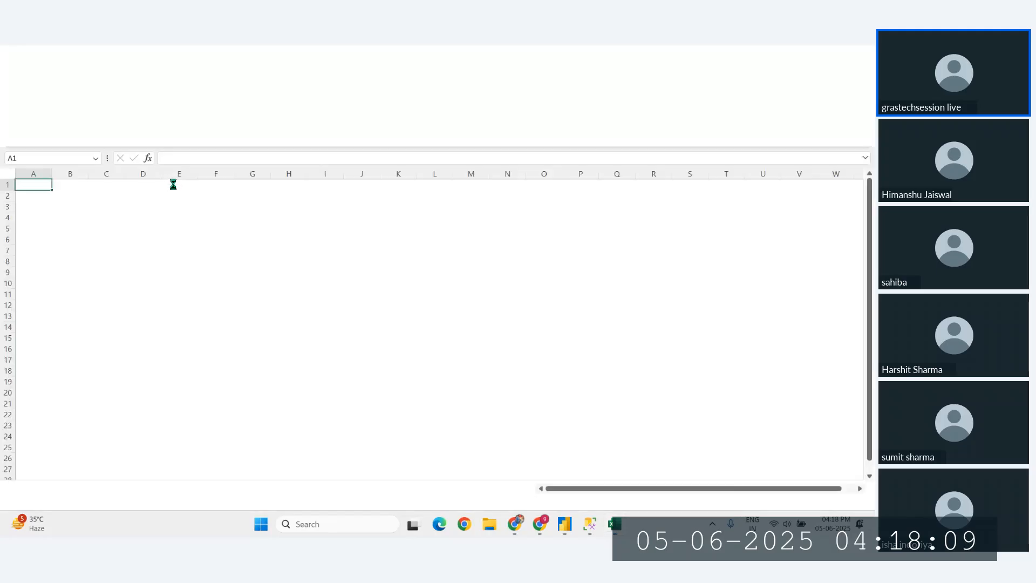
Enter the column headers Sno in A3 and Month in B3 of Sheet1.
click(84, 216)
scroll(84, 214, up, 10)
scroll(84, 214, left, 2)
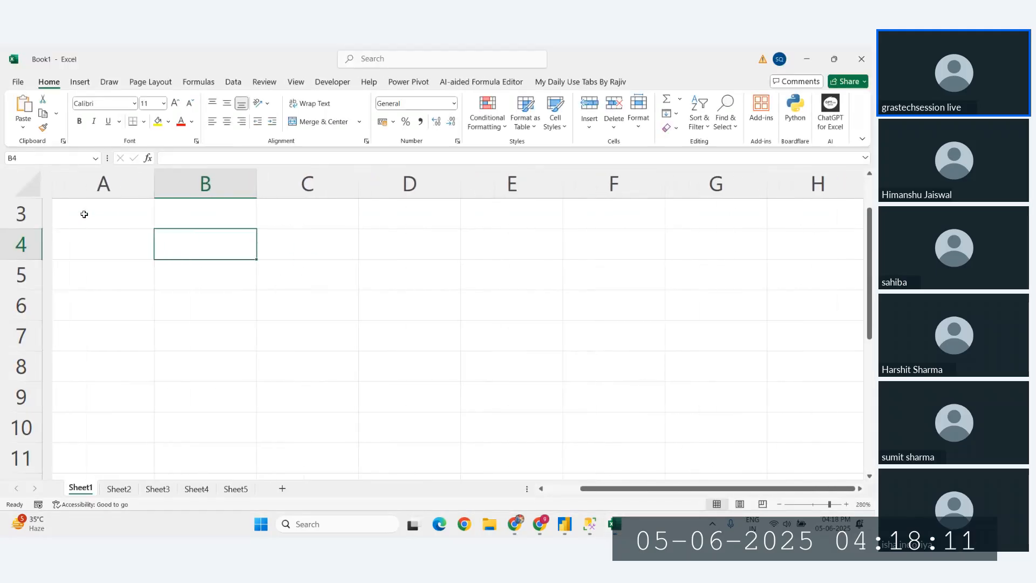
click(155, 213)
click(77, 219)
text(Sno)
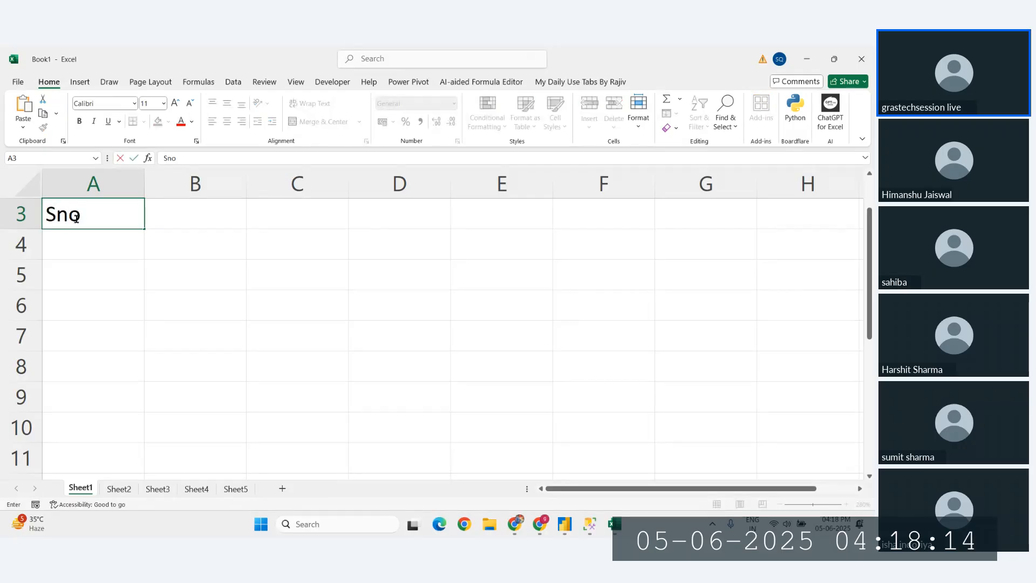
key(Tab)
text(Month)
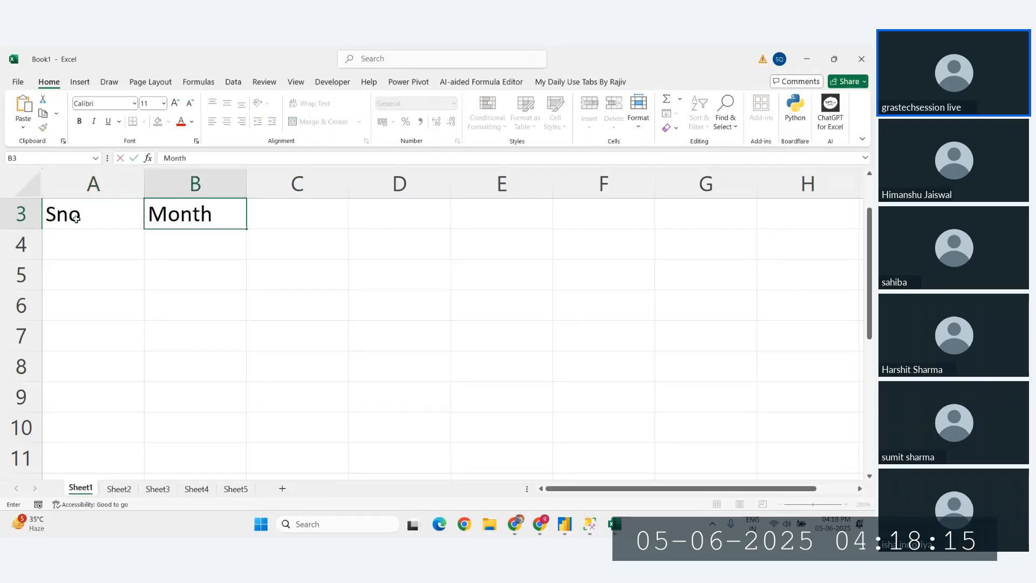
key(Tab)
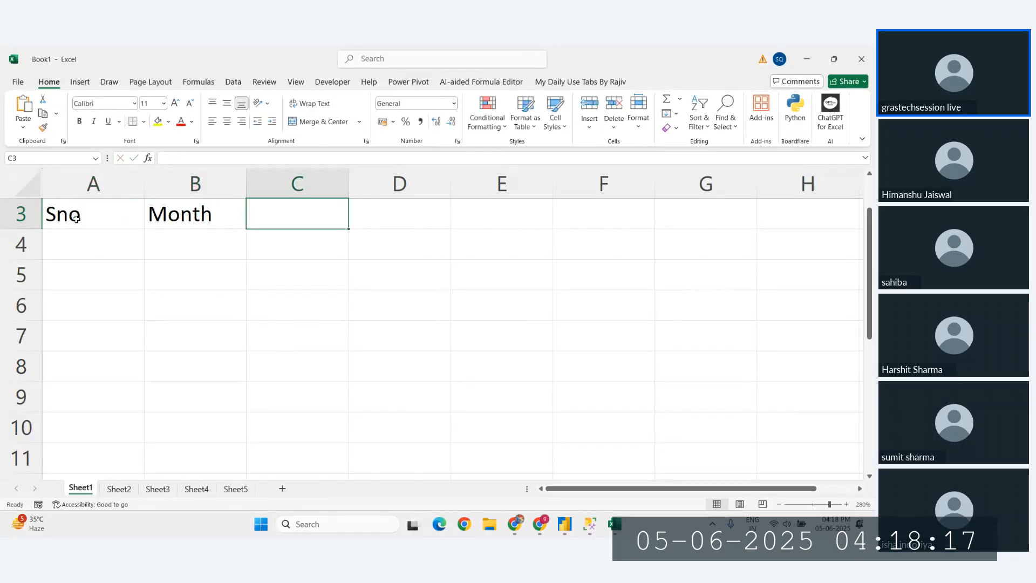
text(Sale)
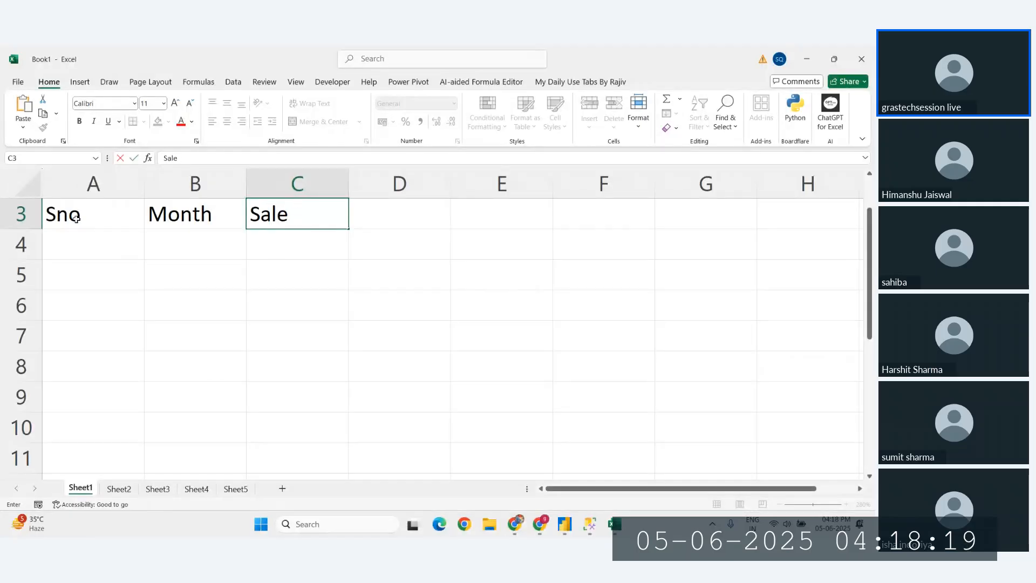
key(BackSpace)
key(BackSpace)
key(BackSpace)
key(BackSpace)
Enter the column headers Remarks in C3 and Sales in D3.
text(Rema)
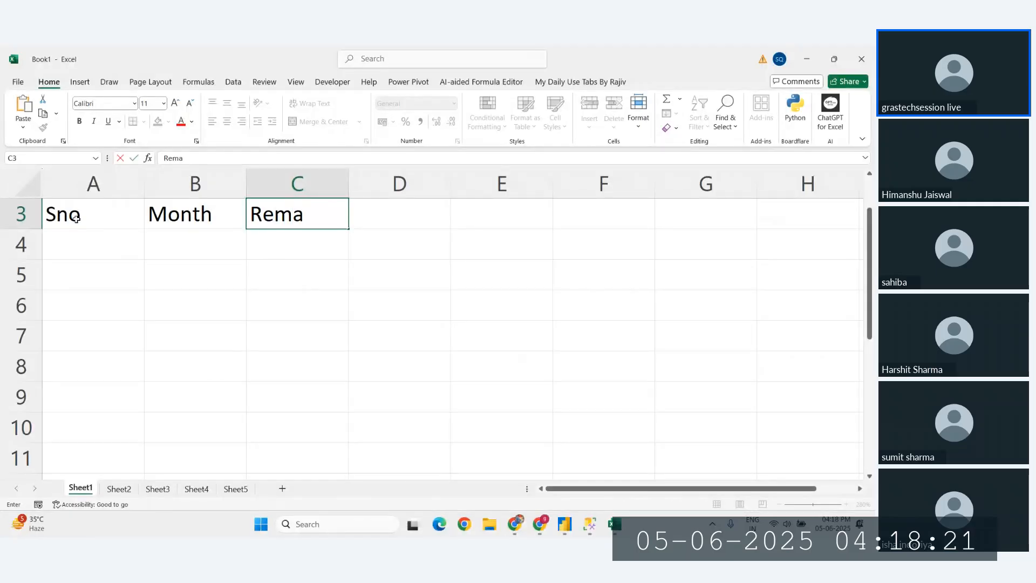
text(rks)
key(Tab)
text(Sa)
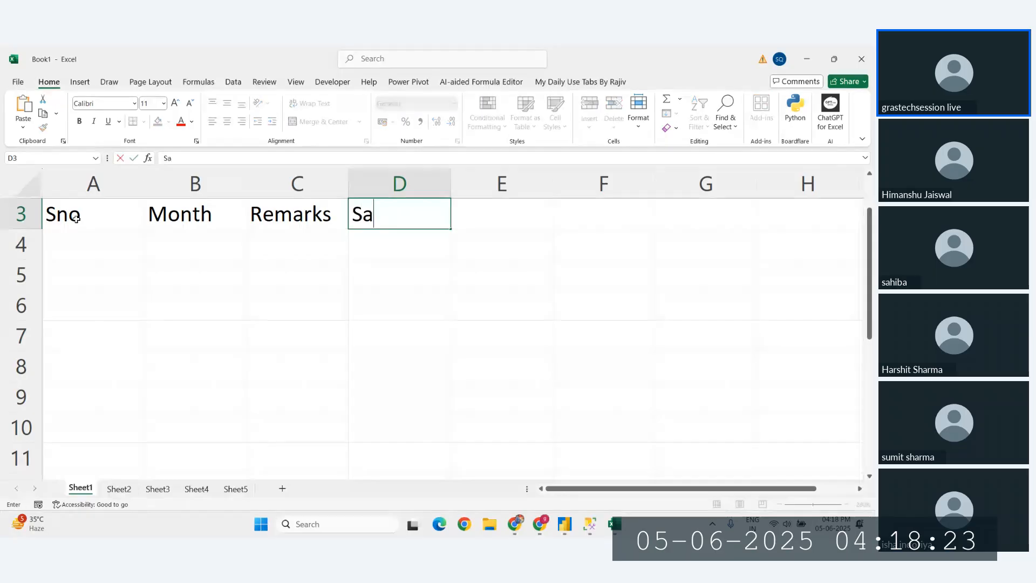
text(les)
key(Tab)
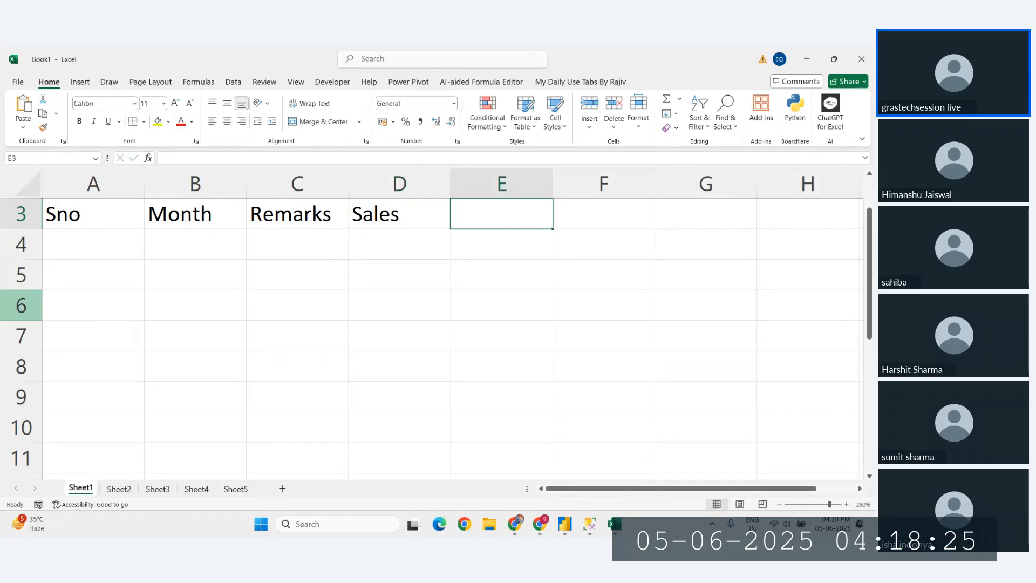
Enter the serial numbers 1 to 5 under the Sno header in A4:A8.
click(100, 249)
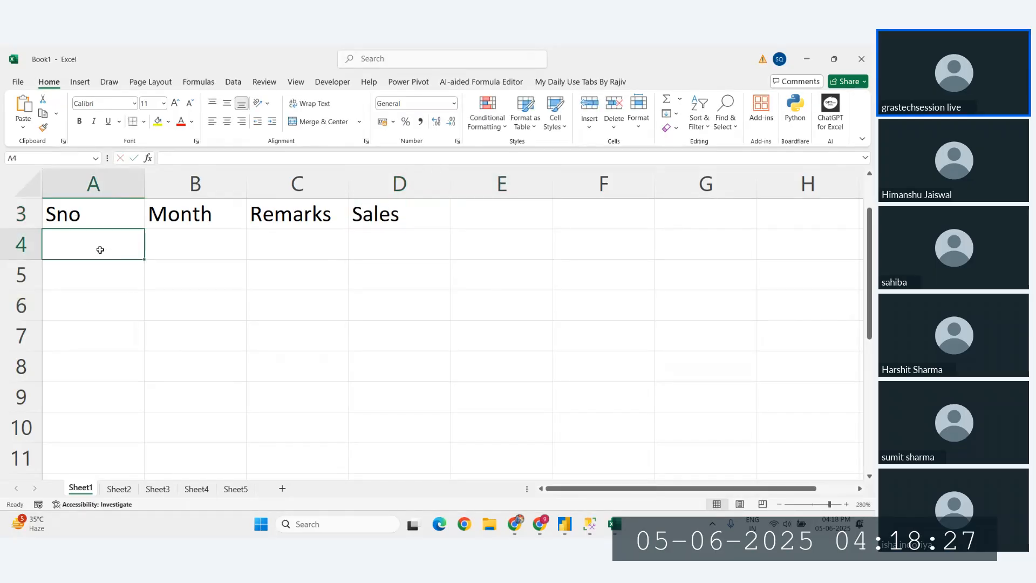
text(1 2 3 4)
key(Return)
text(5)
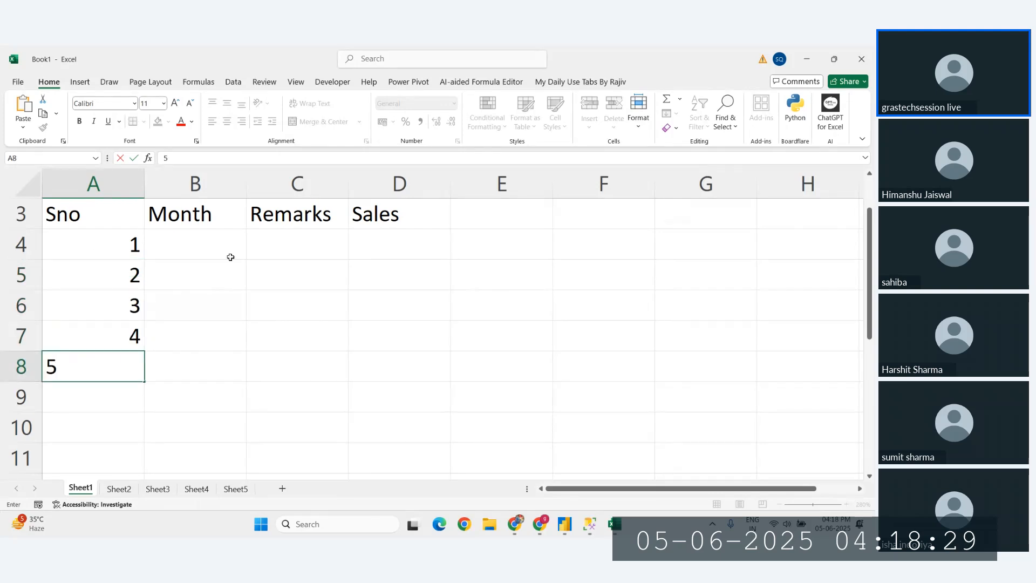
Enter June in B4 and fill it down the Month column to B8.
click(192, 244)
text(June)
key(Return)
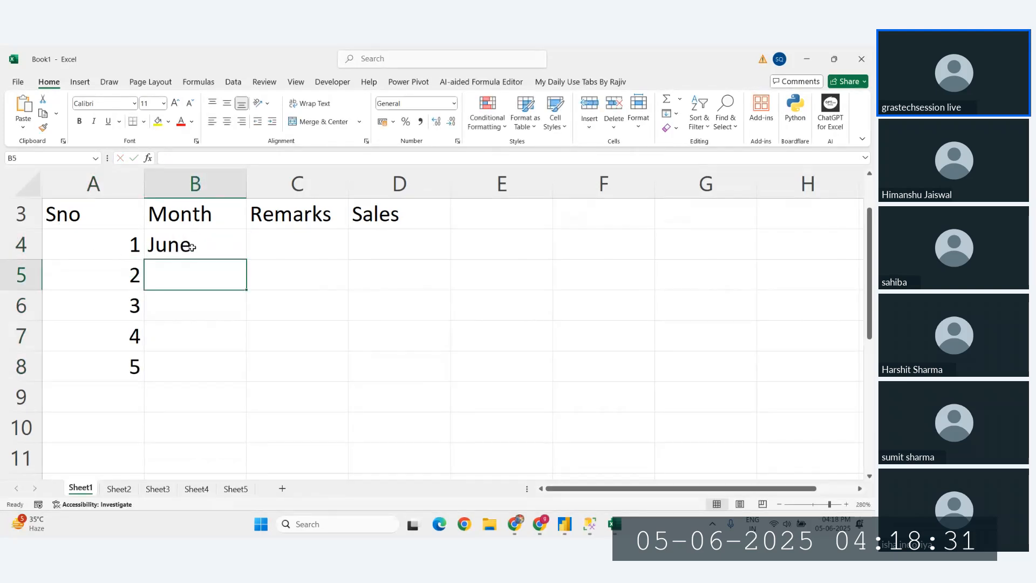
drag(192, 247, 203, 354)
key(ctrl+d)
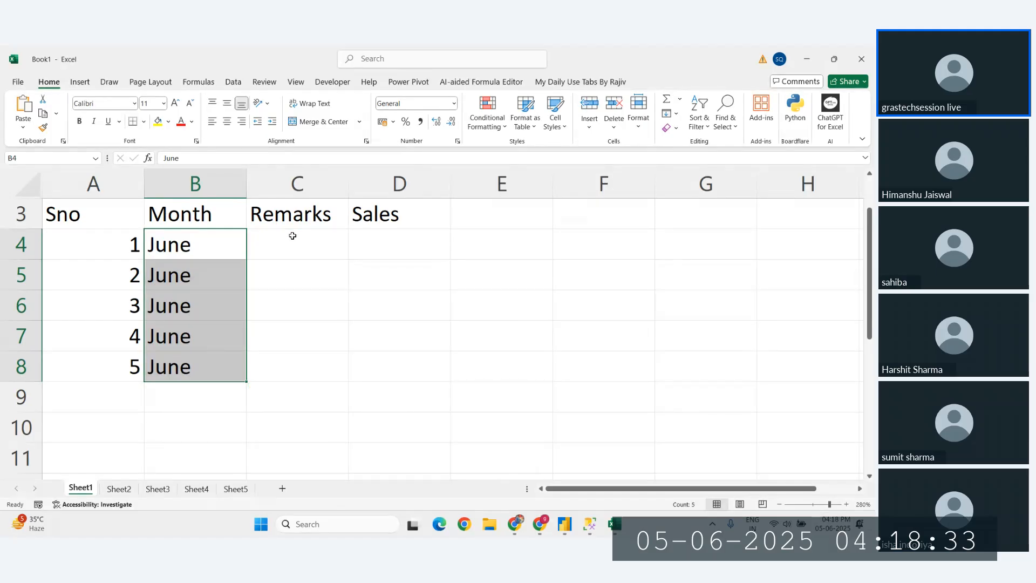
Enter Old in C4 and fill it down the Remarks column to C8.
click(293, 236)
text(Old)
key(Return)
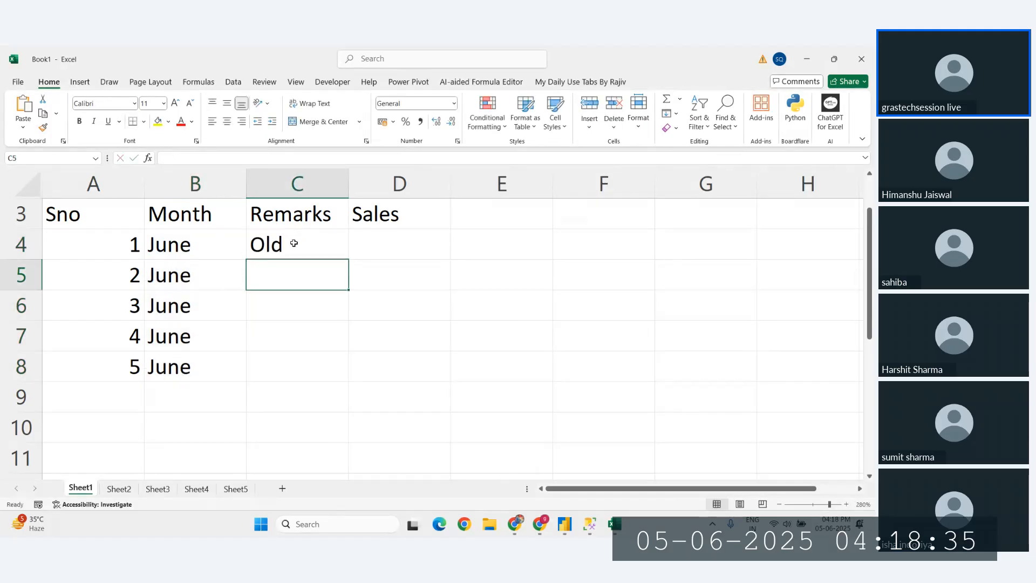
drag(294, 244, 291, 363)
key(ctrl+d)
Fill the Sales cells D4:D8 with the formula =RANDBETWEEN(10,100).
click(370, 244)
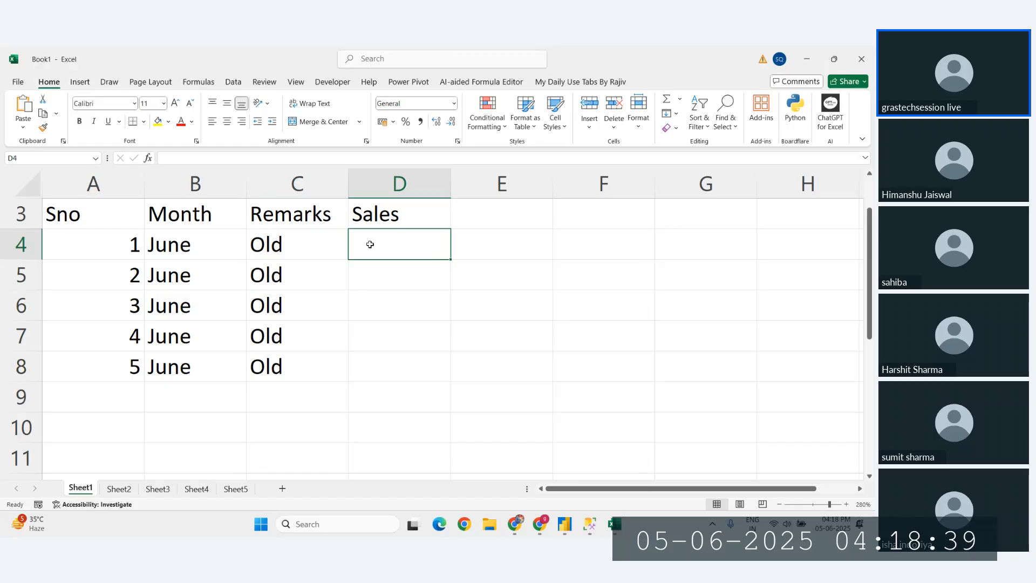
drag(370, 243, 377, 365)
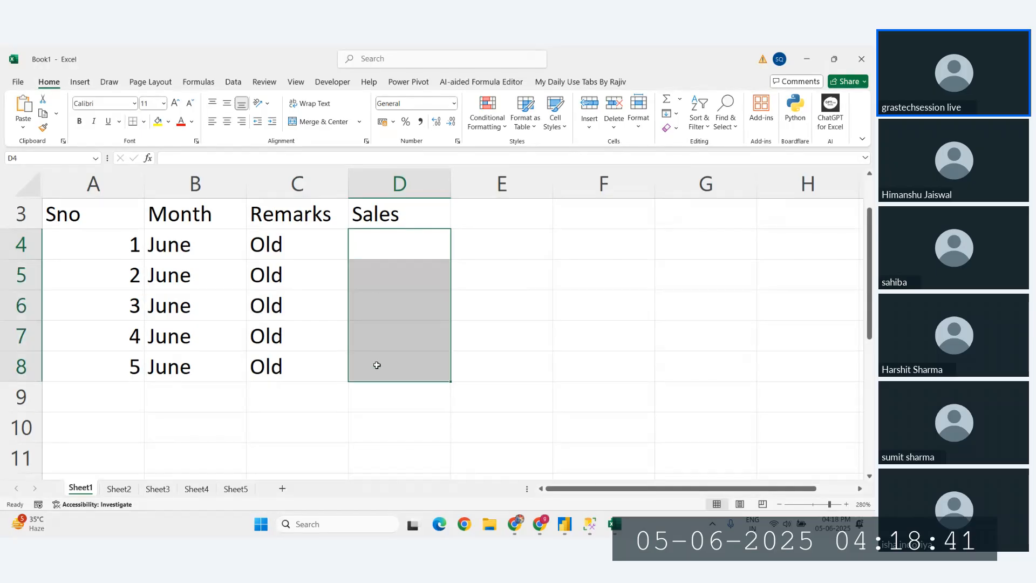
text(=rand)
key(Down)
key(Down)
key(Tab)
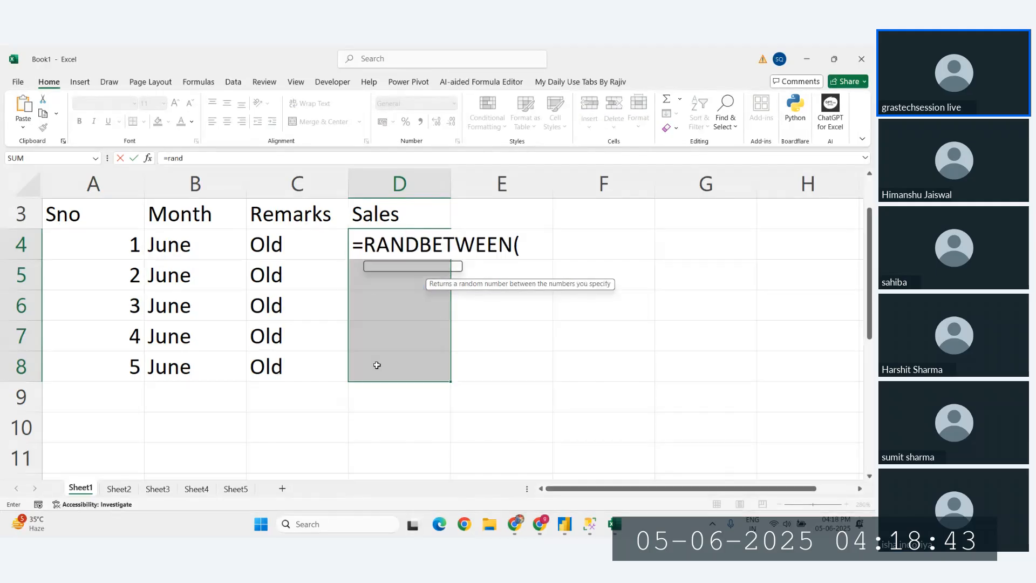
text(10,100))
key(Return)
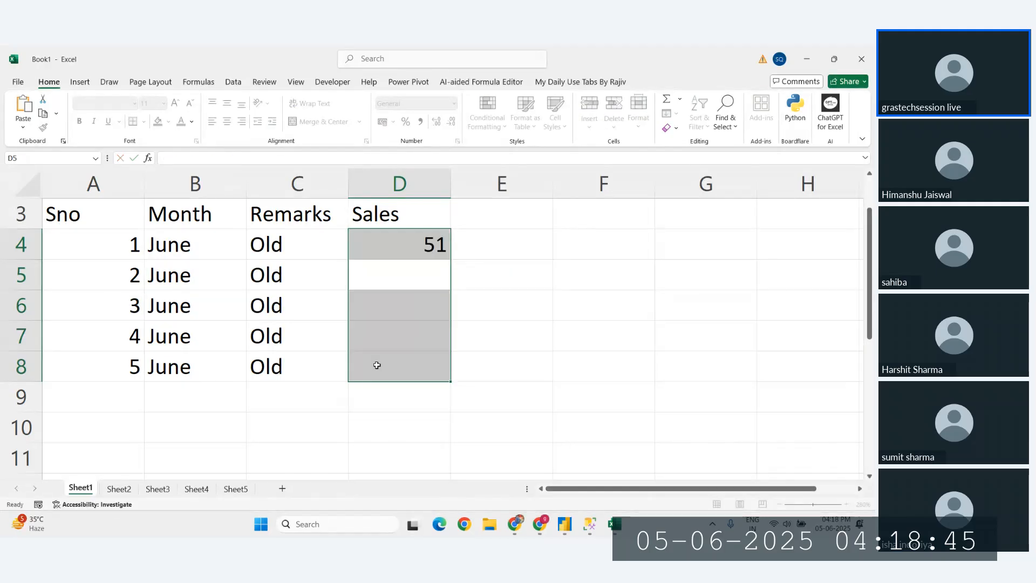
key(ctrl+d)
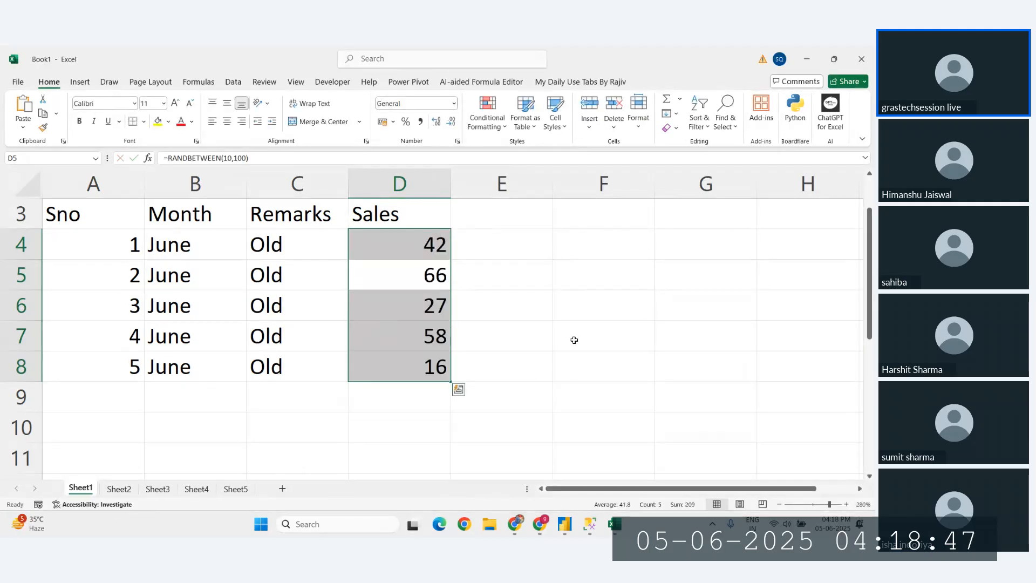
click(578, 347)
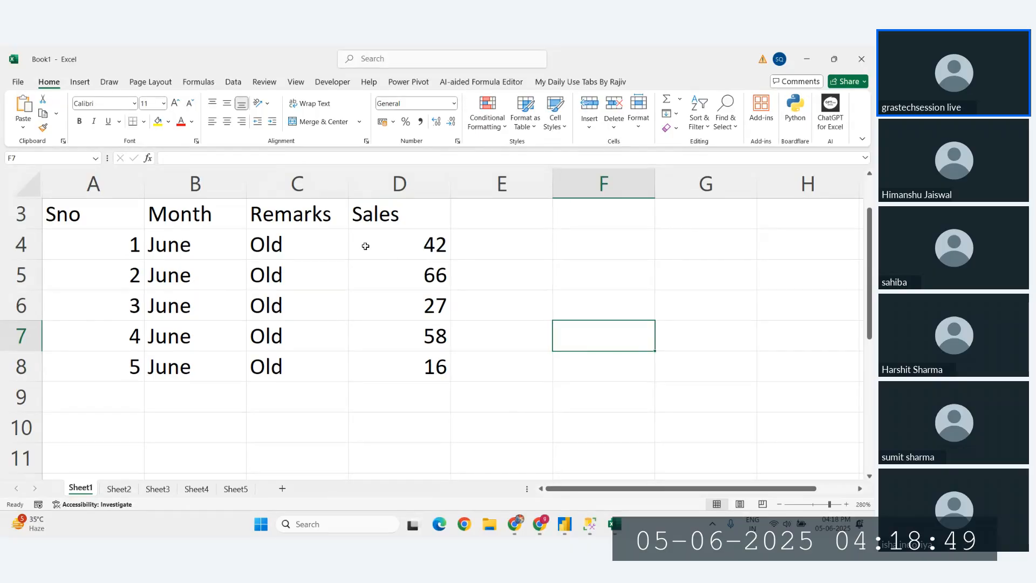
drag(65, 213, 520, 365)
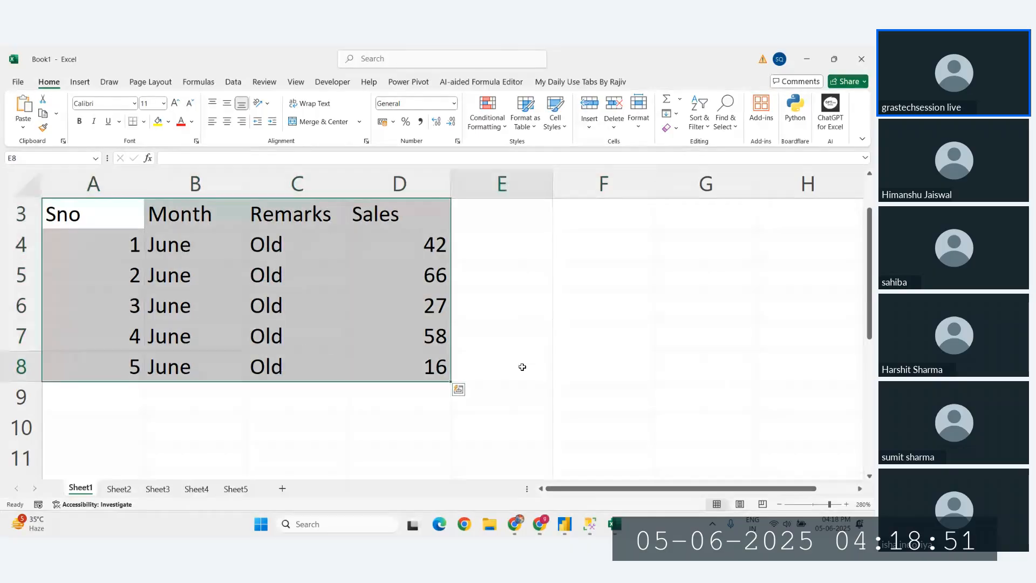
click(520, 365)
drag(111, 219, 426, 367)
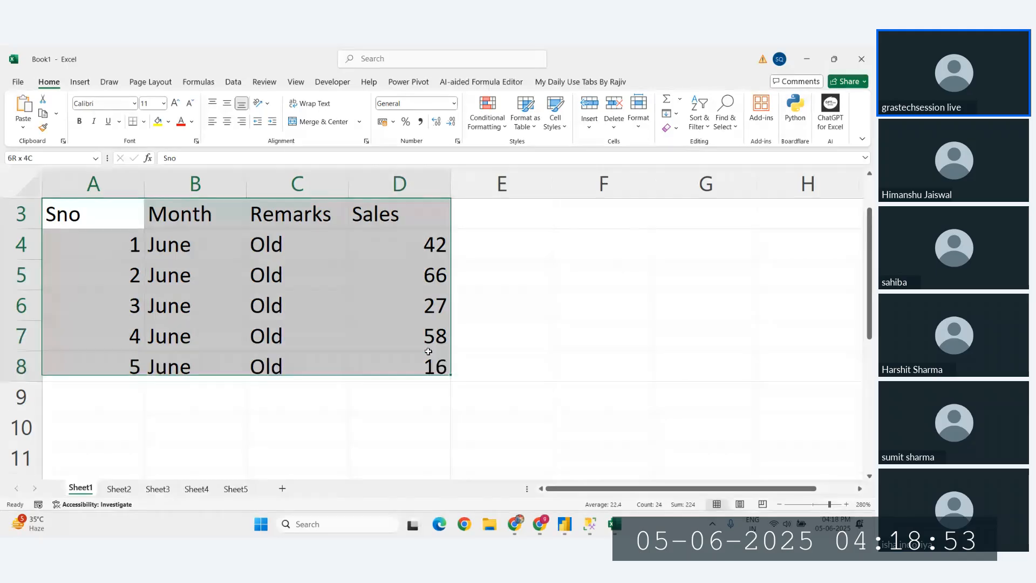
click(516, 370)
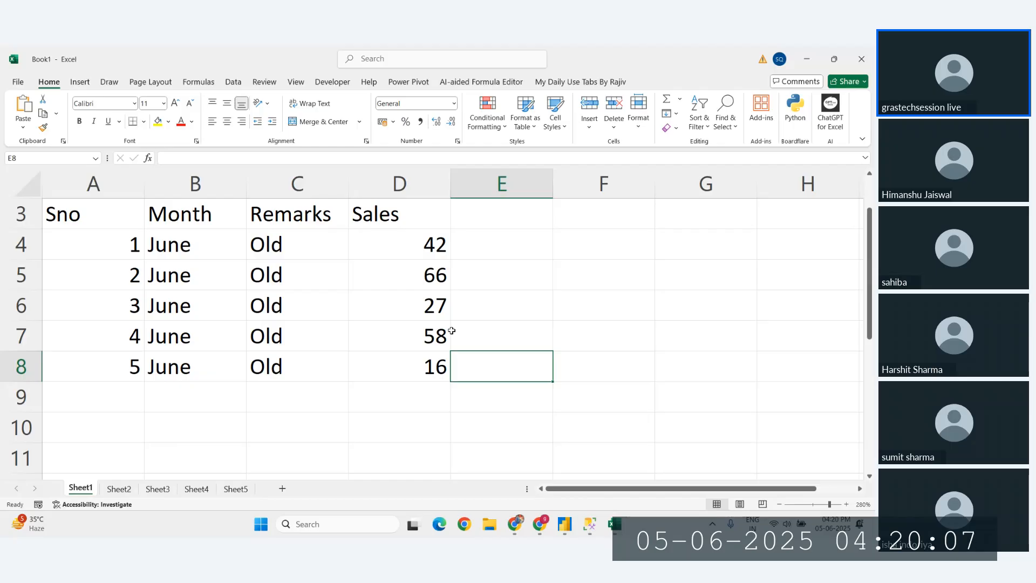
drag(399, 243, 426, 367)
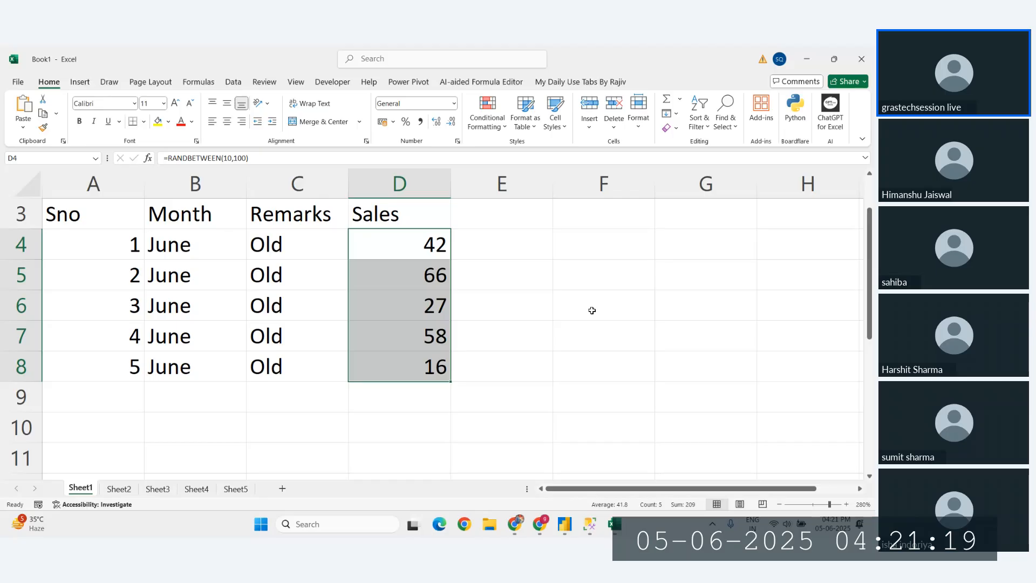
click(548, 300)
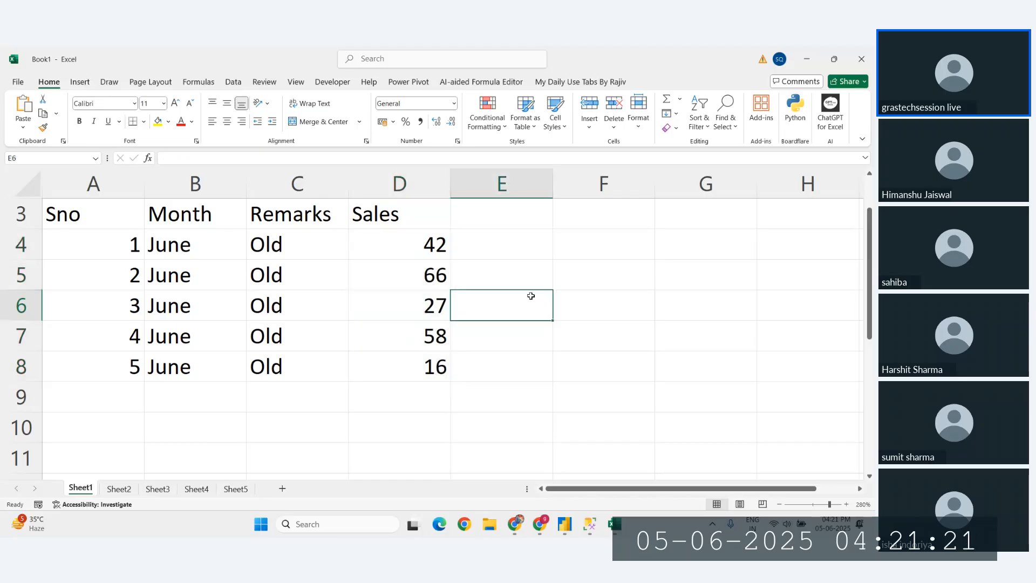
drag(417, 246, 426, 369)
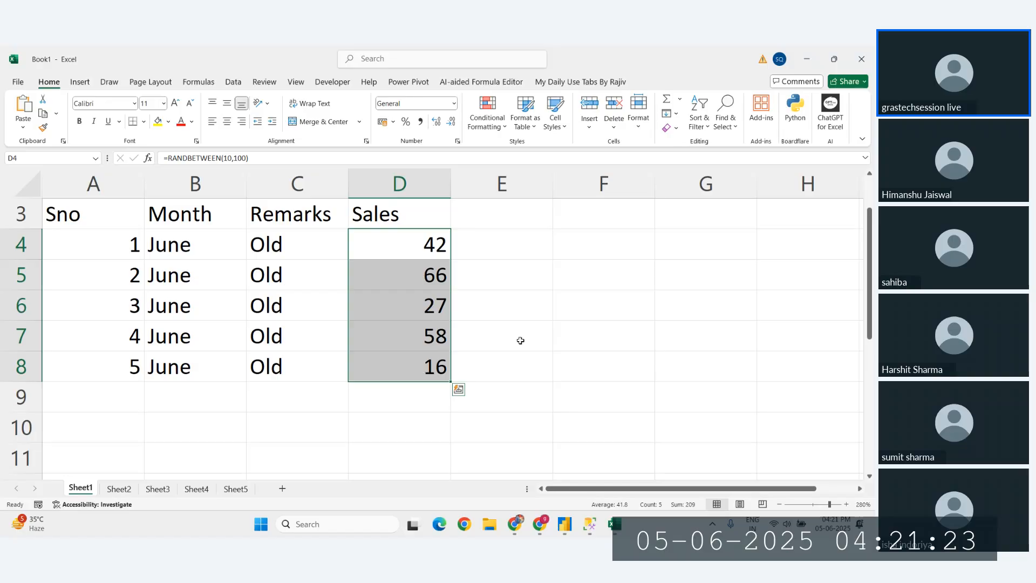
click(584, 323)
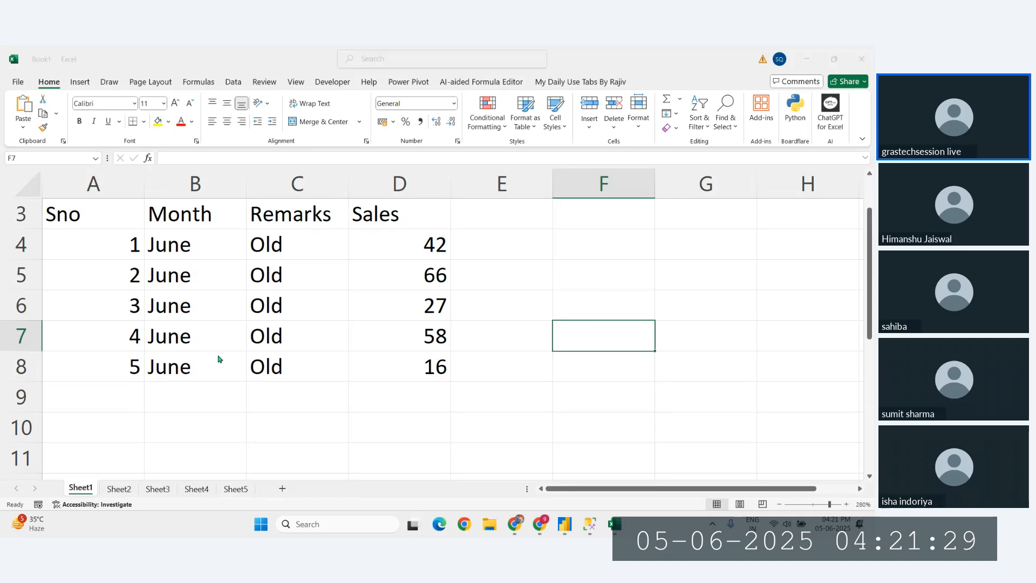
Start saving the workbook, browse to the New Volume (D:) drive and select the proposed file name for replacement.
key(ctrl+s)
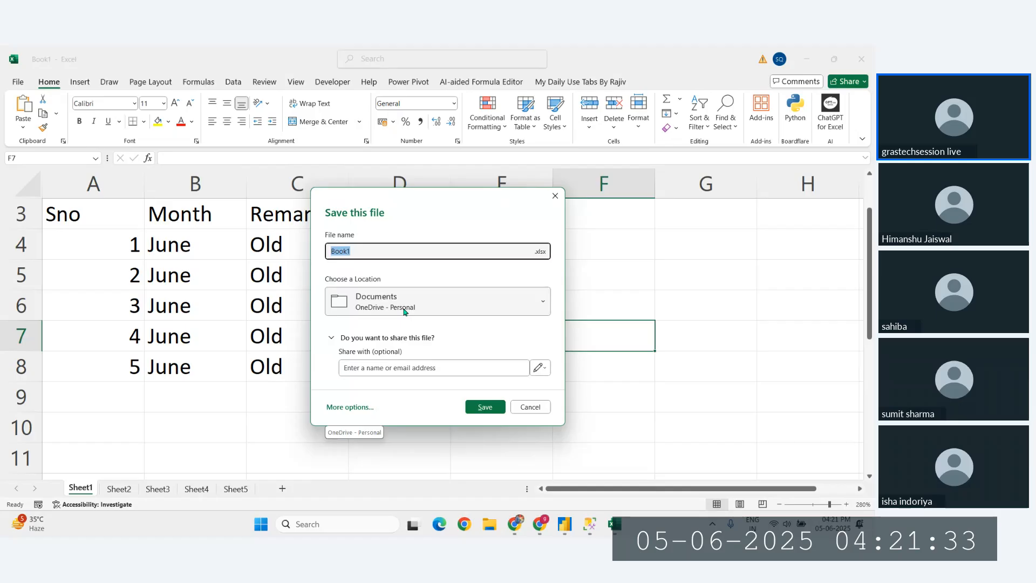
click(354, 407)
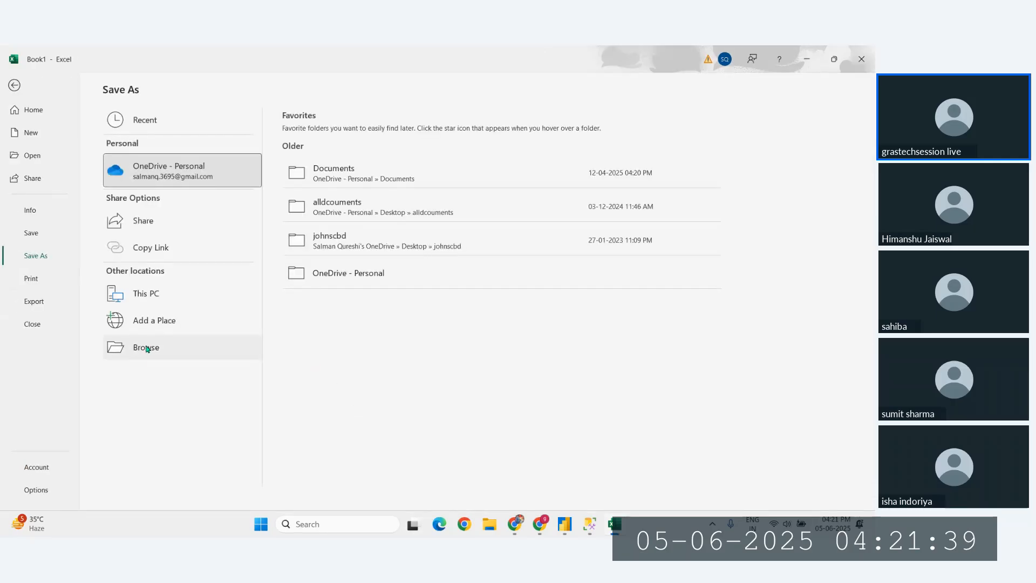
click(147, 348)
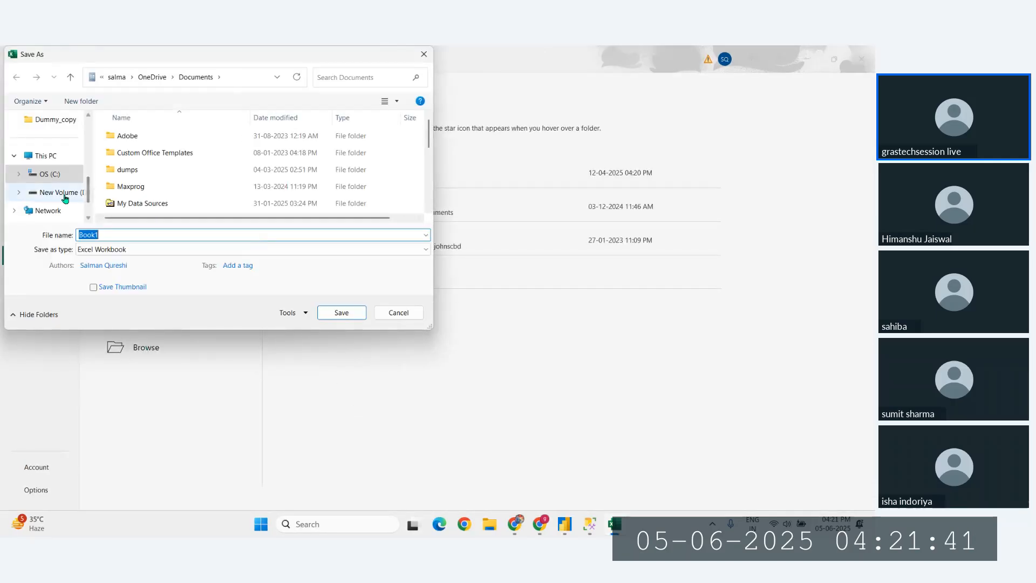
click(58, 192)
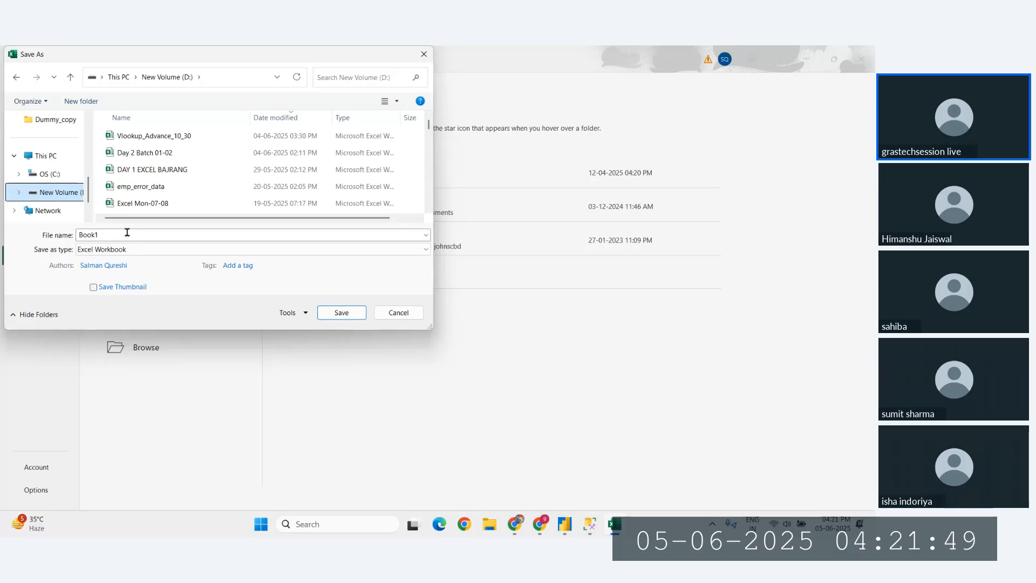
click(124, 234)
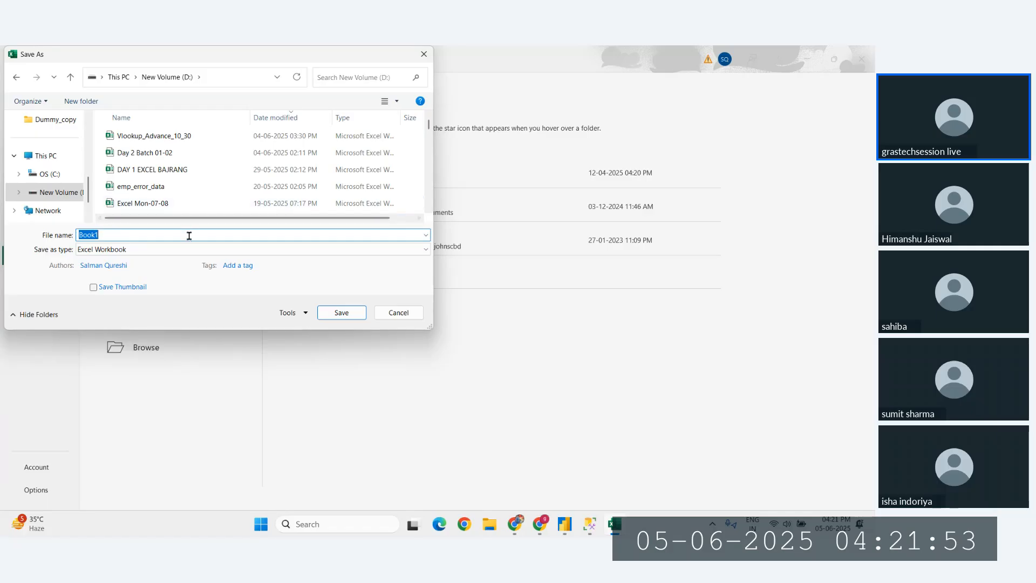
text(j)
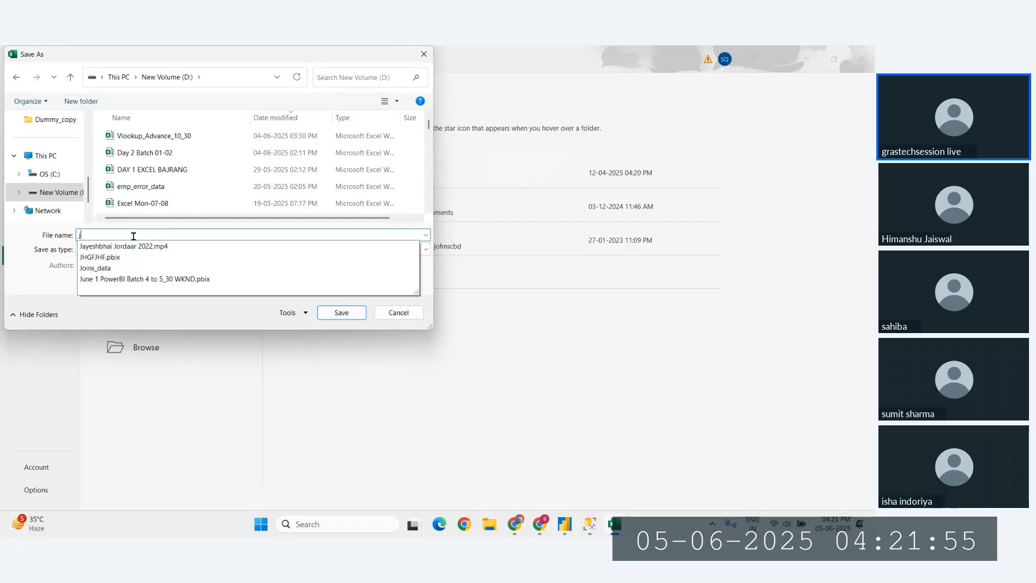
text(une_ol)
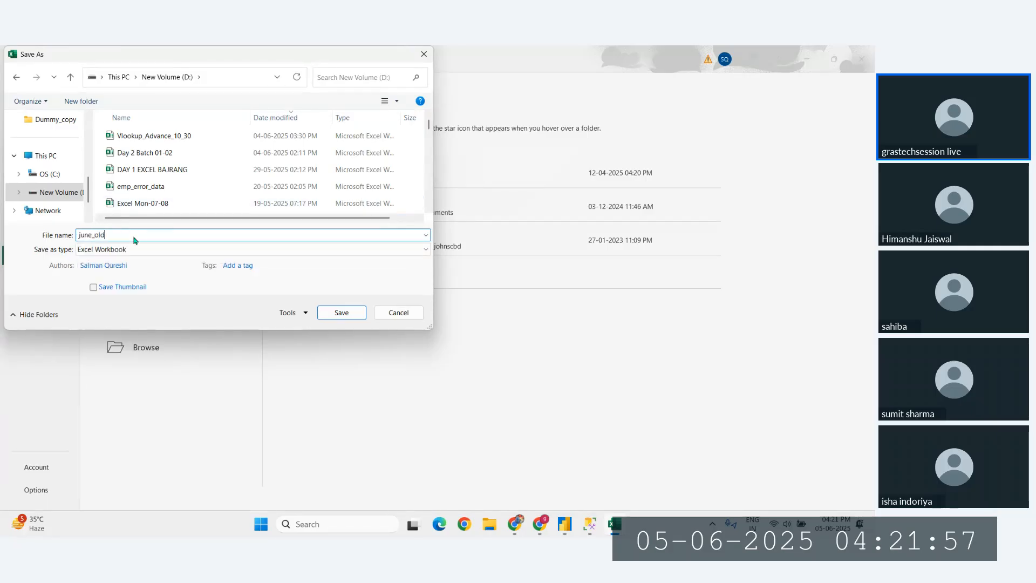
text(d)
key(BackSpace)
key(BackSpace)
key(BackSpace)
key(BackSpace)
key(BackSpace)
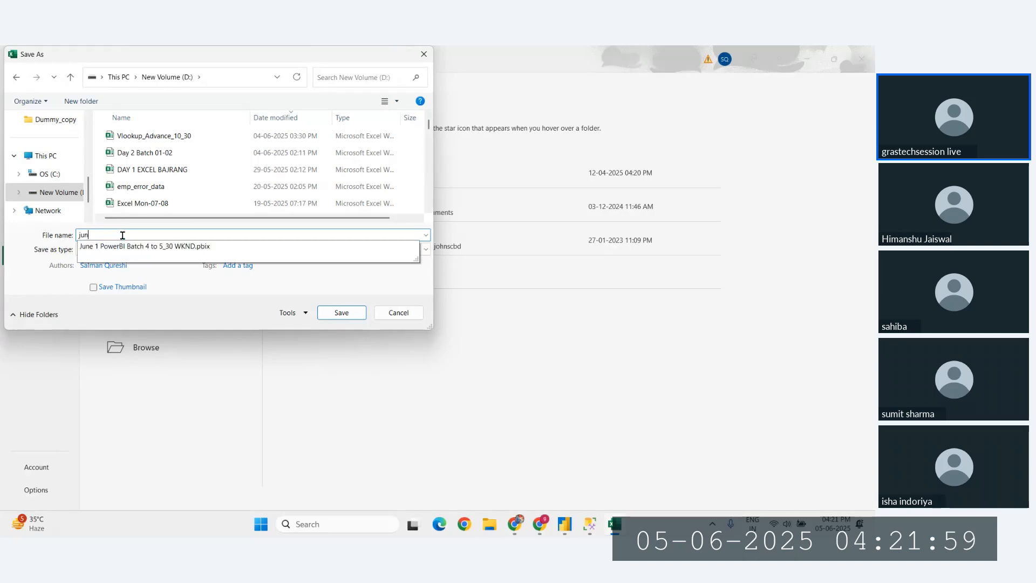
key(BackSpace)
key(BackSpace)
key(BackSpace)
text(sales)
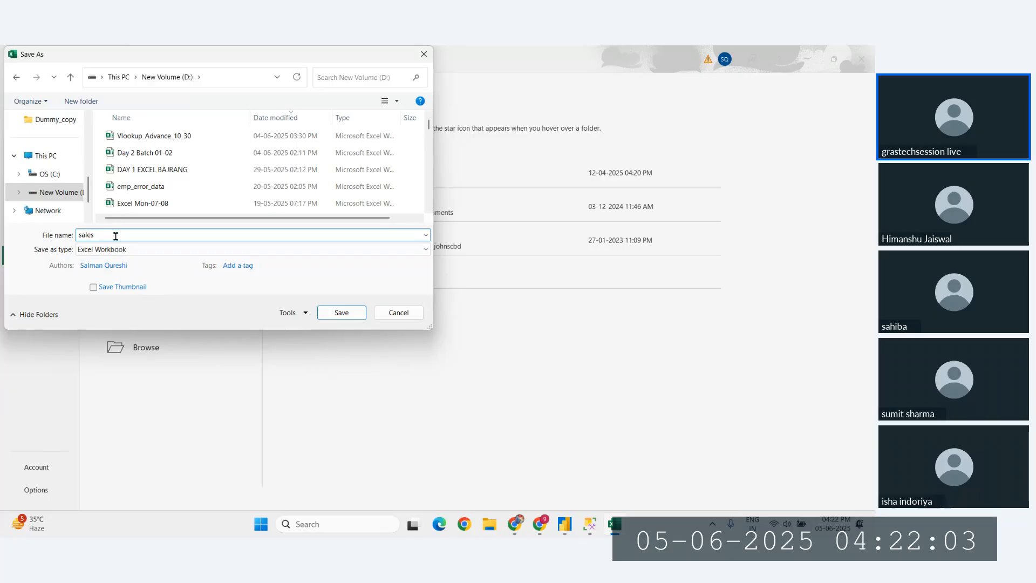
Set the name of the file being saved to june_old_sales.
text(junbe_old_sa)
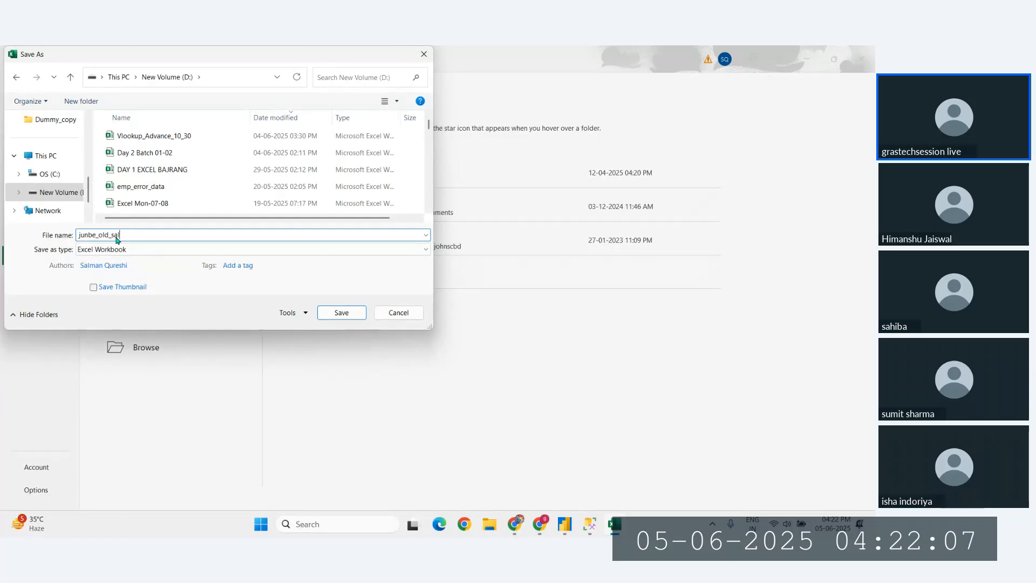
text(les)
key(Home)
key(Right)
key(Right)
key(Right)
key(Right)
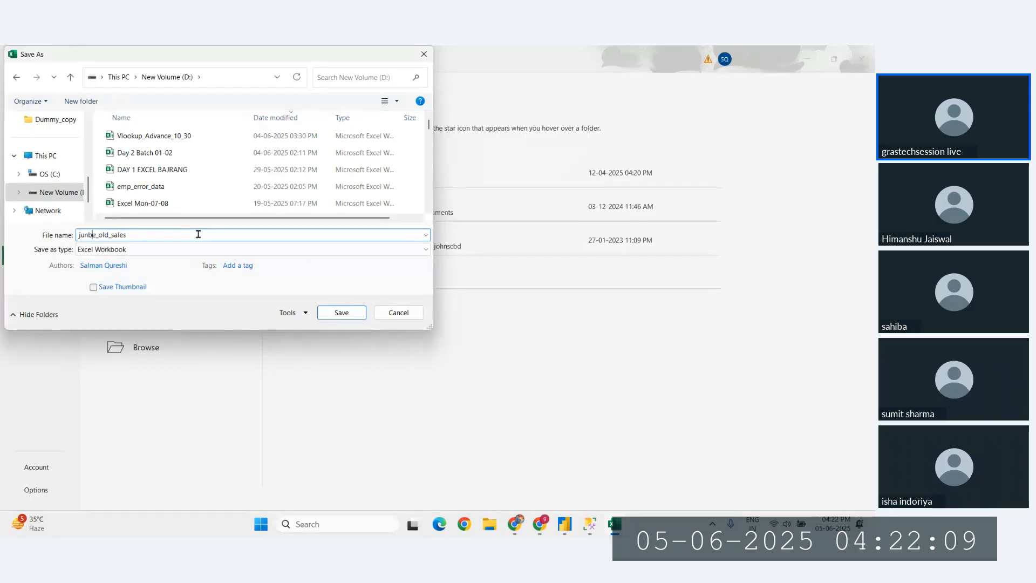
key(BackSpace)
Save june_old_sales in CSV (Comma delimited) format, accepting that only the active sheet is saved.
click(137, 255)
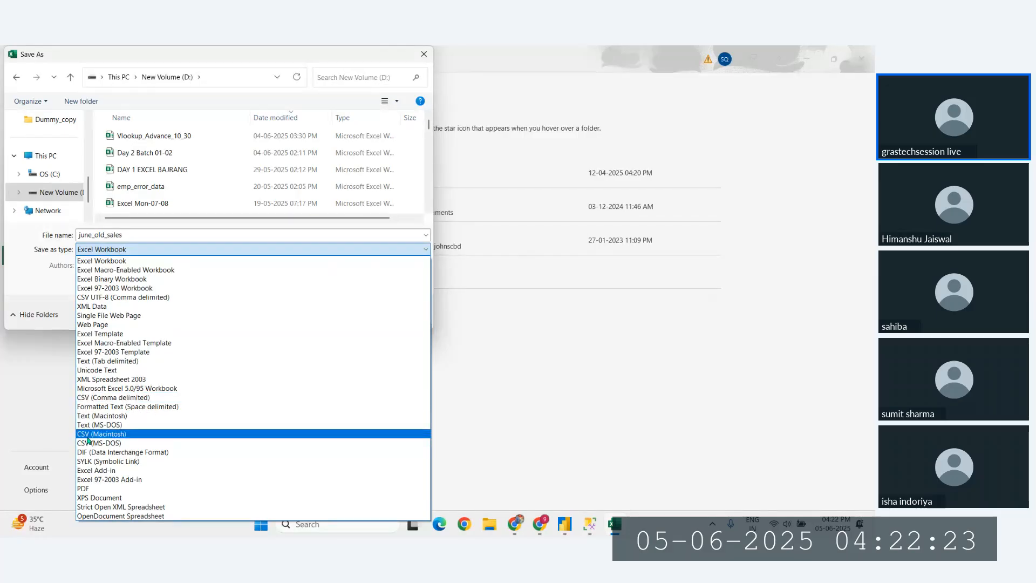
click(96, 397)
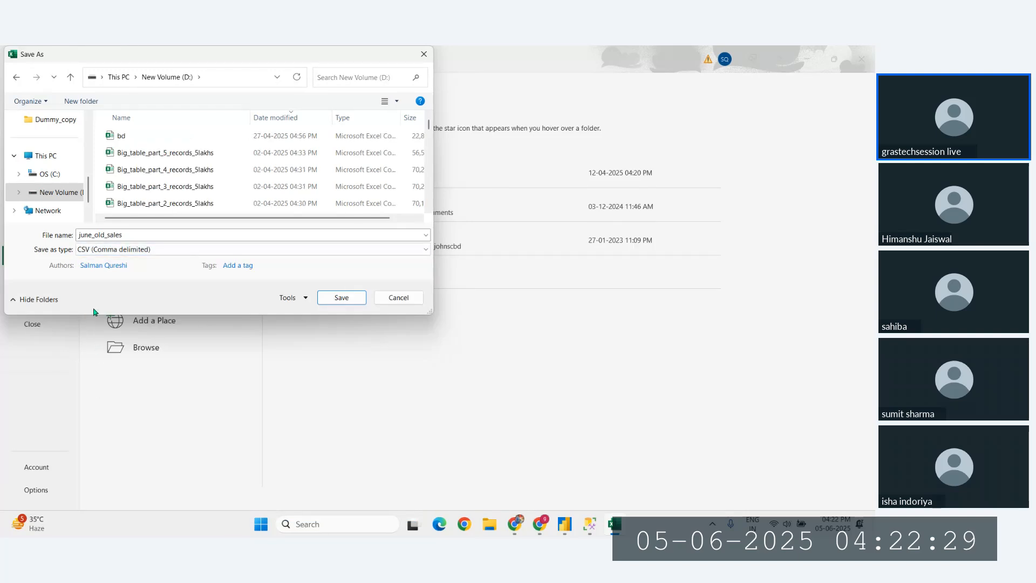
click(117, 249)
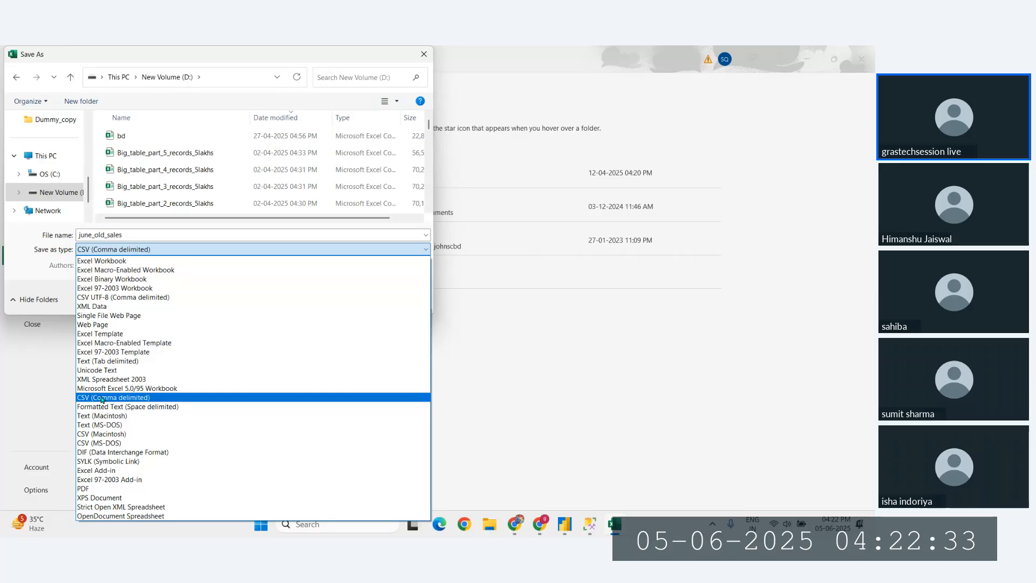
click(102, 398)
click(158, 250)
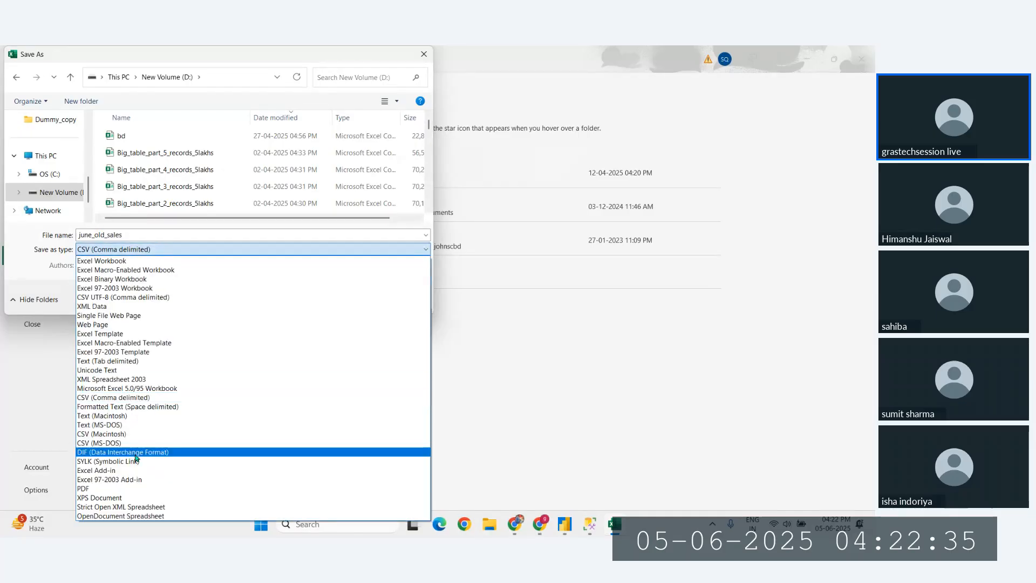
click(115, 398)
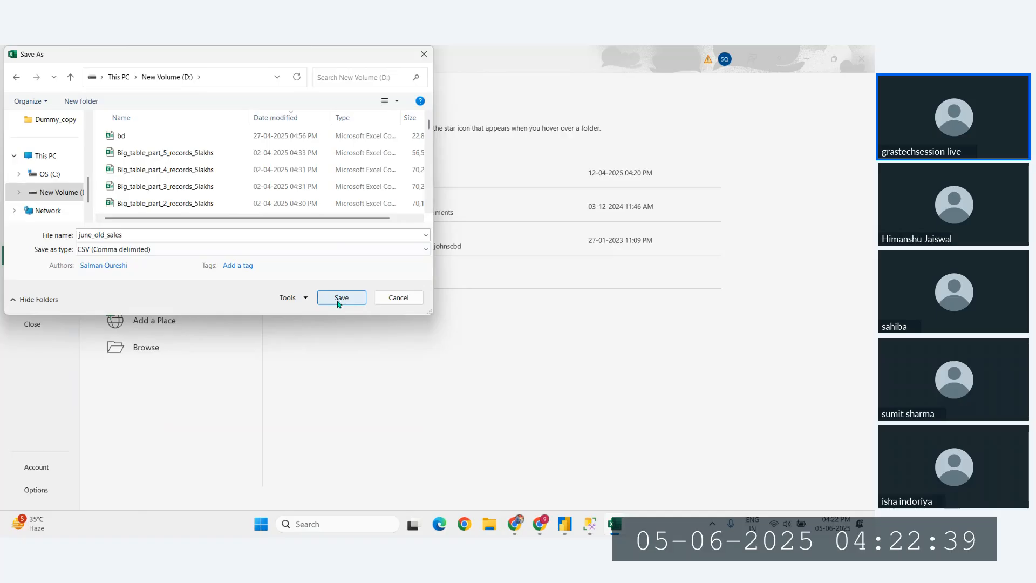
click(340, 298)
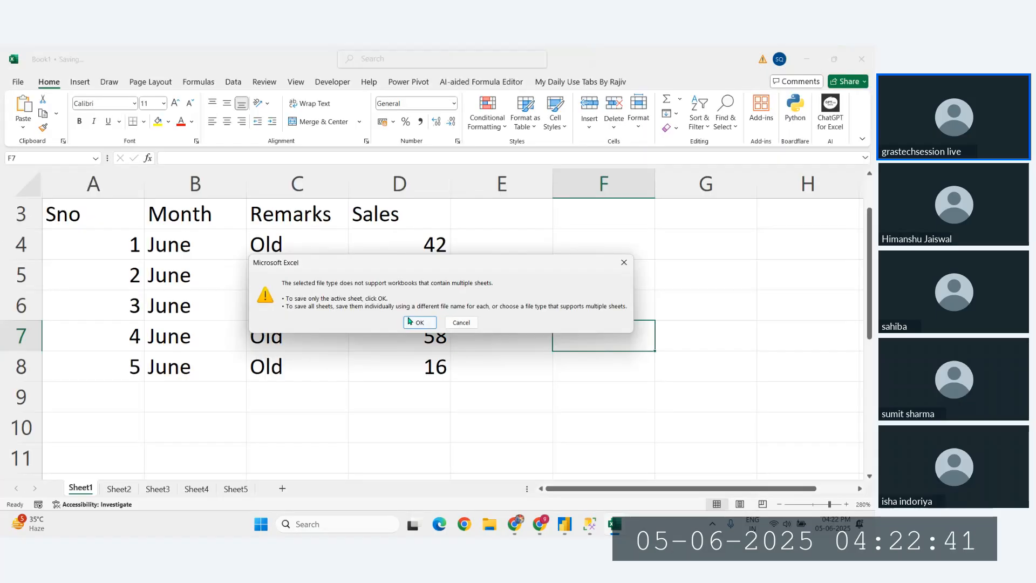
click(415, 323)
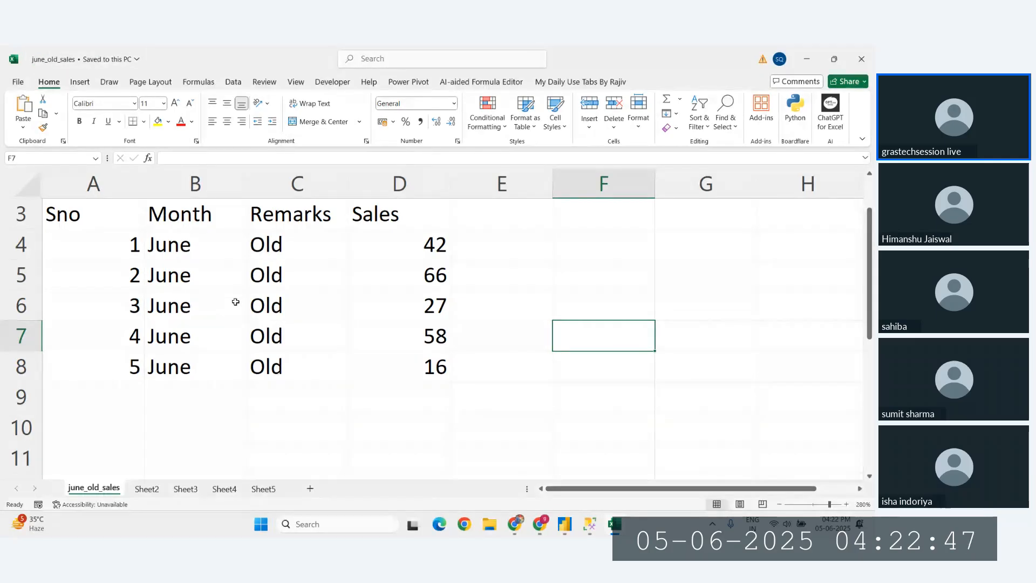
Copy the June sales table A3:D8 into a new blank workbook, starting at cell A1.
drag(65, 213, 432, 372)
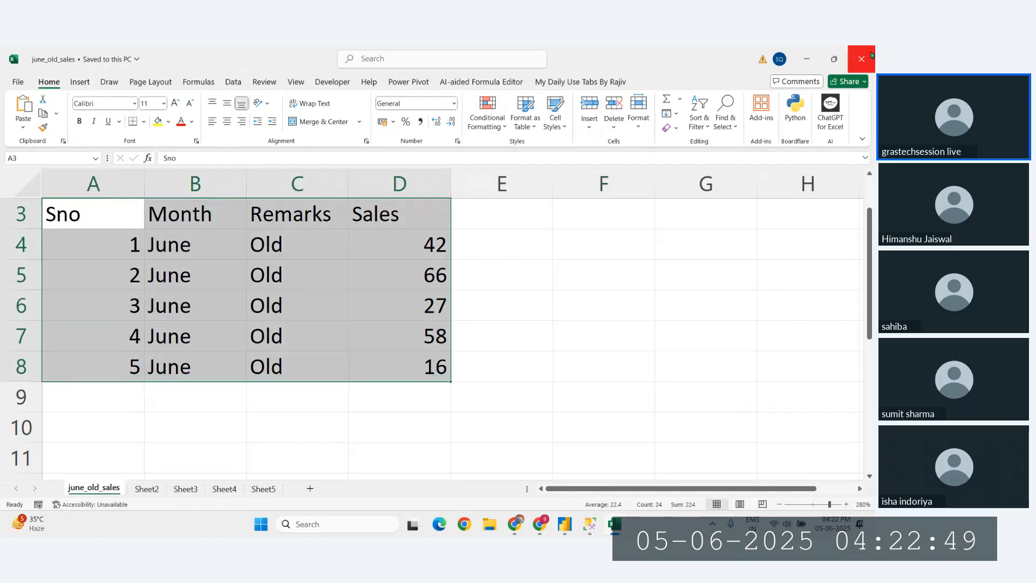
click(606, 300)
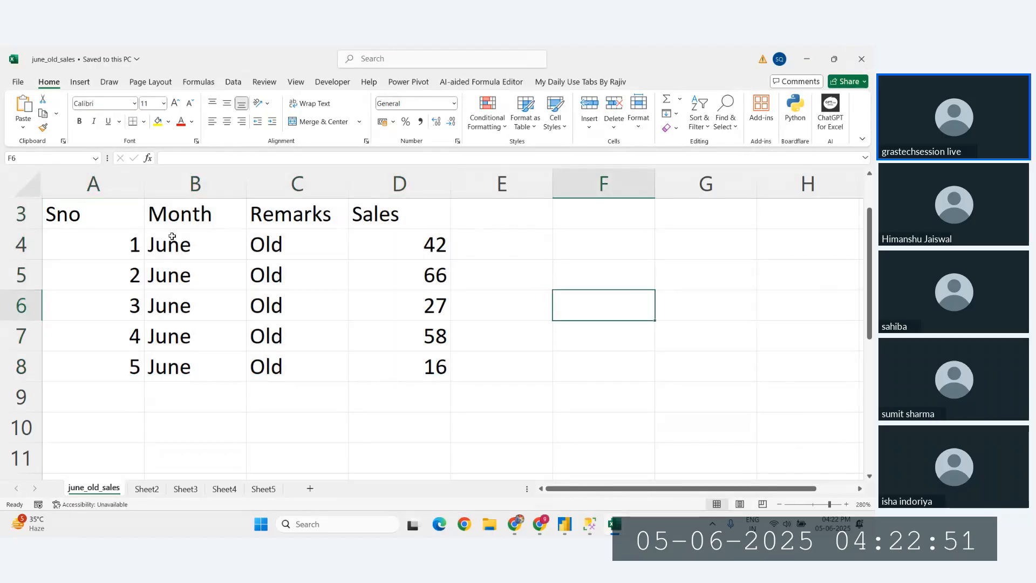
drag(65, 213, 458, 389)
key(ctrl+c)
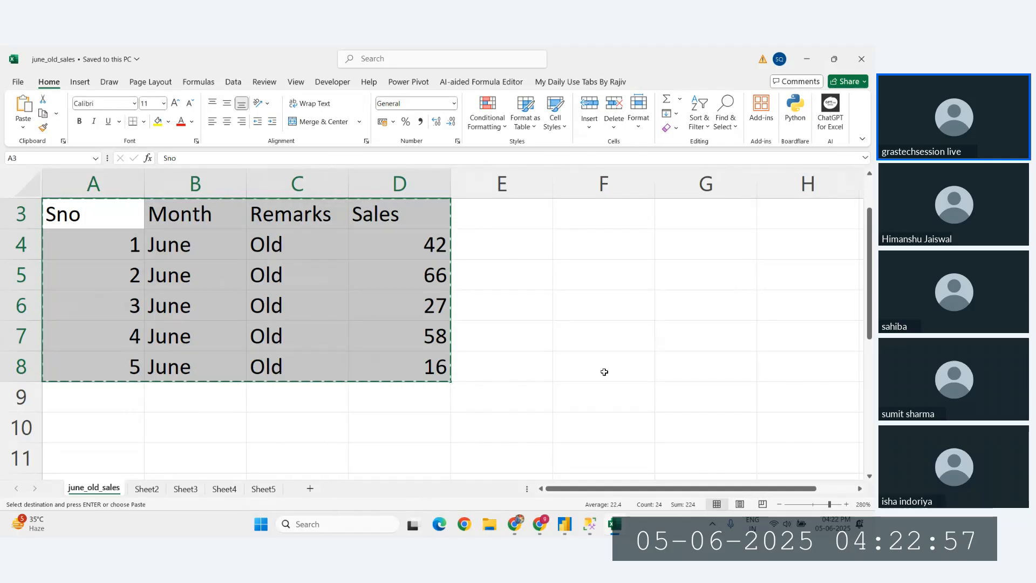
key(ctrl+n)
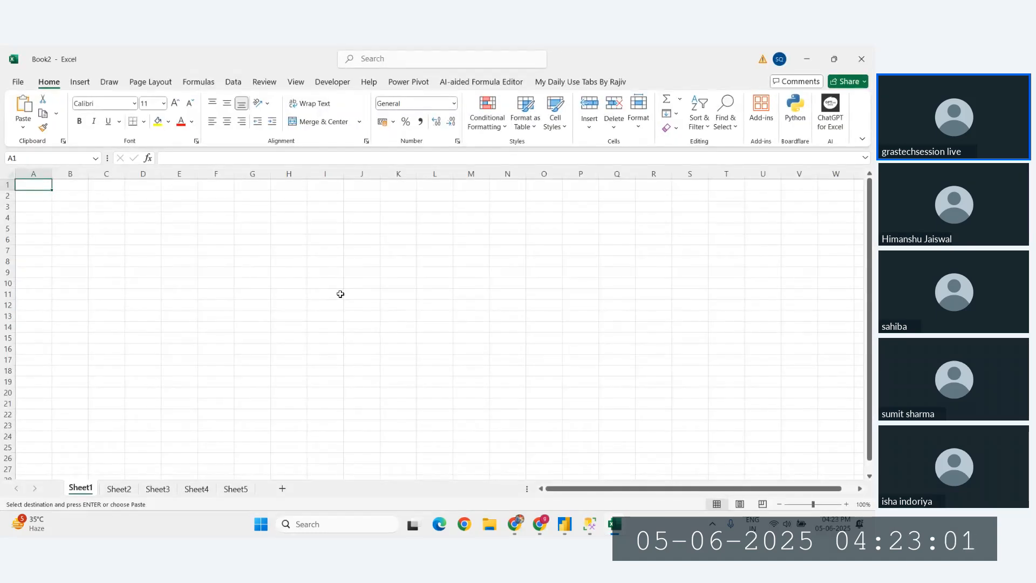
key(ctrl+v)
click(69, 301)
scroll(70, 303, up, 4)
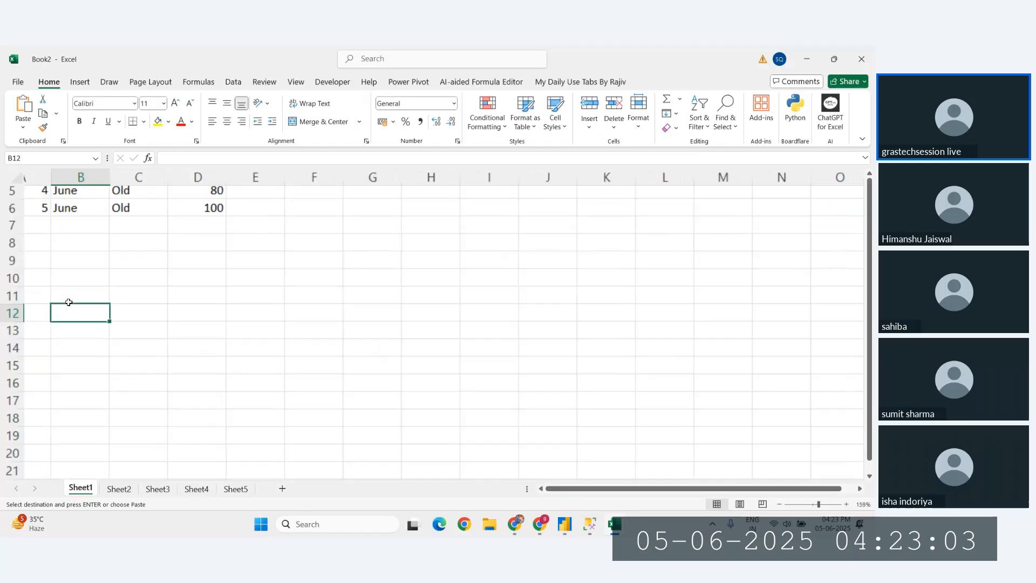
scroll(68, 302, up, 1)
scroll(127, 225, left, 1)
Replace the Remarks entries in C2:C6 with New, filling down from C2.
drag(128, 213, 169, 281)
key(Delete)
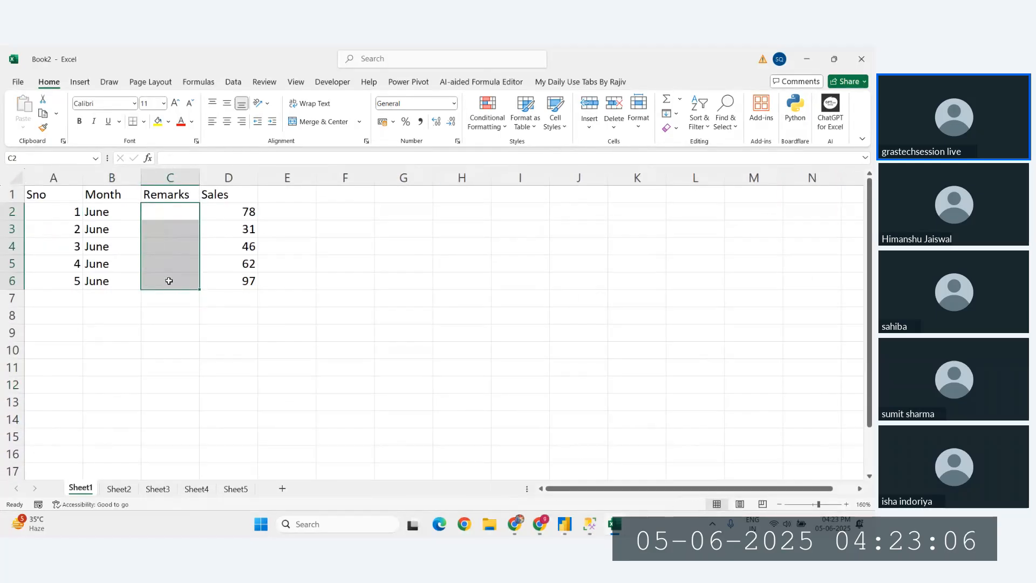
click(161, 212)
text(New)
key(Return)
drag(162, 212, 168, 280)
key(ctrl+d)
click(412, 276)
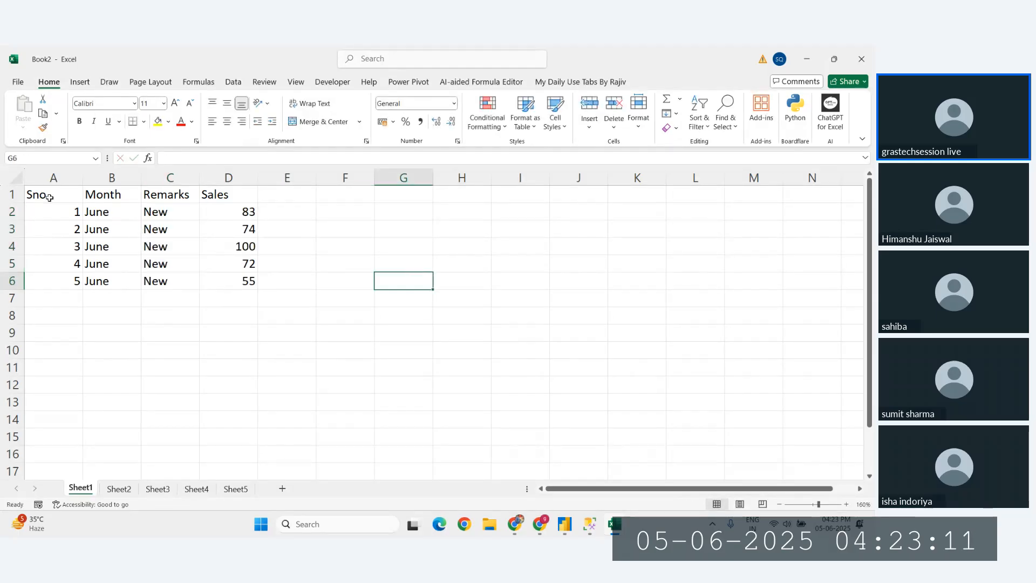
drag(49, 198, 249, 282)
click(455, 281)
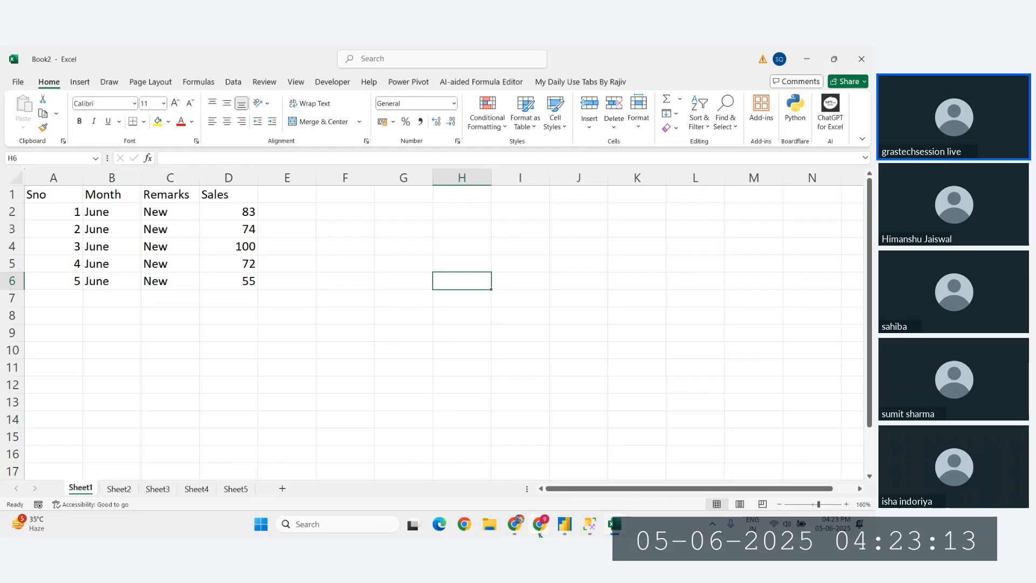
click(486, 459)
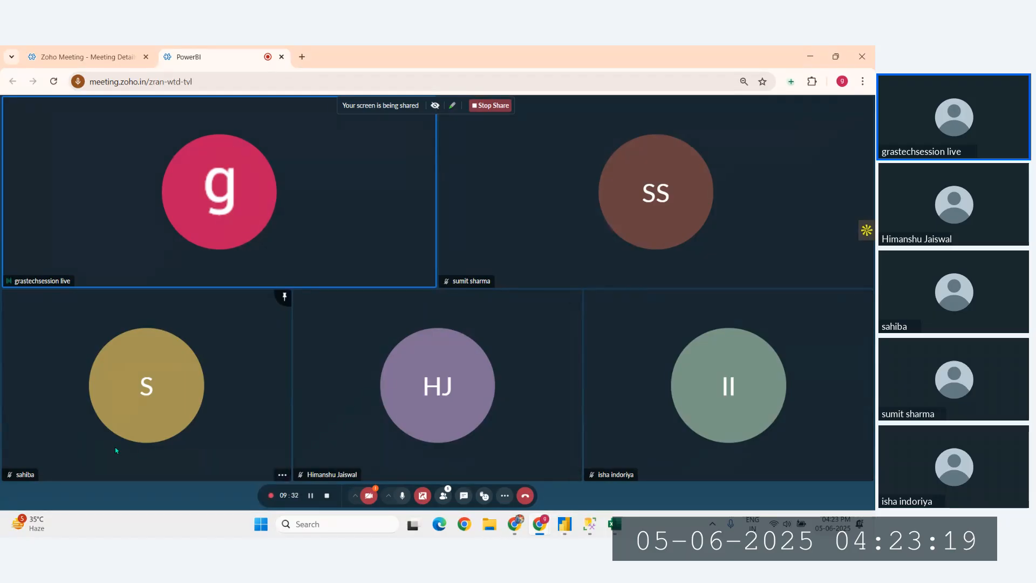
click(614, 524)
click(676, 472)
click(330, 337)
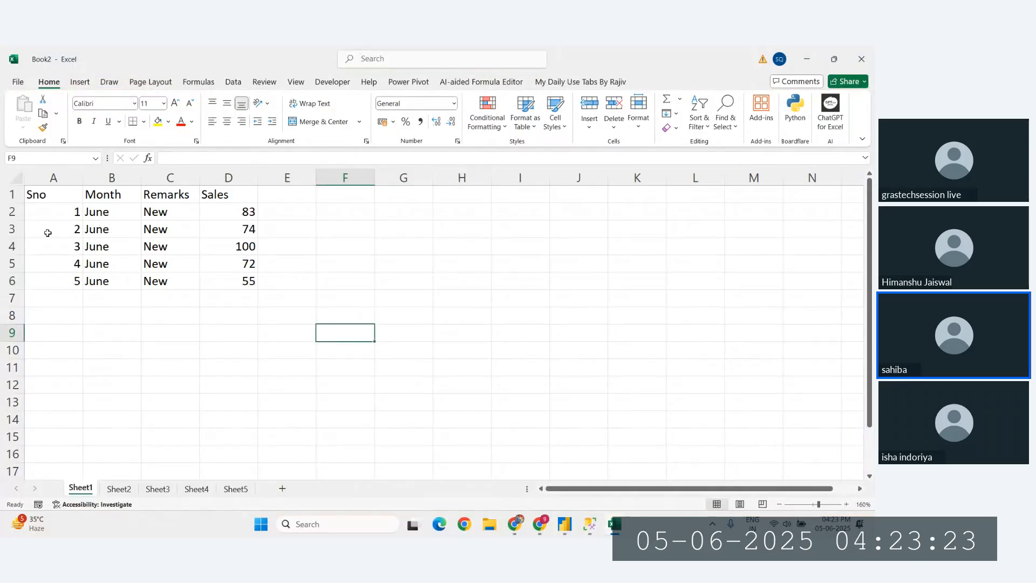
drag(40, 201, 245, 280)
click(319, 264)
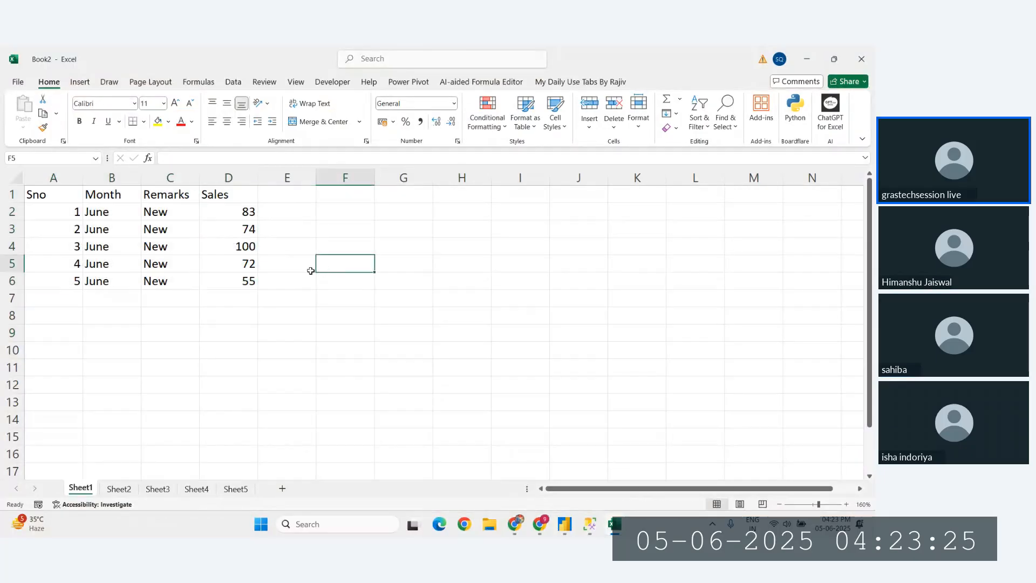
Start saving the new workbook in the Documents folder and name the file June_sales_new.
drag(43, 195, 237, 277)
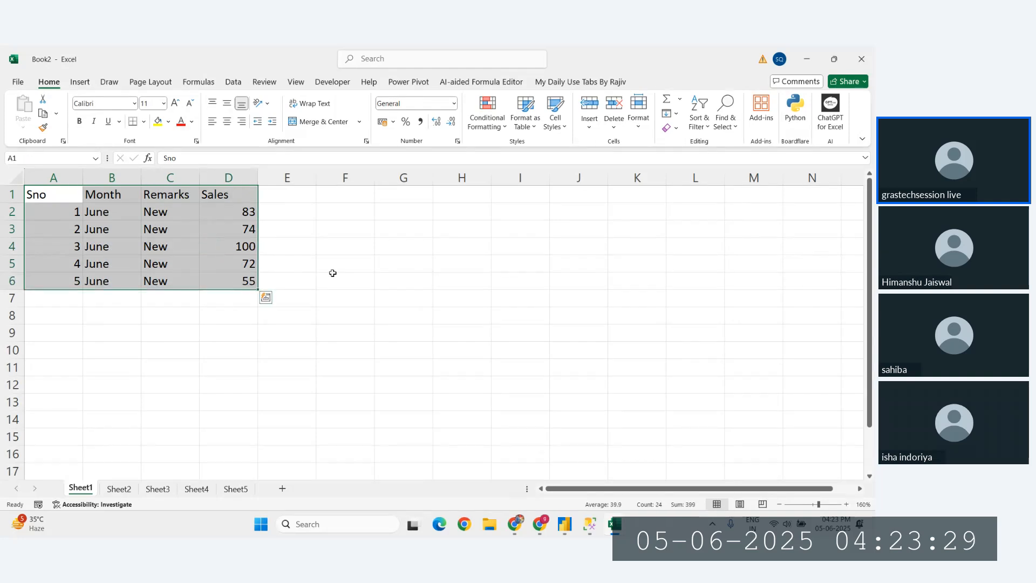
key(ctrl+s)
click(348, 411)
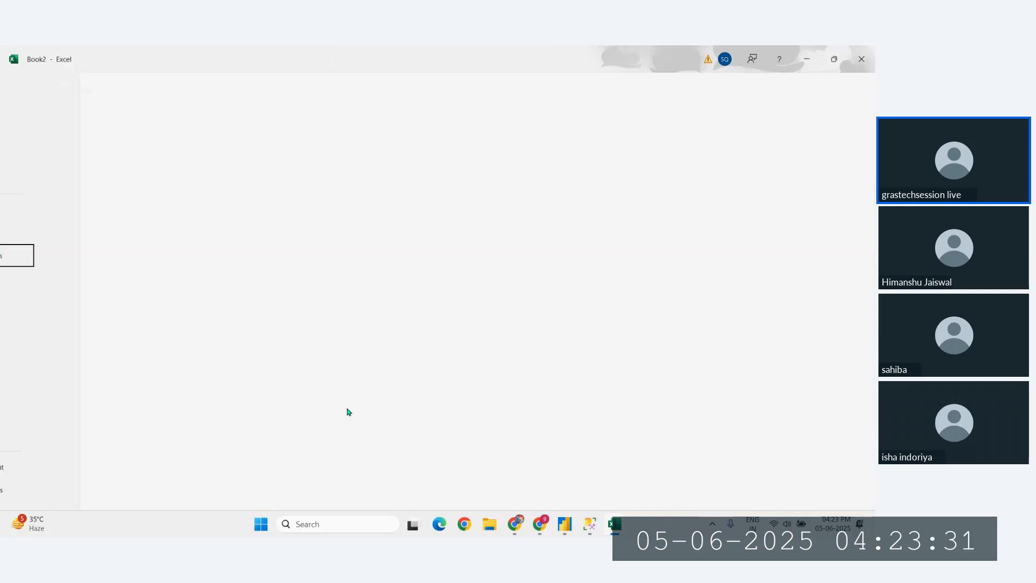
click(141, 348)
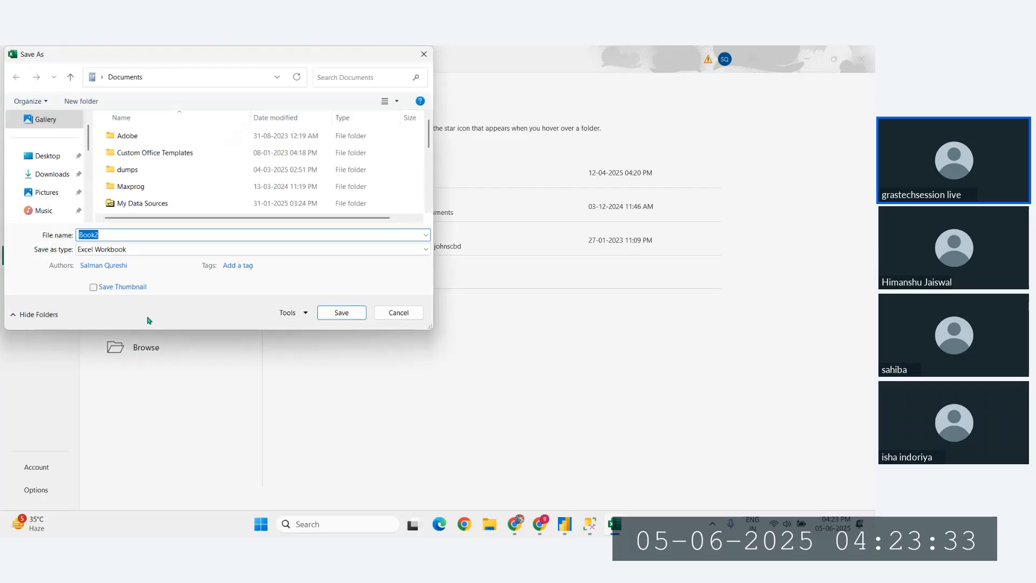
click(125, 249)
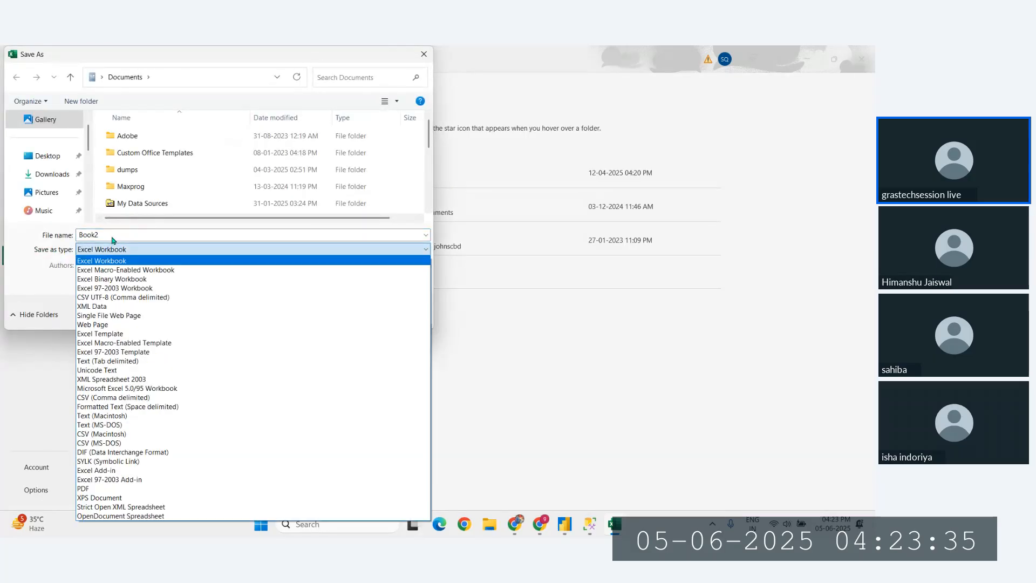
click(111, 233)
double_click(111, 232)
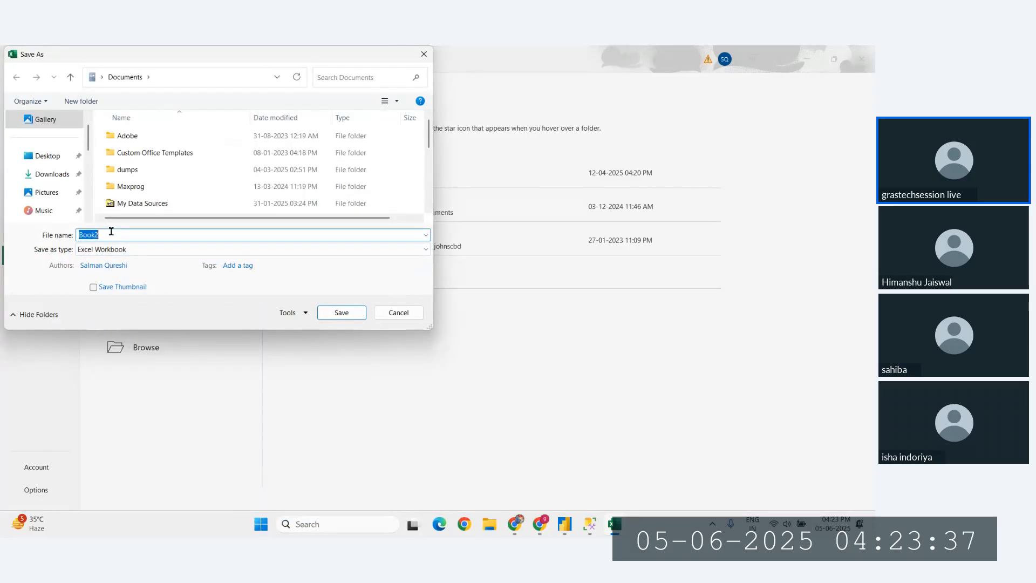
key(BackSpace)
text(June_sa)
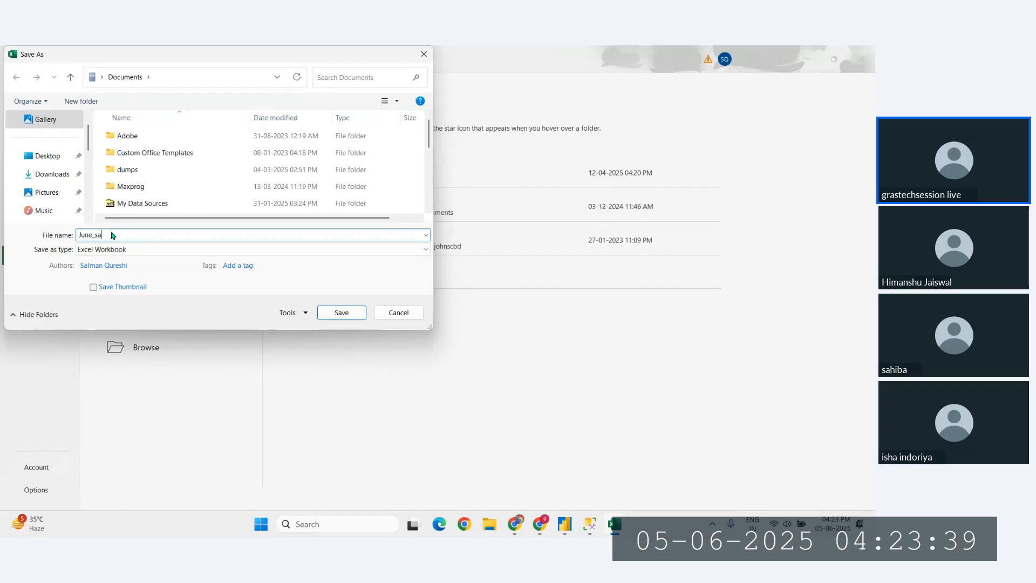
text(les_new)
Save June_sales_new as CSV (Comma delimited), accepting that only the active sheet is saved.
click(125, 251)
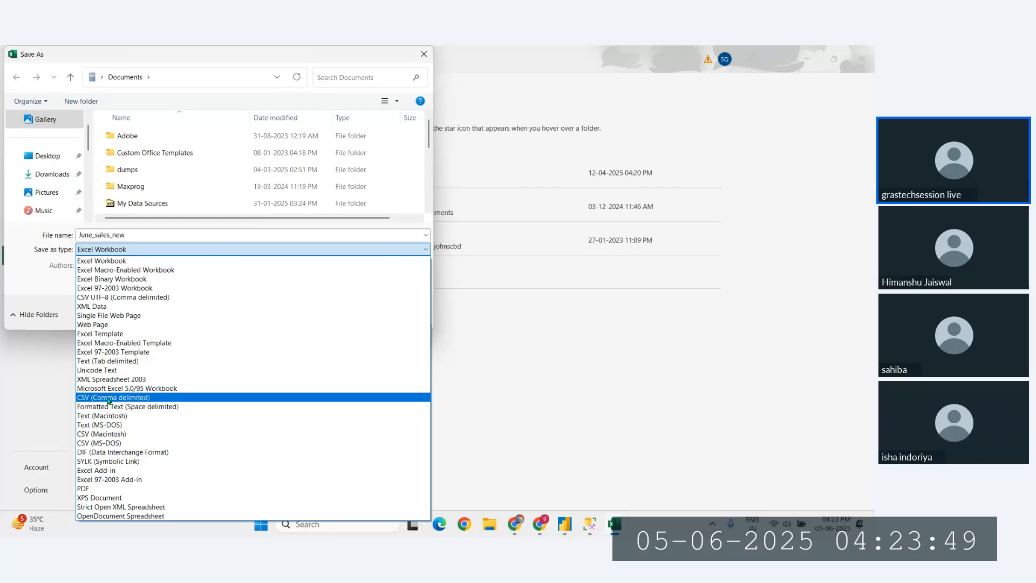
click(107, 398)
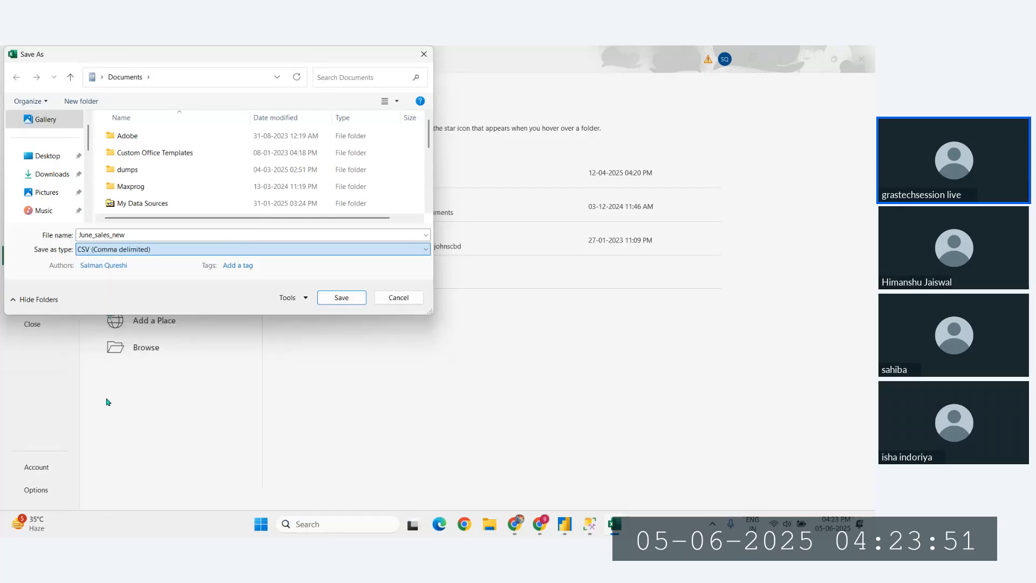
click(345, 297)
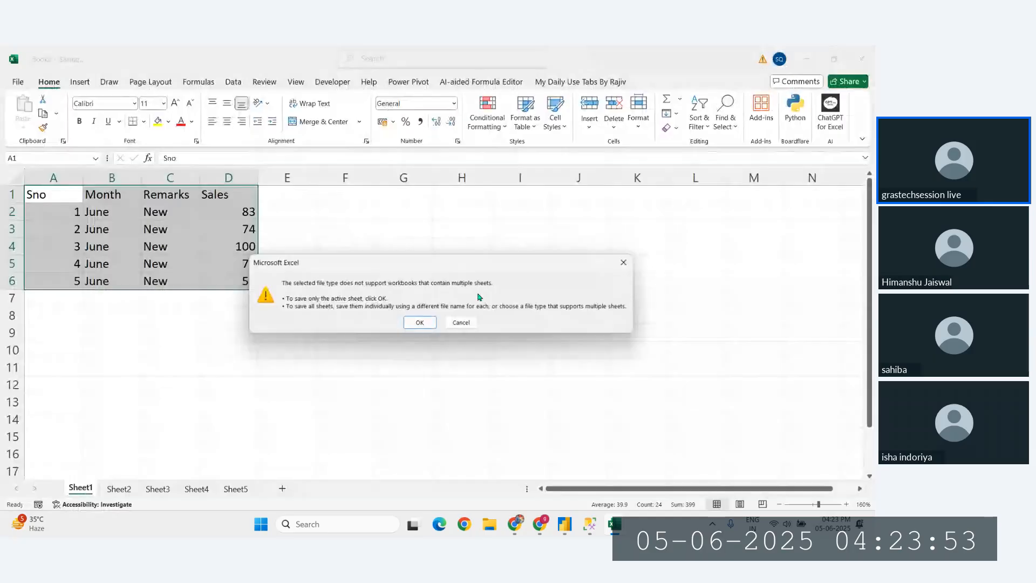
click(416, 324)
Close the June_sales_new and june_old_sales workbooks.
click(296, 253)
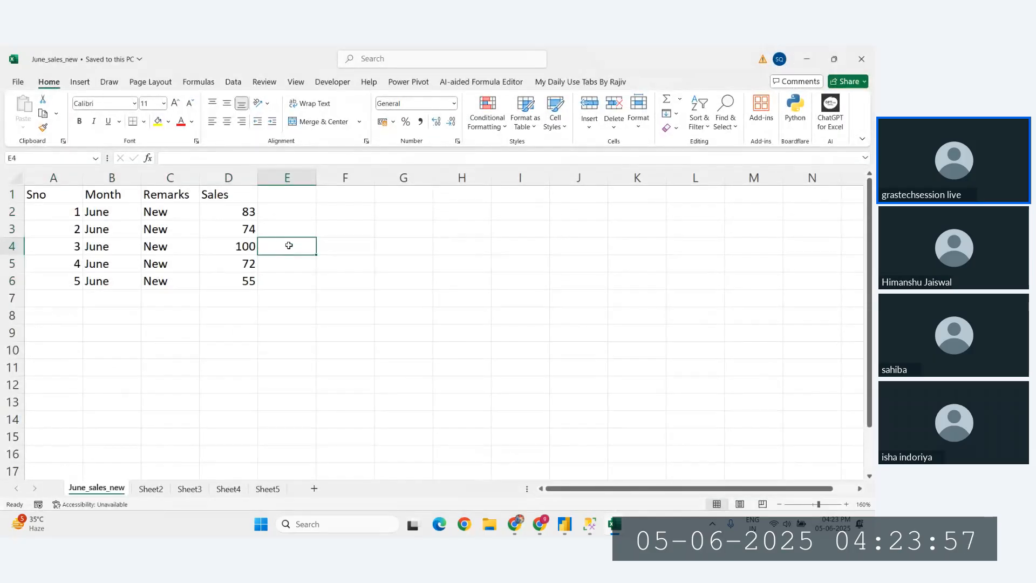
click(863, 48)
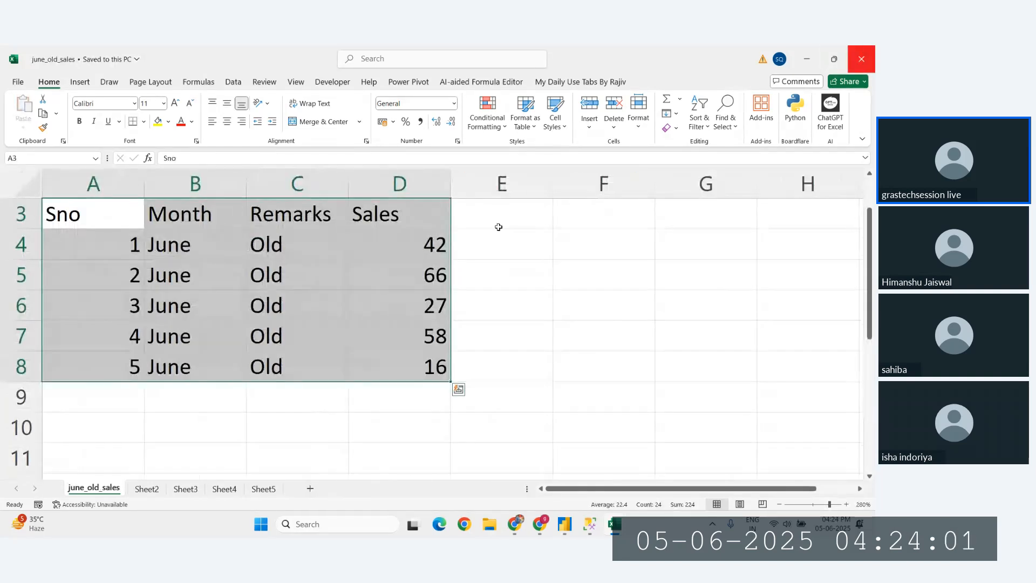
click(861, 59)
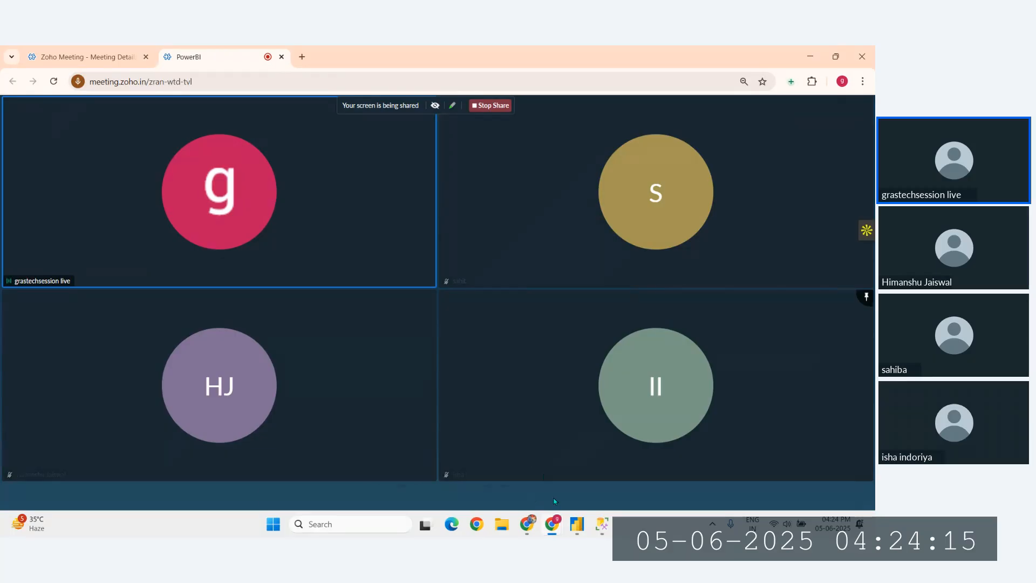
Switch to SQL Server Management Studio and start a flat file import into the june_db_old database, continuing to the input file settings.
click(602, 524)
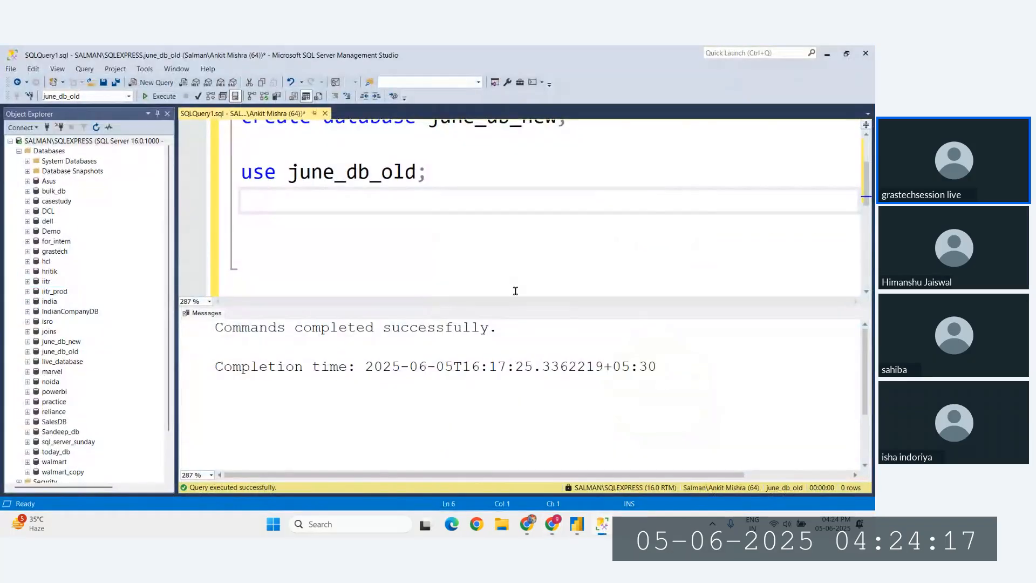
click(78, 341)
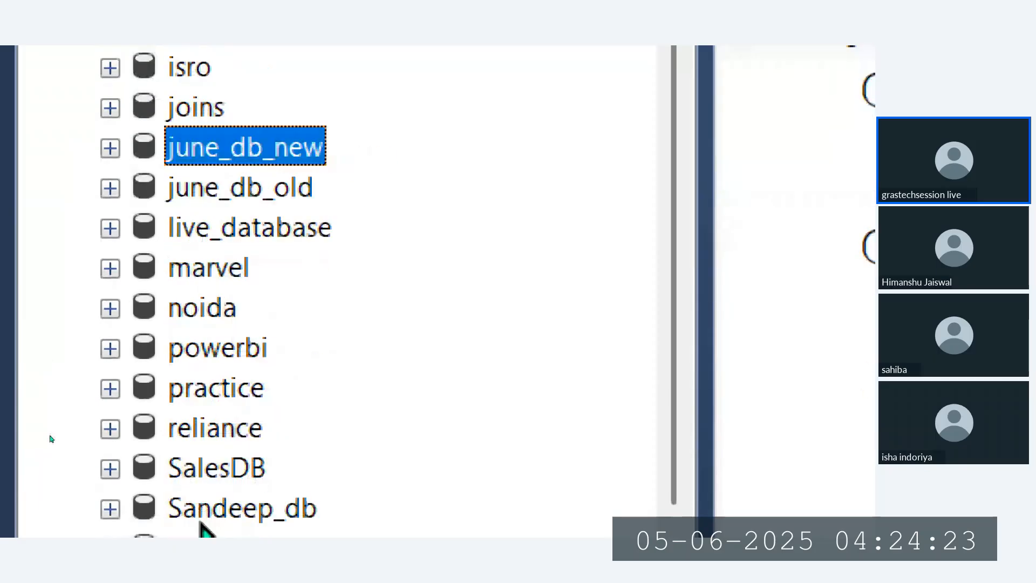
click(270, 338)
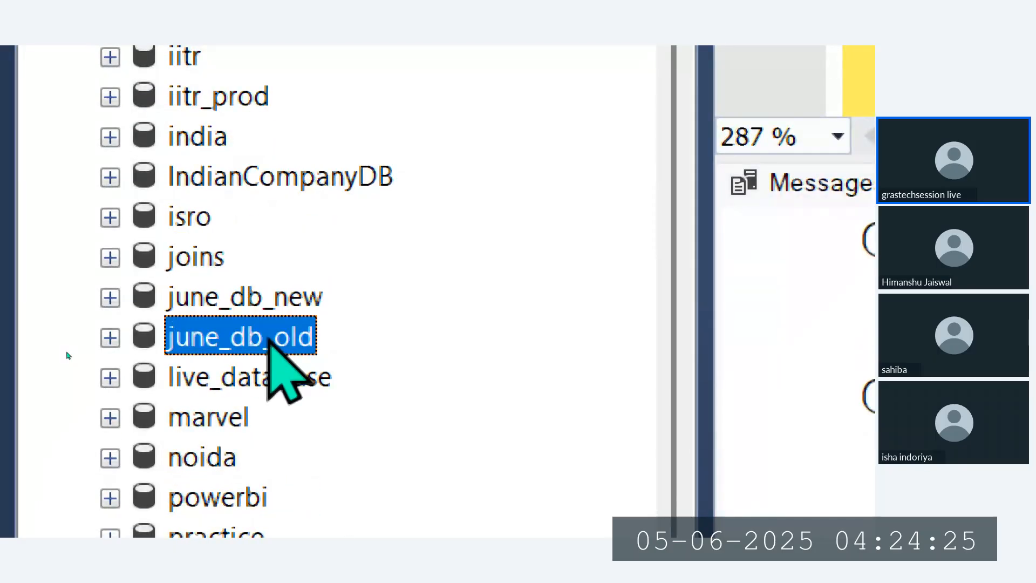
right_click(270, 339)
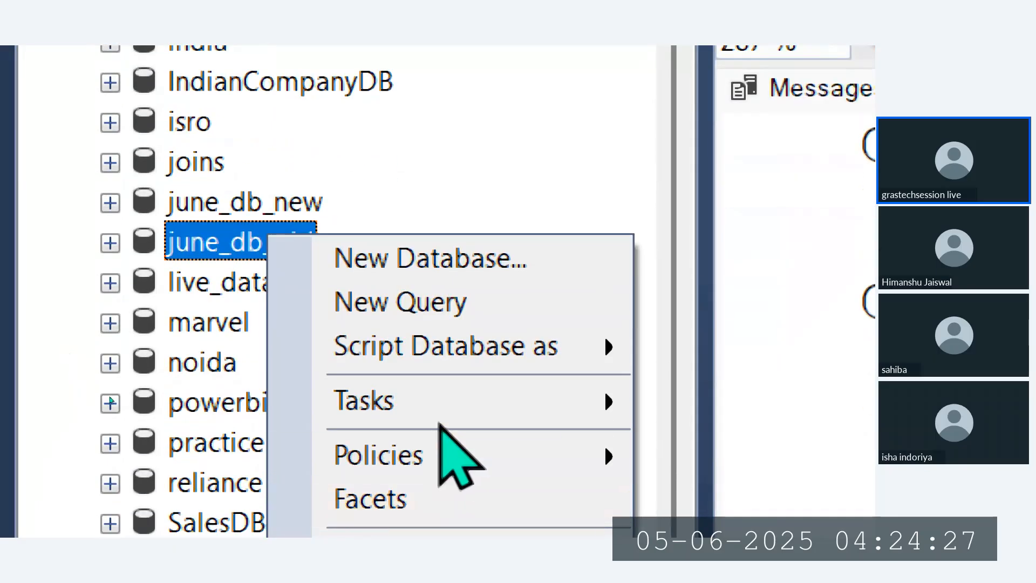
mouse_move(438, 406)
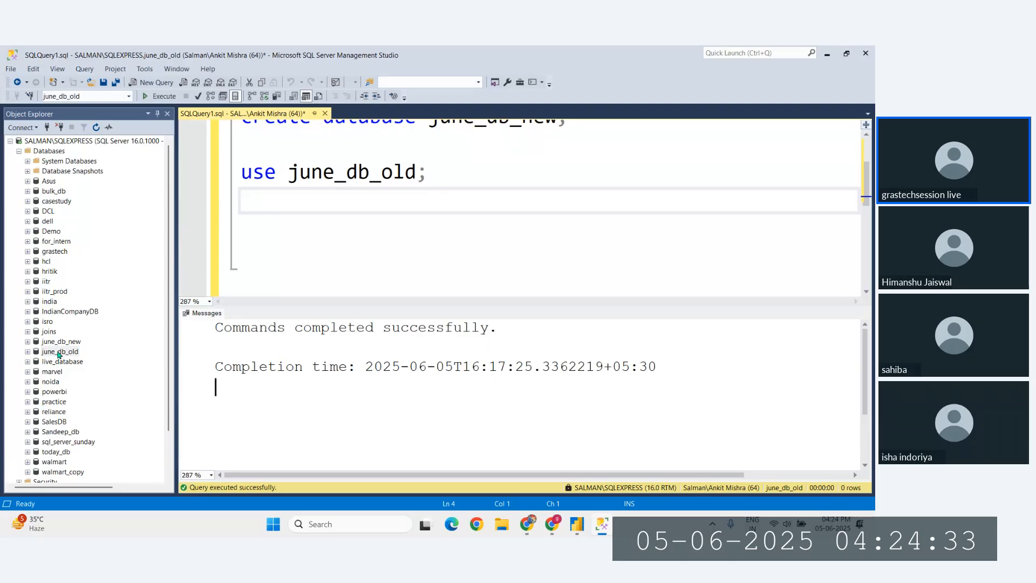
right_click(59, 352)
mouse_move(90, 391)
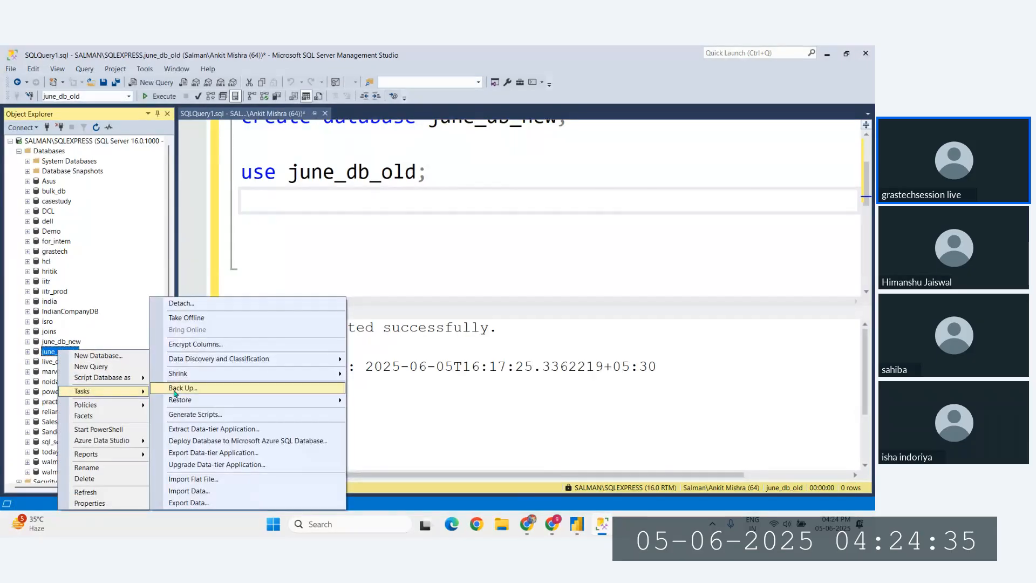
click(190, 479)
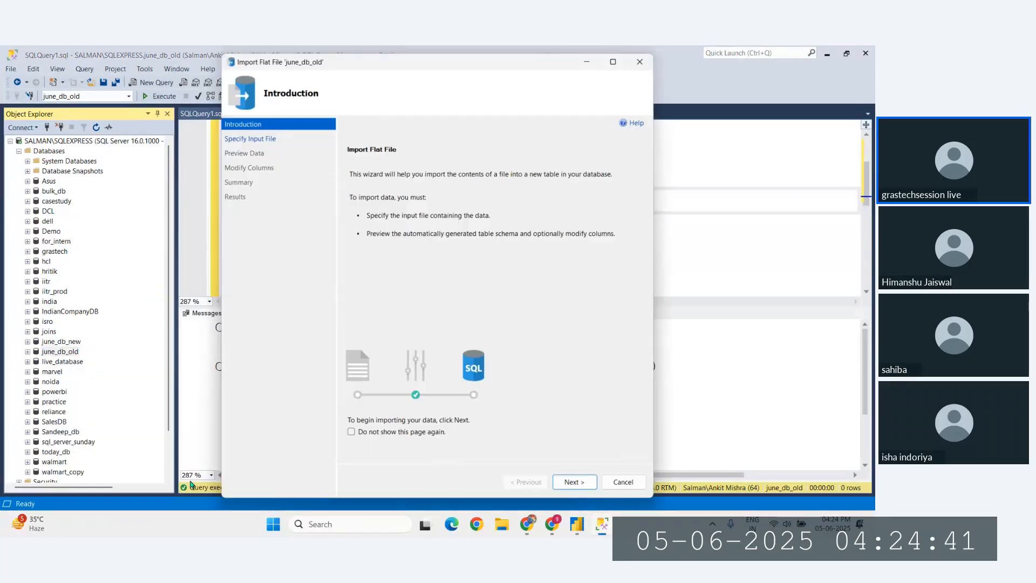
click(573, 482)
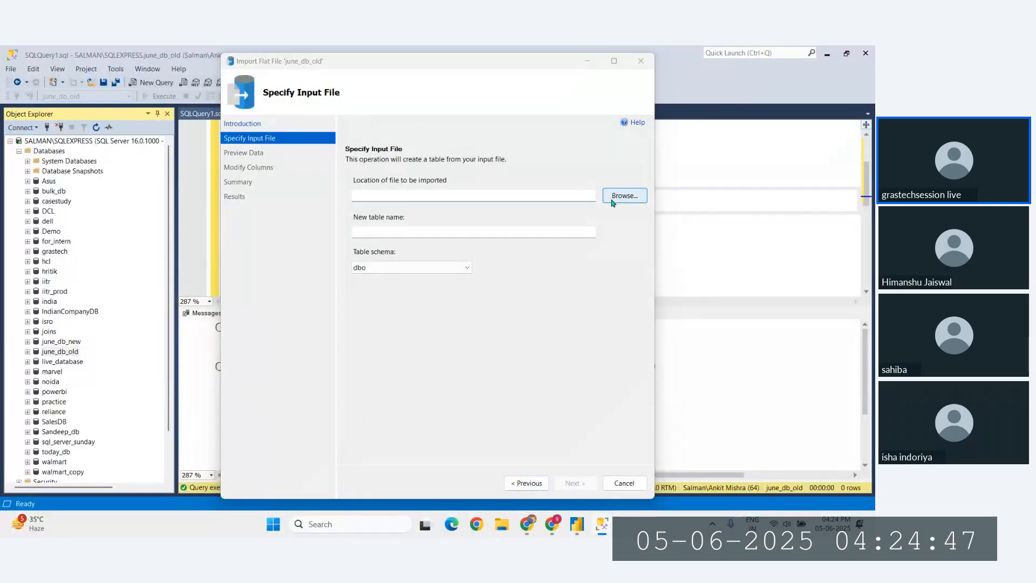
Choose june_old_sales from New Volume (D:) as the file to import.
click(613, 202)
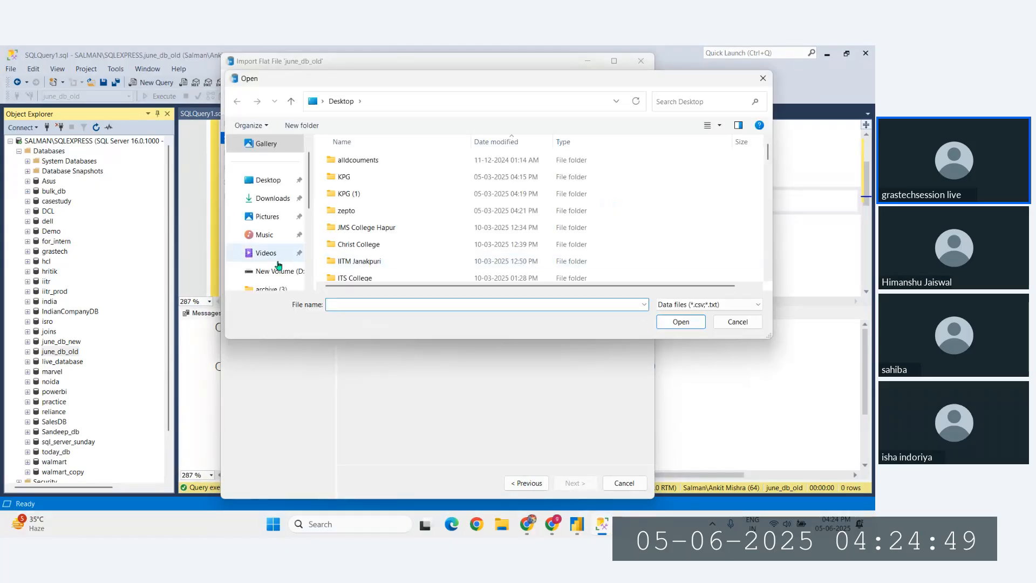
scroll(270, 254, down, 4)
click(276, 235)
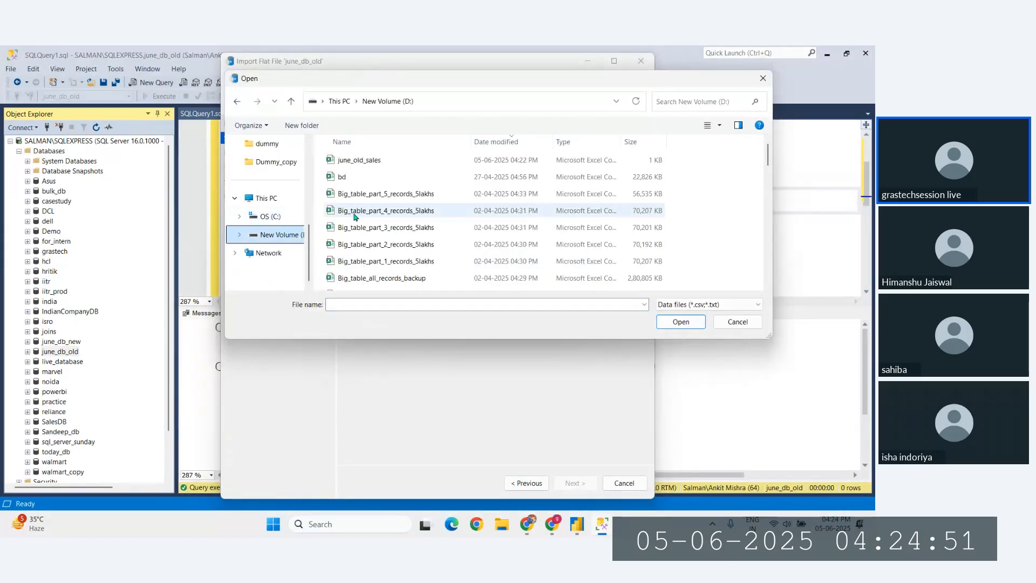
click(369, 160)
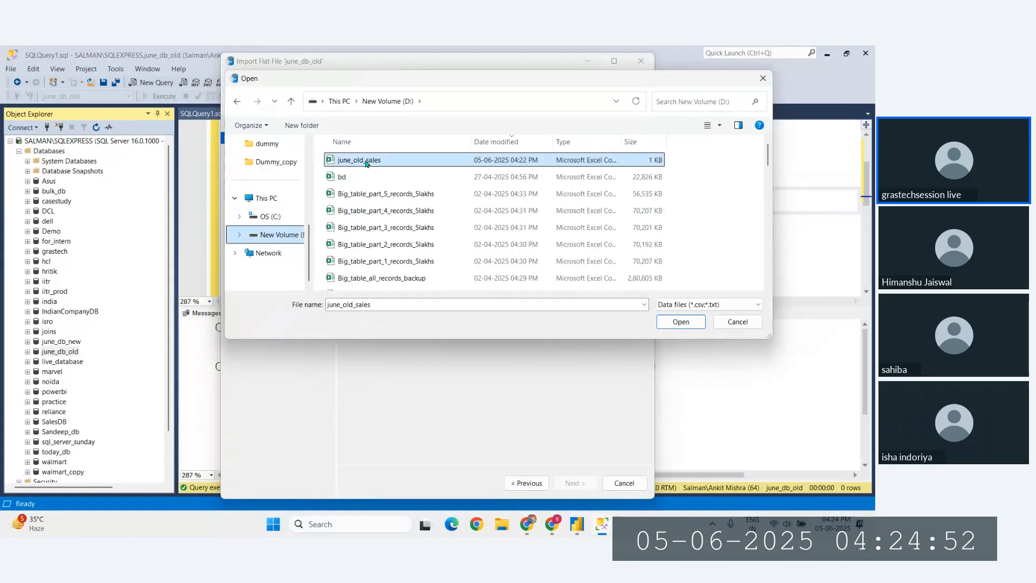
click(681, 321)
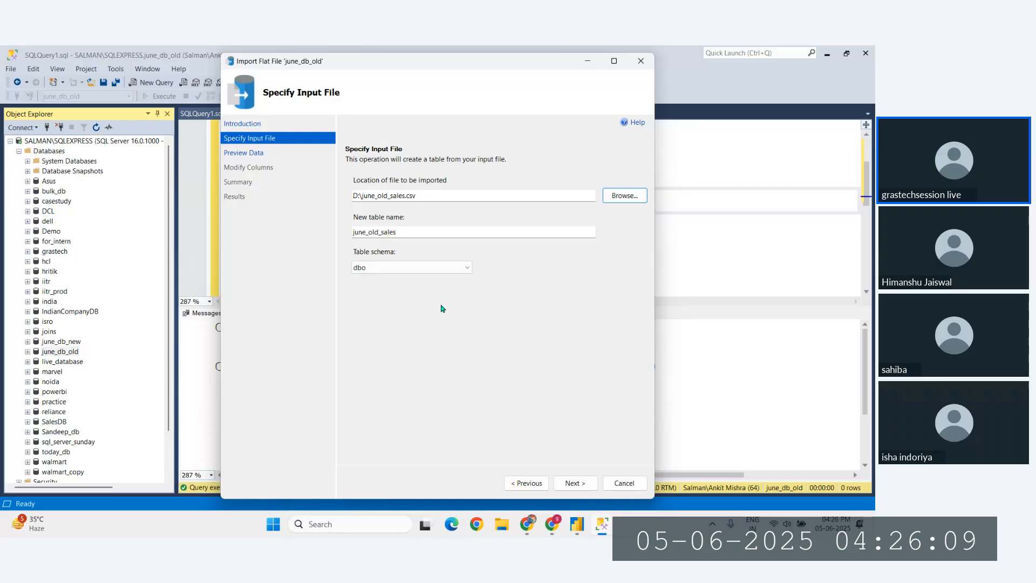
Replace the suggested new table name with sales.
click(403, 232)
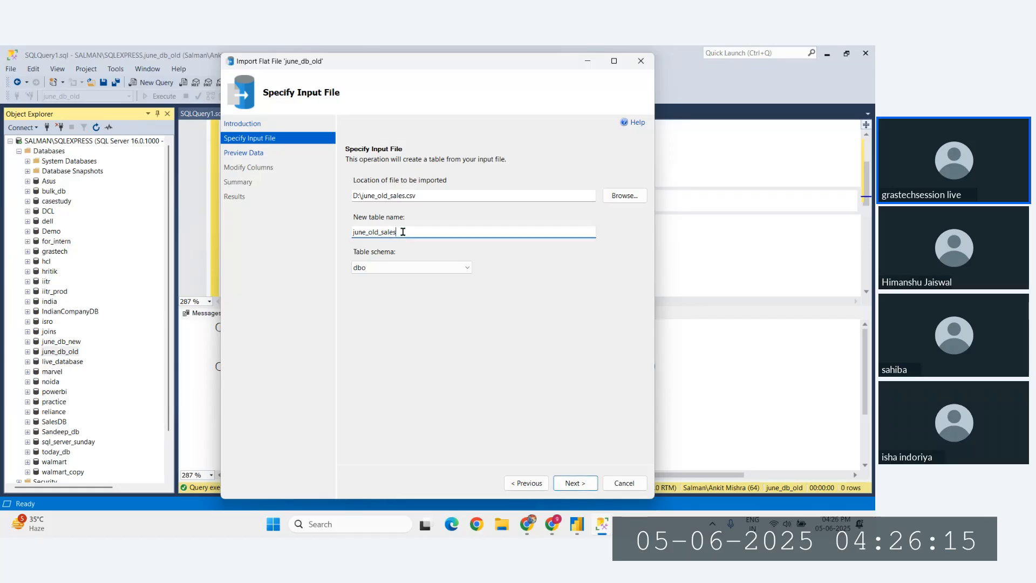
drag(403, 232, 330, 232)
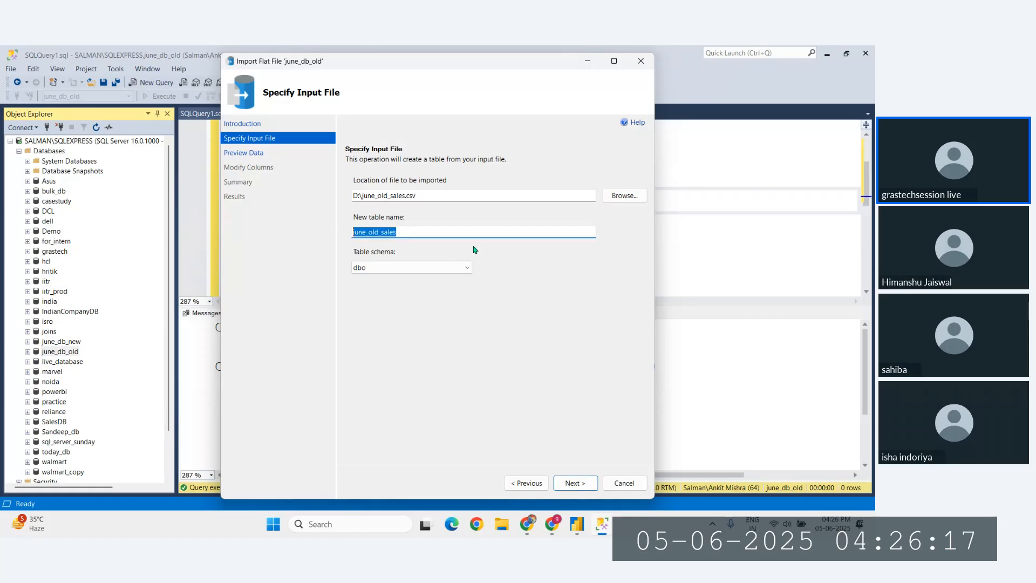
key(BackSpace)
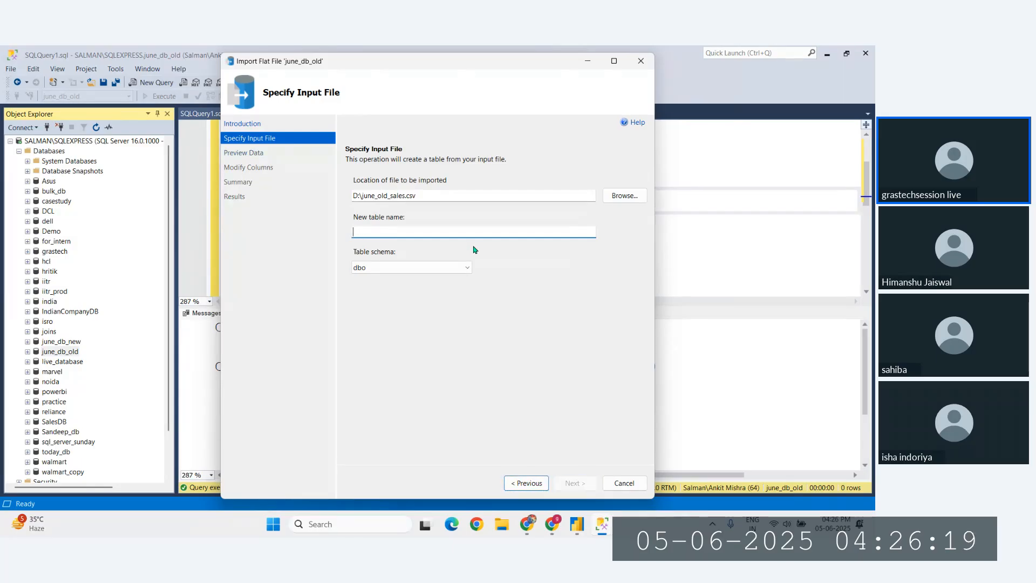
text(sales)
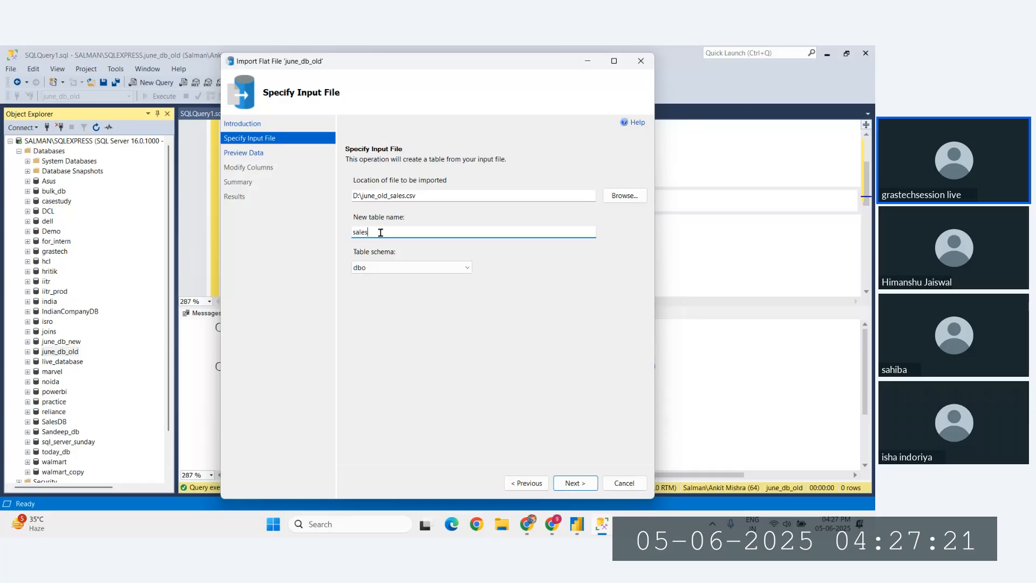
Accept the data preview and column definitions as they are, run the import into june_db_old and close the wizard.
click(572, 484)
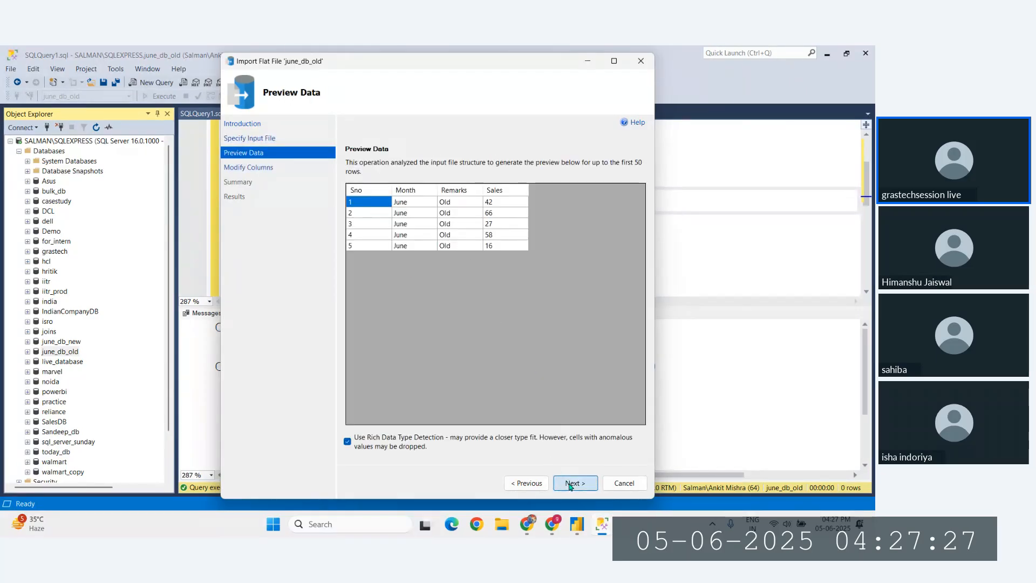
click(571, 483)
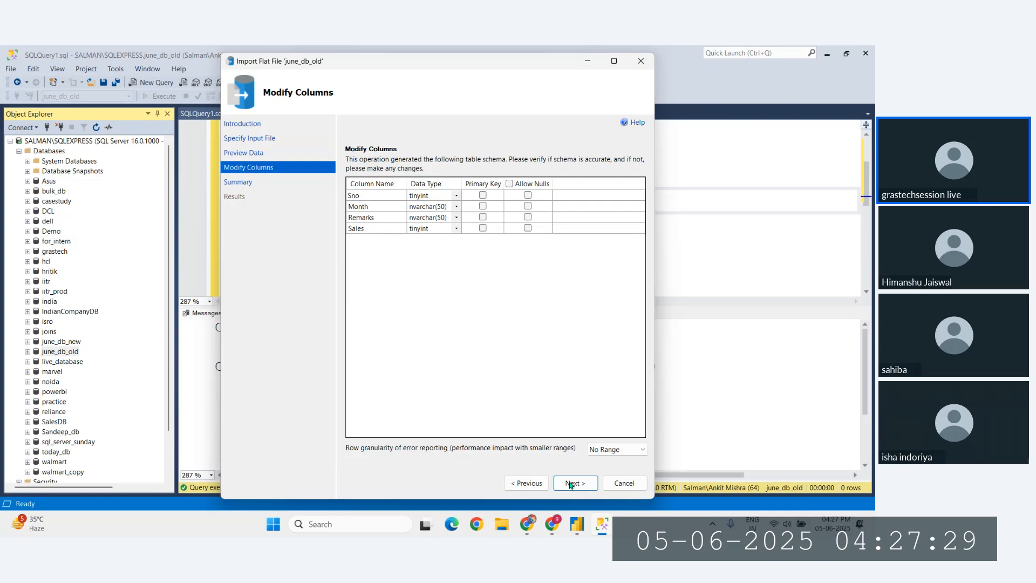
click(569, 483)
click(569, 484)
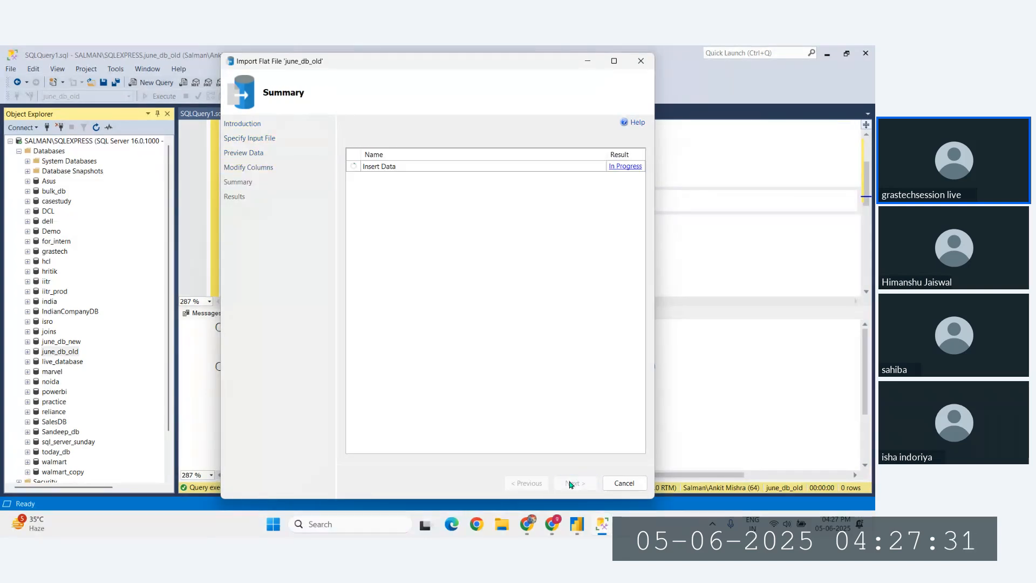
click(623, 483)
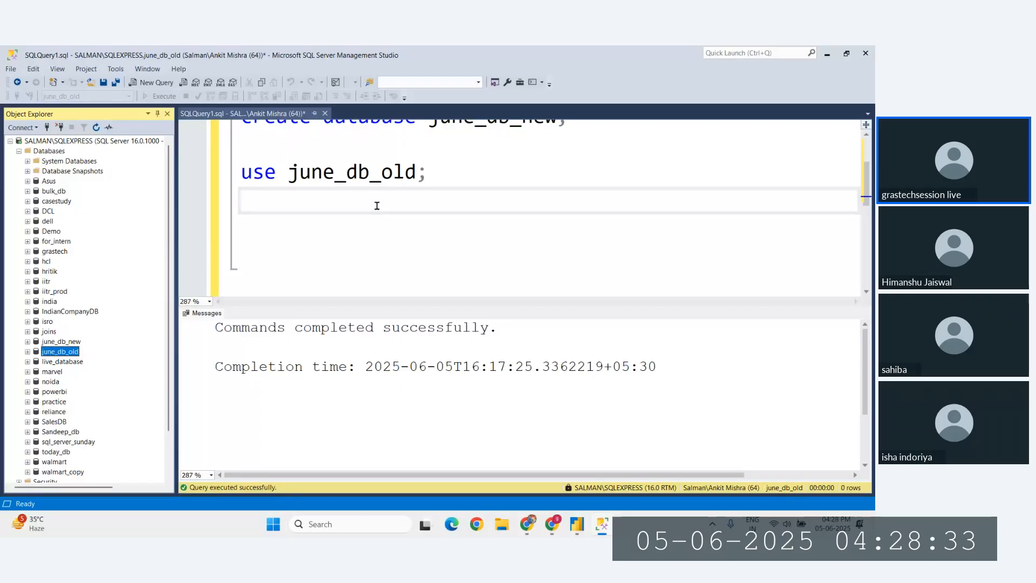
Start a flat file import into the june_db_new database and continue to the input file settings.
click(65, 343)
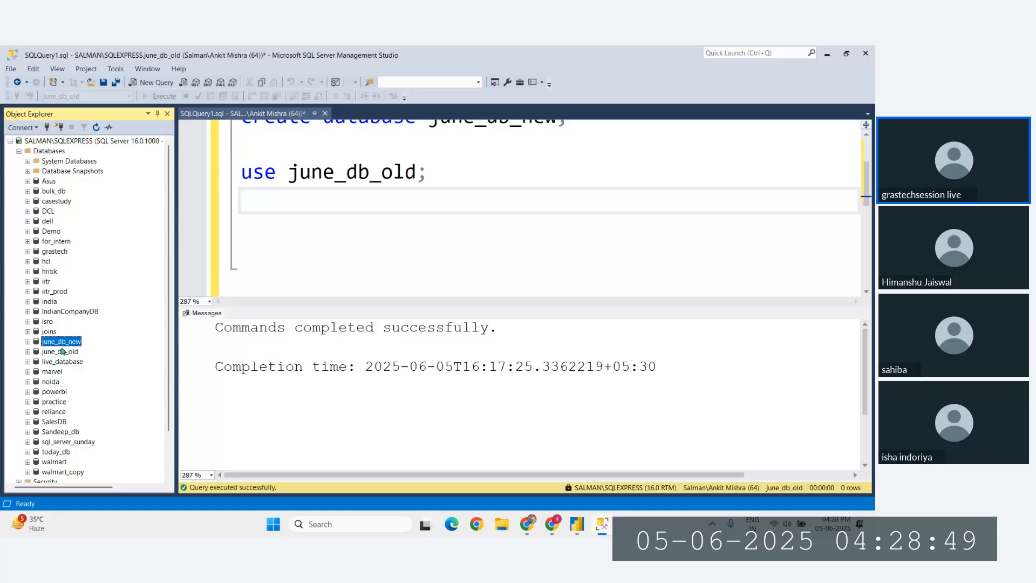
right_click(60, 343)
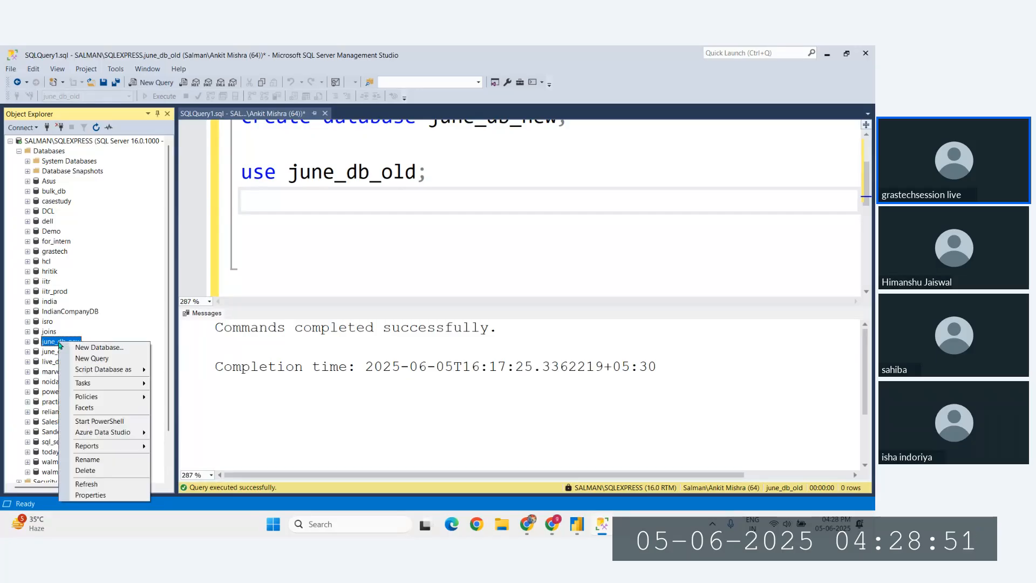
mouse_move(89, 384)
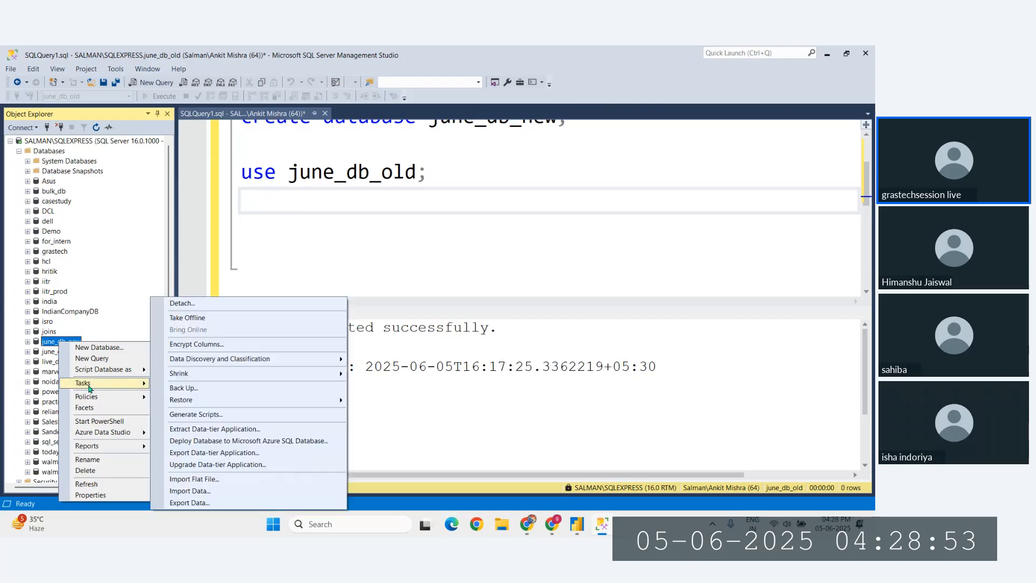
click(209, 479)
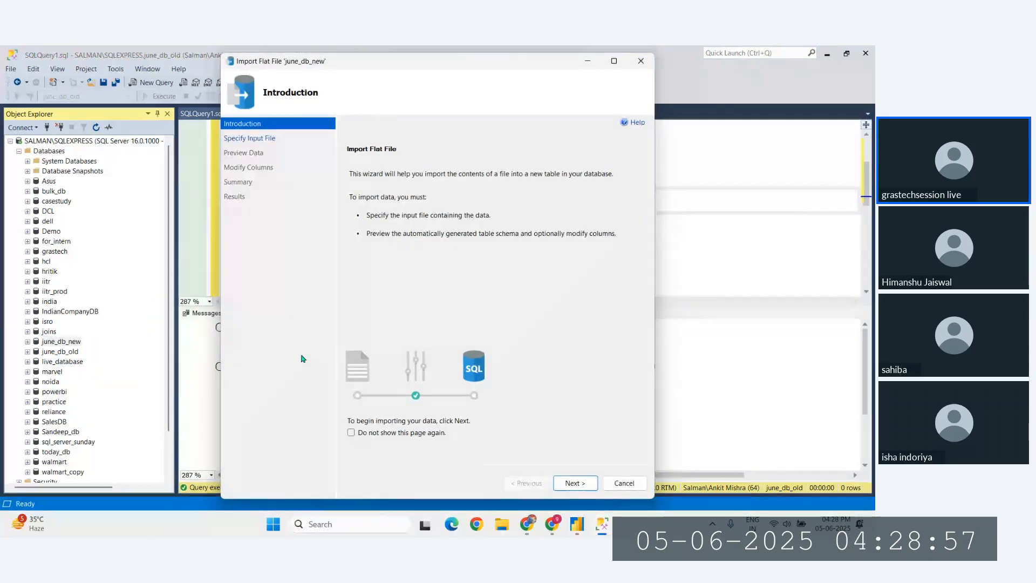
click(575, 484)
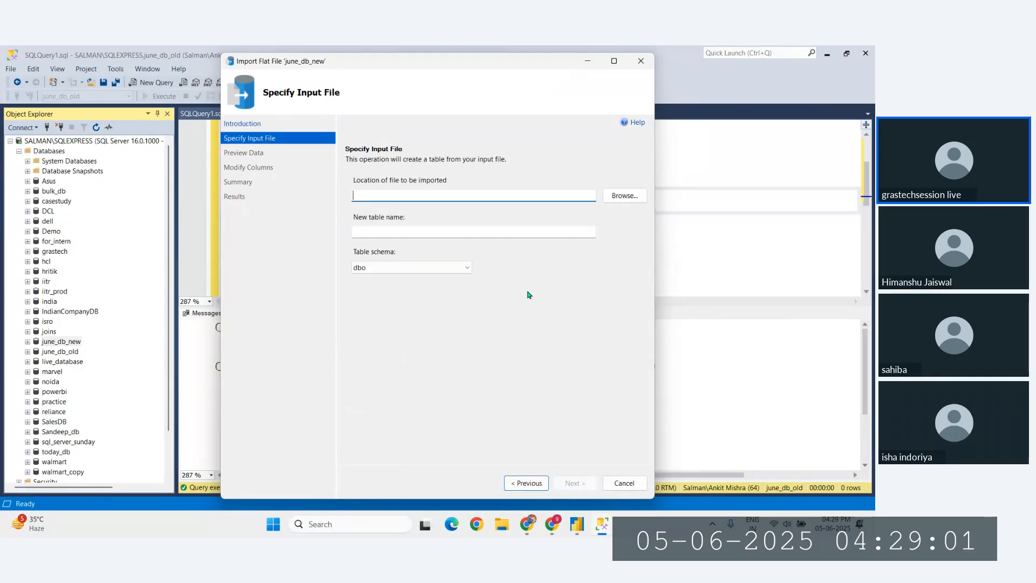
Browse New Volume (D:) for the new June sales CSV, sorting by date modified and looking up file names starting with June.
click(630, 199)
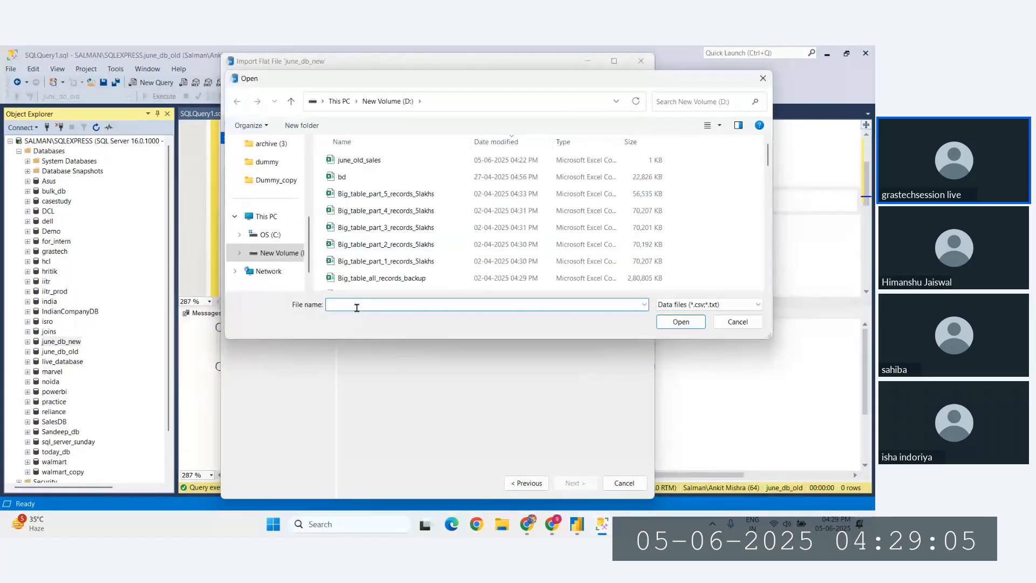
click(508, 140)
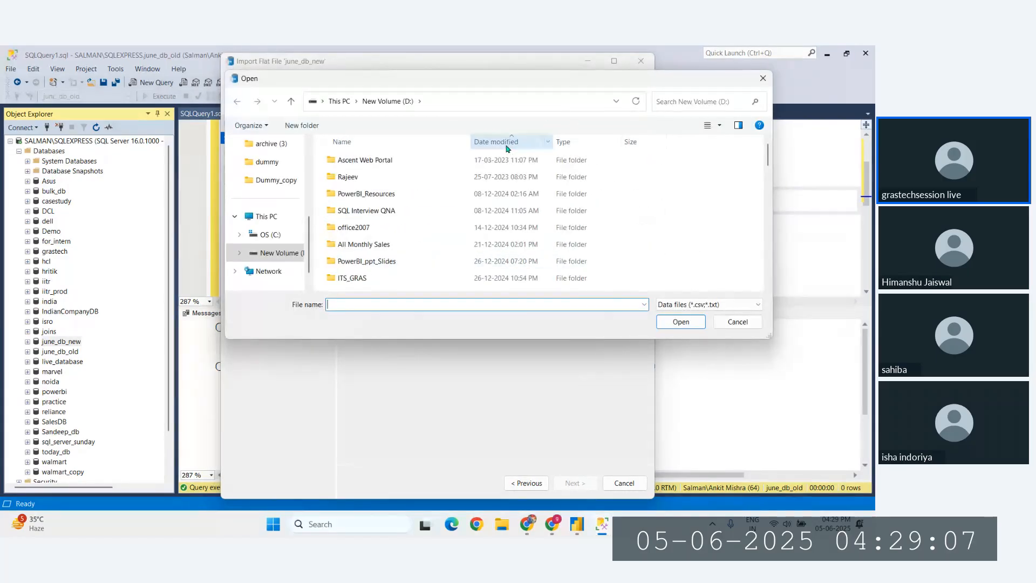
click(508, 140)
click(508, 141)
click(493, 139)
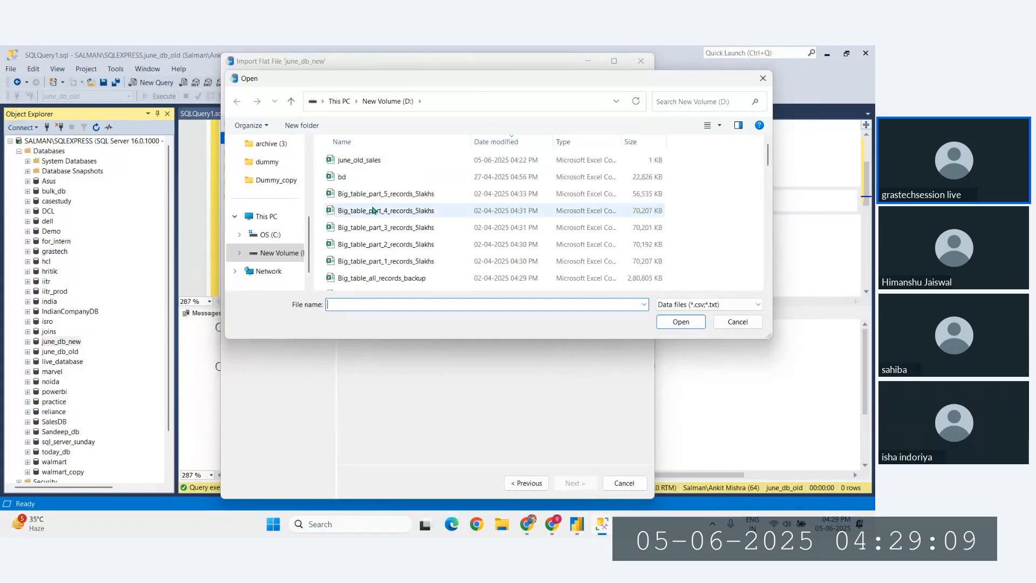
scroll(374, 210, down, 1)
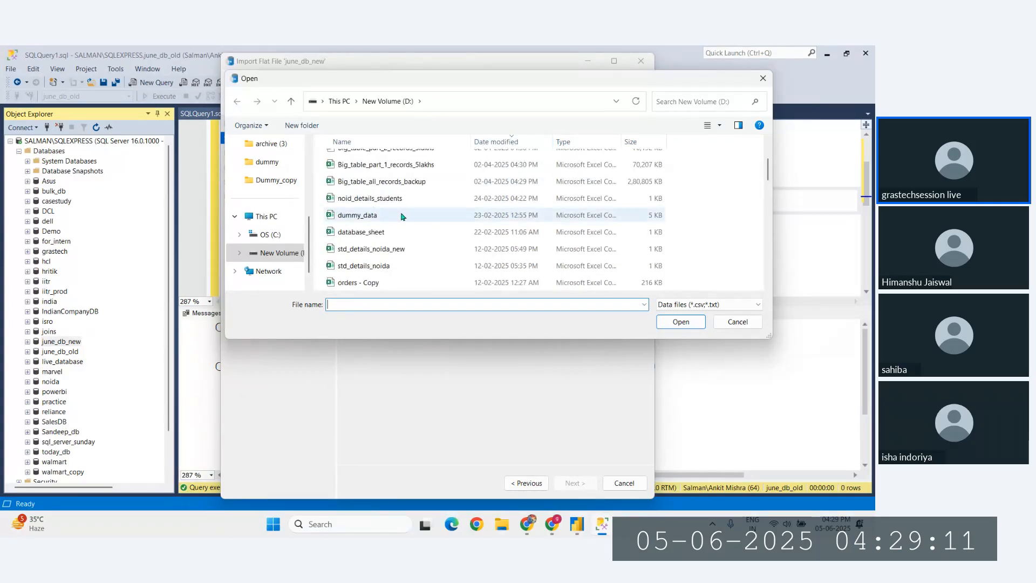
scroll(401, 213, up, 3)
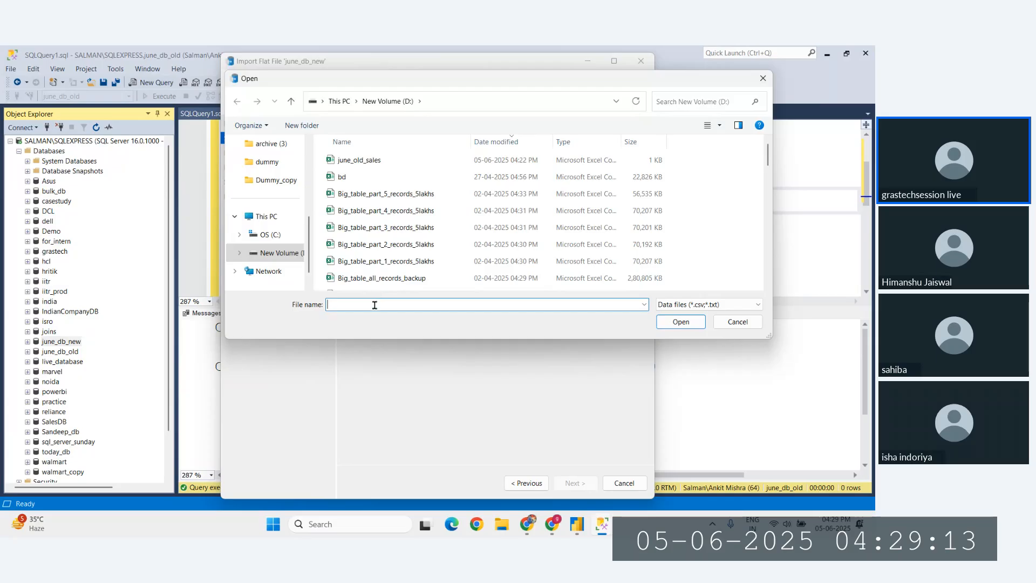
text(Ju)
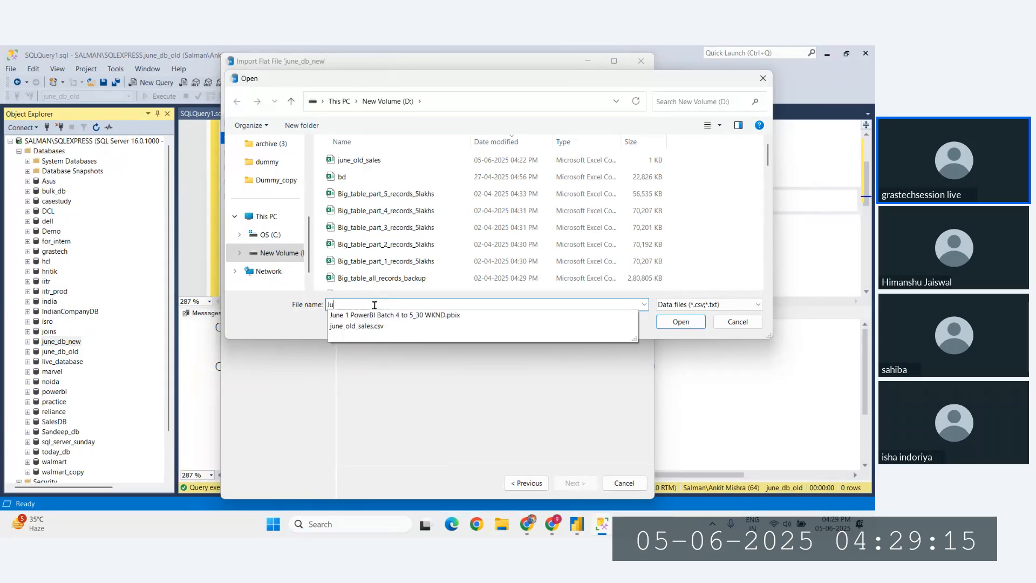
text(ne)
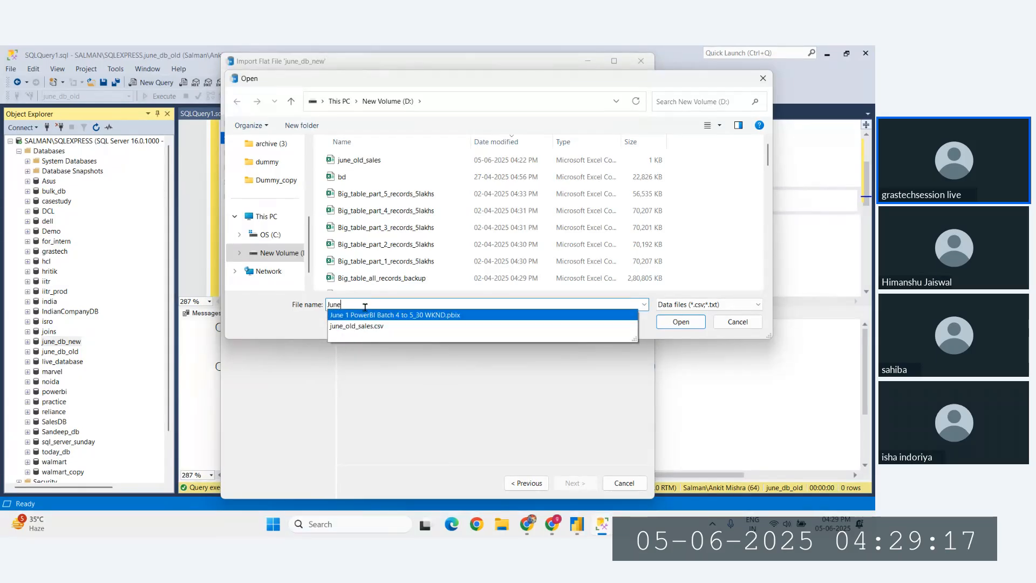
Choose June_sales_new from the recent files as the input file for the june_db_new import.
scroll(271, 230, up, 4)
click(271, 204)
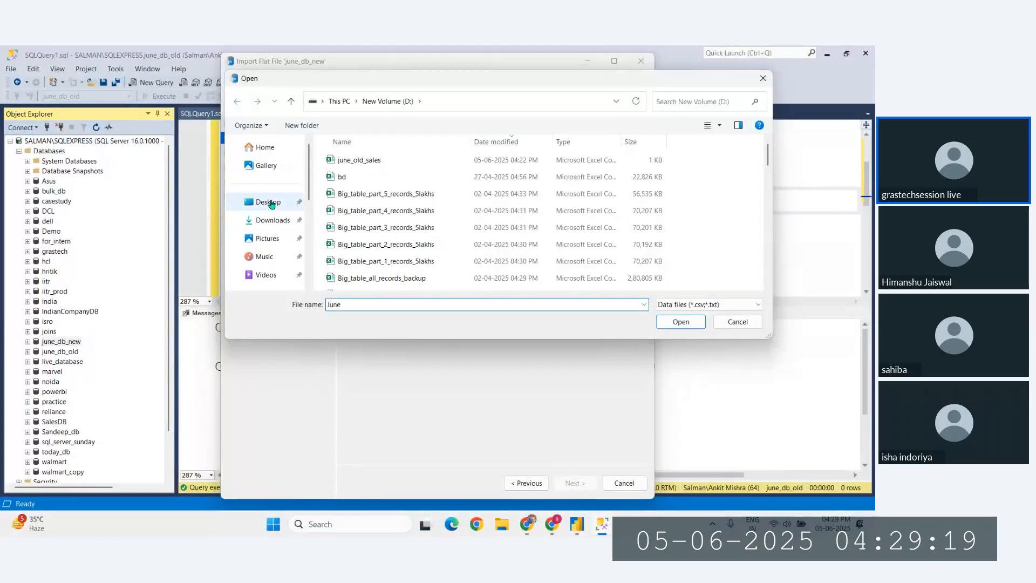
click(253, 145)
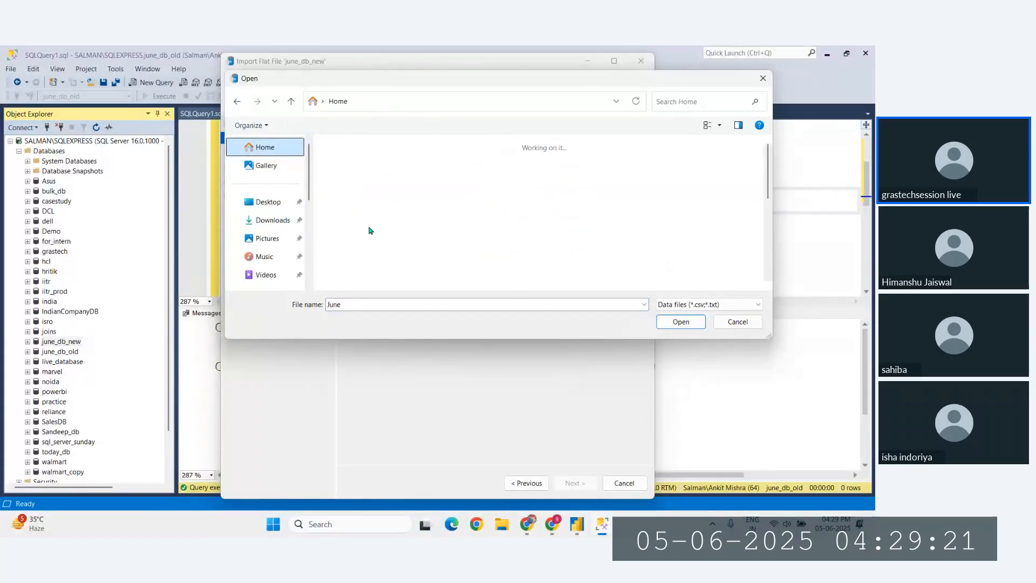
scroll(410, 237, down, 3)
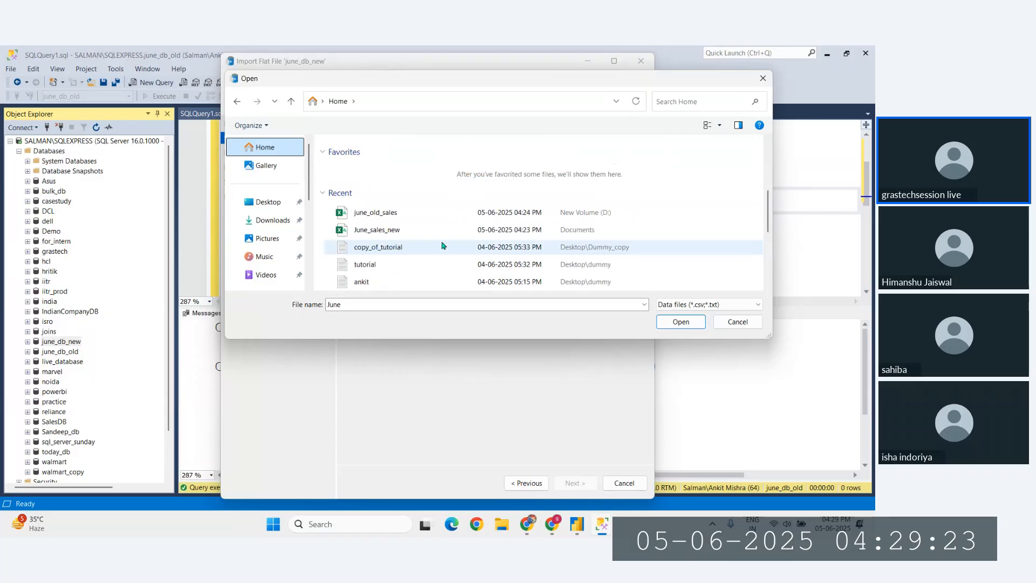
click(388, 230)
click(681, 322)
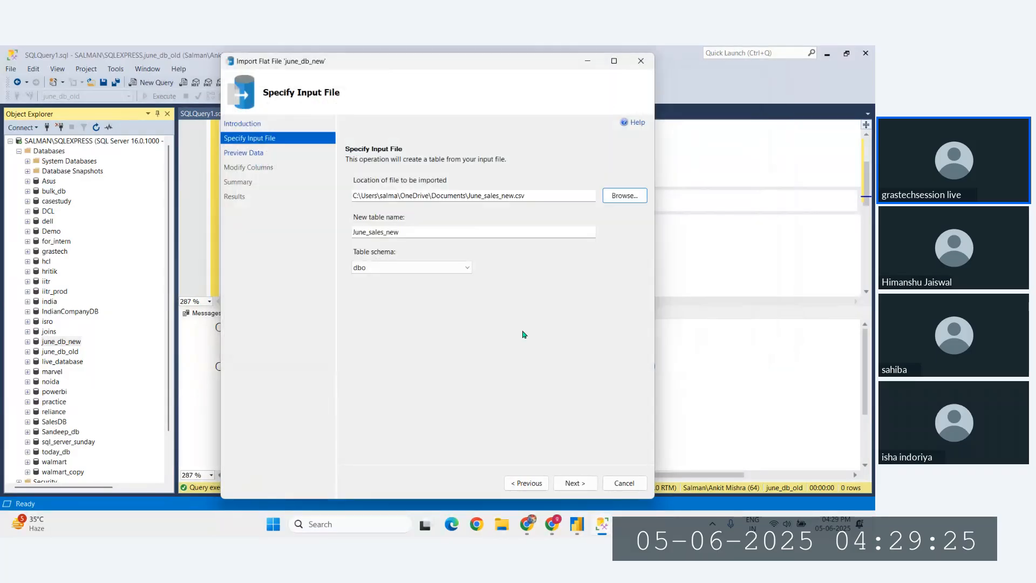
Name the new table sales for the june_db_new import.
double_click(424, 231)
key(BackSpace)
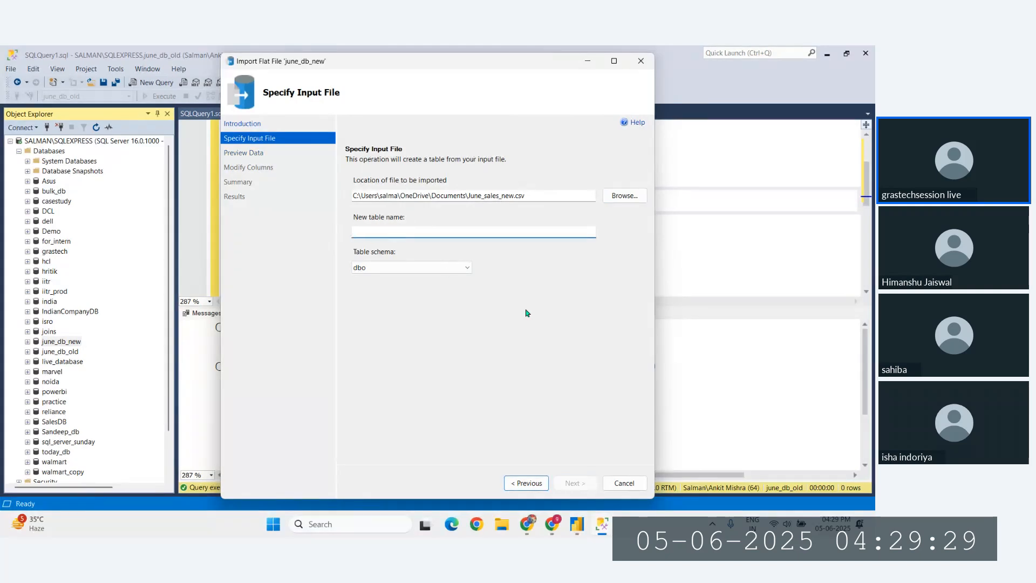
text(sales)
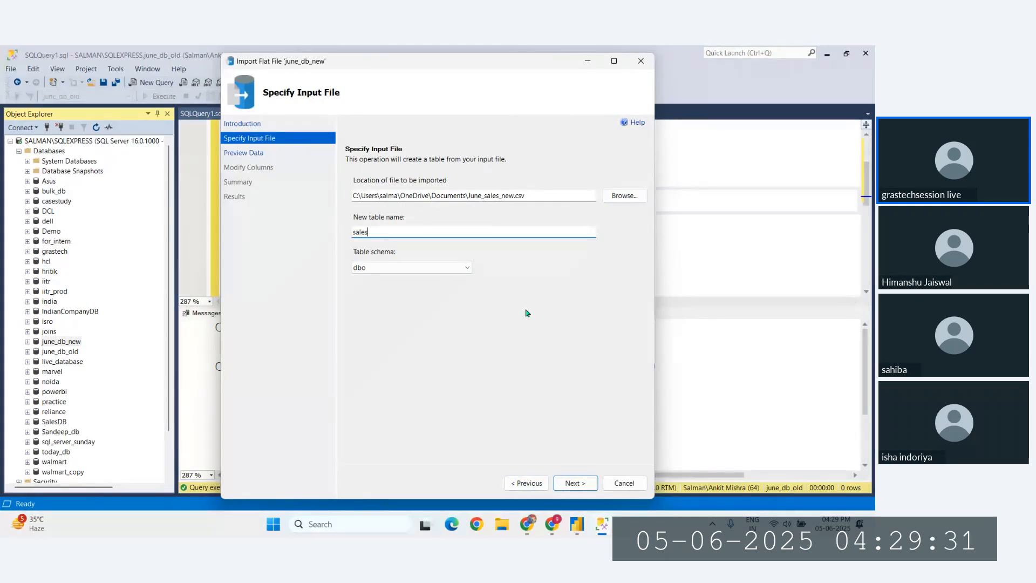
Keep the previewed data and column definitions, run the import into june_db_new and close the wizard.
click(582, 483)
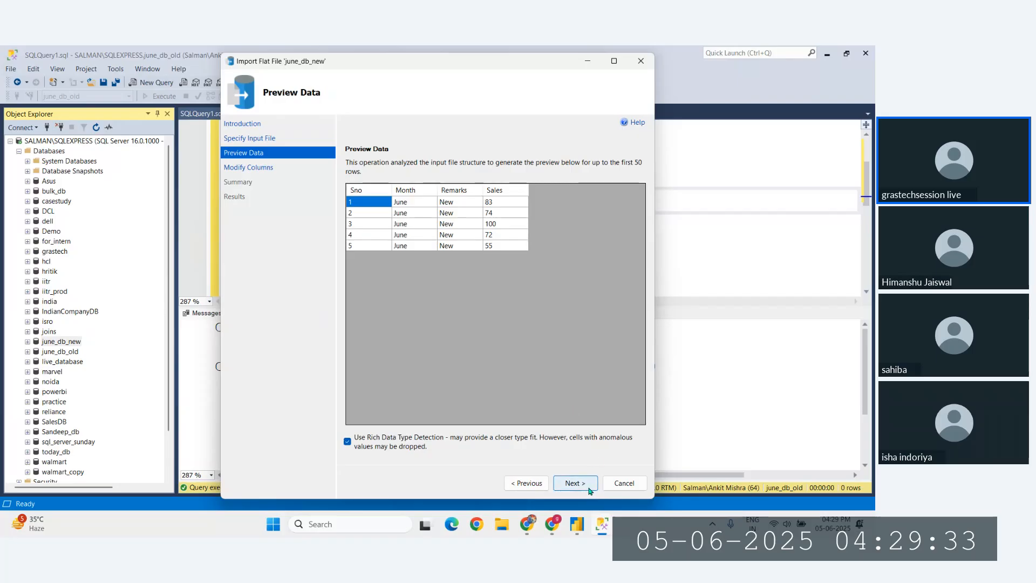
click(582, 484)
click(572, 483)
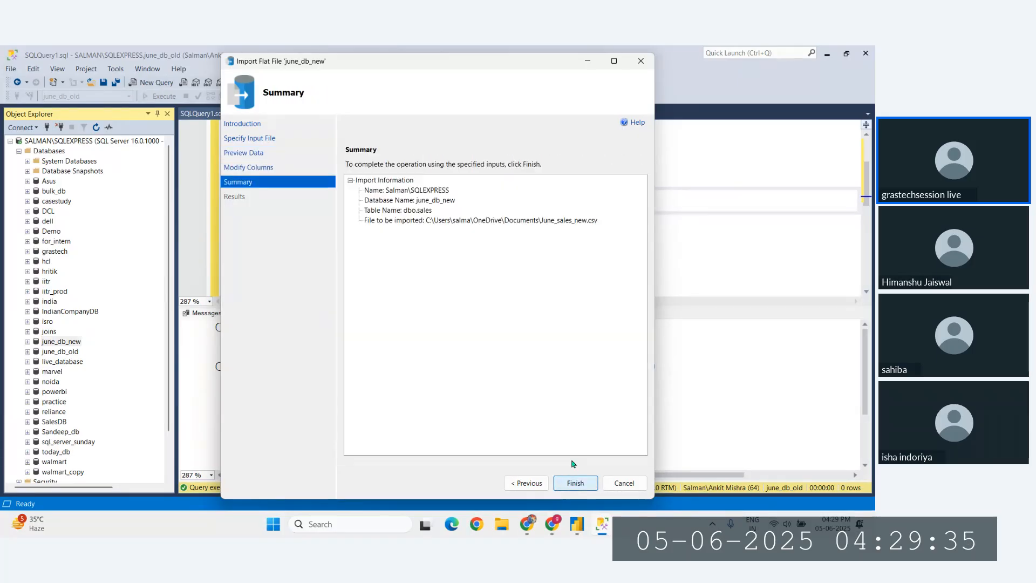
click(575, 481)
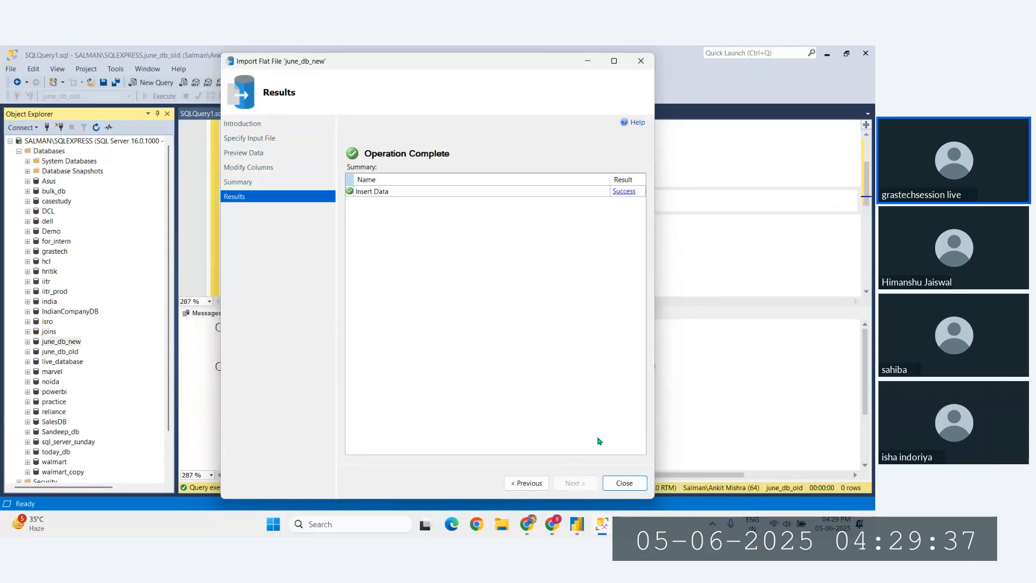
click(621, 486)
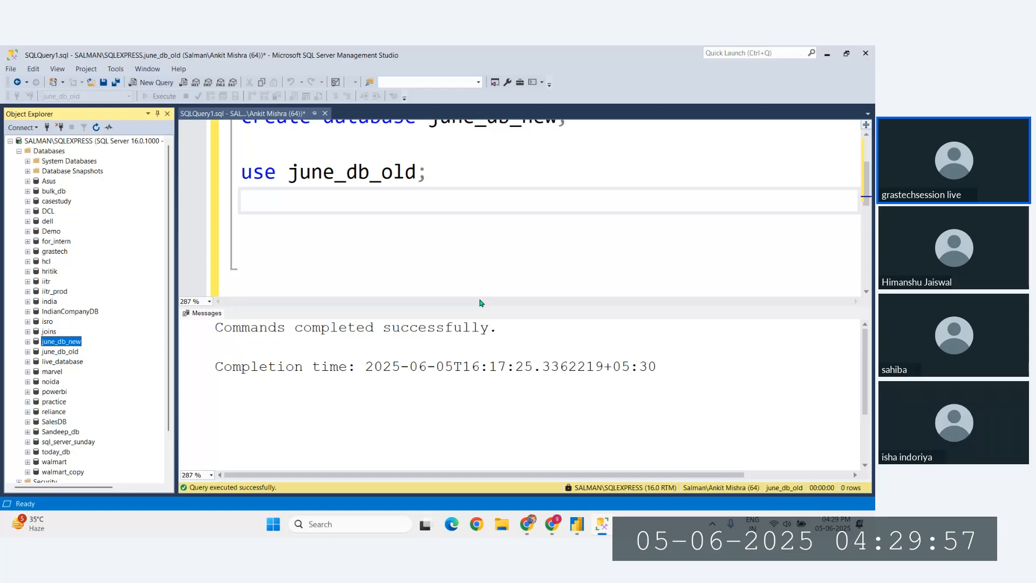
Add blank lines below the use june_db_old; statement and execute only that statement.
click(352, 201)
mouse_move(451, 184)
mouse_down()
mouse_move(242, 173)
mouse_move(441, 175)
mouse_up()
click(293, 209)
click(448, 178)
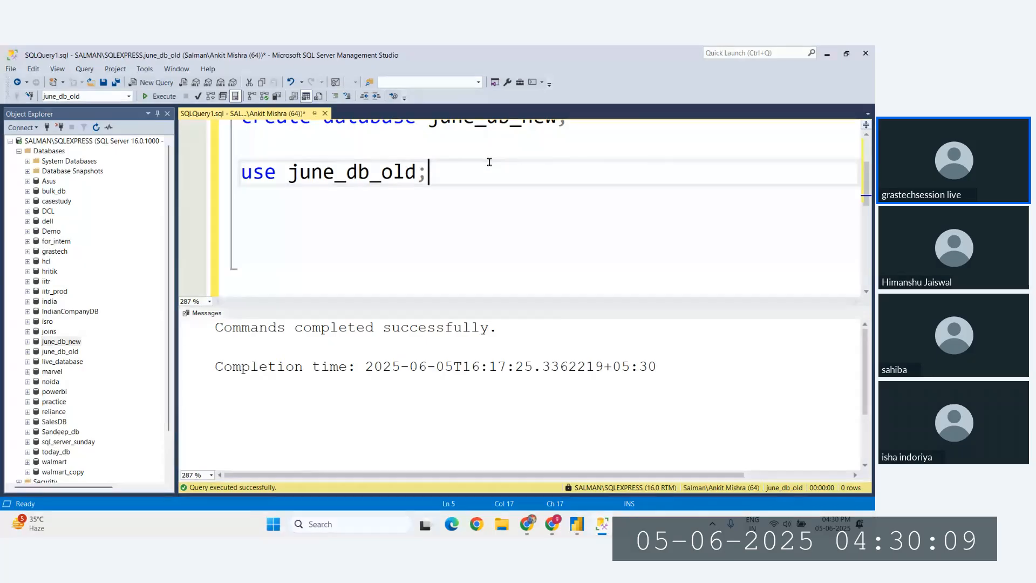
key(Return)
key(Return)
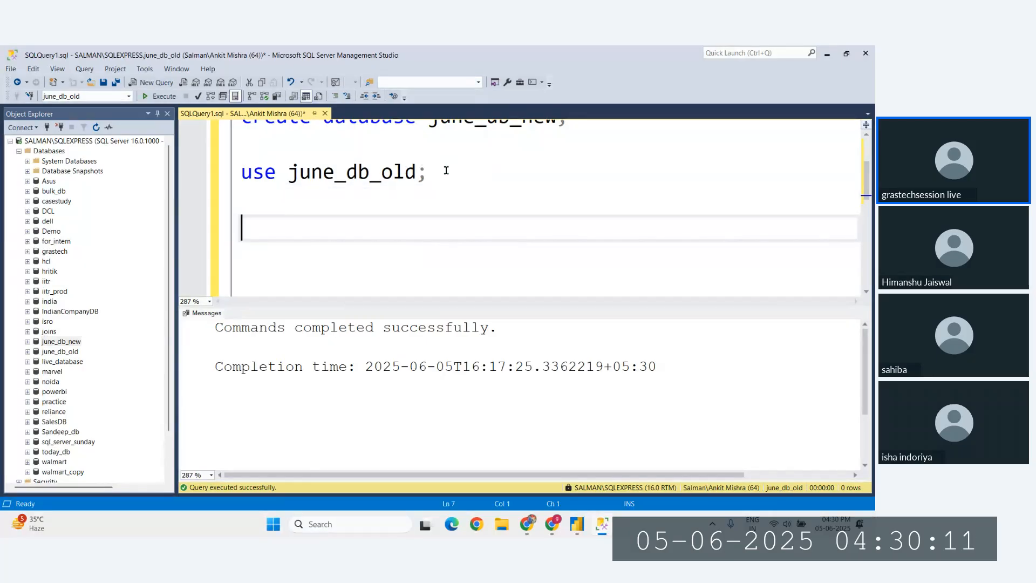
drag(446, 170, 222, 168)
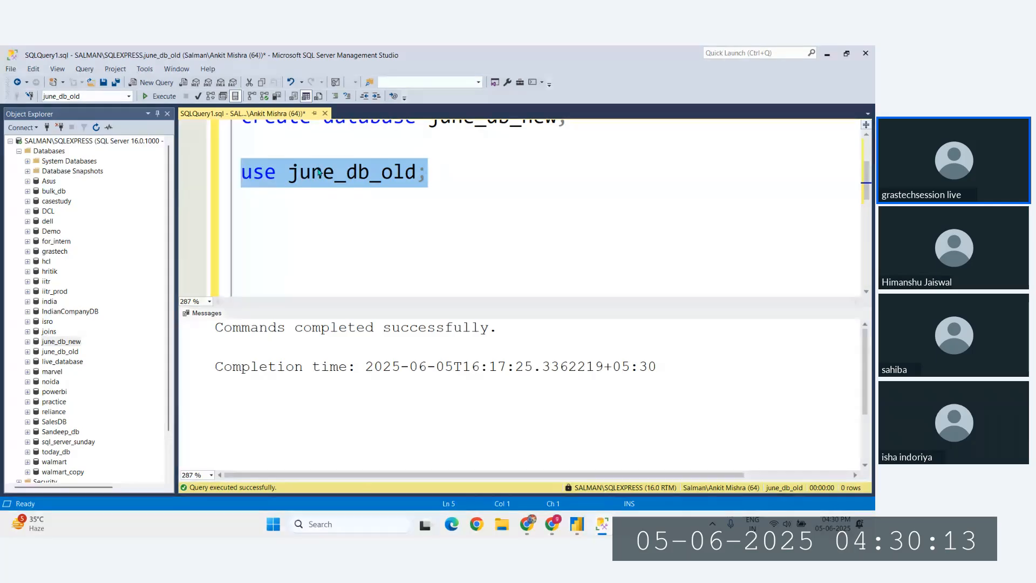
click(159, 97)
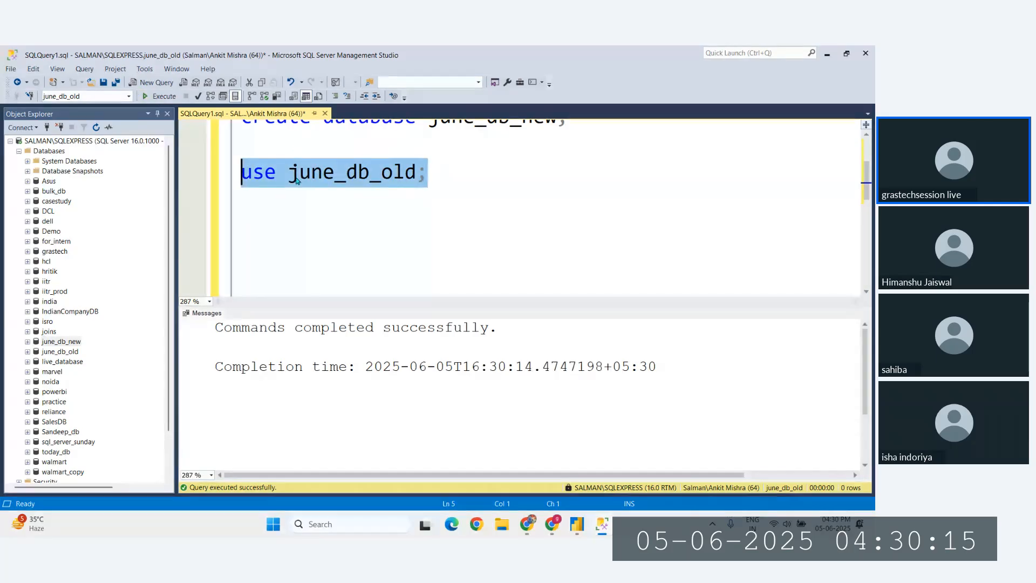
Write select * from sales; below the use june_db_old; statement and execute only that query.
click(289, 208)
key(Return)
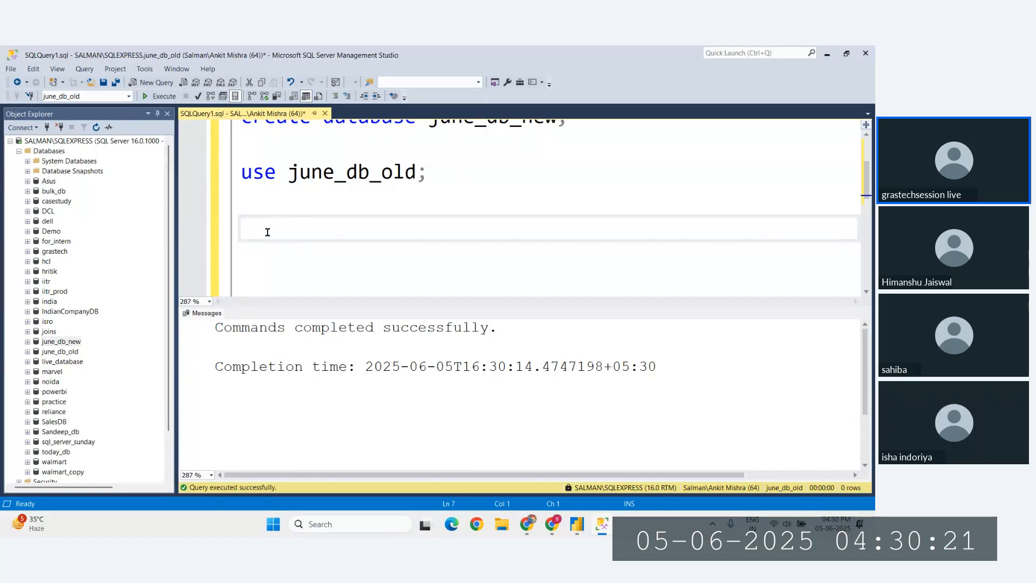
text(select)
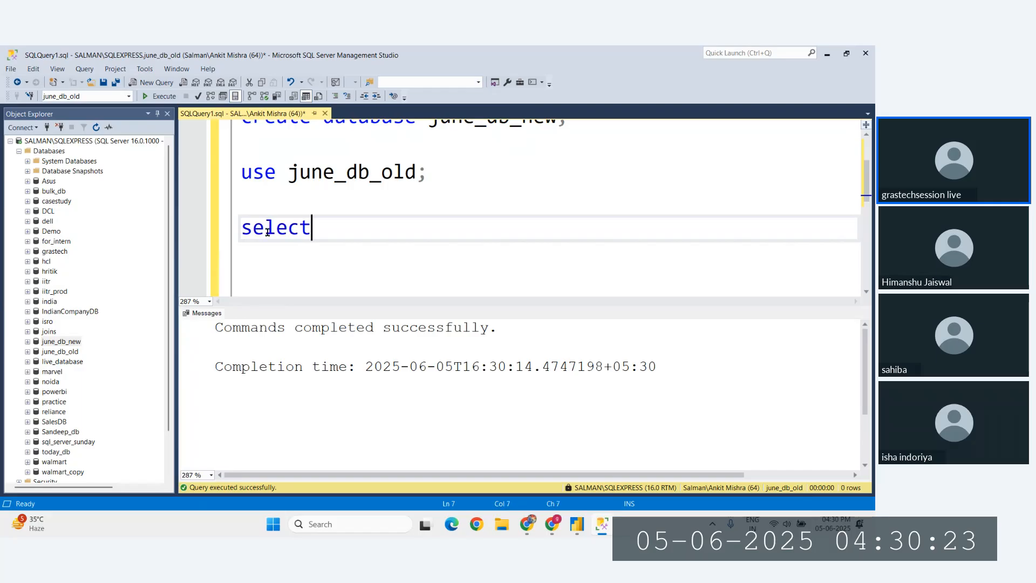
text( * from )
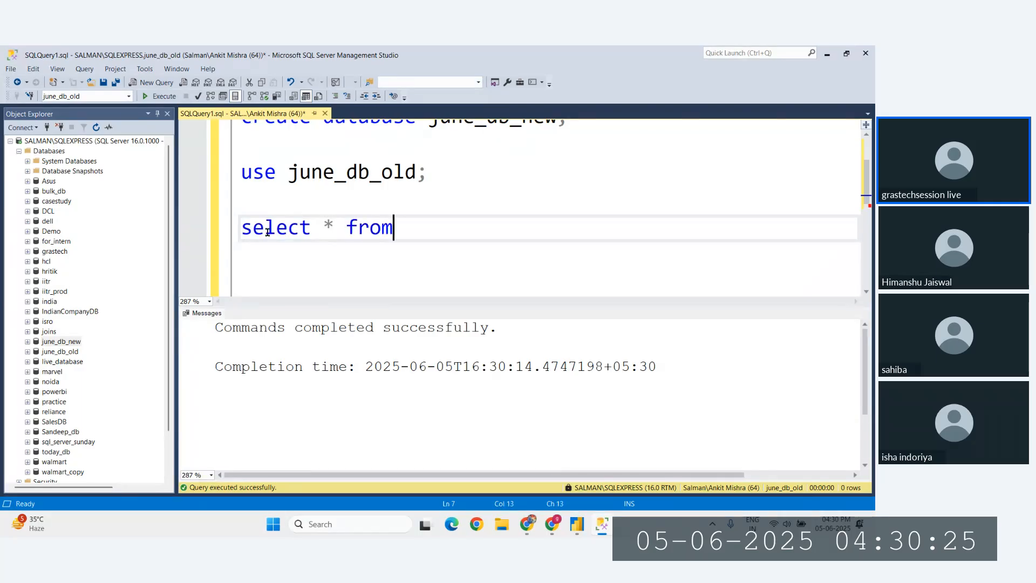
text(sales)
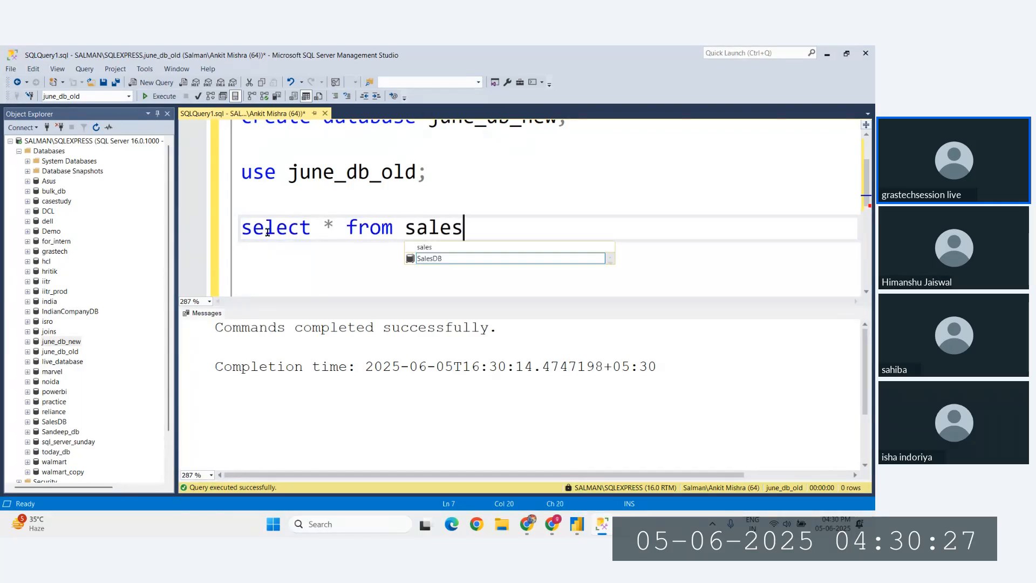
text(;)
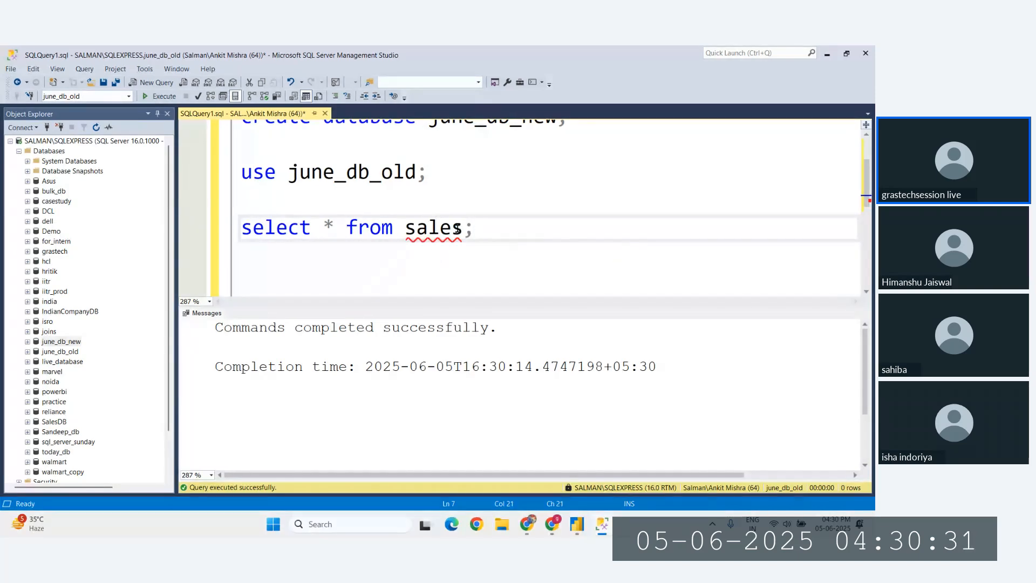
mouse_move(458, 228)
drag(524, 238, 234, 229)
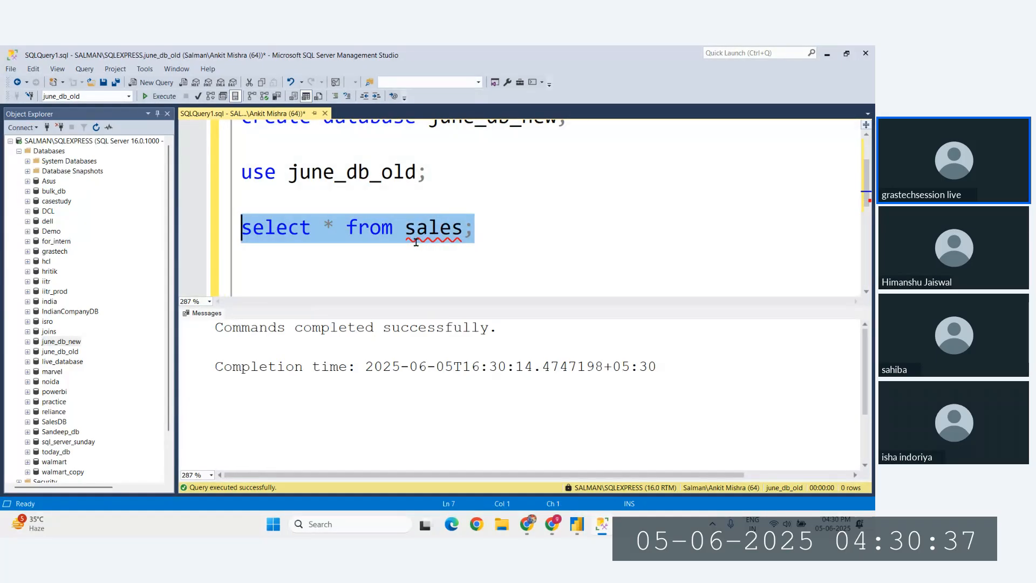
click(159, 96)
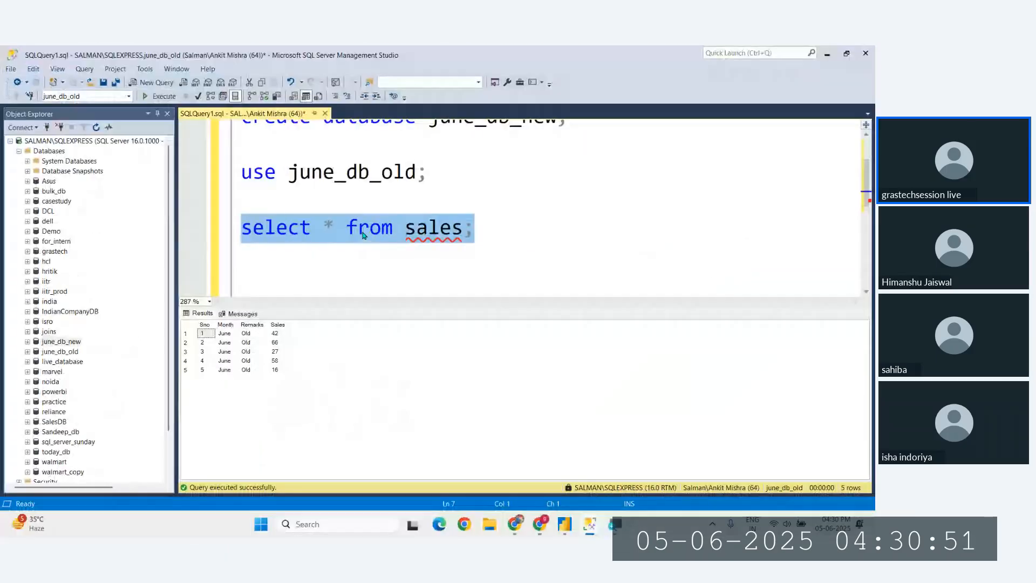
Copy the use statement below the select query, change its database to june_db_new and select the new line.
click(426, 198)
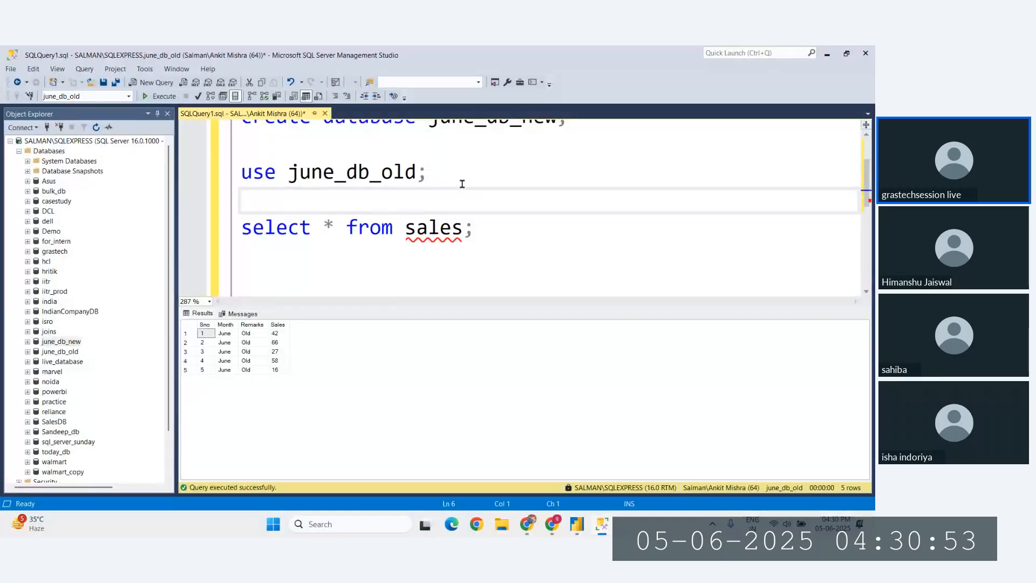
drag(427, 172, 241, 171)
key(ctrl+c)
click(528, 239)
key(Return)
key(Return)
key(Return)
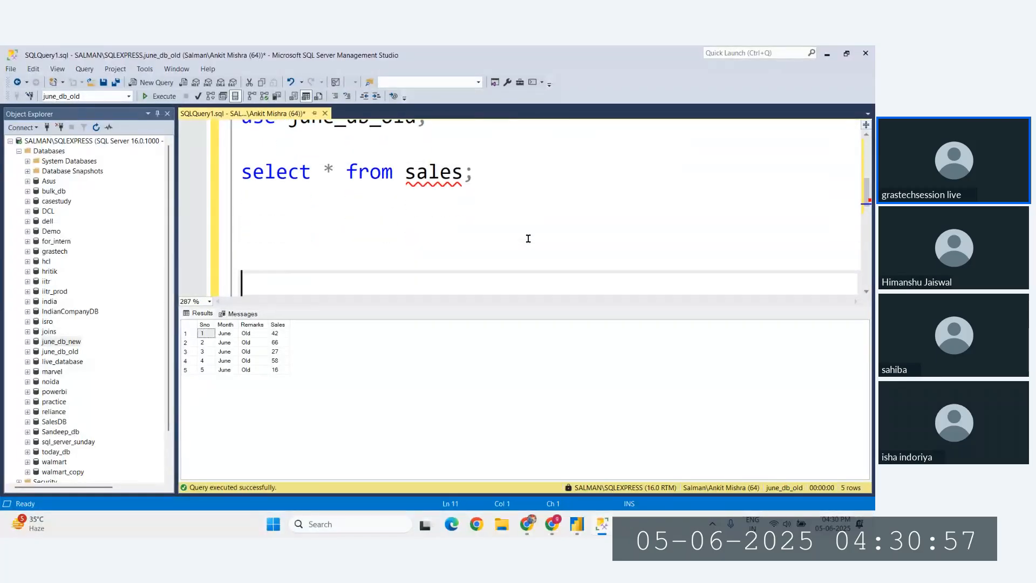
key(BackSpace)
key(ctrl+v)
key(Left)
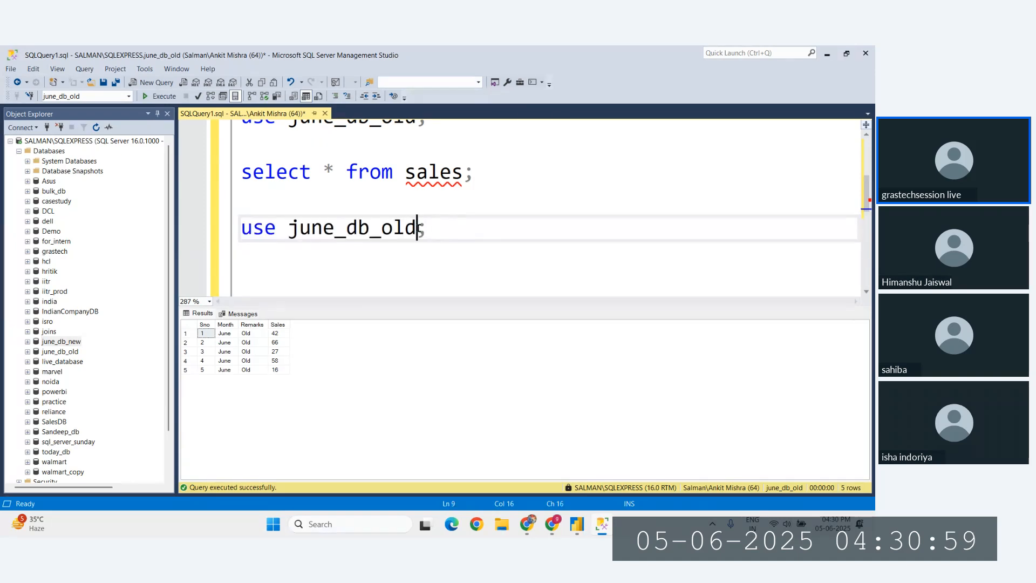
key(BackSpace)
key(BackSpace)
key(BackSpace)
text(new)
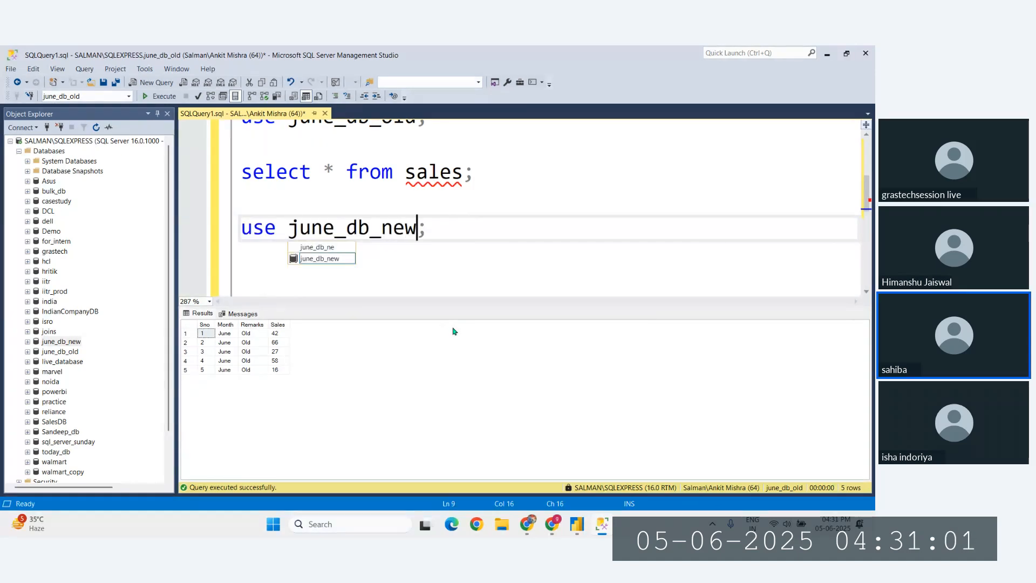
drag(520, 232, 222, 226)
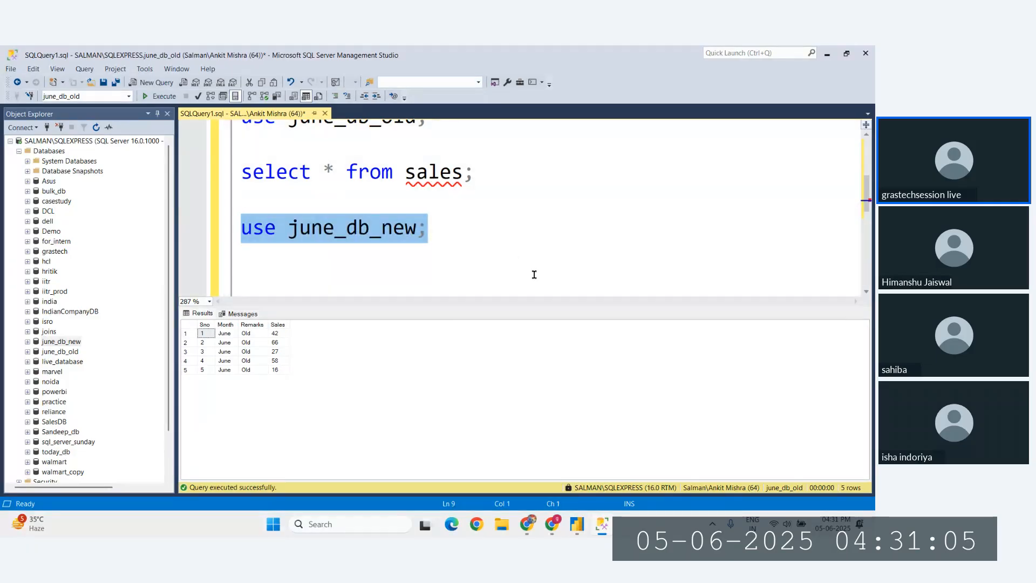
Switch to the Zoho Meeting window in Chrome and raise the system volume to 100.
click(552, 522)
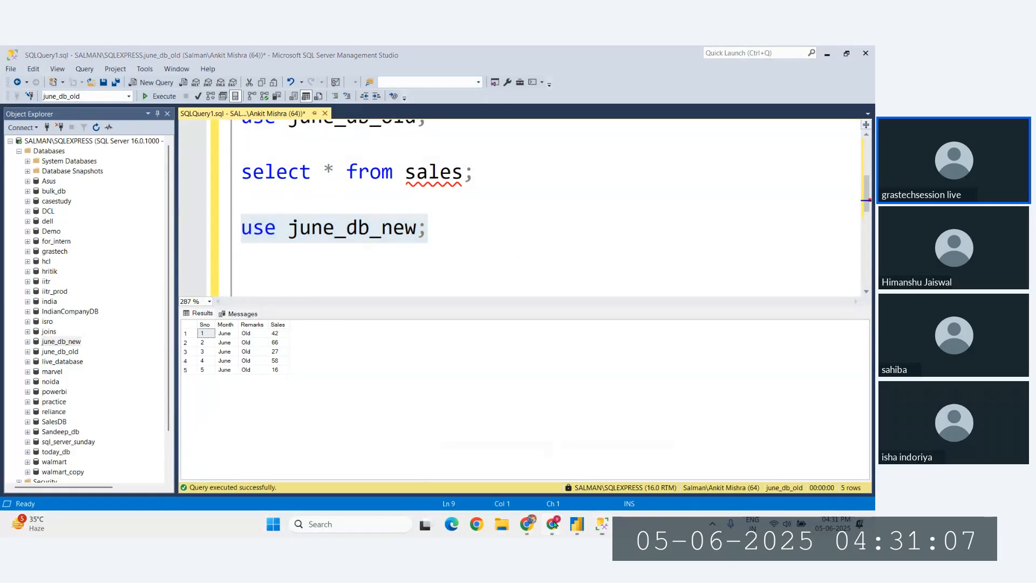
click(503, 469)
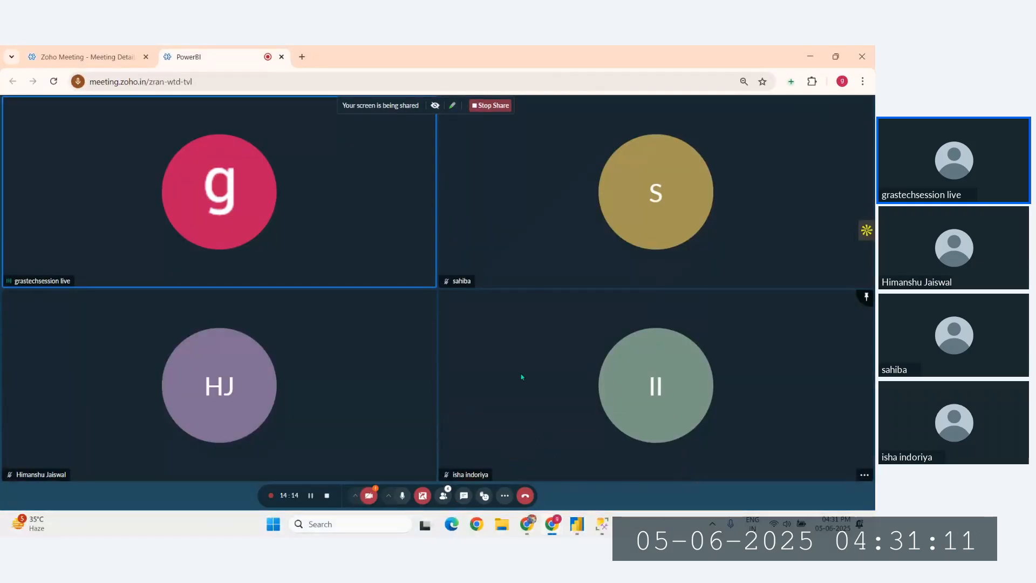
key(XF86AudioRaiseVolume)
key(XF86AudioRaiseVolume)
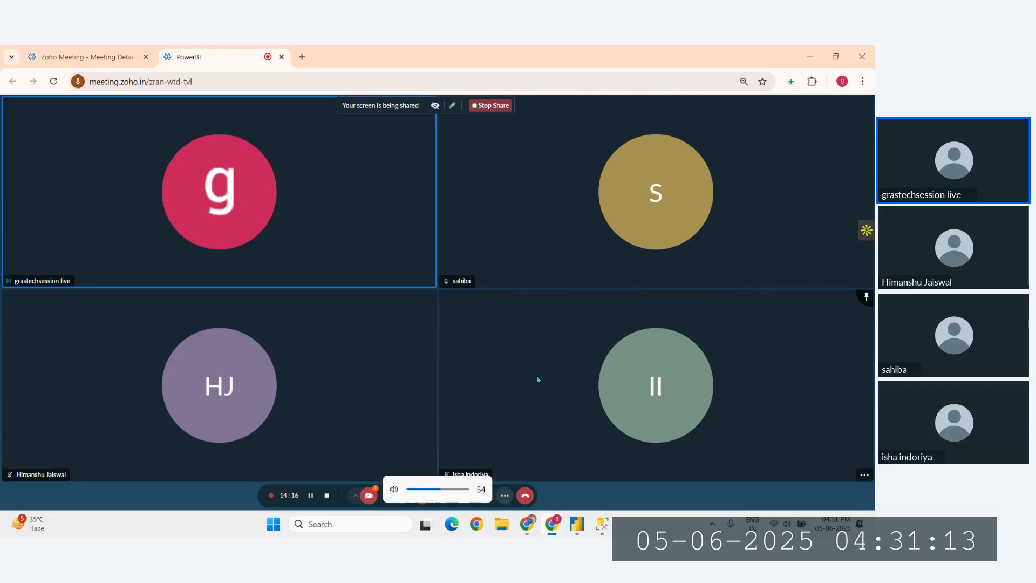
key(XF86AudioRaiseVolume)
key(XF86AudioRaiseVolume)
key(XF86AudioRaiseVolume)
key(XF86AudioRaiseVolume)
key(XF86AudioRaiseVolume)
key(XF86AudioRaiseVolume)
key(XF86AudioRaiseVolume)
key(XF86AudioRaiseVolume)
key(XF86AudioRaiseVolume)
key(XF86AudioRaiseVolume)
key(XF86AudioRaiseVolume)
key(XF86AudioRaiseVolume)
key(XF86AudioRaiseVolume)
key(XF86AudioRaiseVolume)
key(XF86AudioRaiseVolume)
Switch back to SQL Server Management Studio and execute the selected use june_db_new; statement.
click(602, 524)
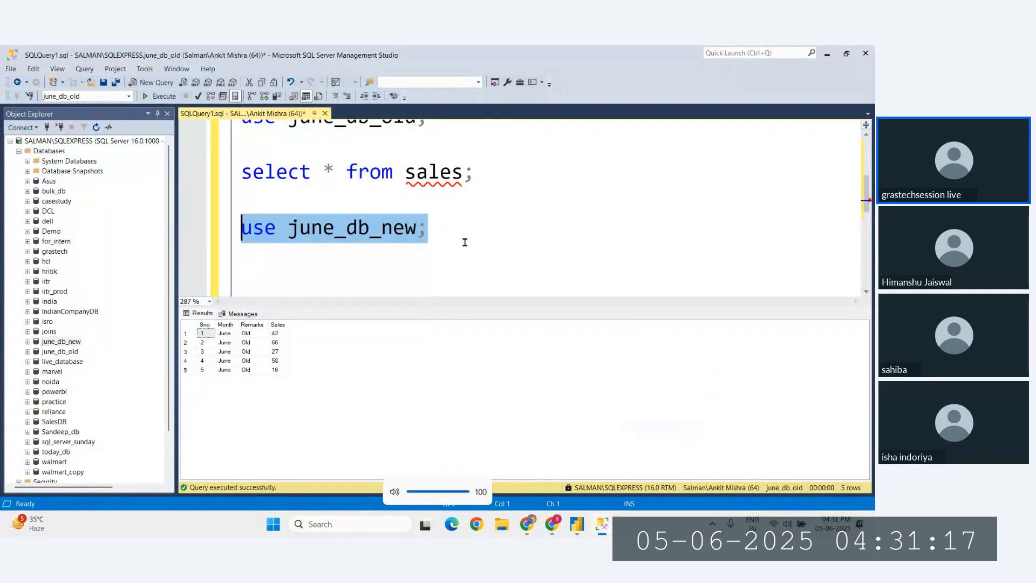
key(F5)
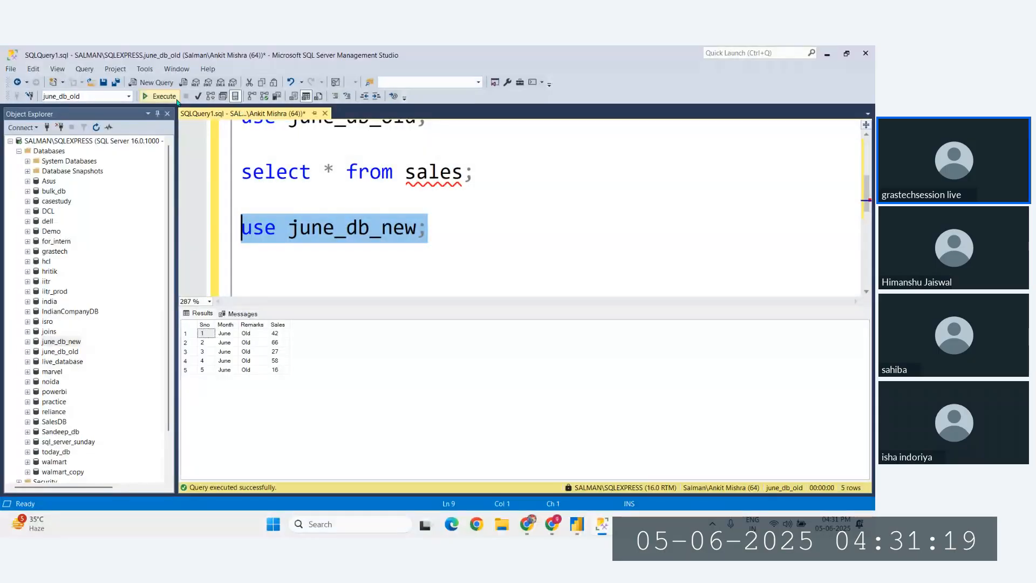
click(515, 231)
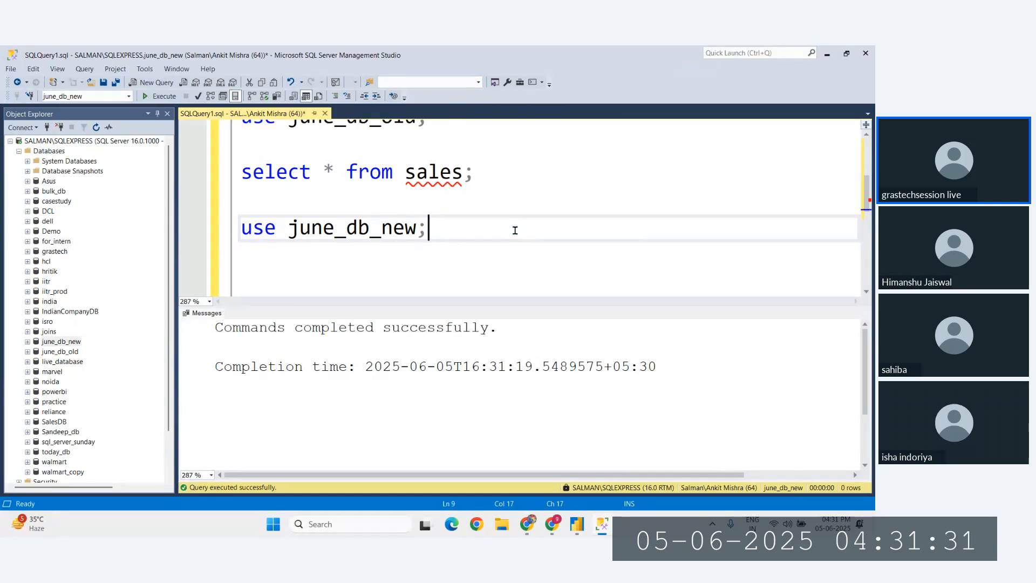
Copy select * from sales; to the line below use june_db_new; and execute only that copied query.
drag(474, 173, 219, 169)
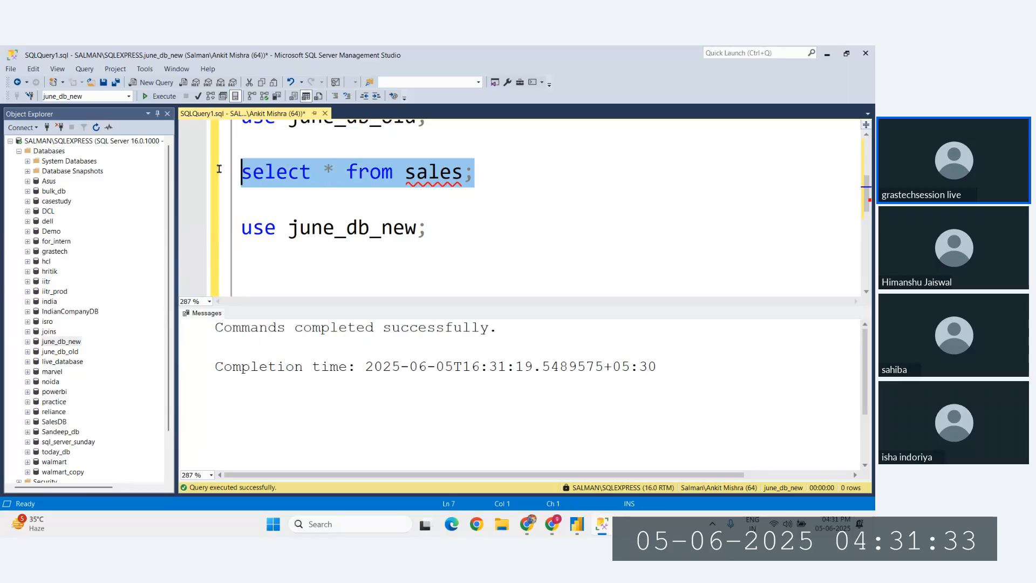
key(ctrl+c)
click(322, 259)
key(ctrl+v)
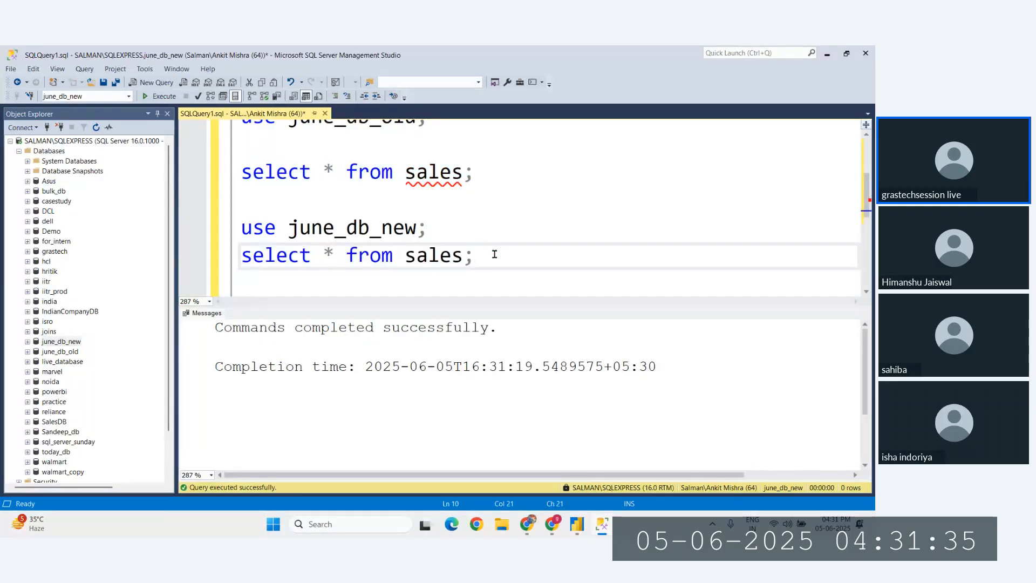
drag(494, 254, 240, 255)
key(F5)
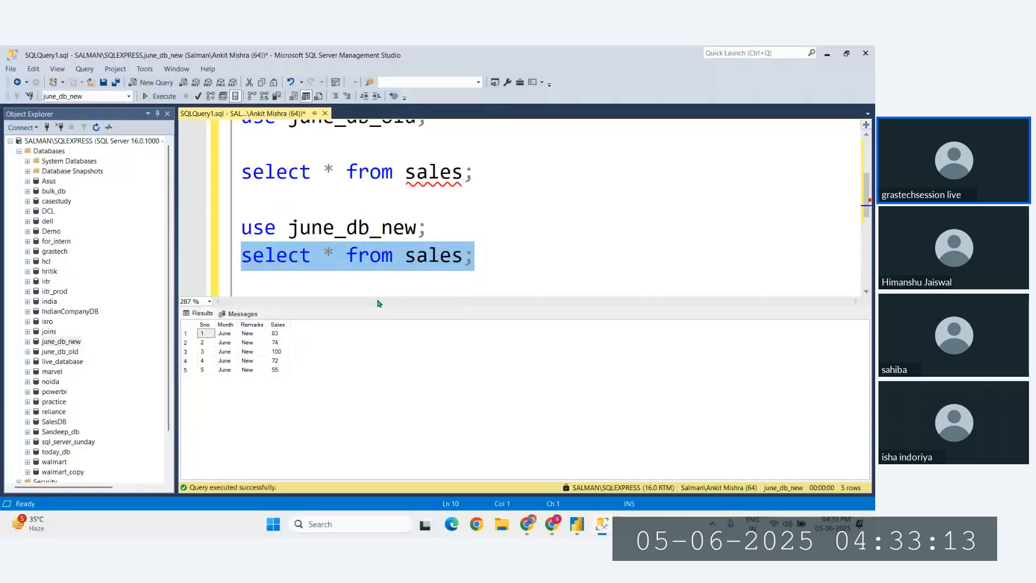
Check the Zoho Meeting window in Chrome and return to the query in SQL Server Management Studio.
click(552, 524)
click(515, 458)
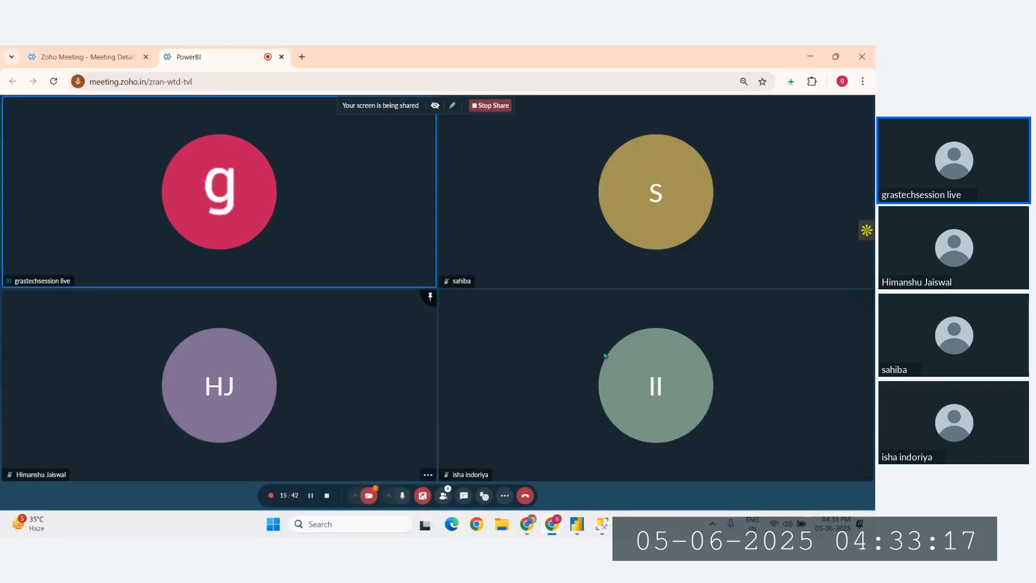
key(alt+Tab)
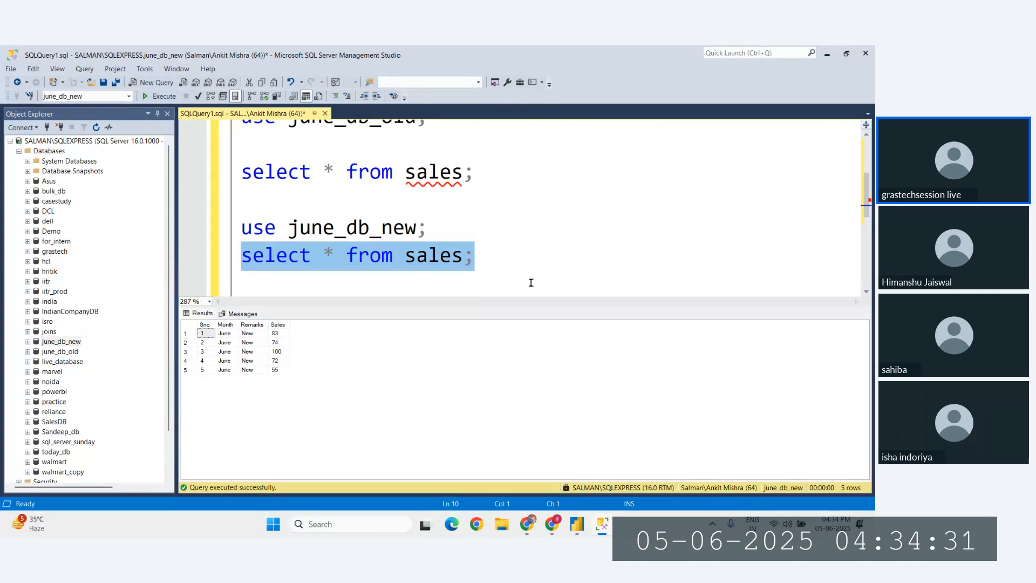
click(512, 263)
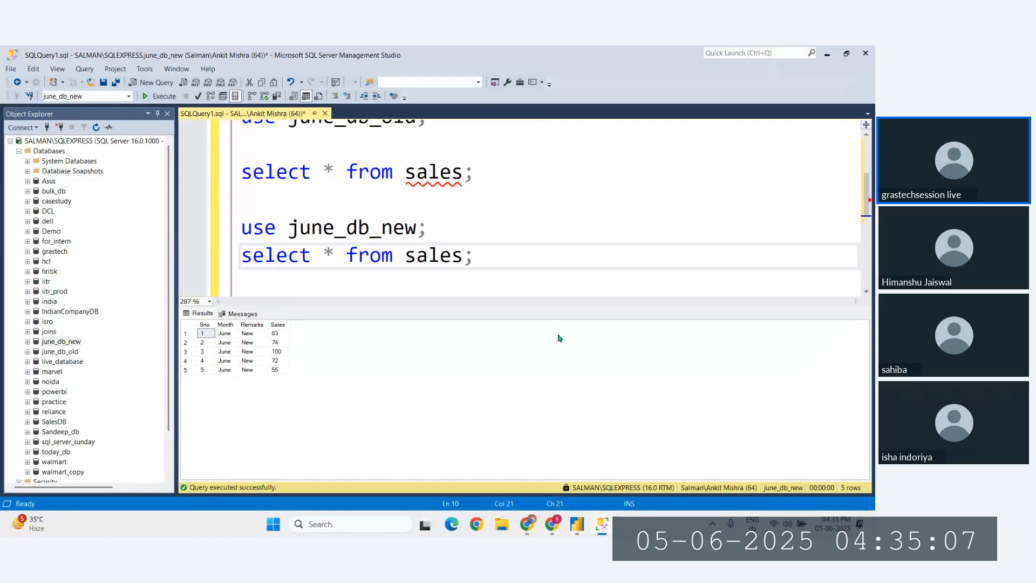
Switch to Power BI Desktop and start a new parameter in the Power Query Editor.
click(575, 531)
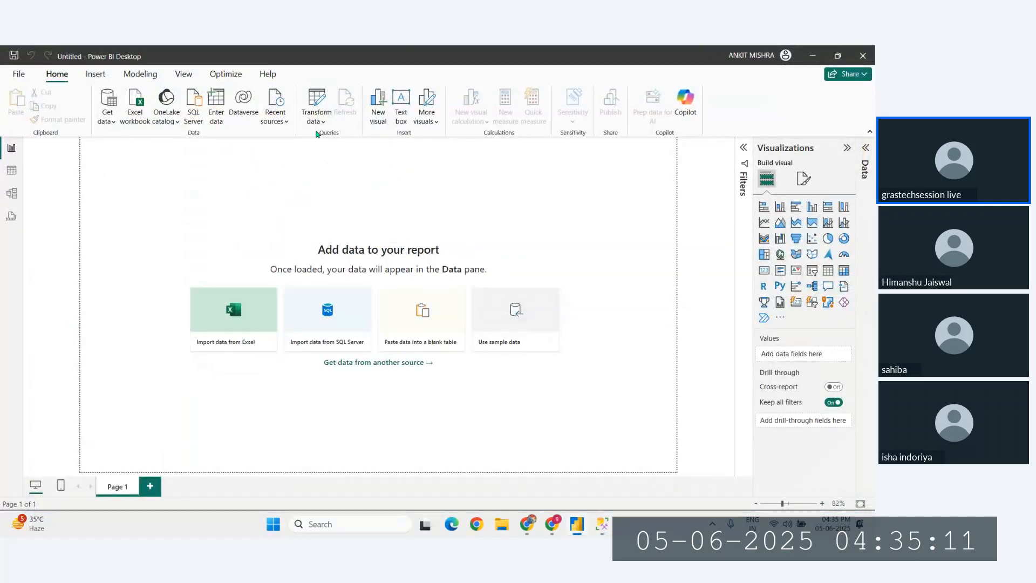
click(317, 103)
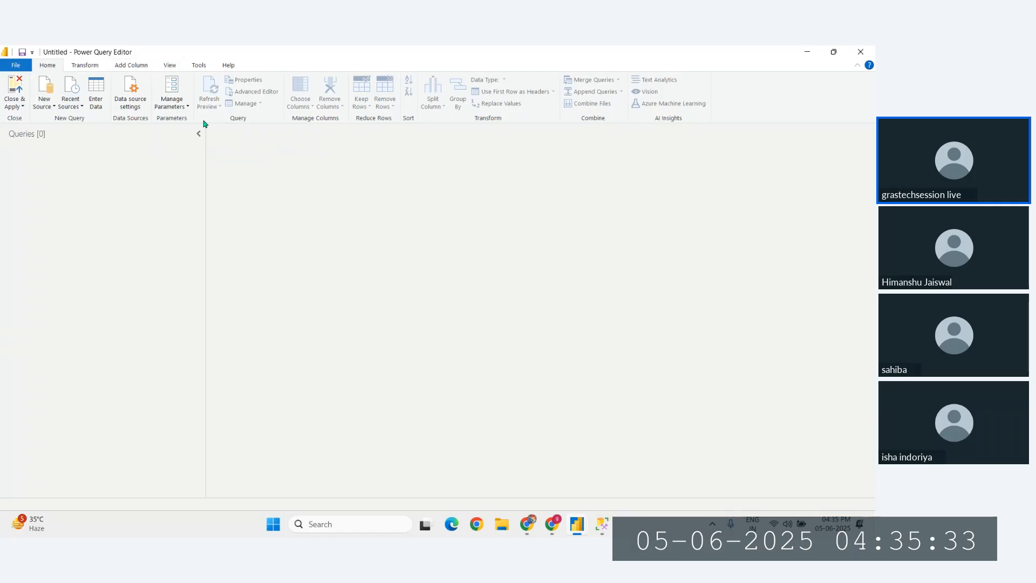
click(170, 107)
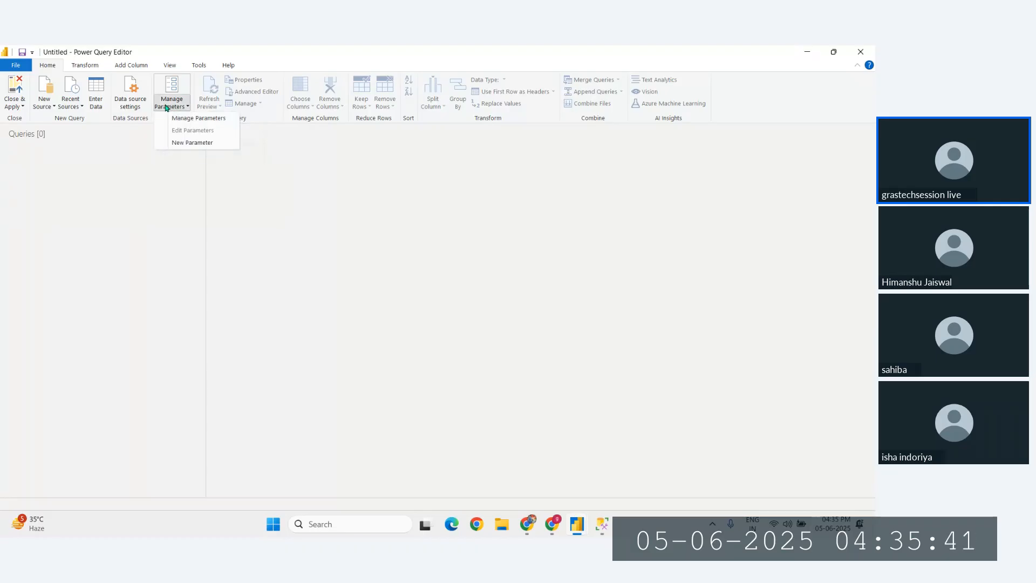
click(192, 144)
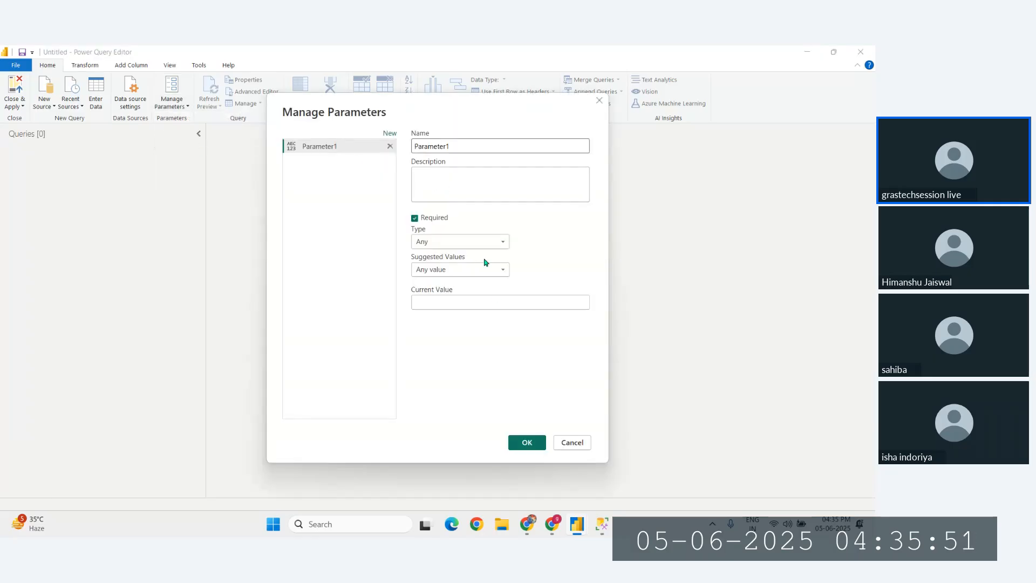
Name the new parameter database list.
drag(458, 145, 401, 148)
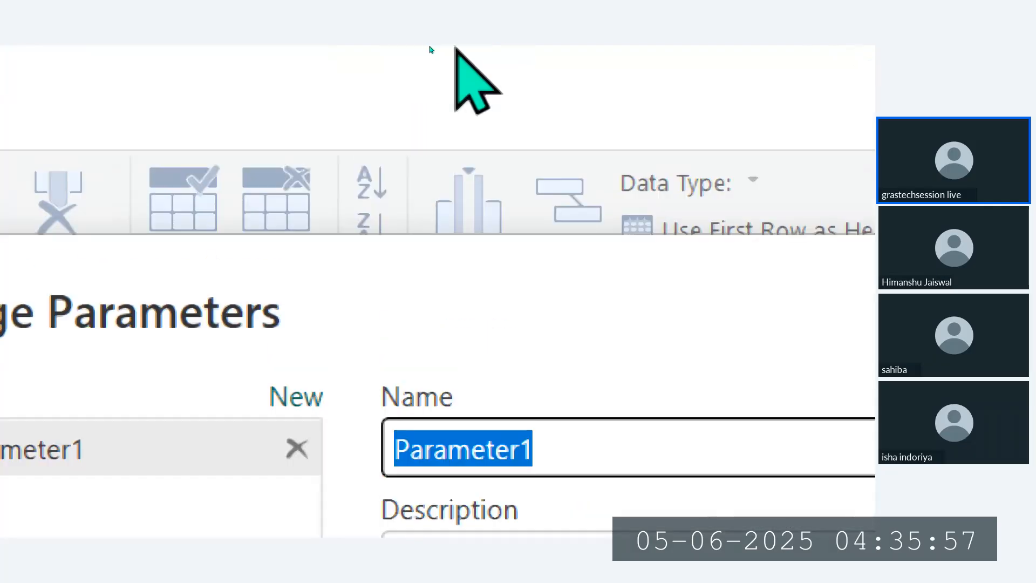
key(BackSpace)
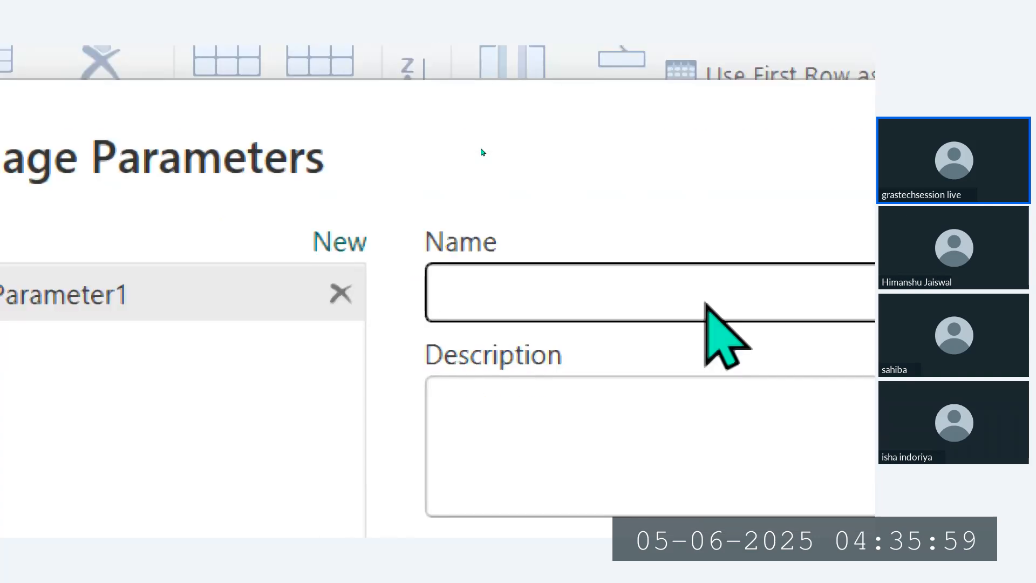
text(database )
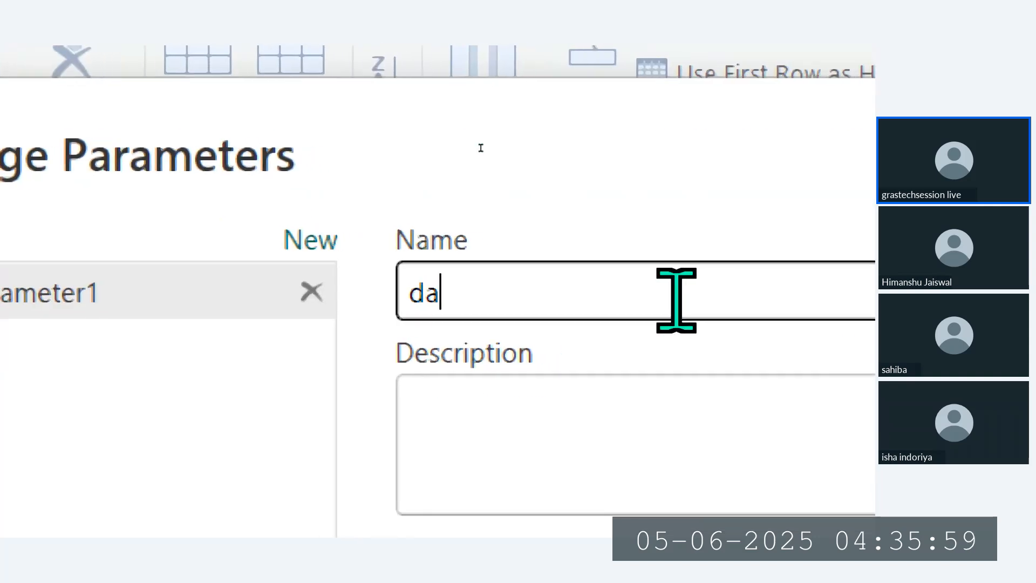
text(list)
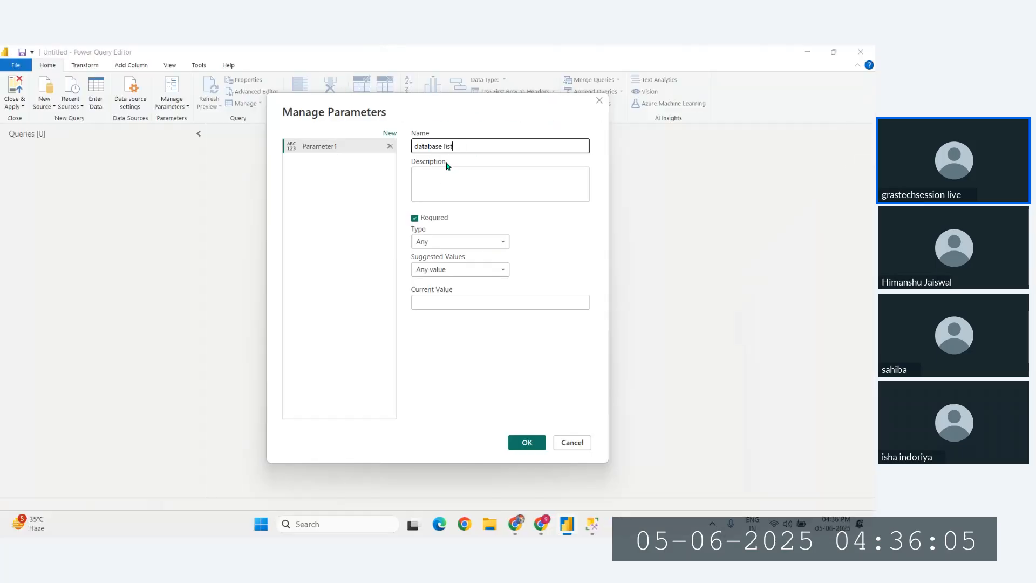
Give the parameter the description "Below given is a list of databases, select as per your need".
click(414, 422)
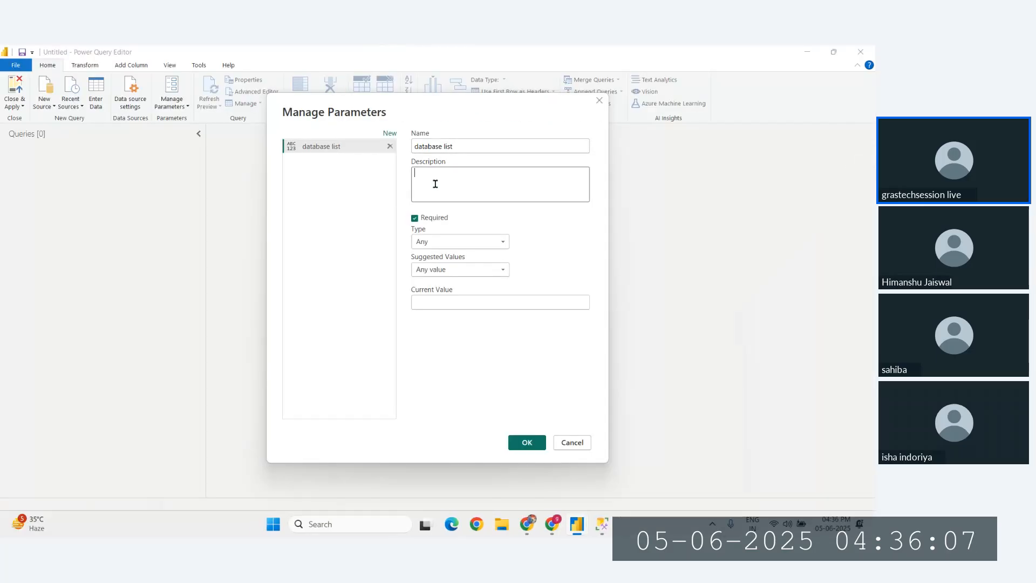
text(Below)
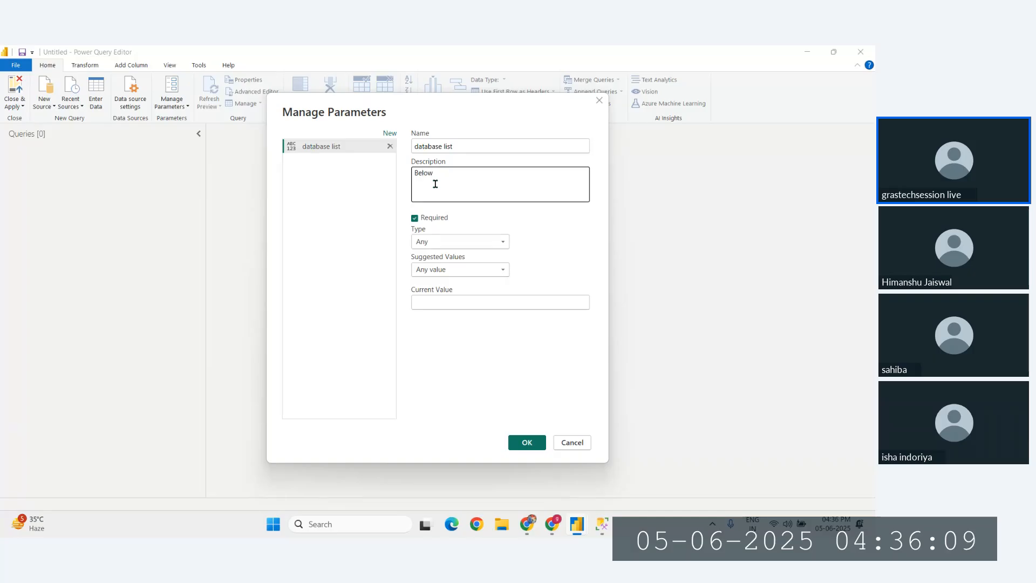
text( give)
text(n is a )
text(,ist)
key(BackSpace)
key(BackSpace)
key(BackSpace)
key(BackSpace)
text(li)
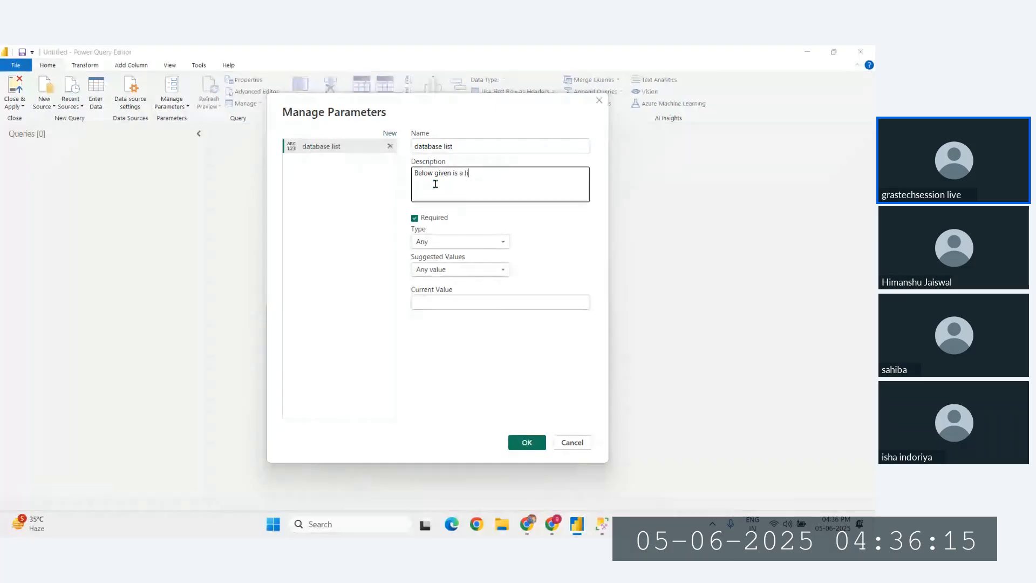
text(st of )
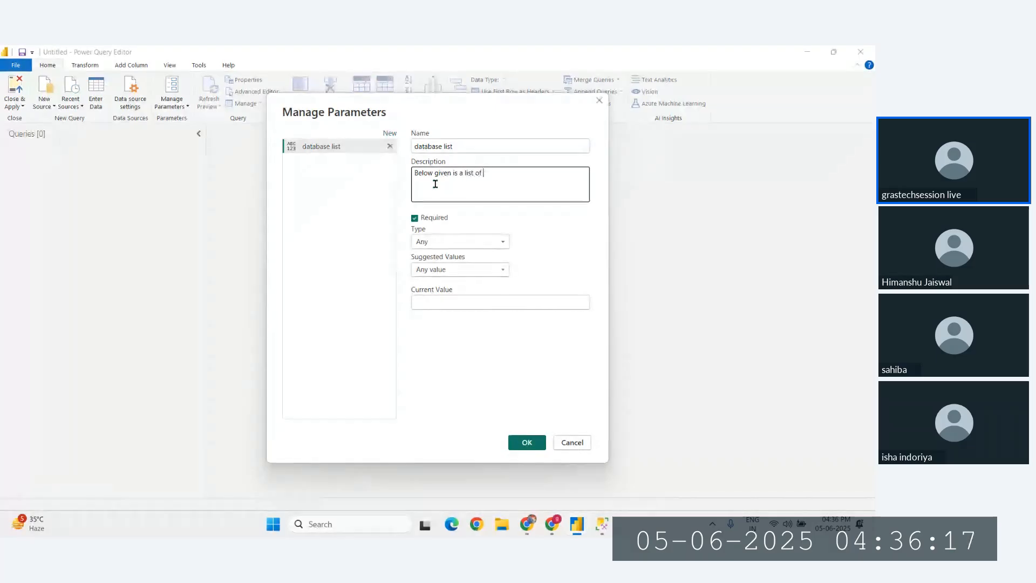
text(data)
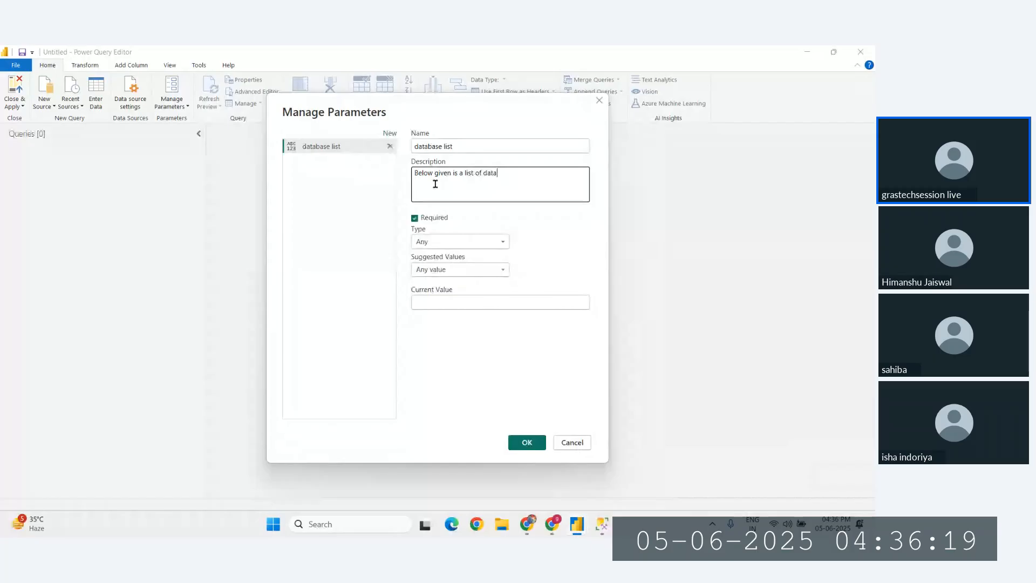
text(bases, selec)
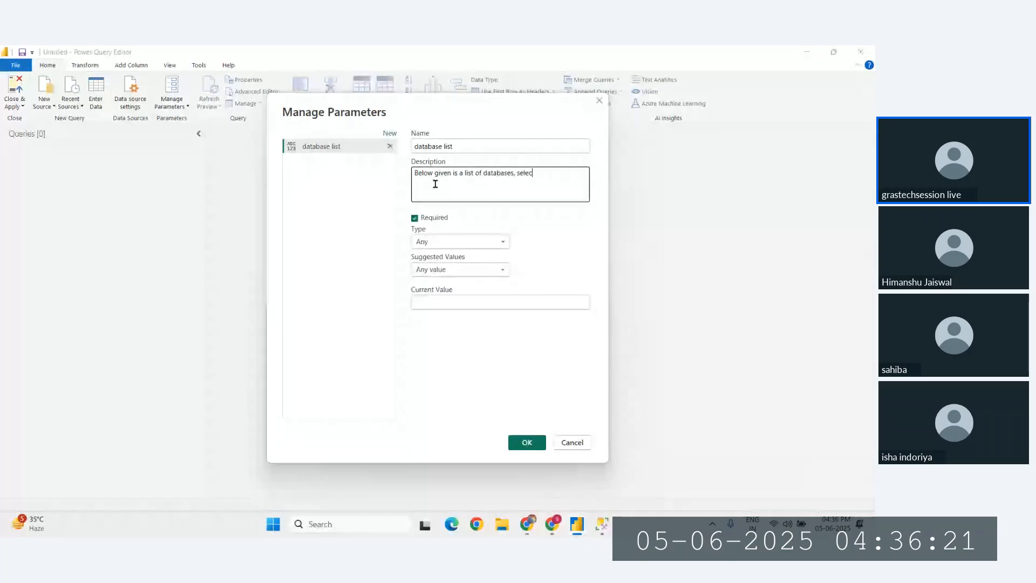
text(t as per choice)
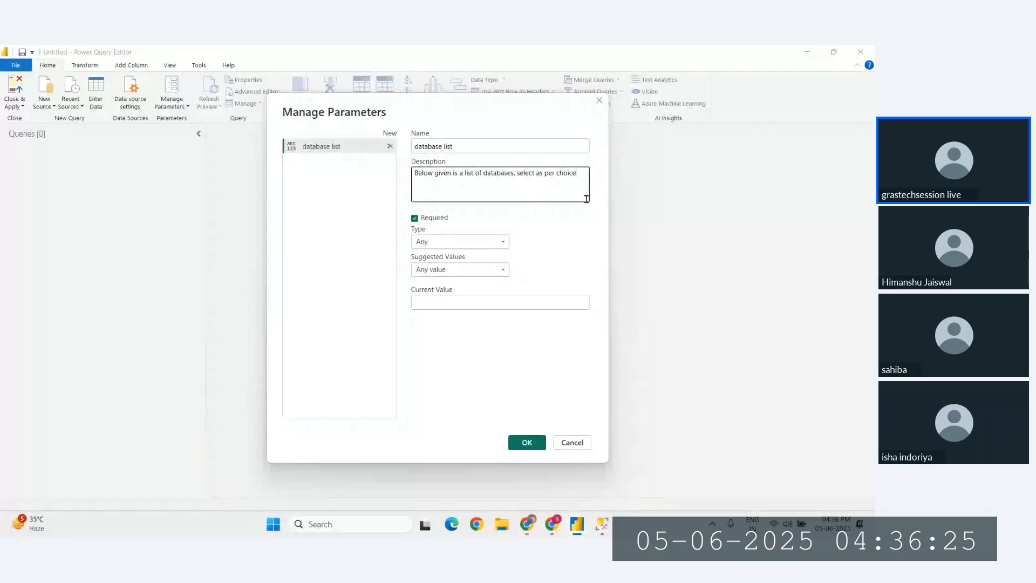
key(BackSpace)
key(BackSpace)
key(BackSpace)
key(BackSpace)
key(BackSpace)
key(BackSpace)
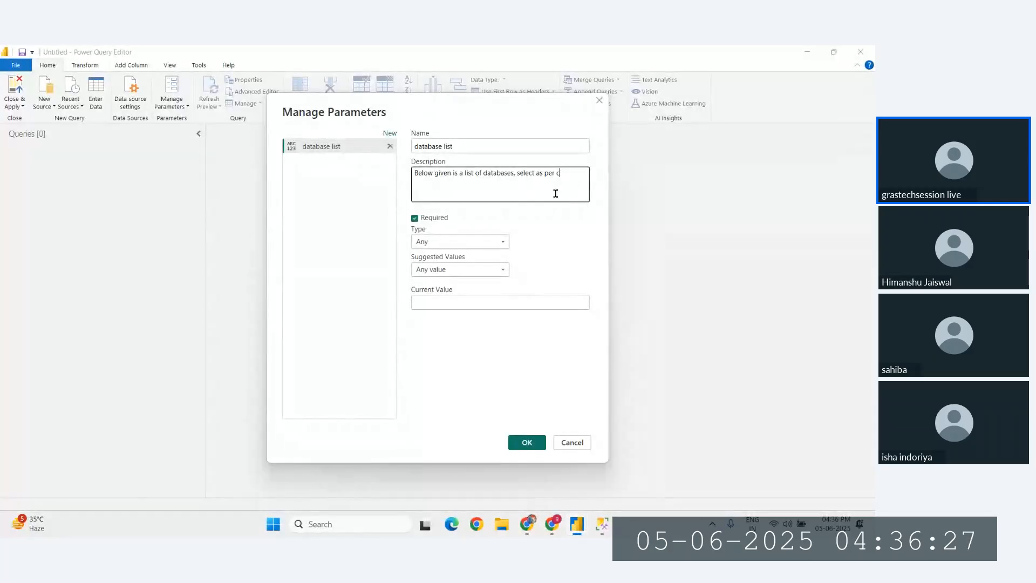
text(your need)
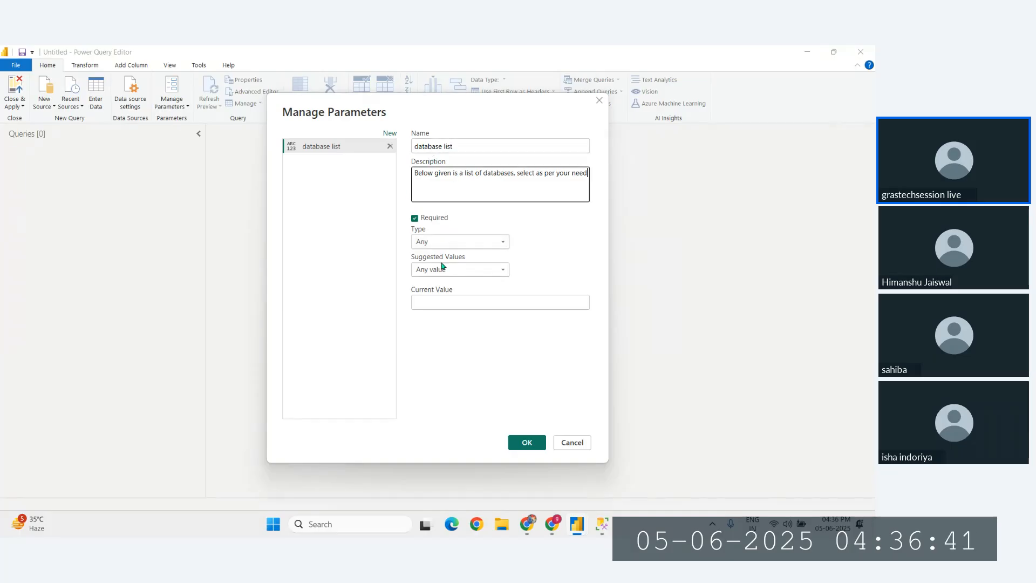
Set the parameter's type to Text and its suggested values to List of values.
click(441, 243)
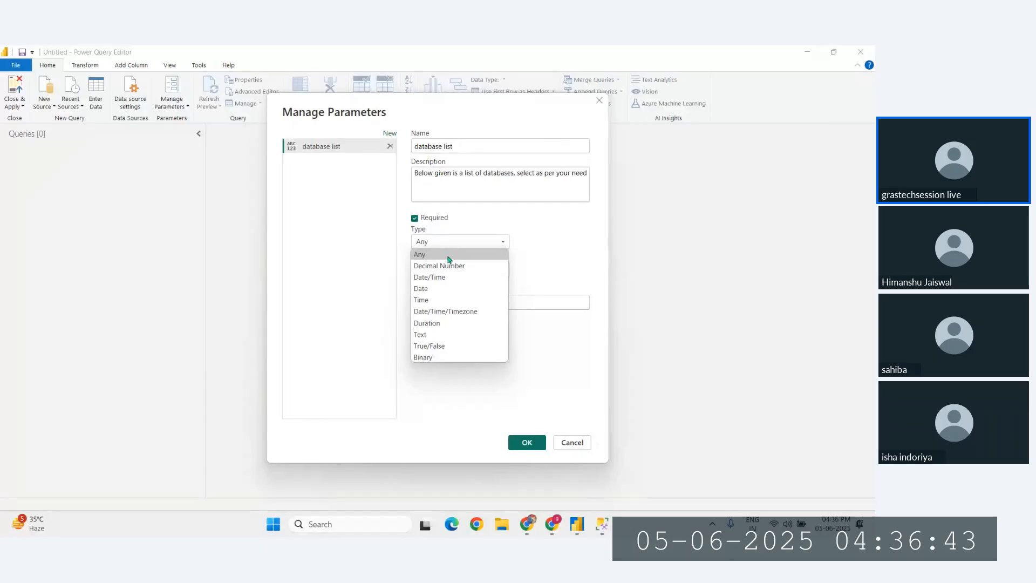
click(428, 335)
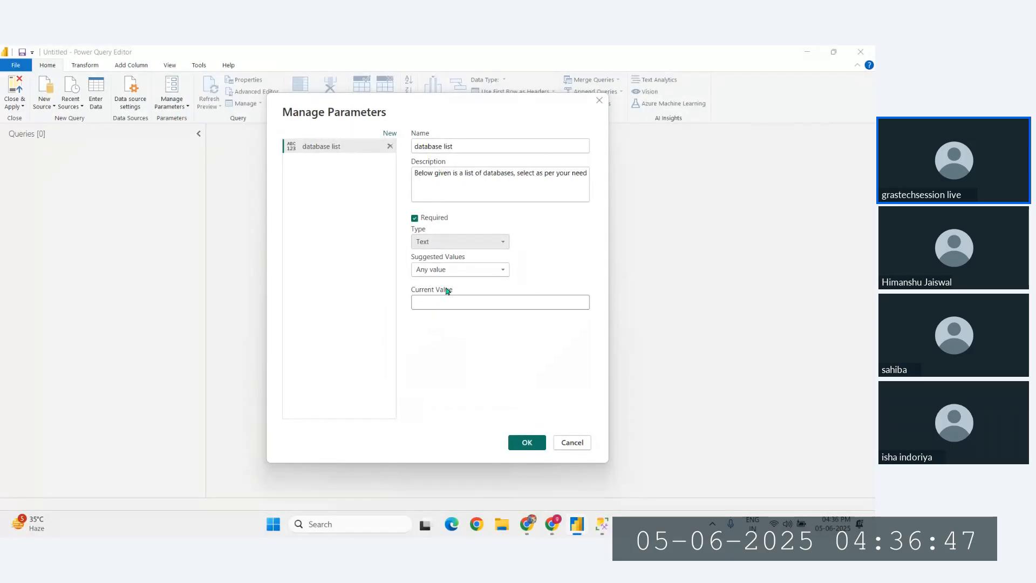
click(454, 270)
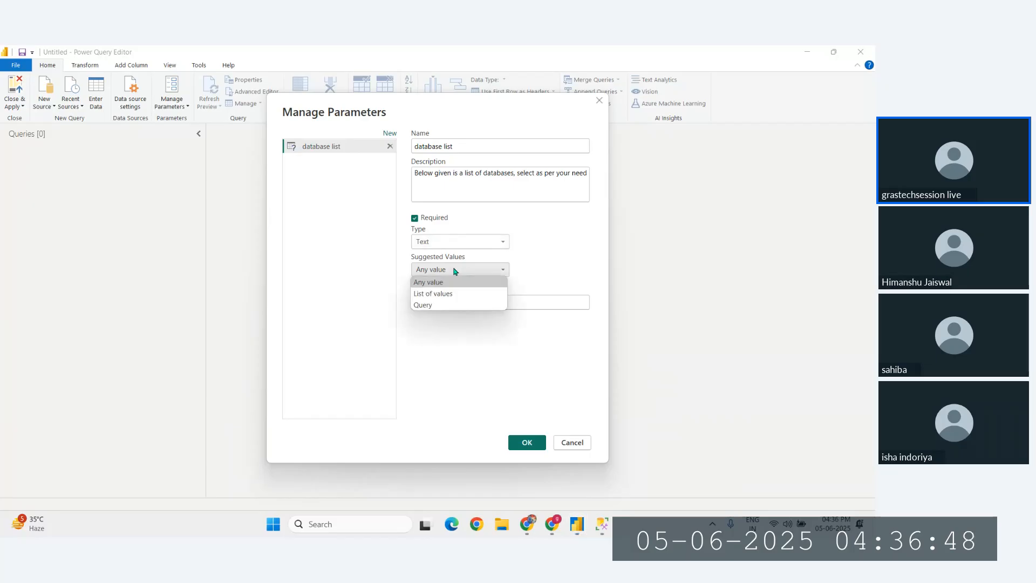
click(434, 294)
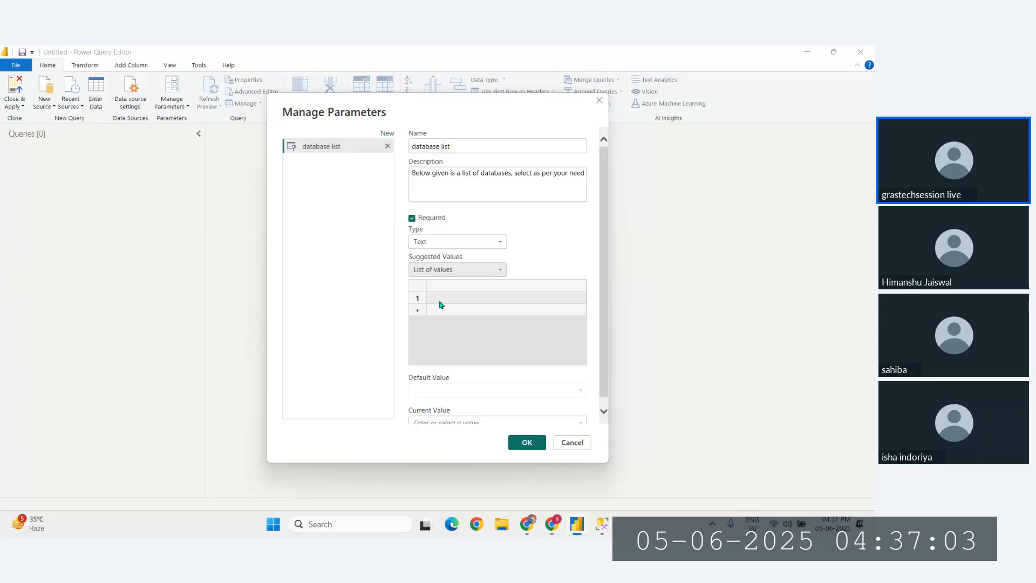
Check the database names in SQL Server Management Studio and return to the parameter settings in Power Query Editor.
click(439, 301)
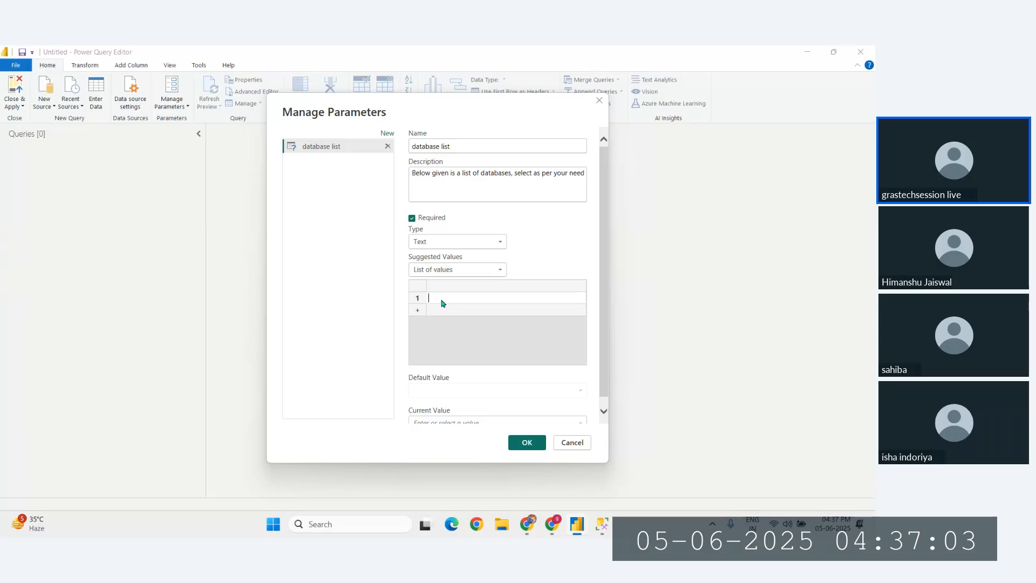
click(603, 531)
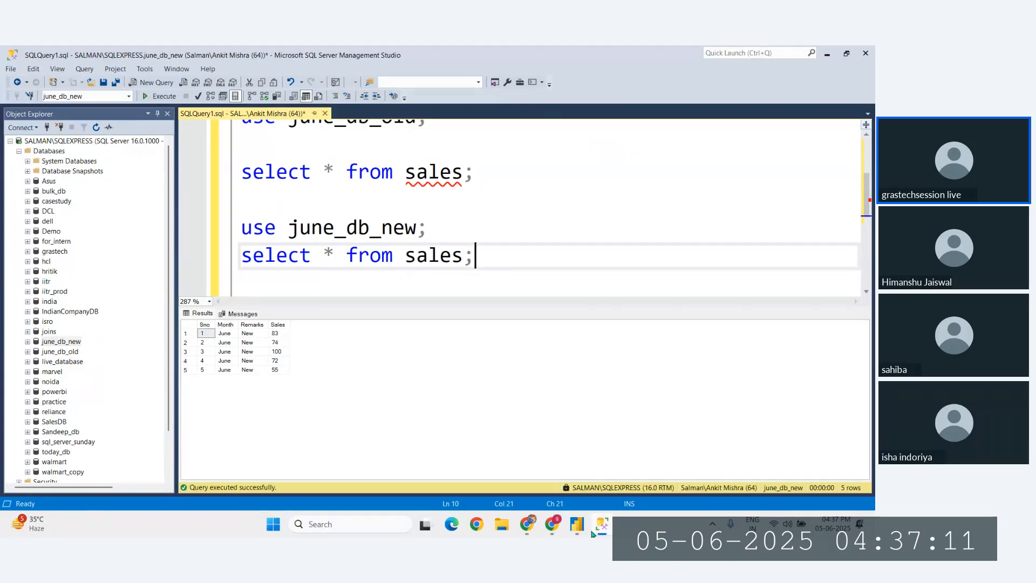
mouse_move(576, 524)
click(636, 462)
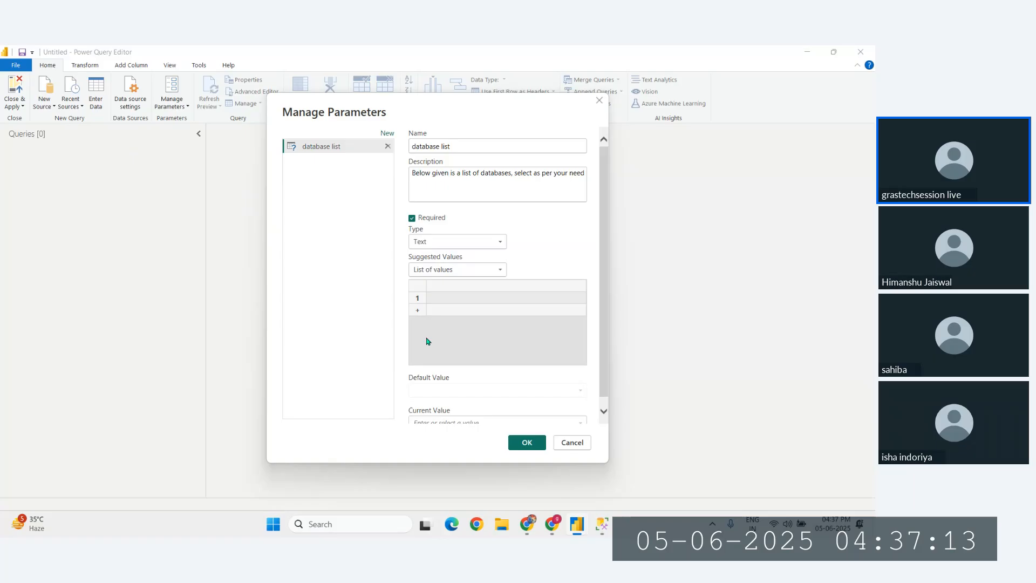
Enter june_db_old, june_db_new and my_db as the three entries in the parameter's list of suggested values.
click(445, 298)
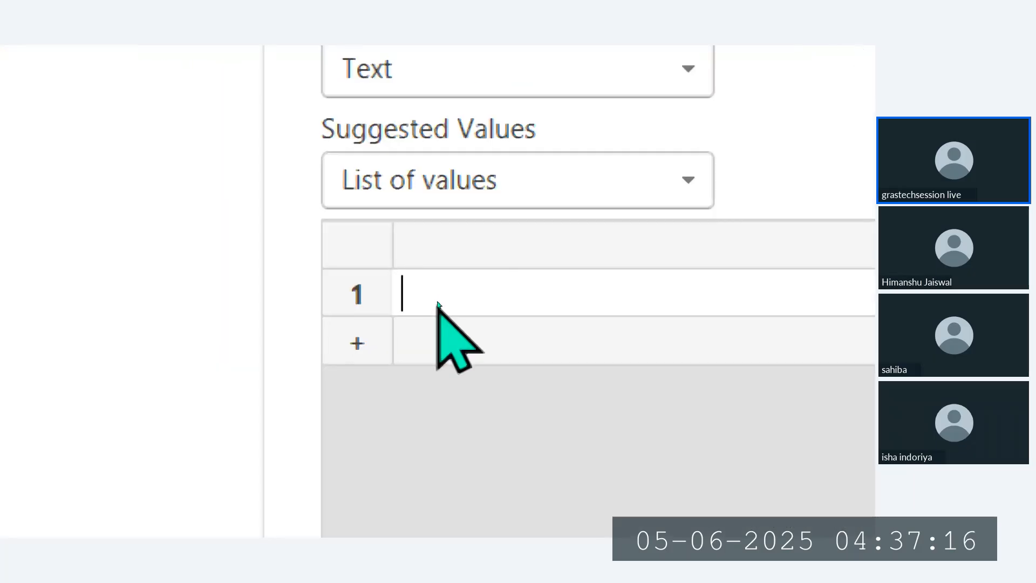
text(ju)
text(ne_db)
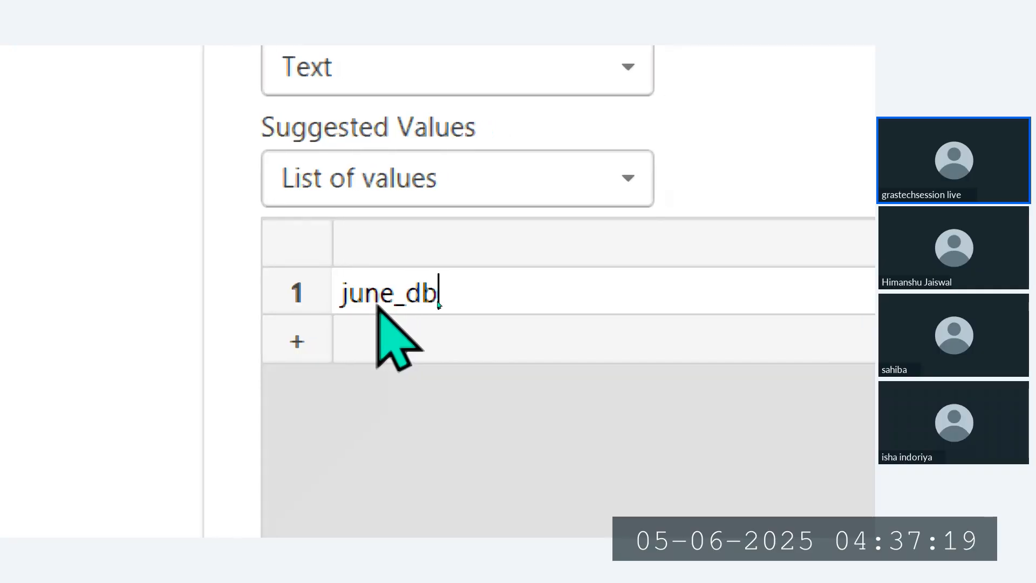
text(_old)
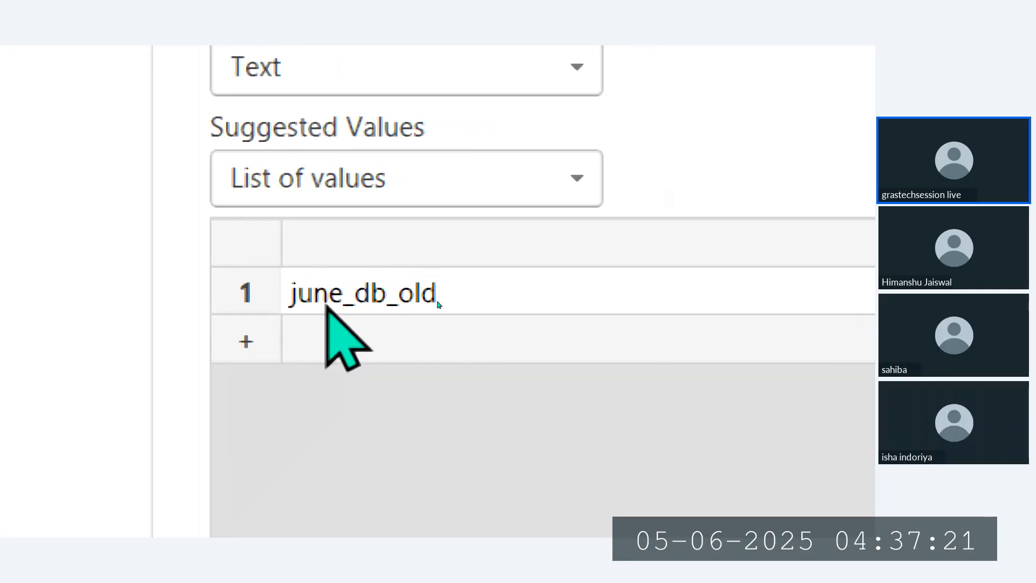
click(367, 353)
text(june_)
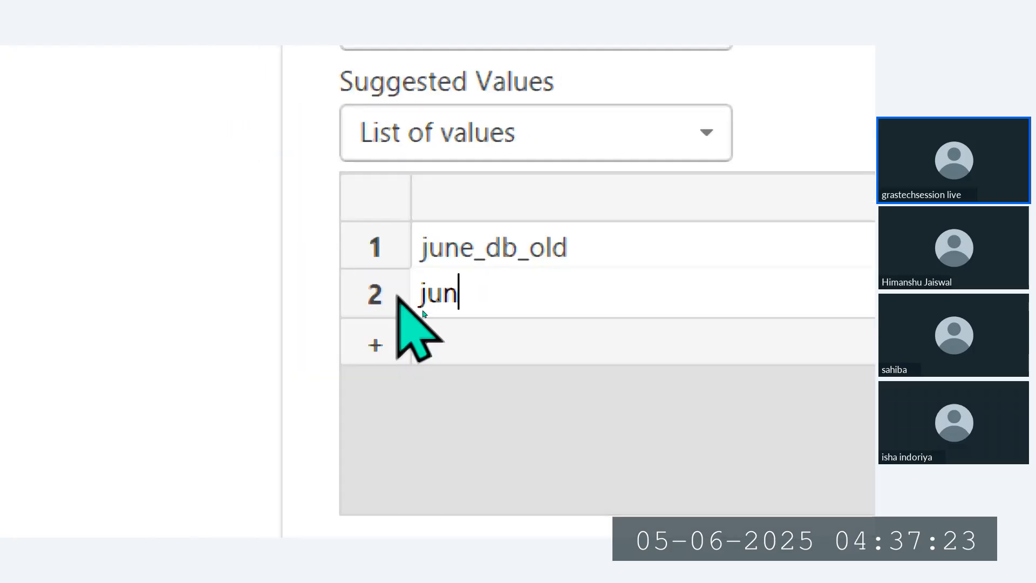
text(db_new)
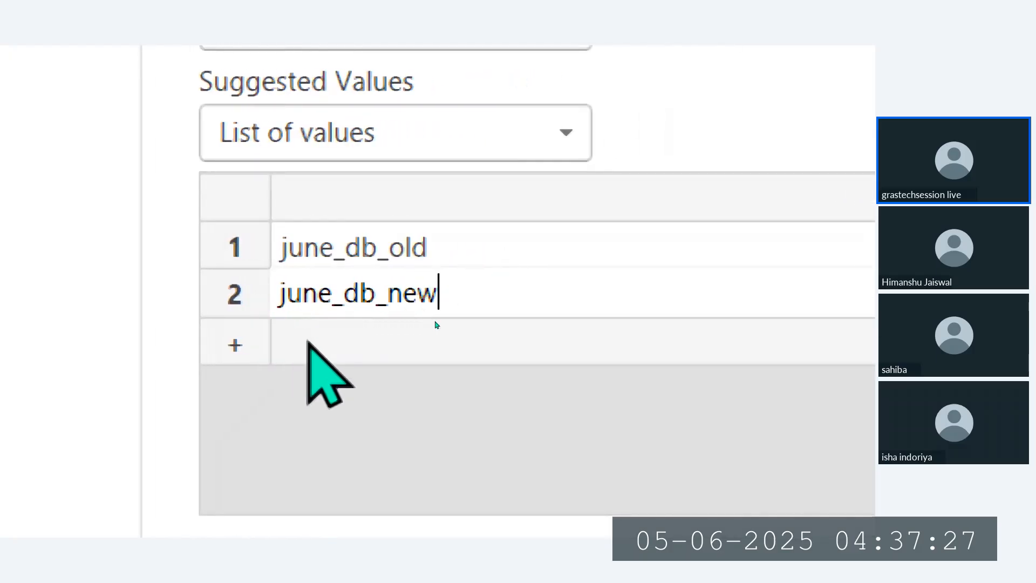
click(435, 324)
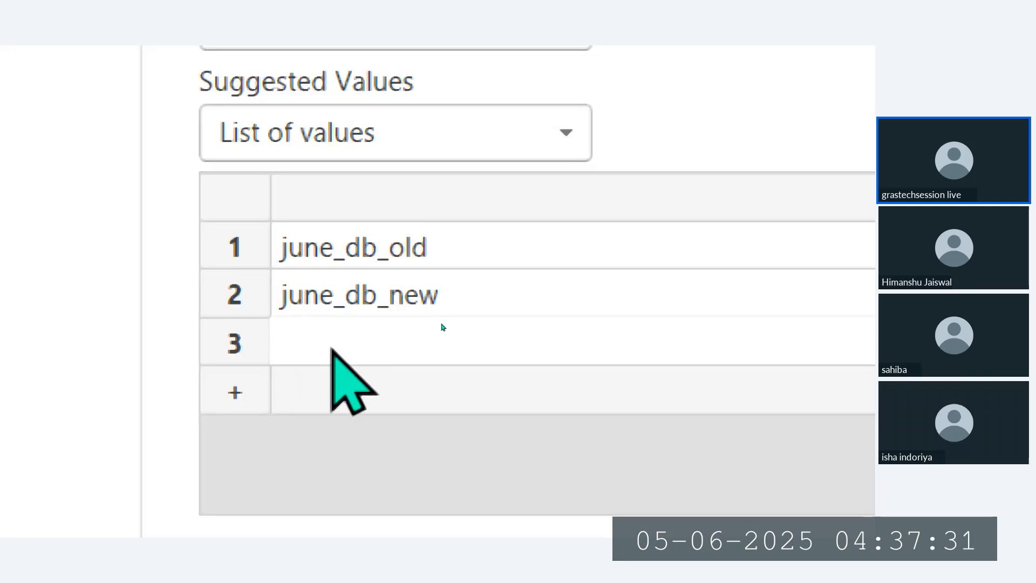
text(my_)
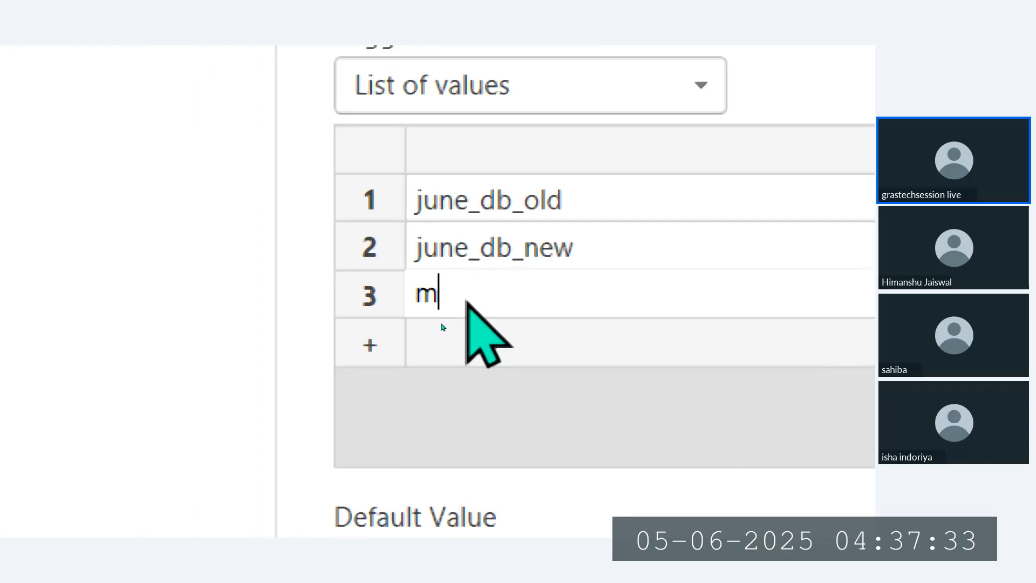
text(db)
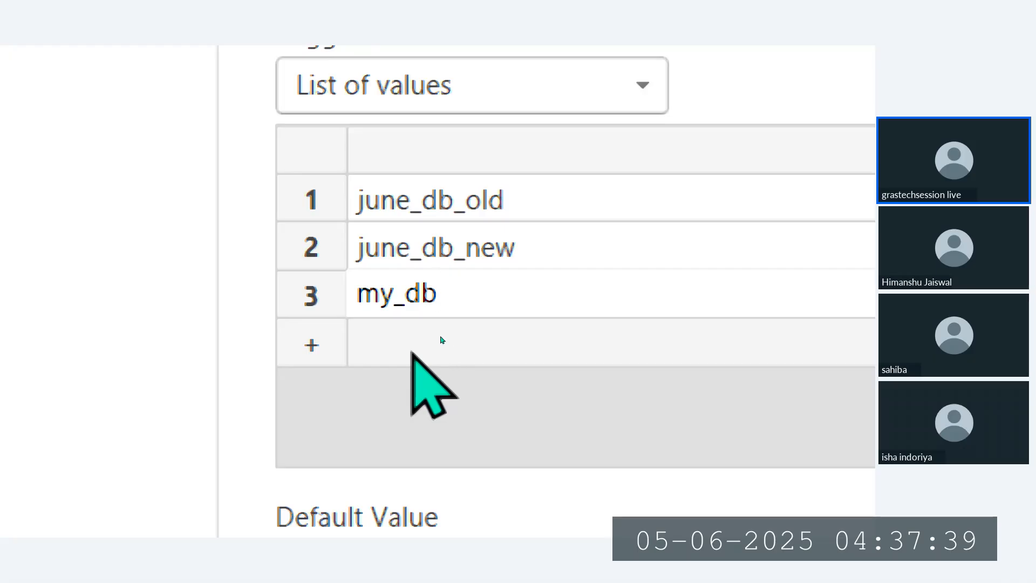
Add temp_db, production_db and testing_db as further entries in the parameter's list of suggested values.
click(448, 338)
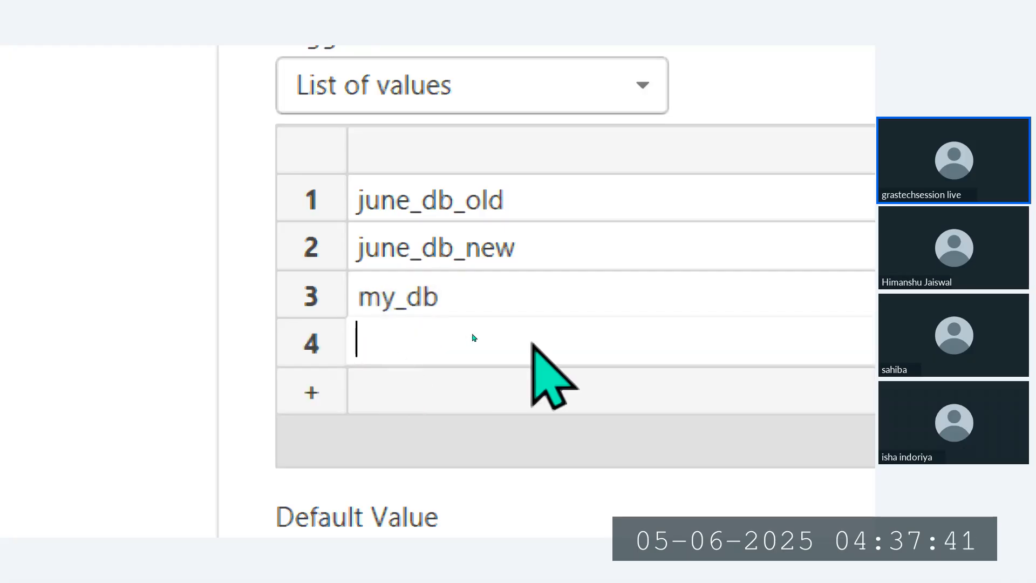
text(temp_db)
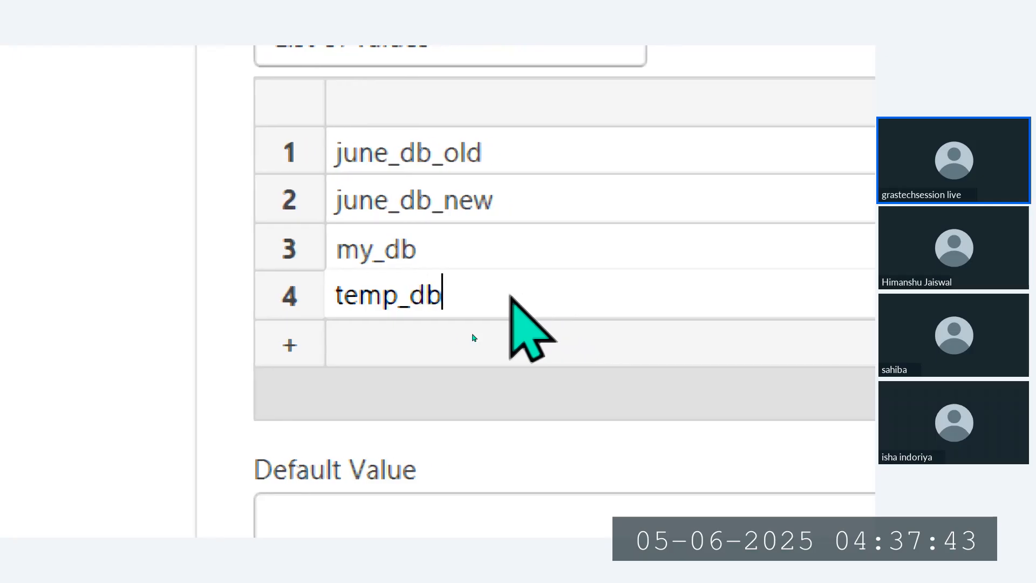
click(470, 345)
text(product)
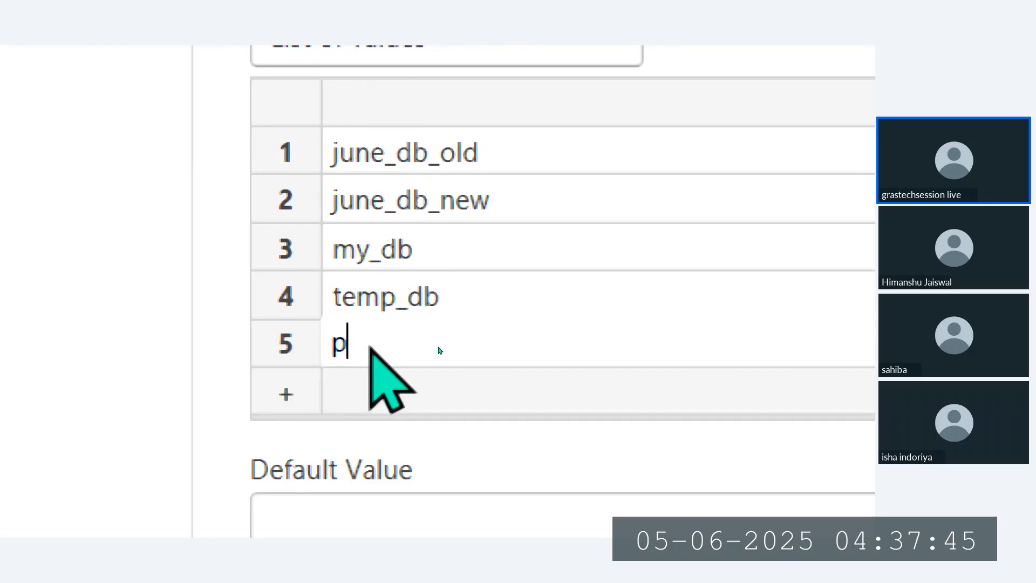
text(ion_db)
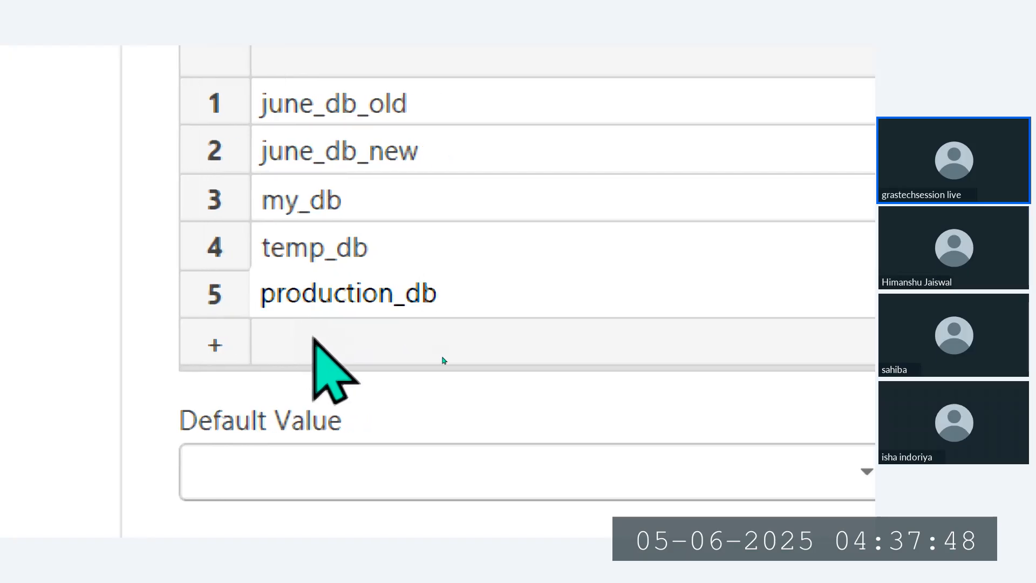
click(442, 358)
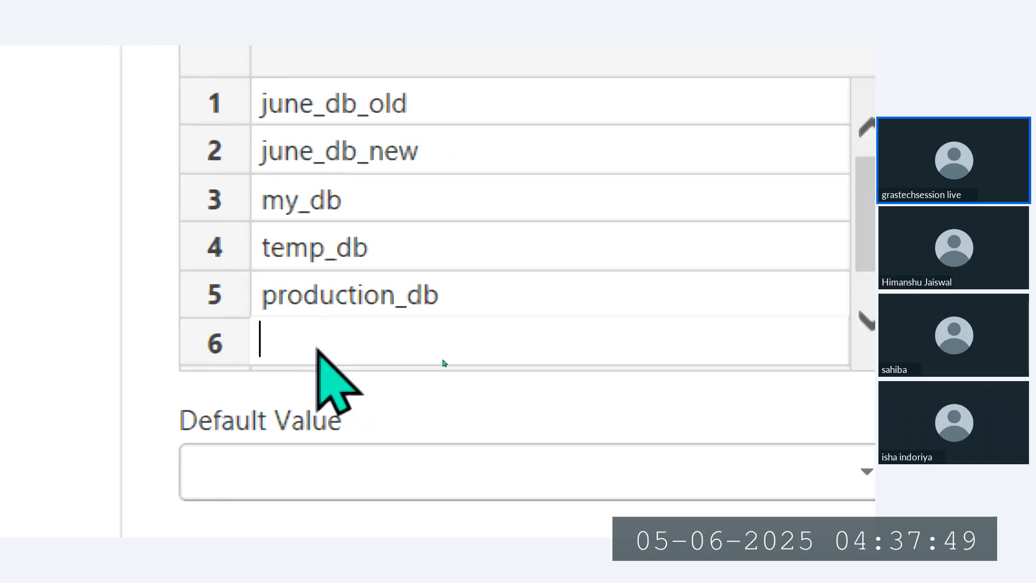
text(testing_d)
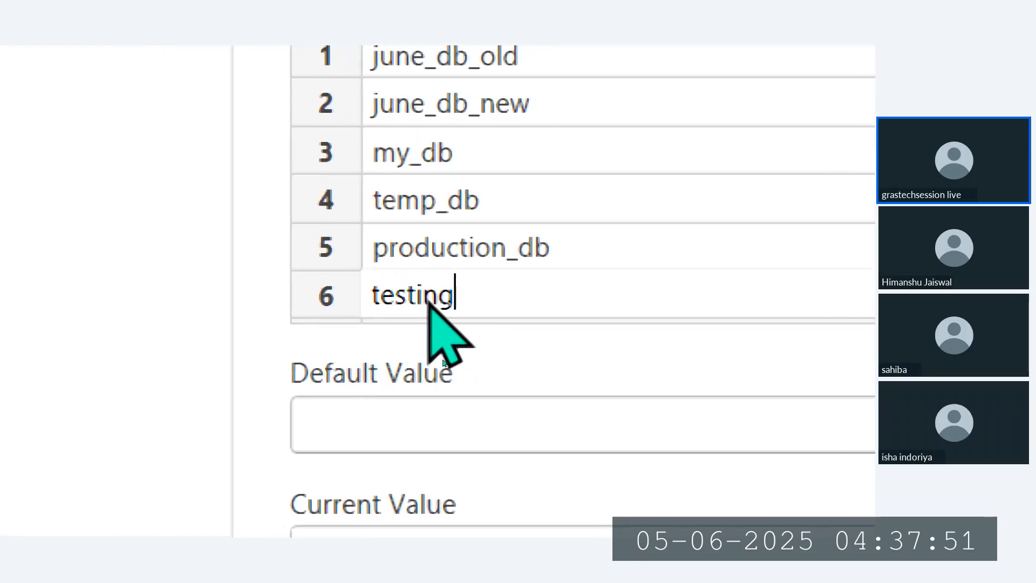
text(b)
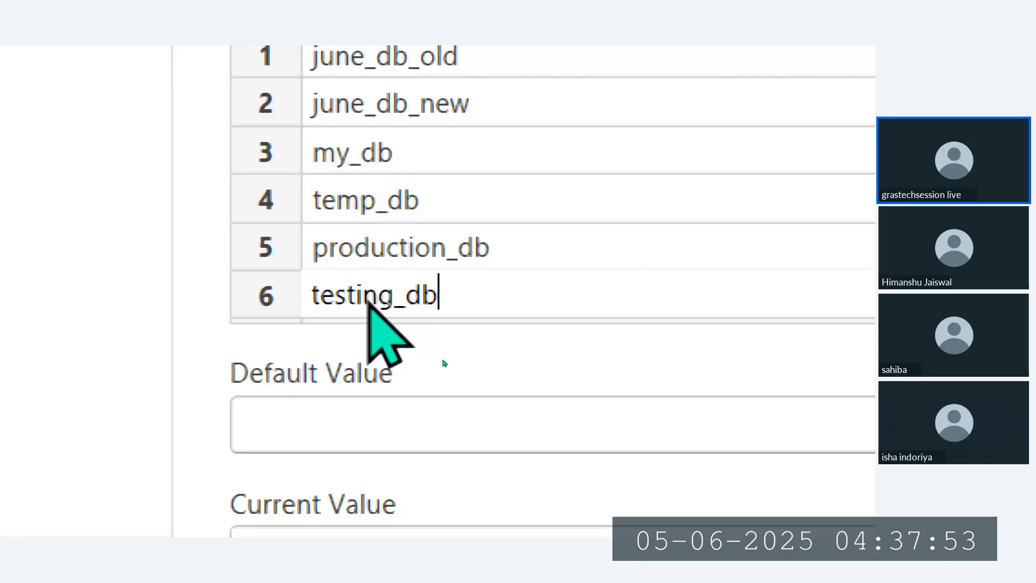
scroll(426, 142, up, 2)
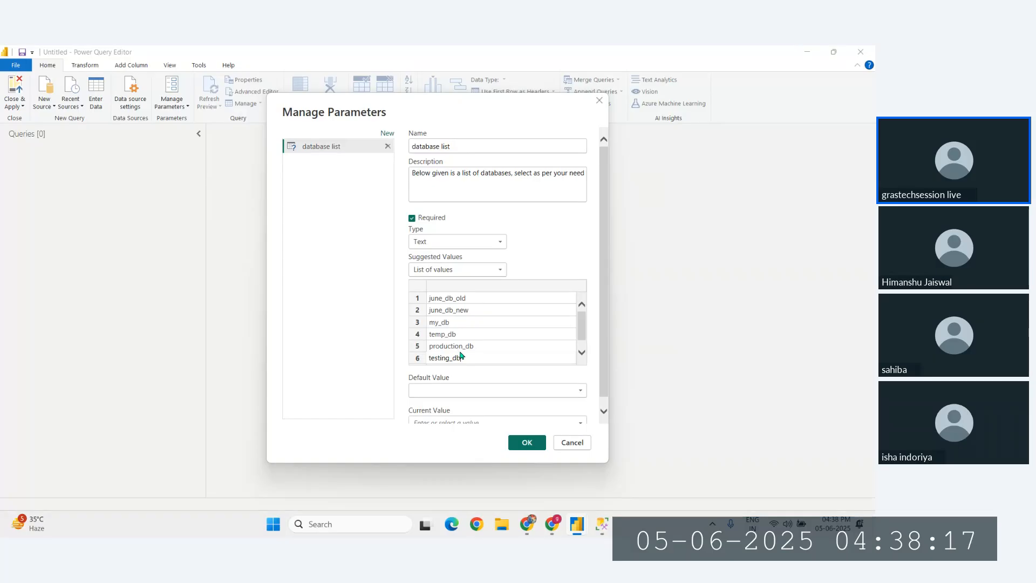
Set the parameter's default value and current value to june_db_old and create the parameter.
click(470, 393)
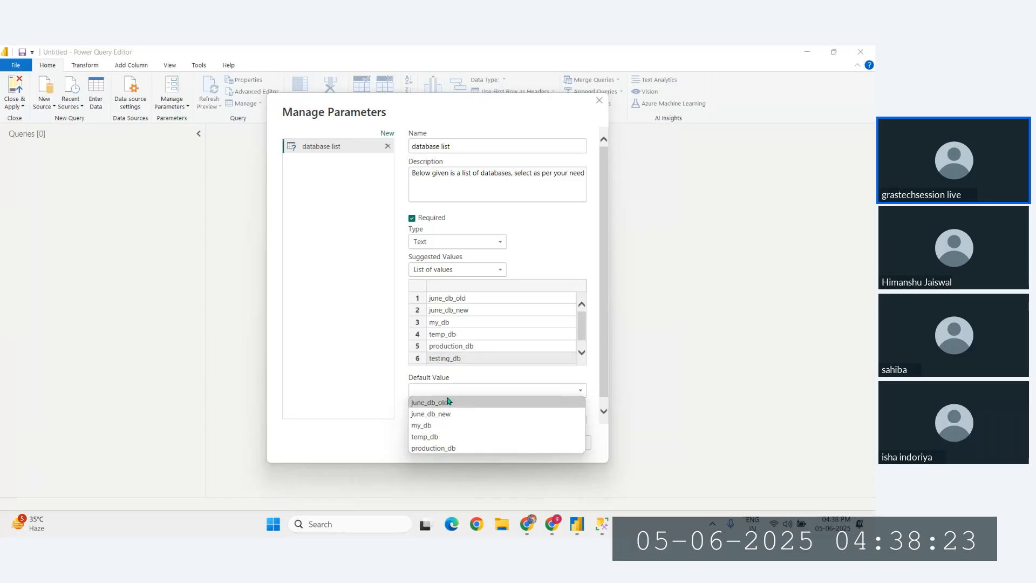
click(446, 404)
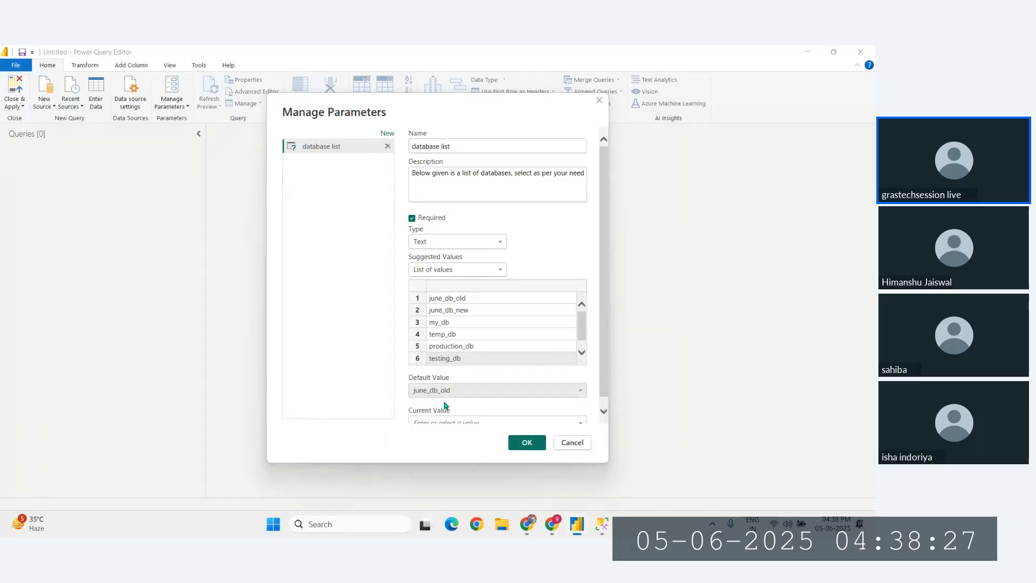
scroll(446, 408, down, 1)
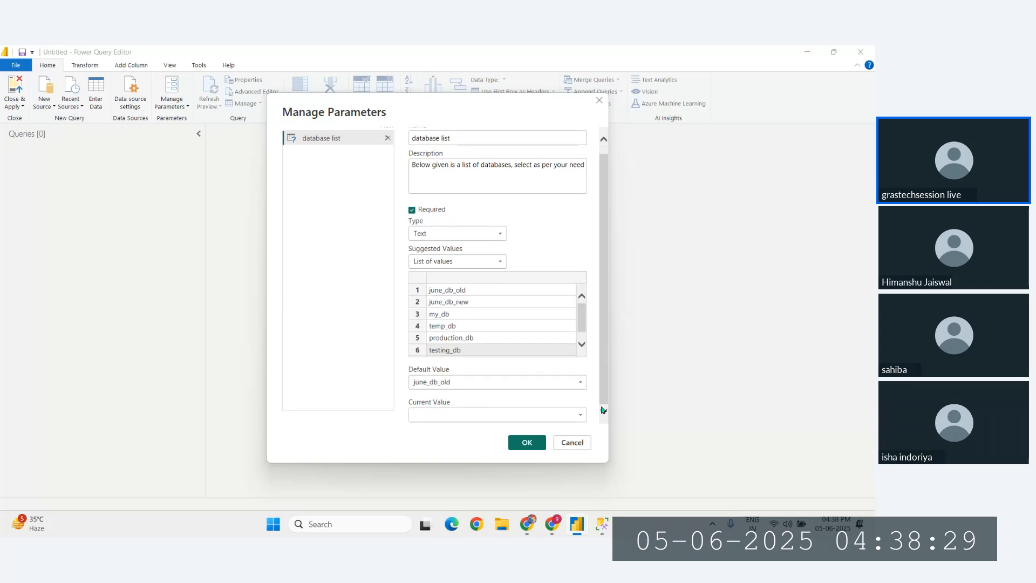
click(575, 413)
click(462, 430)
click(530, 443)
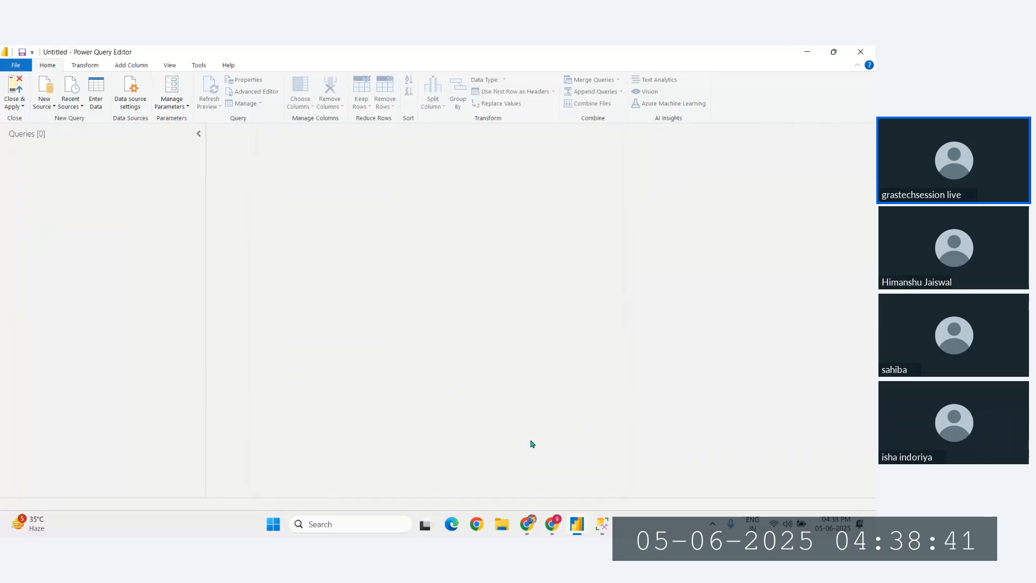
Add a new SQL Server source and check the input types offered for the server, keeping it as text.
mouse_move(42, 157)
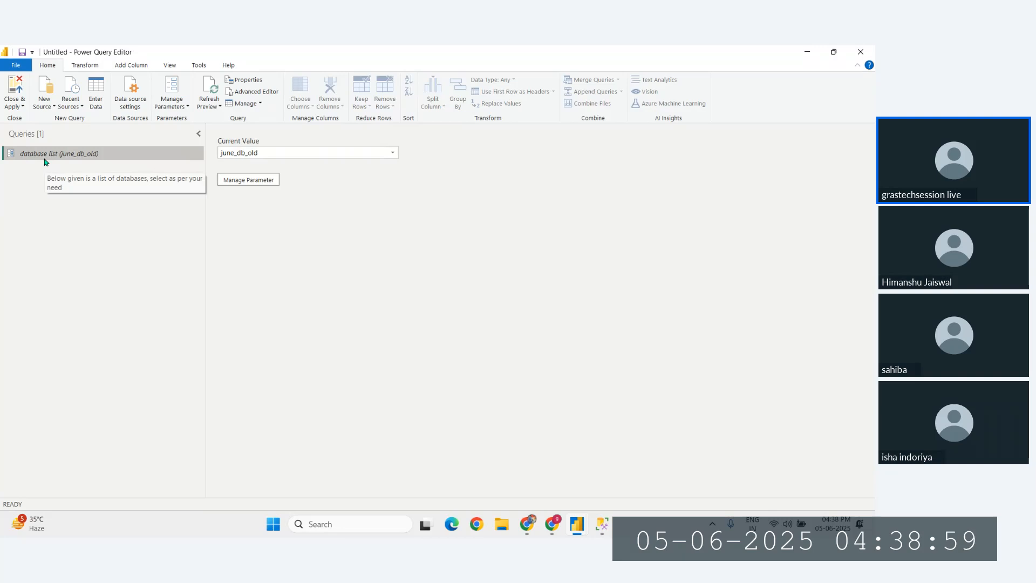
click(46, 106)
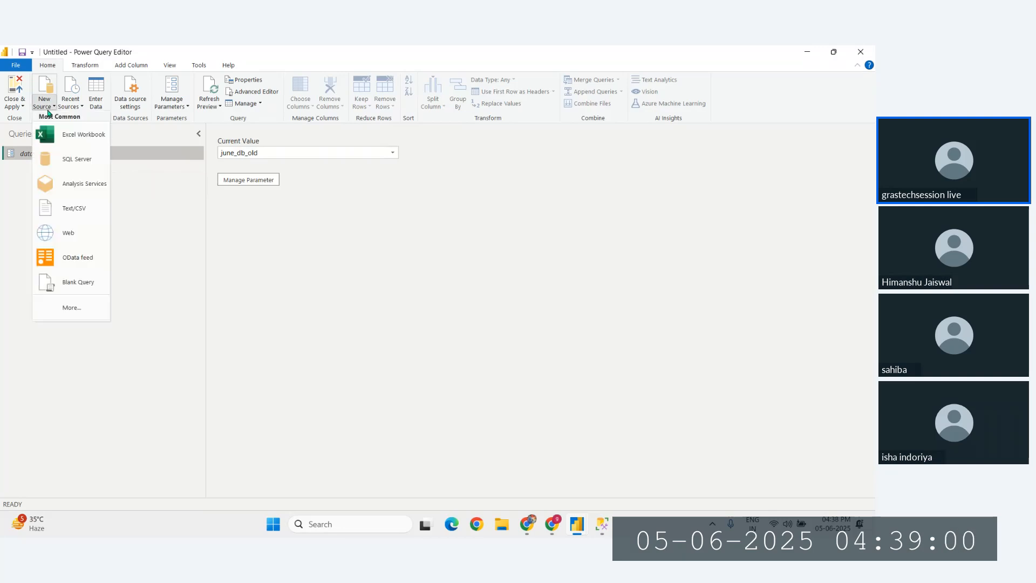
click(77, 167)
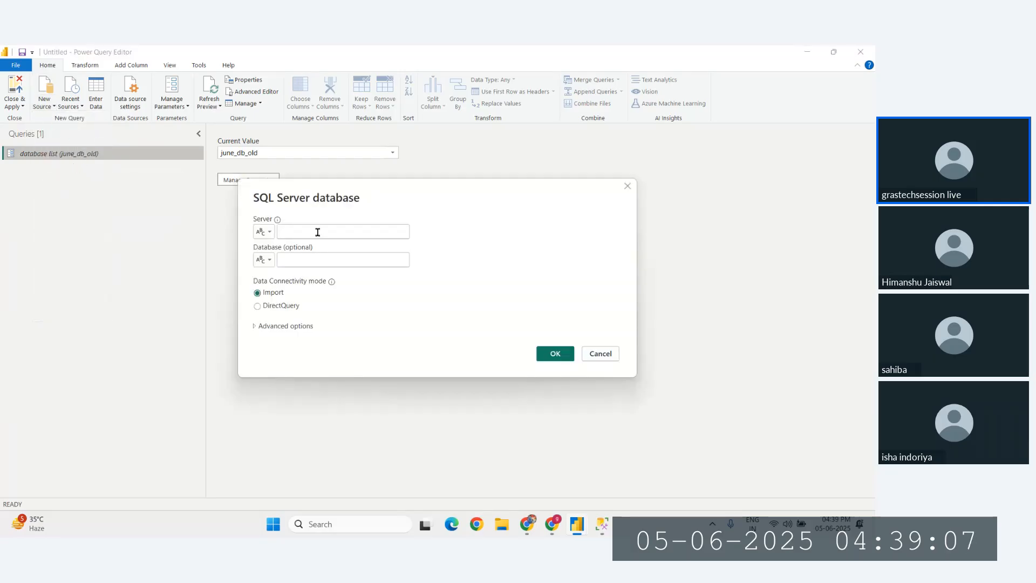
click(267, 231)
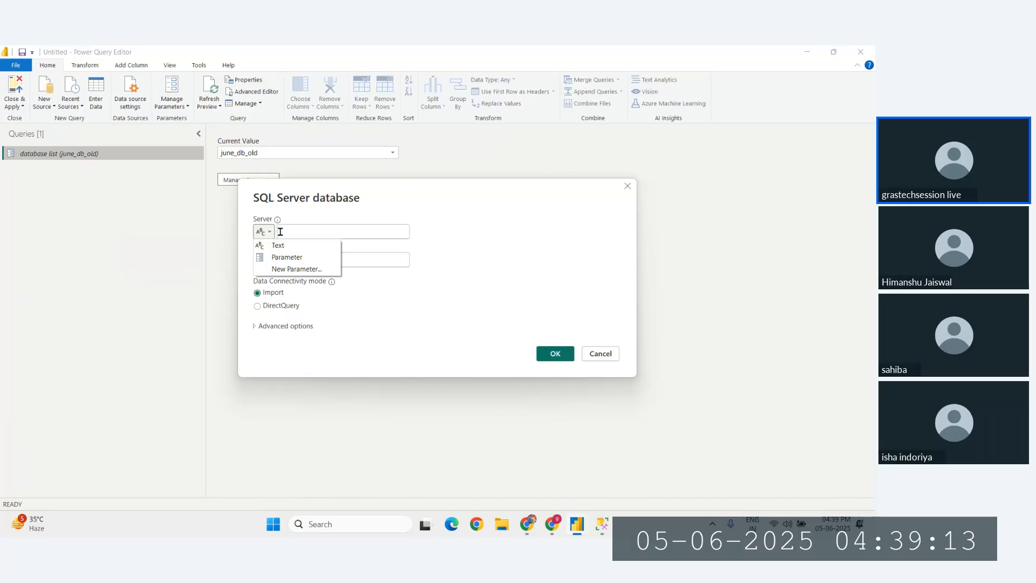
click(392, 232)
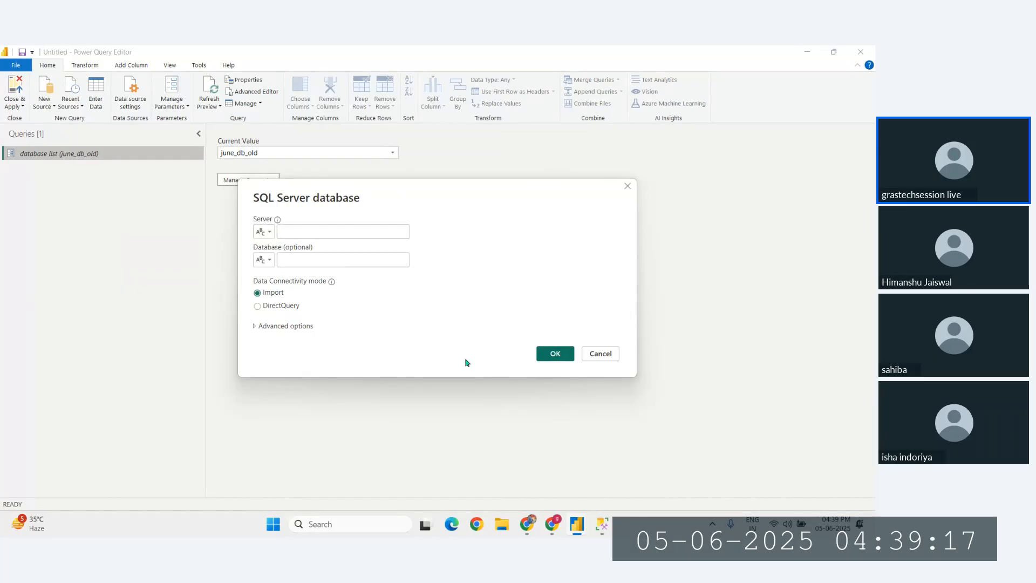
Copy the server's name from its Server Properties in SQL Server Management Studio and close the properties.
click(601, 524)
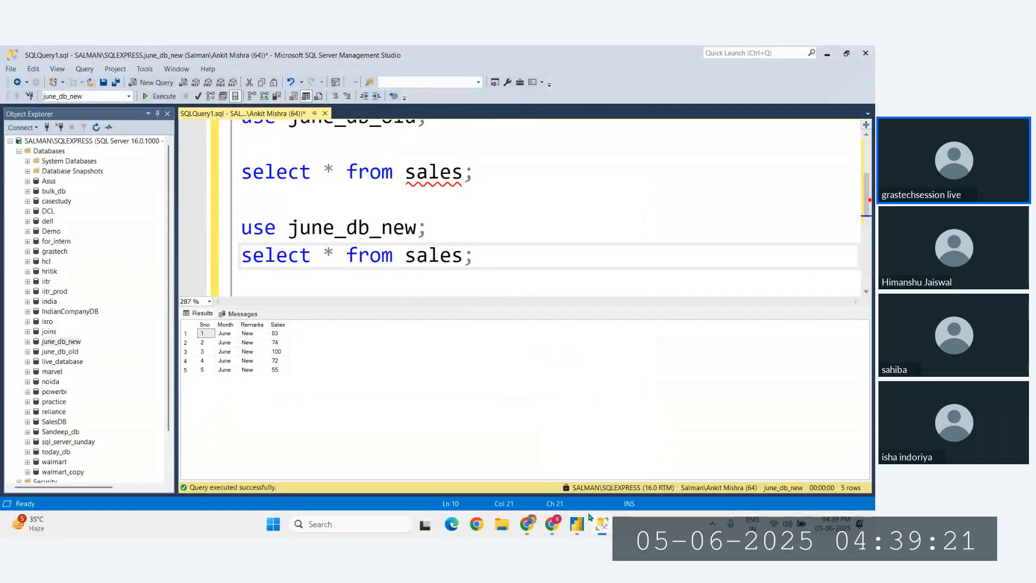
mouse_move(584, 526)
click(619, 477)
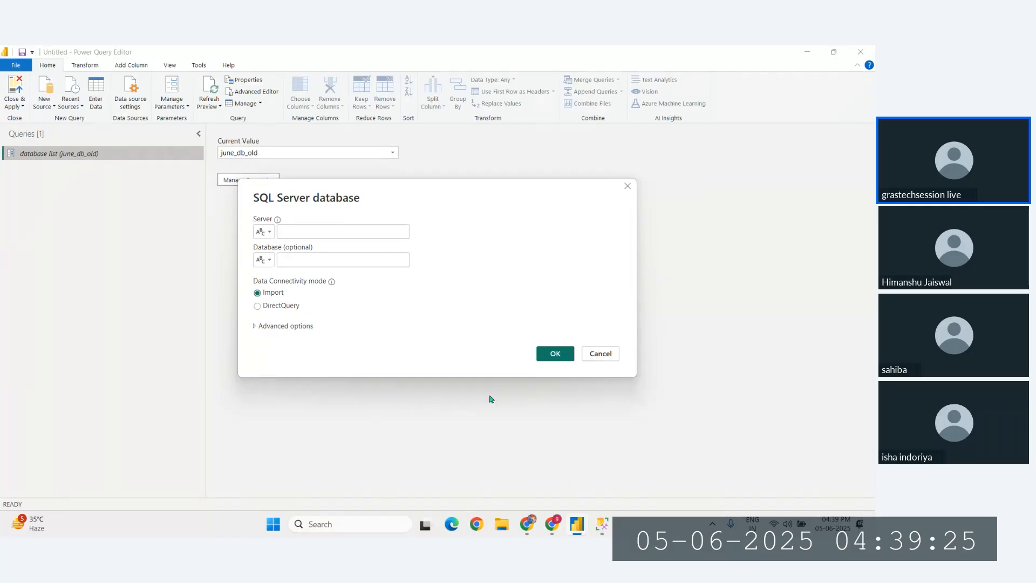
click(602, 531)
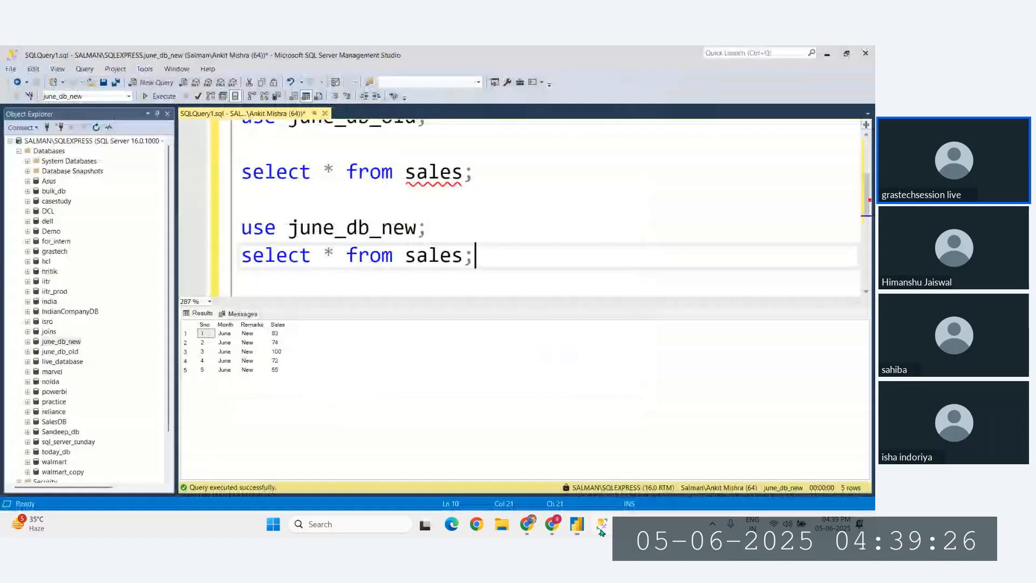
right_click(41, 143)
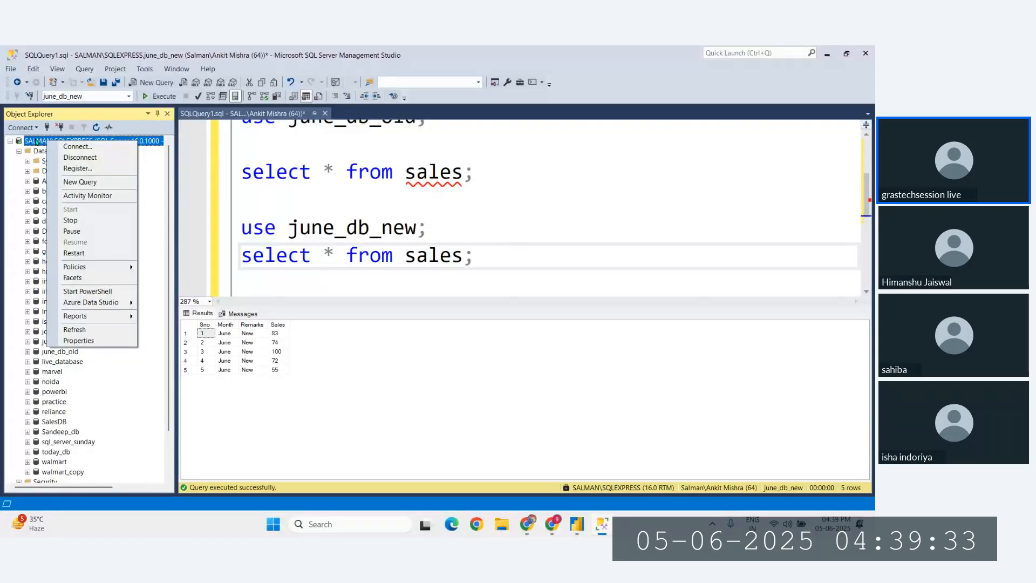
click(77, 340)
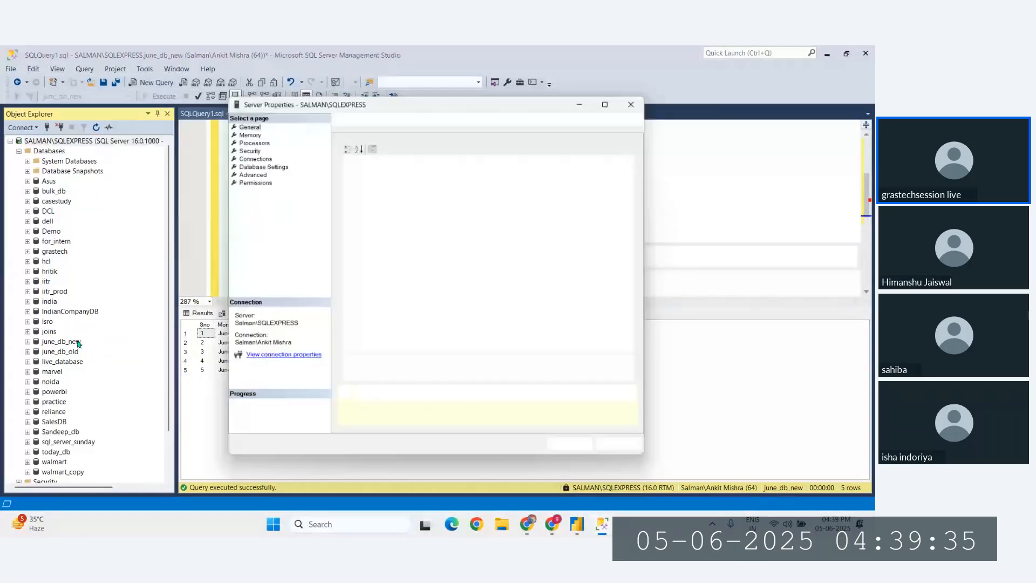
click(544, 158)
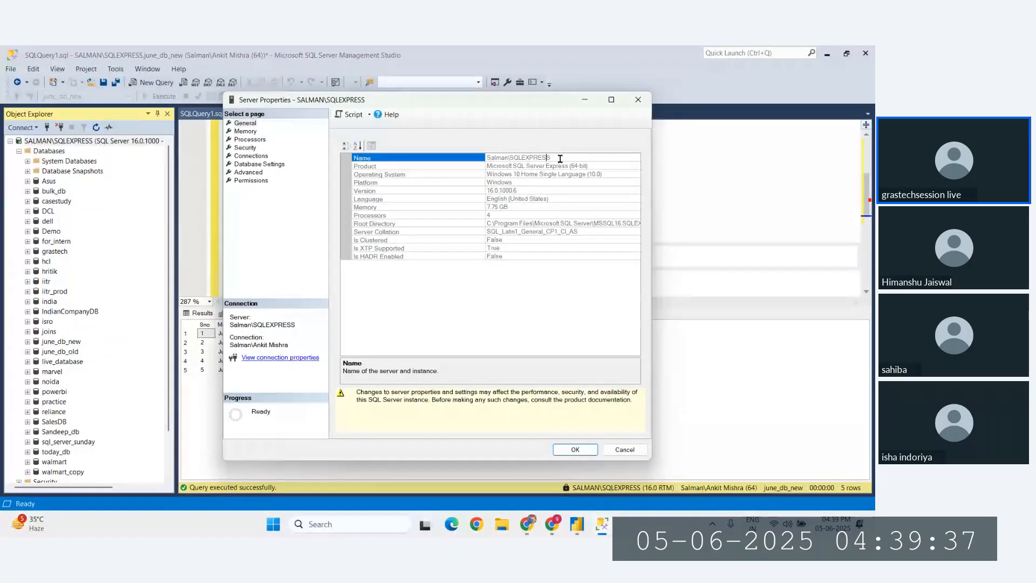
drag(560, 158, 473, 156)
key(ctrl+c)
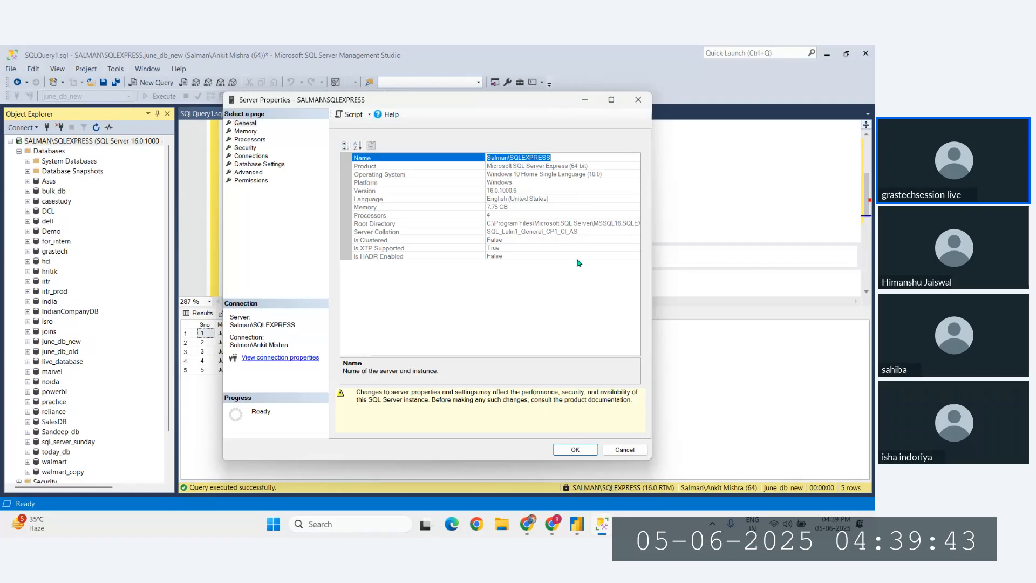
click(576, 448)
Return to Power Query Editor and enter the copied server name as the connection's server.
mouse_move(577, 524)
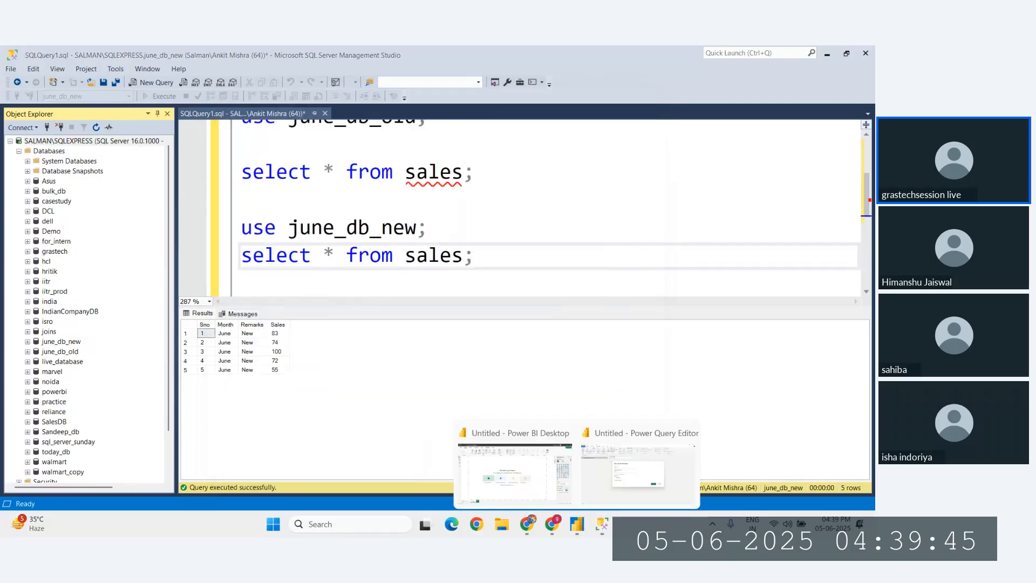
click(624, 485)
click(343, 232)
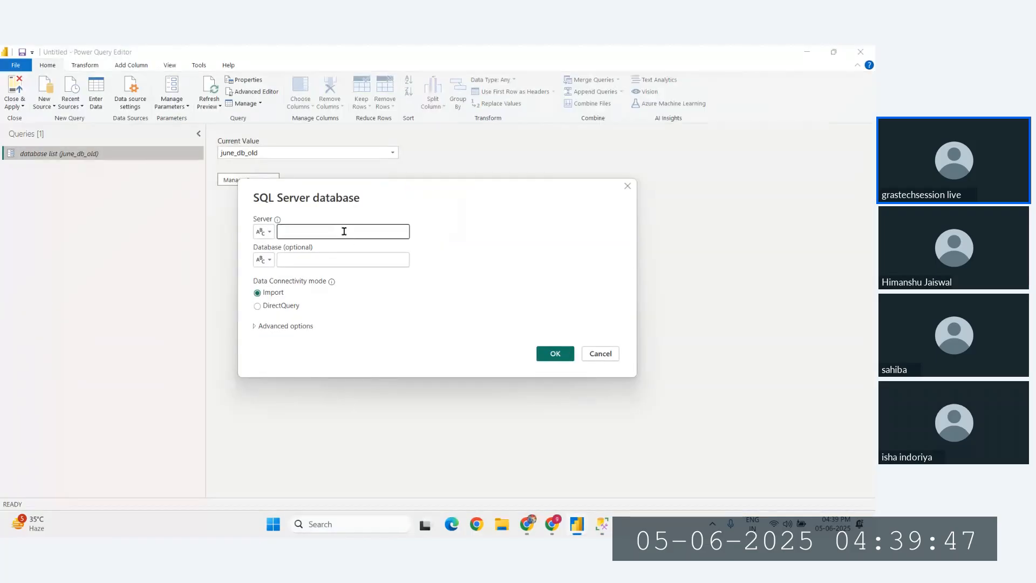
key(ctrl+v)
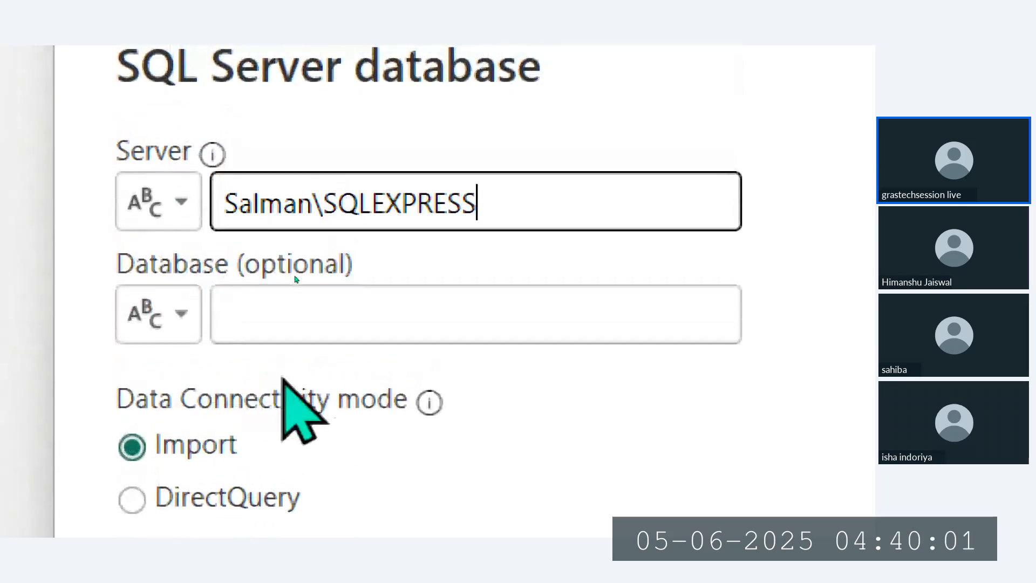
Use the database list parameter as the connection's database and connect in Import mode.
click(316, 309)
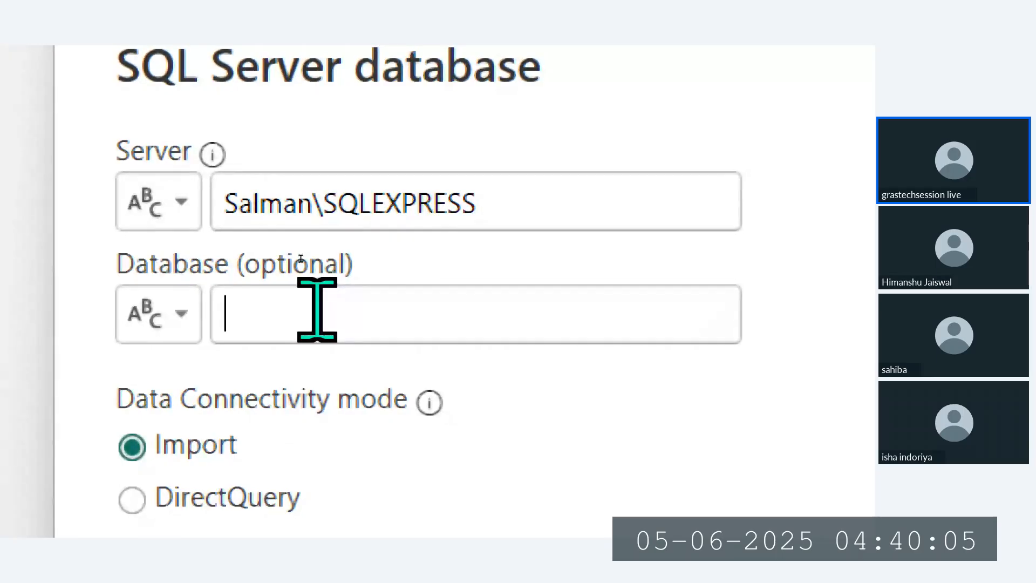
click(182, 314)
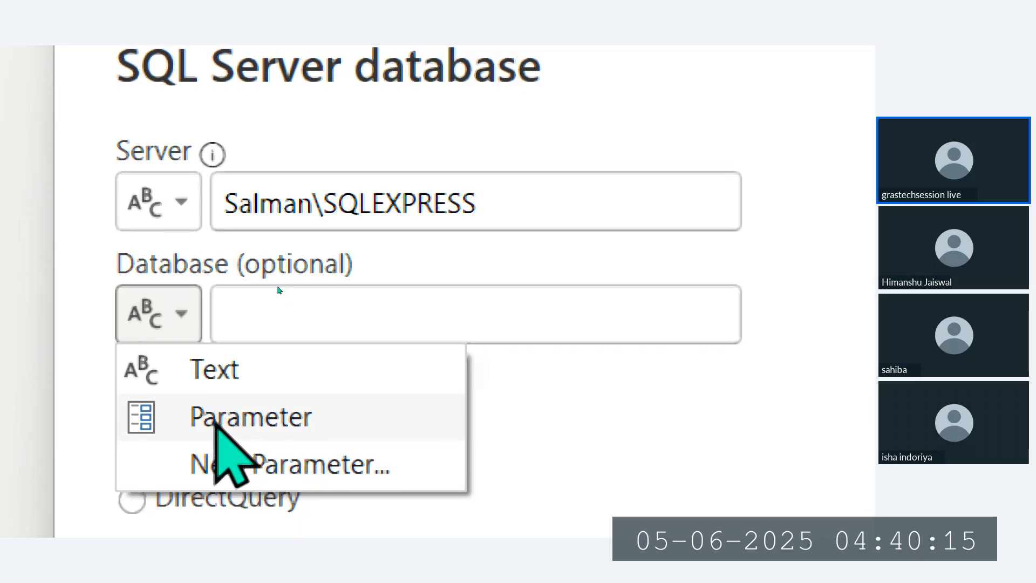
click(215, 424)
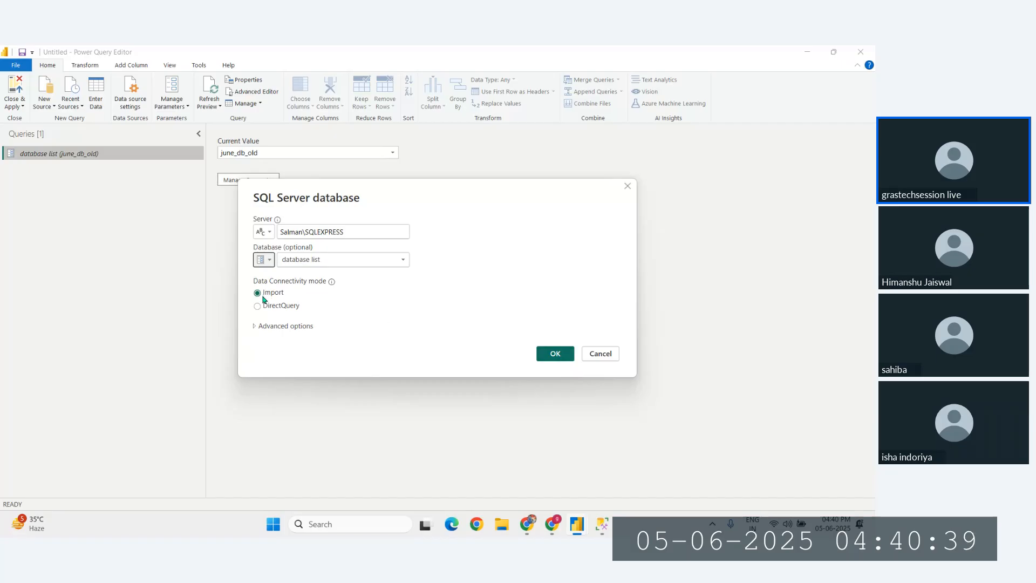
click(553, 353)
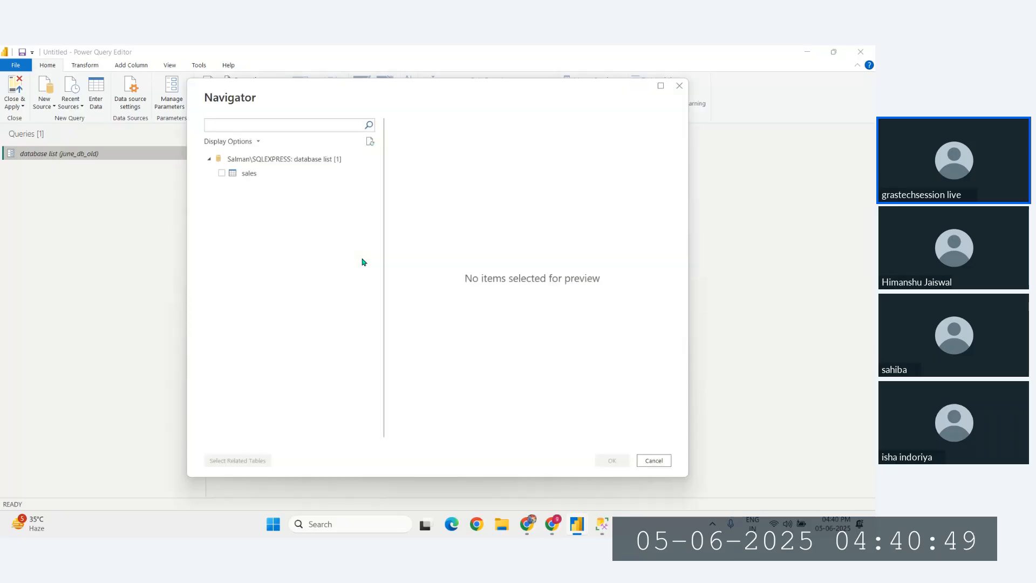
Bring the sales table into the queries, then apply them to the report with the Data pane expanded.
click(221, 173)
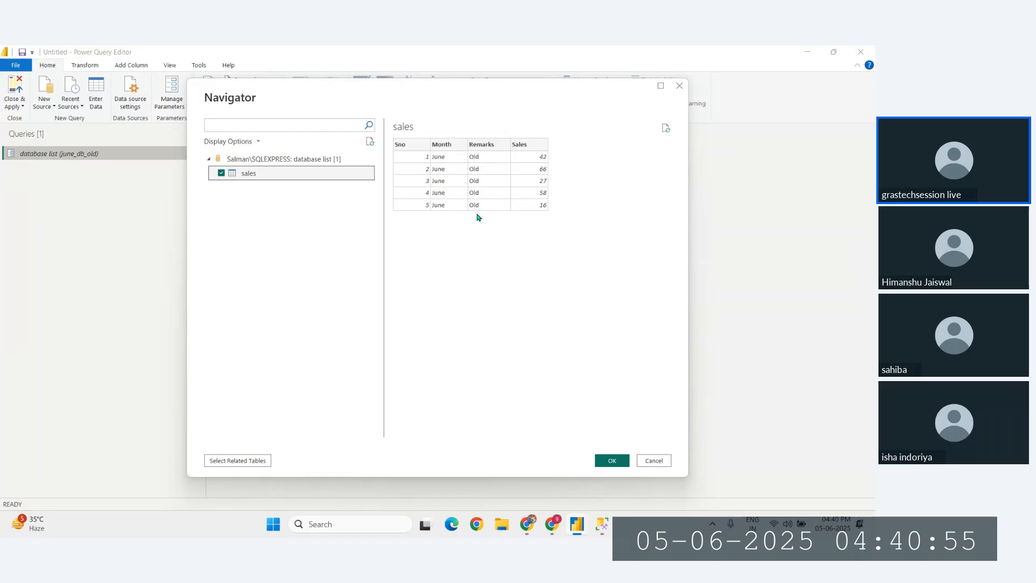
key(Return)
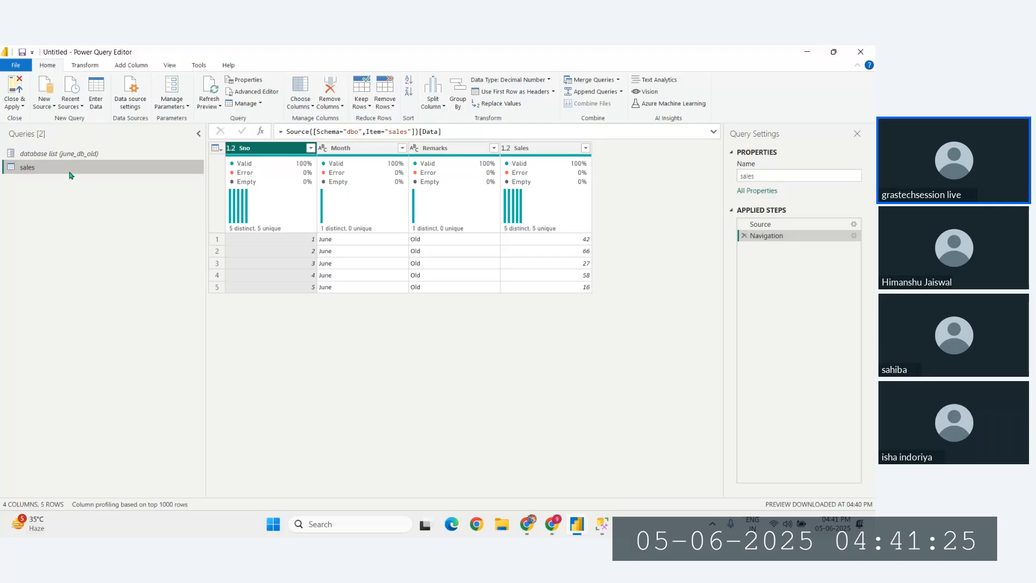
click(14, 93)
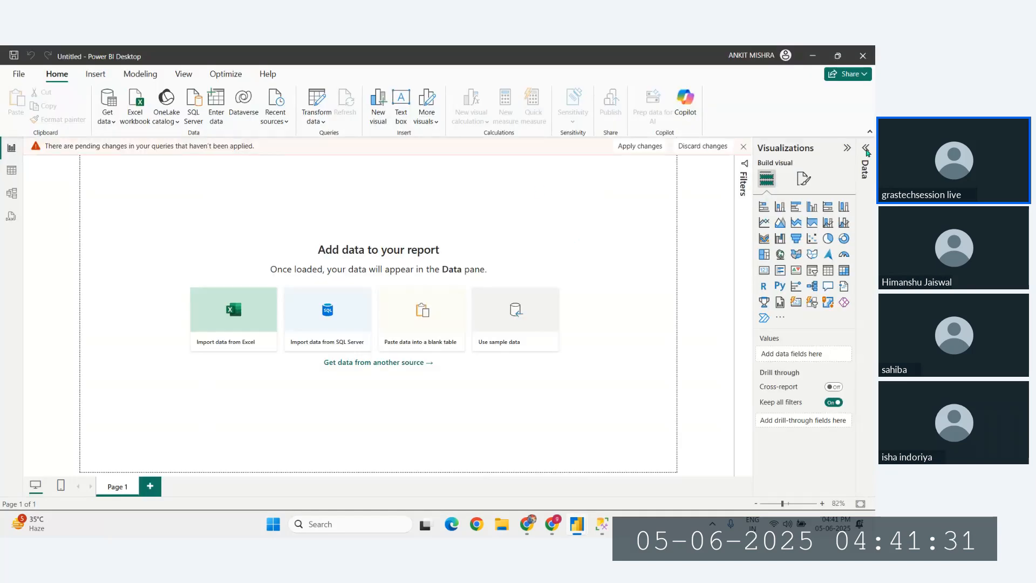
click(865, 168)
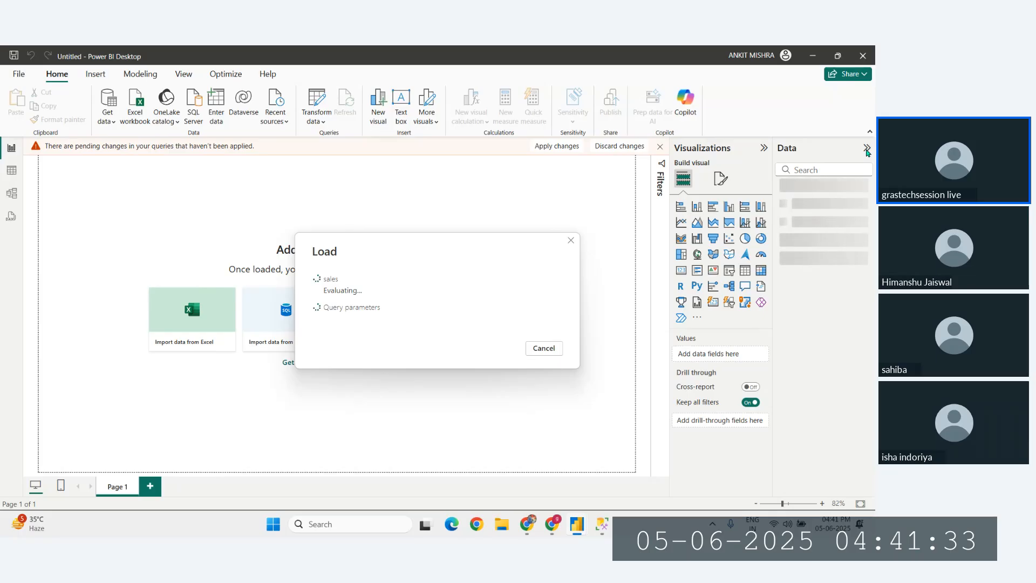
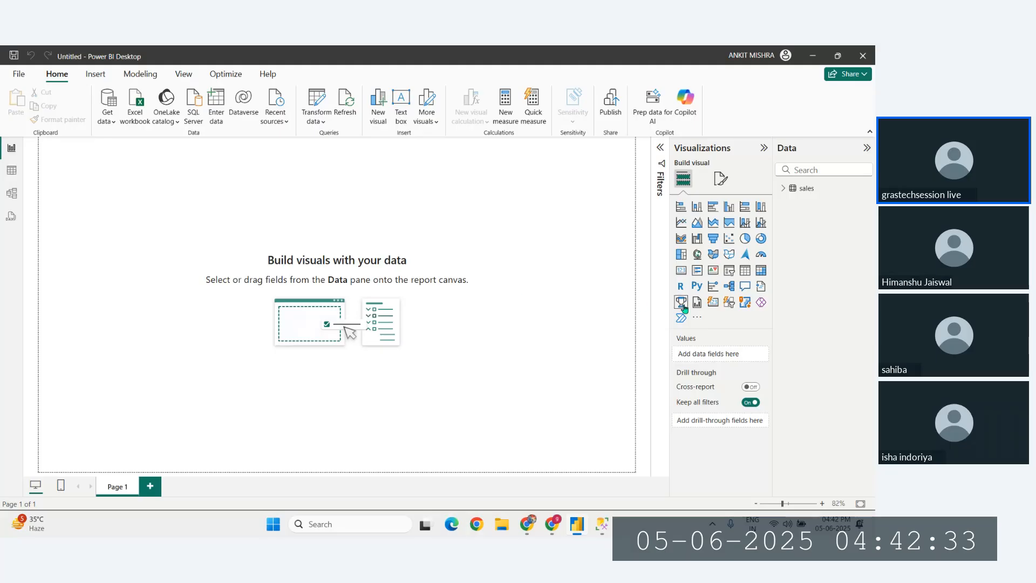
Insert a new card visual stretched across the upper part of the page and show the Sales field in it.
click(711, 307)
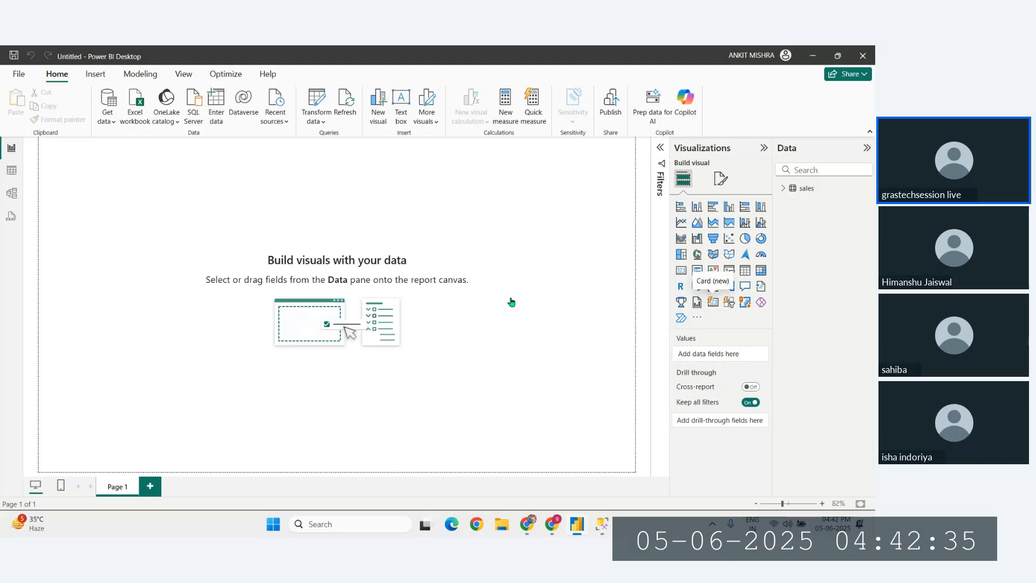
drag(124, 199, 120, 226)
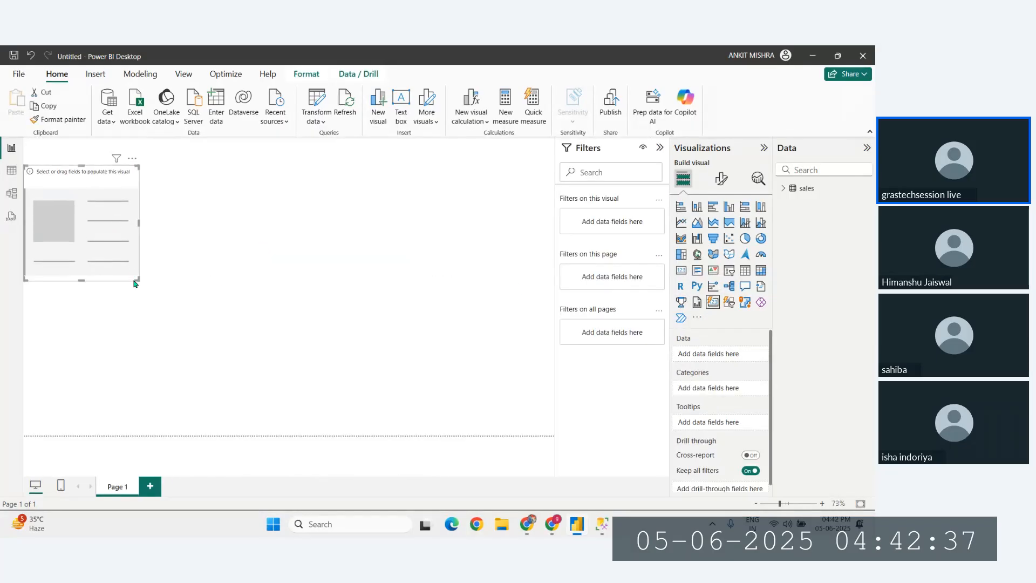
drag(140, 278, 557, 233)
click(780, 189)
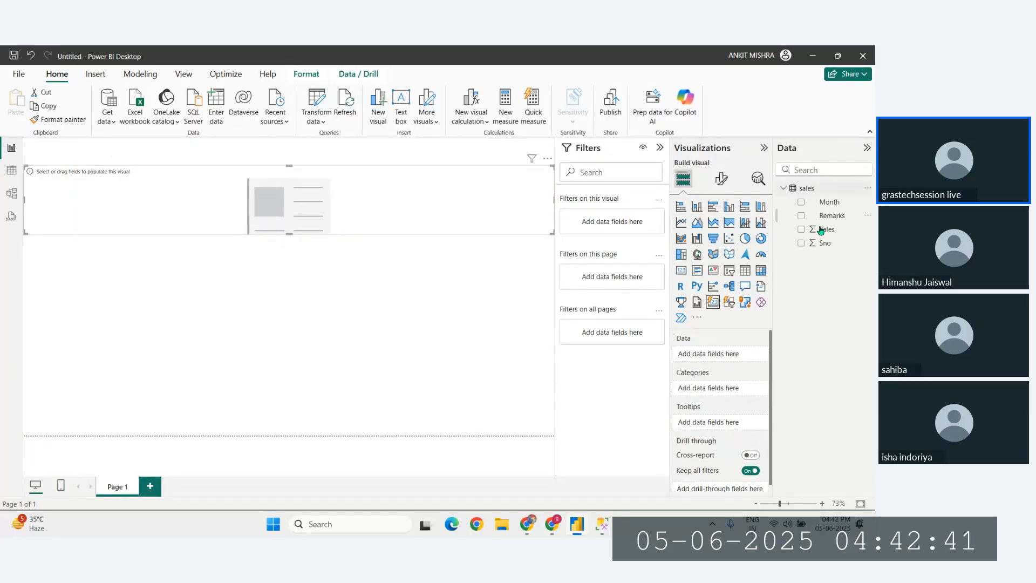
drag(290, 174, 334, 202)
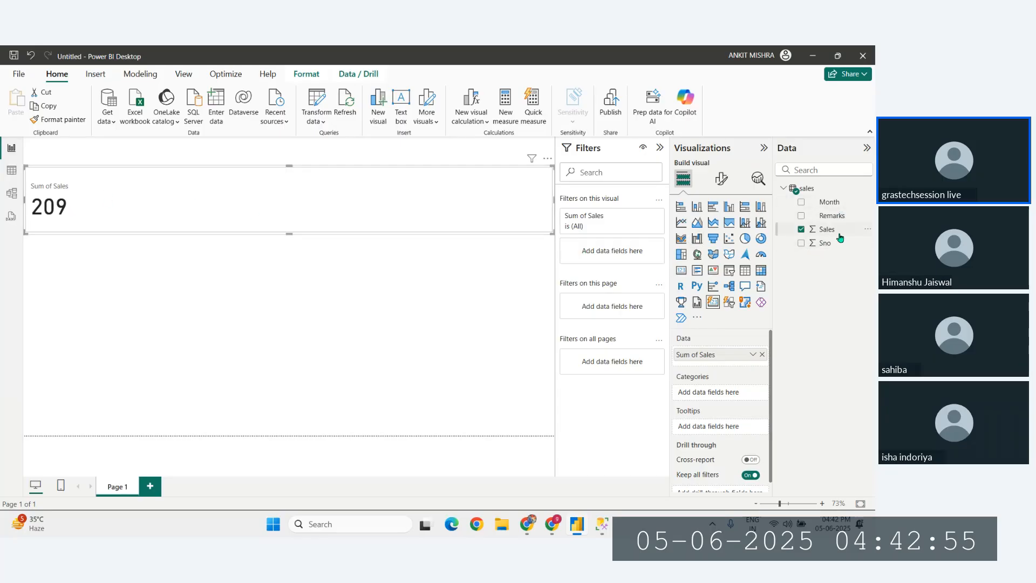
Add Sno to the card visual as a count and rename that value Total Records.
drag(831, 247, 464, 207)
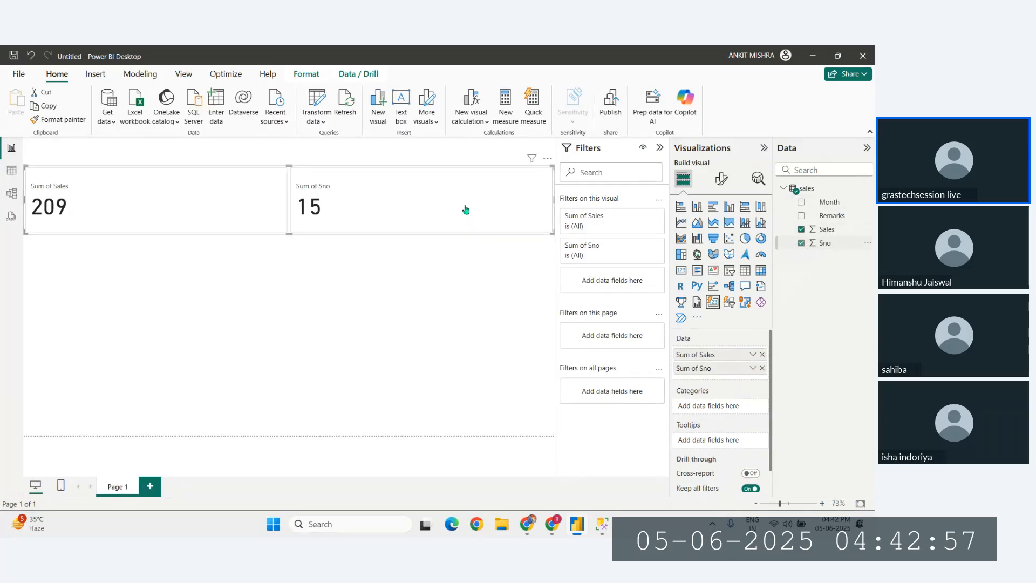
click(752, 368)
click(791, 296)
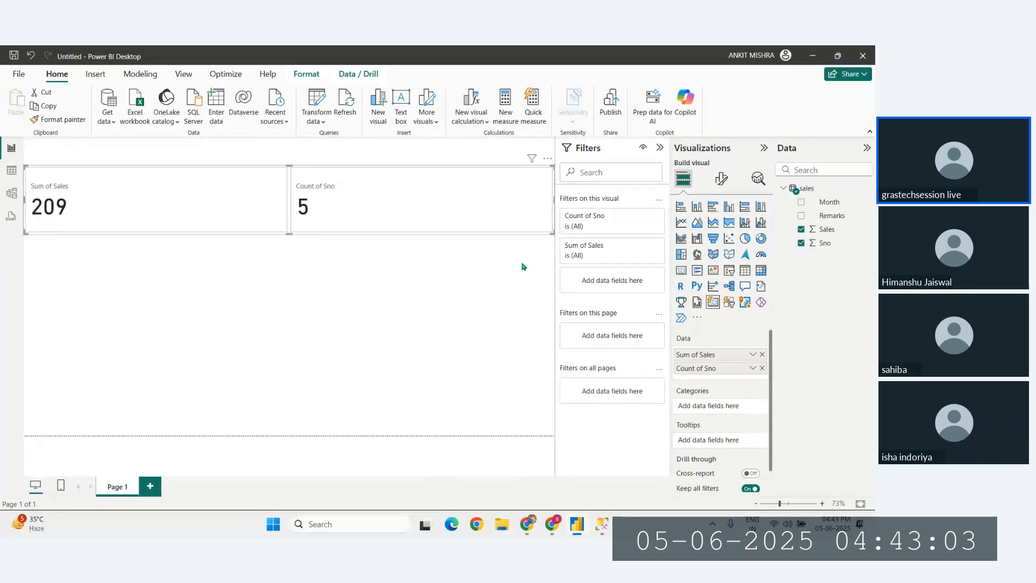
double_click(726, 369)
text(To)
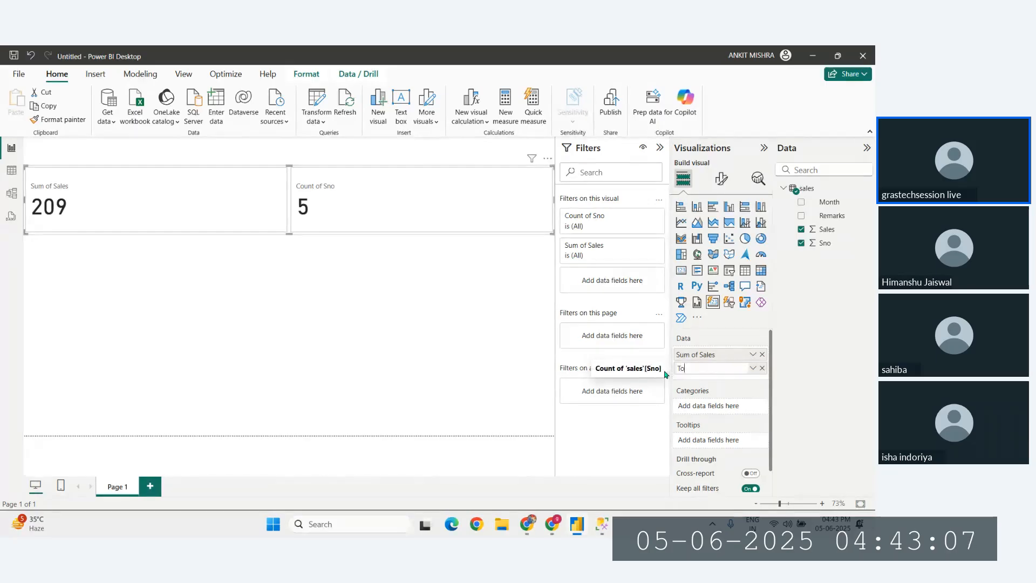
text(tal Record)
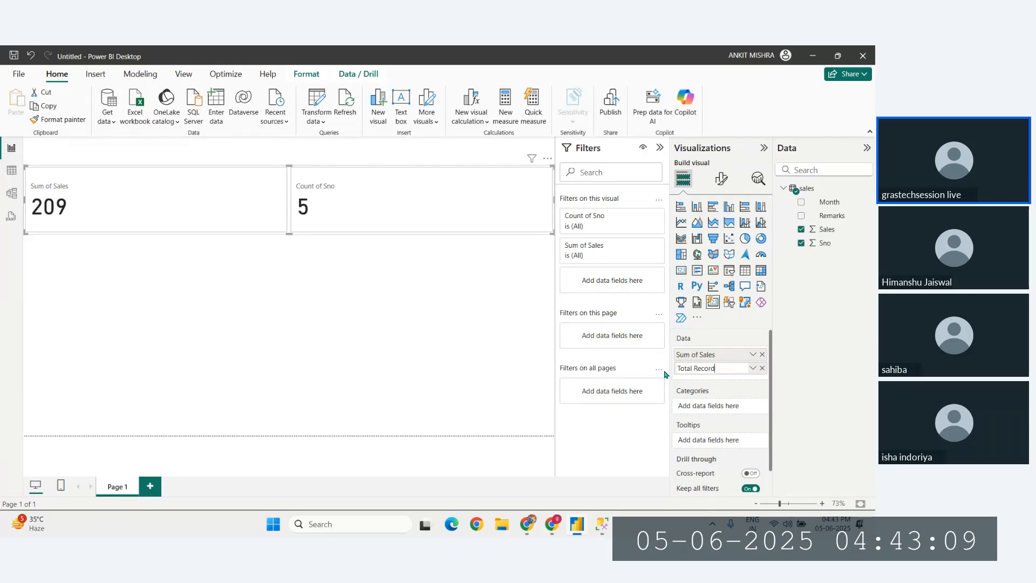
text(s)
key(Return)
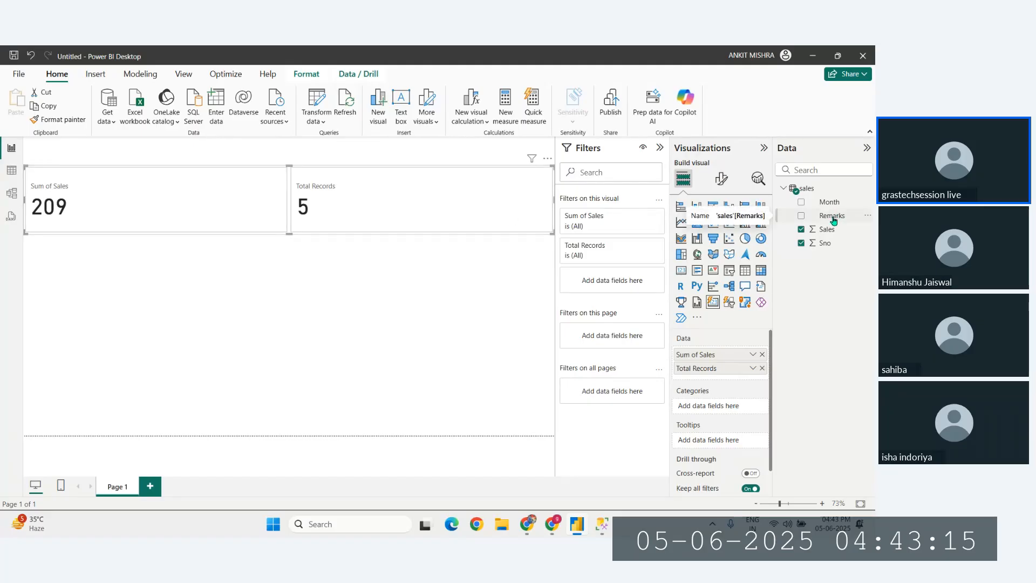
Add the Remarks field to the card visual and rename it Report for.
drag(832, 218, 774, 386)
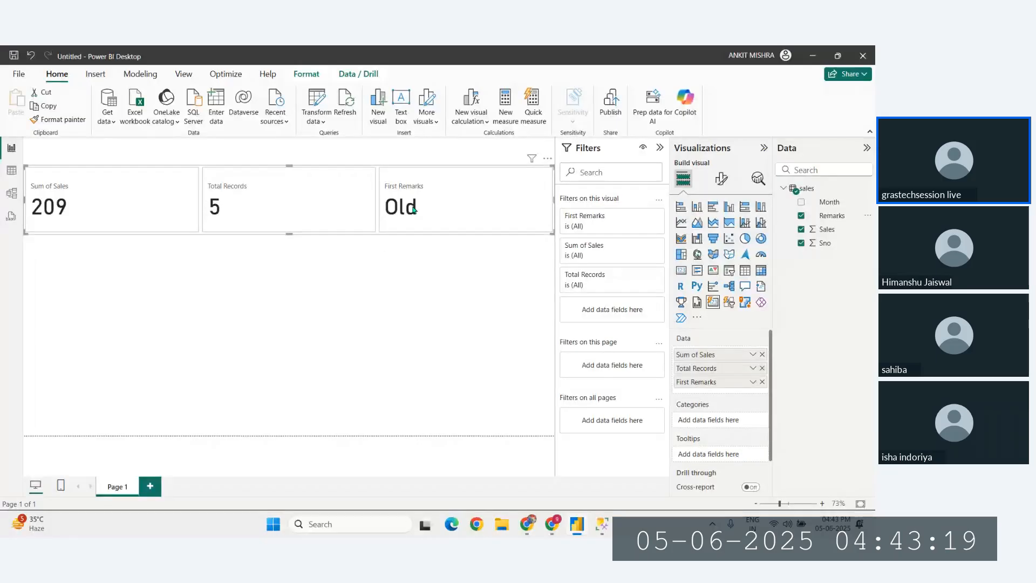
double_click(706, 382)
drag(720, 382, 662, 379)
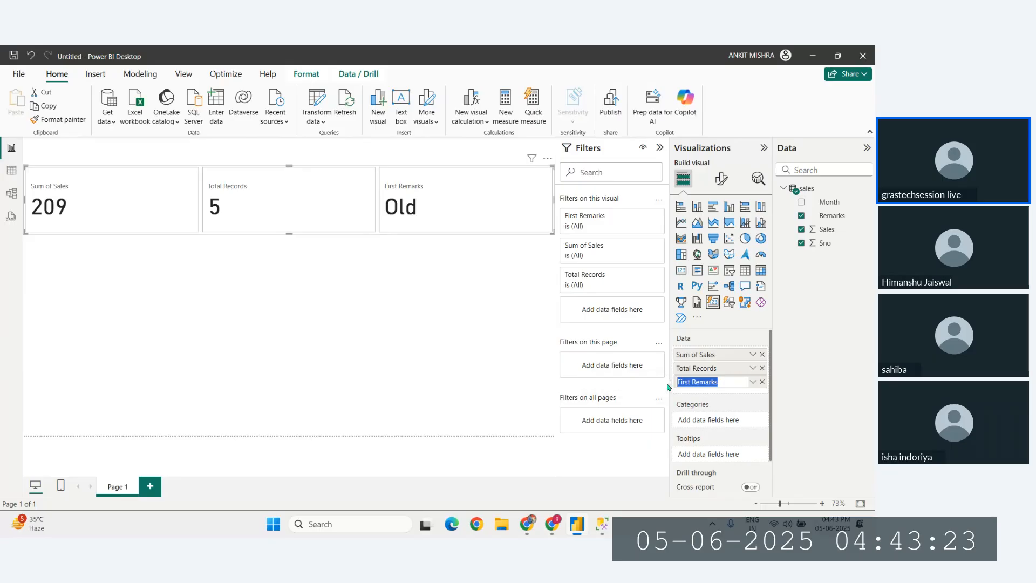
key(BackSpace)
text(Rep)
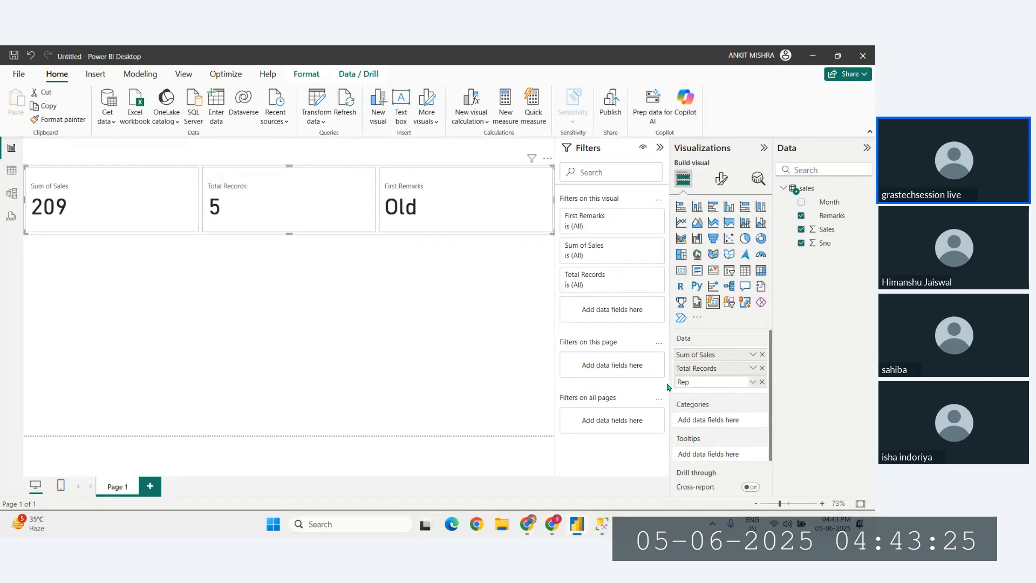
text(ort )
text(Of)
key(BackSpace)
key(BackSpace)
key(Return)
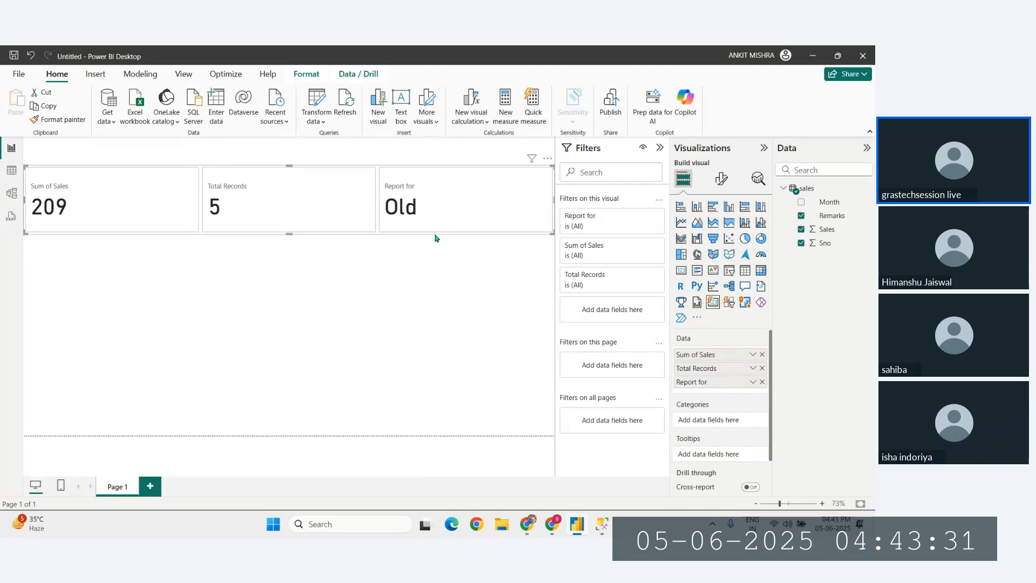
Insert a clustered column chart of Sales by Month below the cards, enlarged to fill the rest of the page.
click(372, 306)
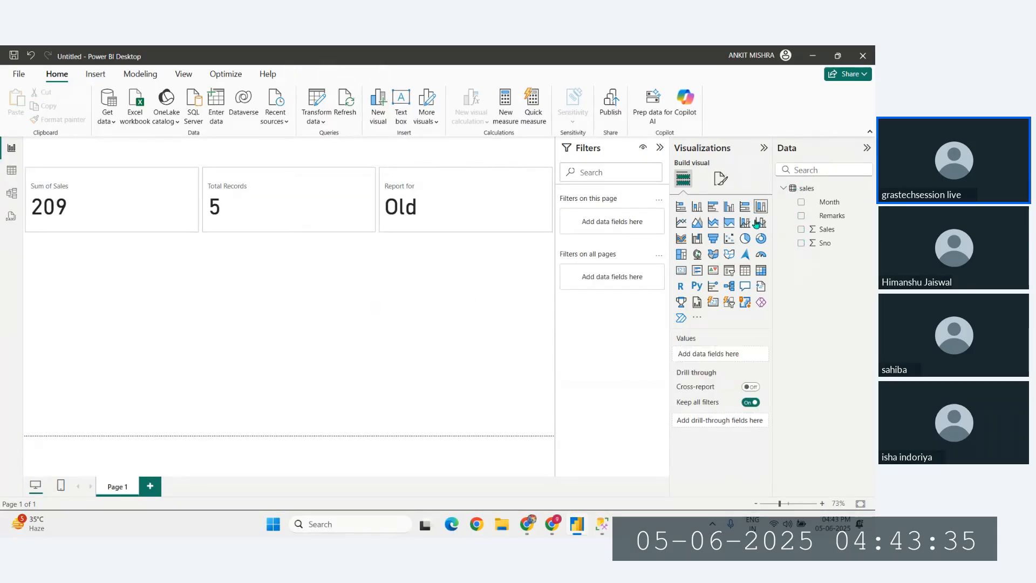
click(760, 237)
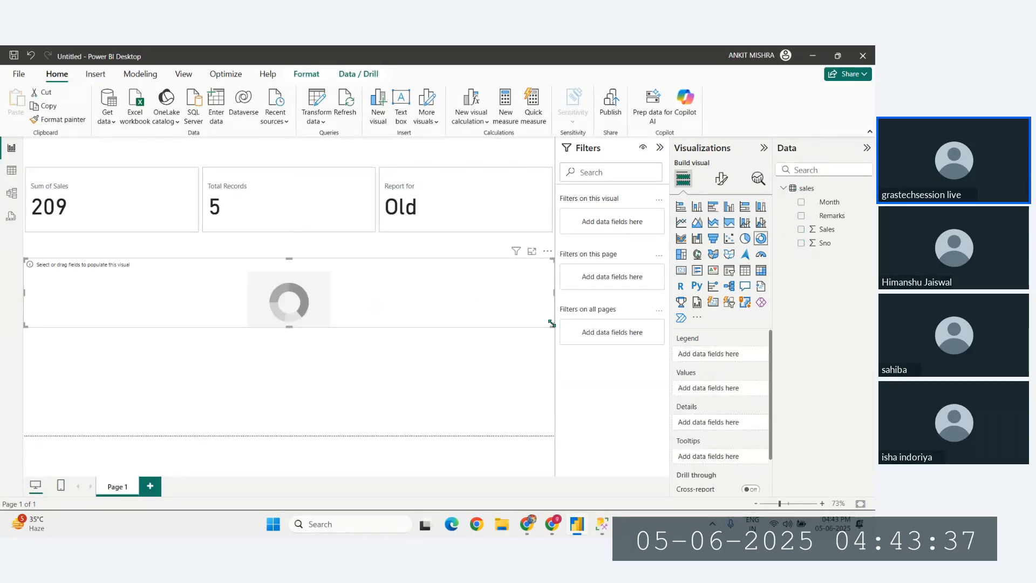
click(728, 206)
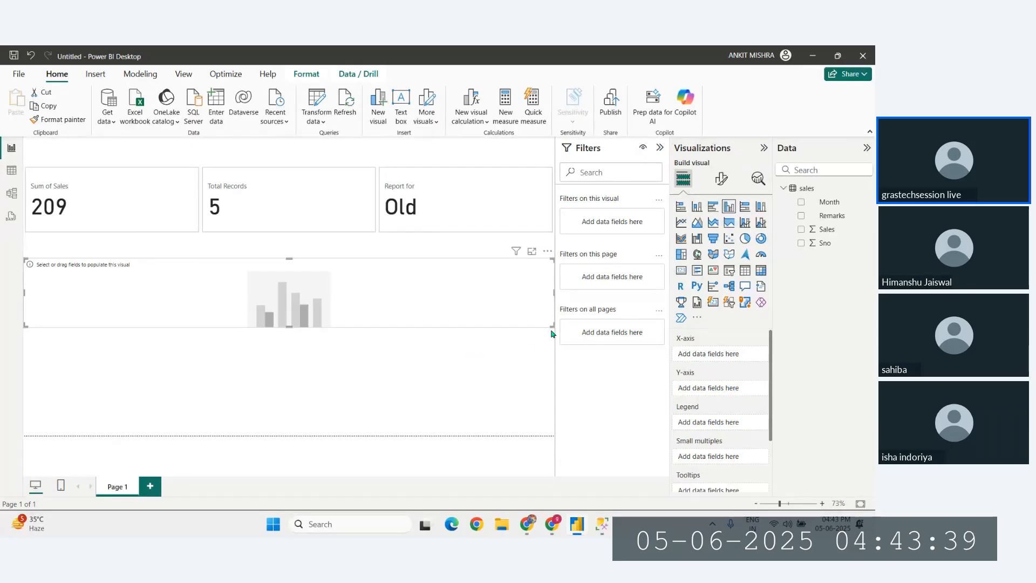
drag(551, 325, 546, 427)
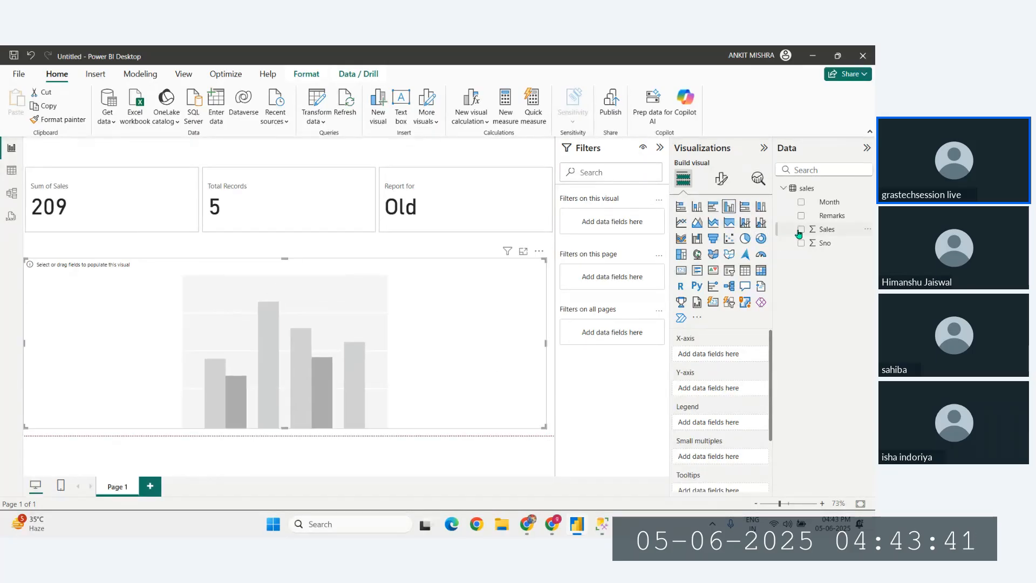
drag(829, 203, 377, 332)
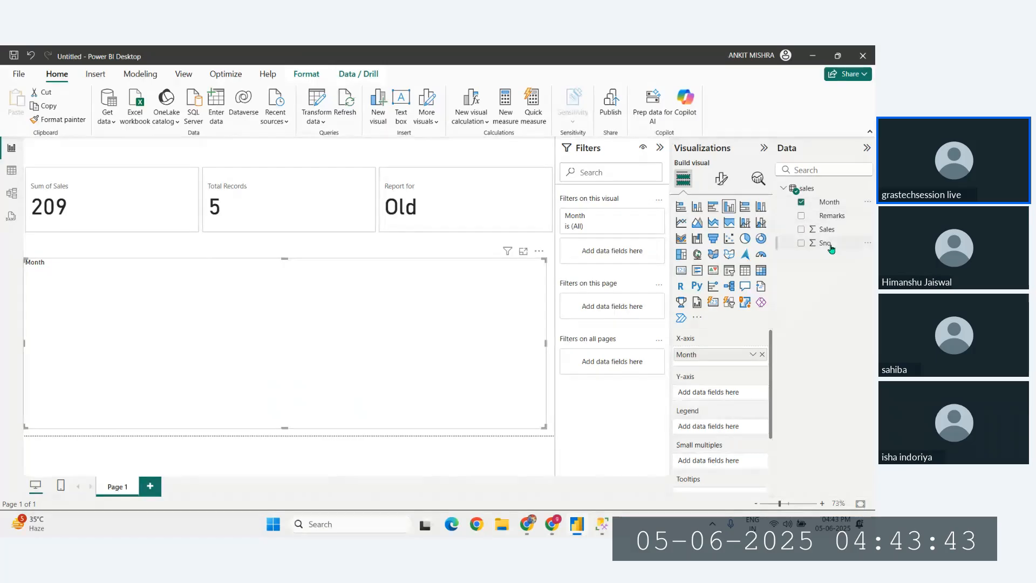
drag(827, 230, 440, 296)
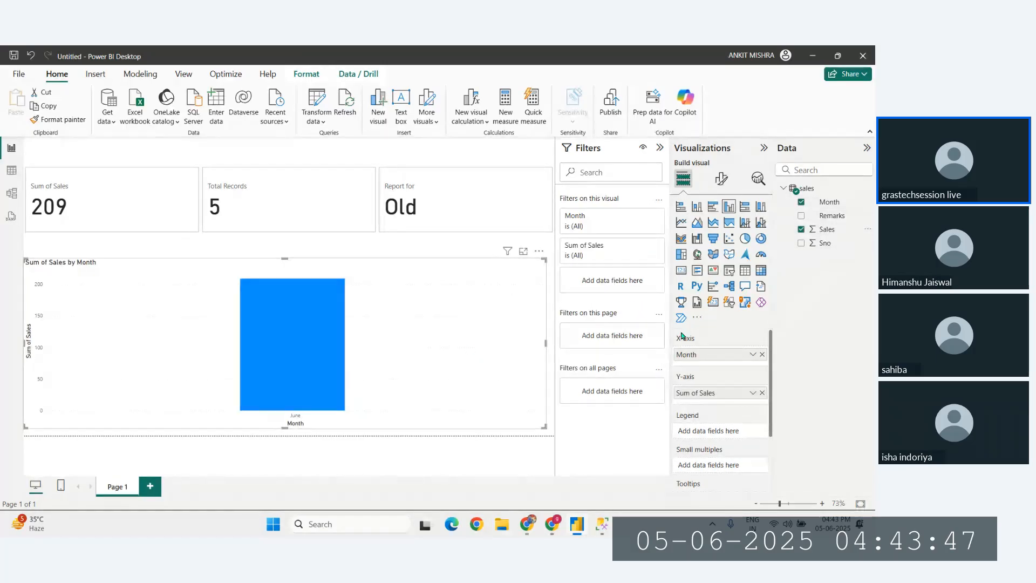
Turn the column chart into a funnel with Sno replacing Month as the category, and move it slightly closer to the cards.
click(680, 222)
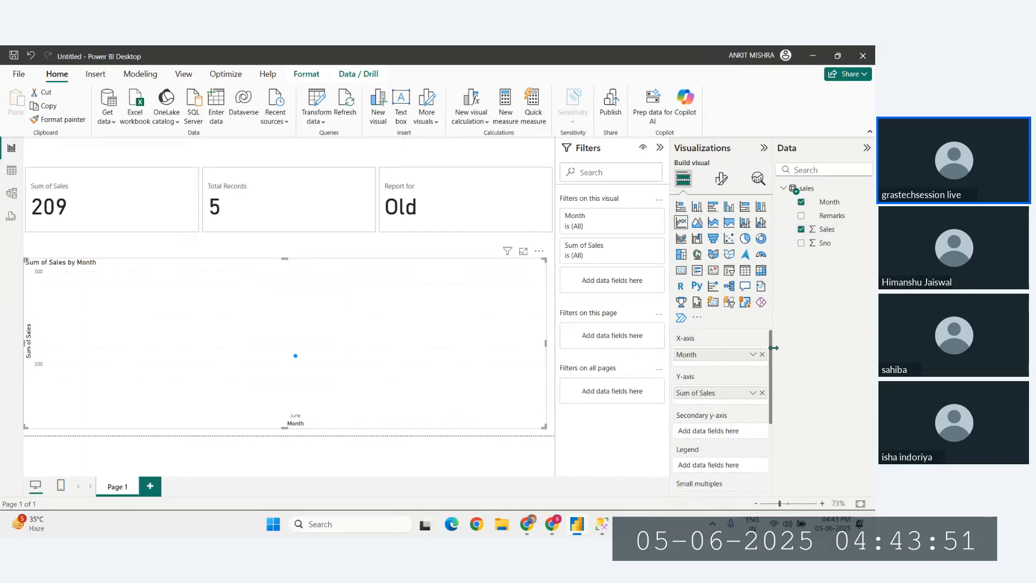
drag(762, 352, 799, 216)
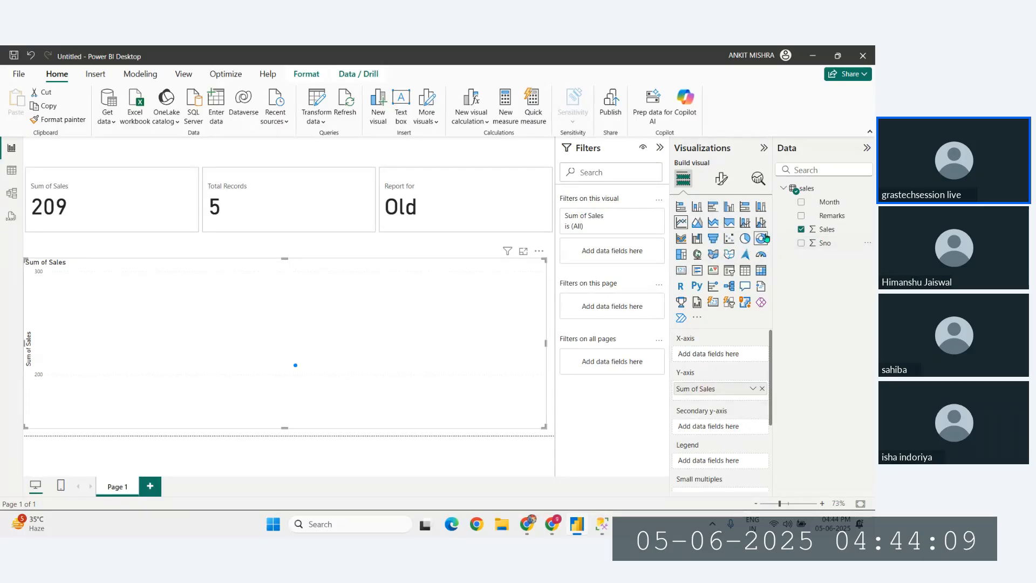
click(713, 238)
drag(827, 251, 712, 355)
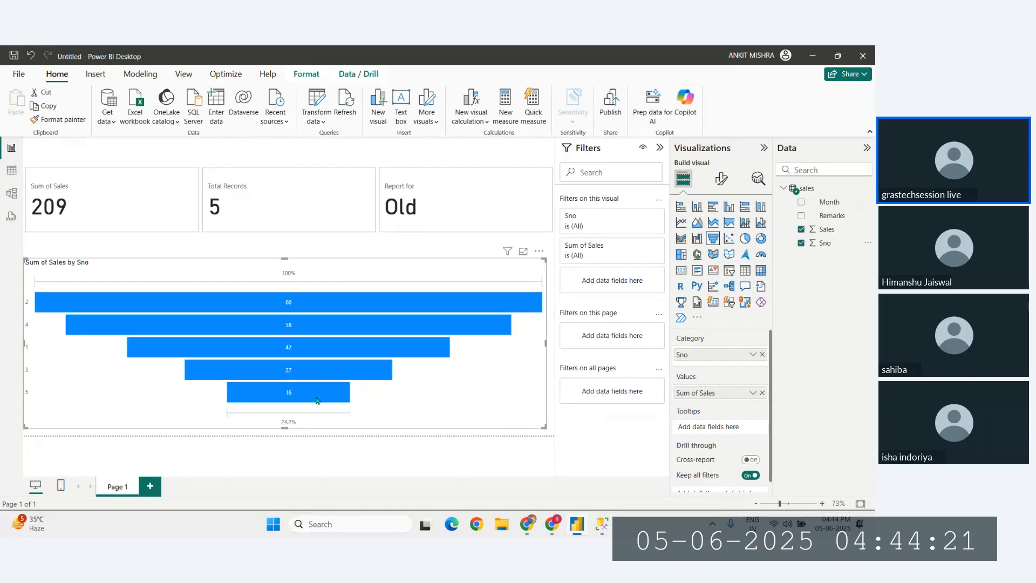
mouse_move(322, 364)
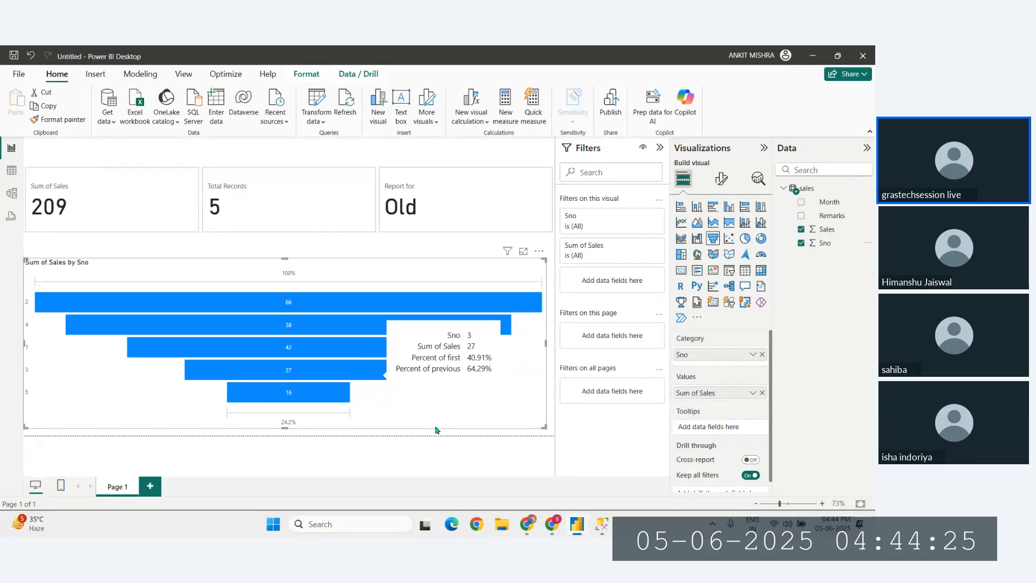
drag(399, 272, 398, 262)
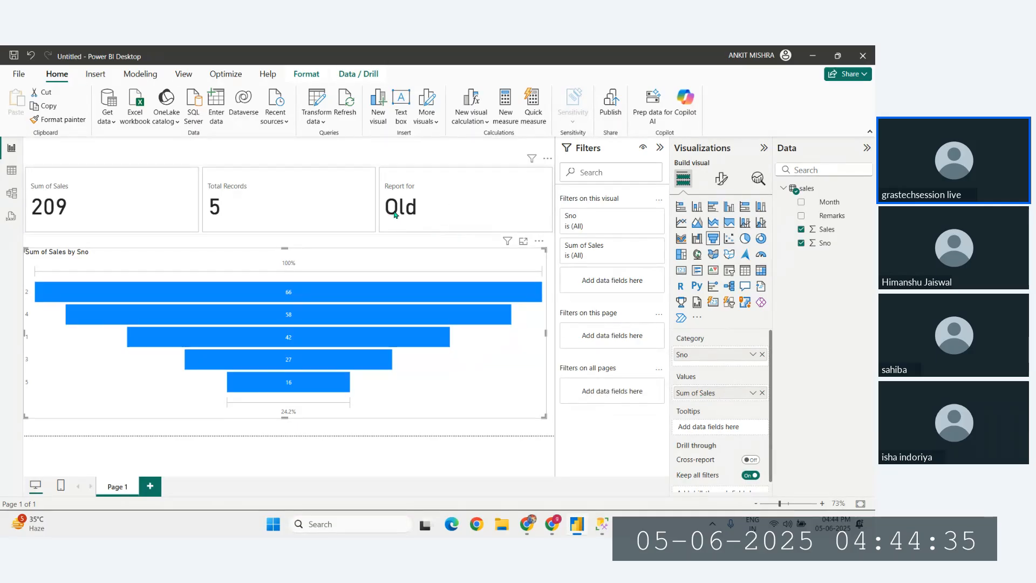
click(381, 156)
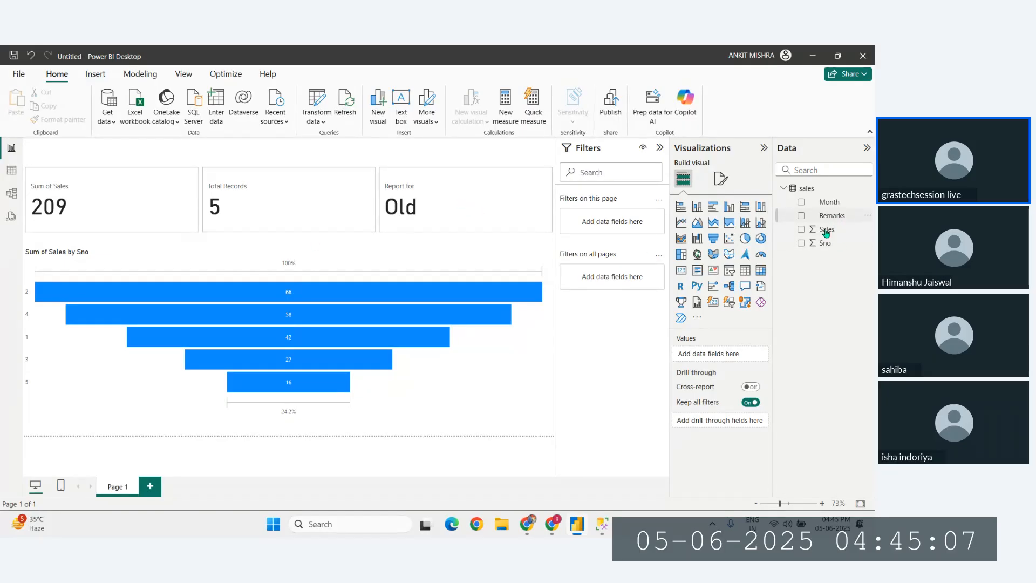
click(441, 221)
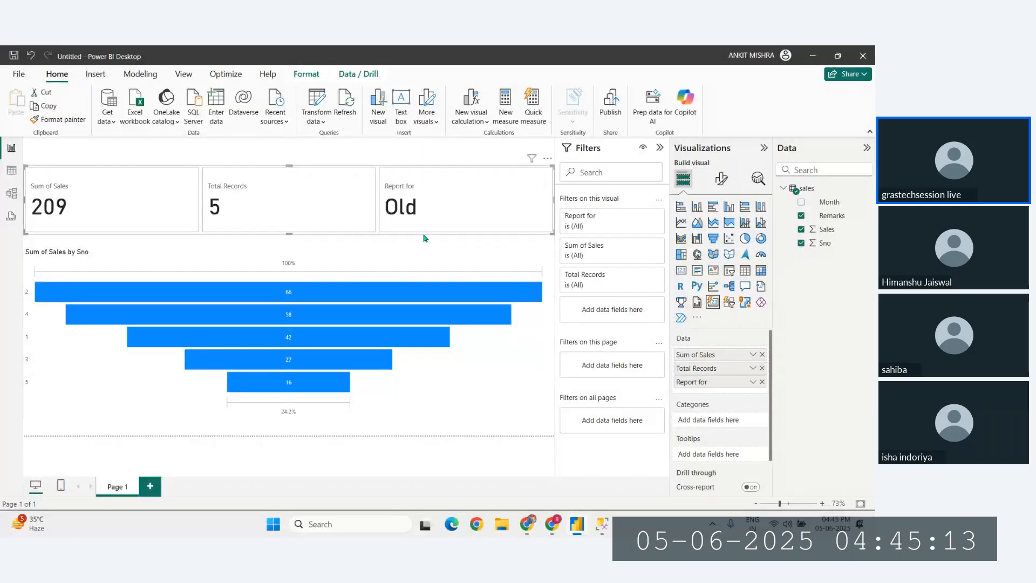
click(388, 151)
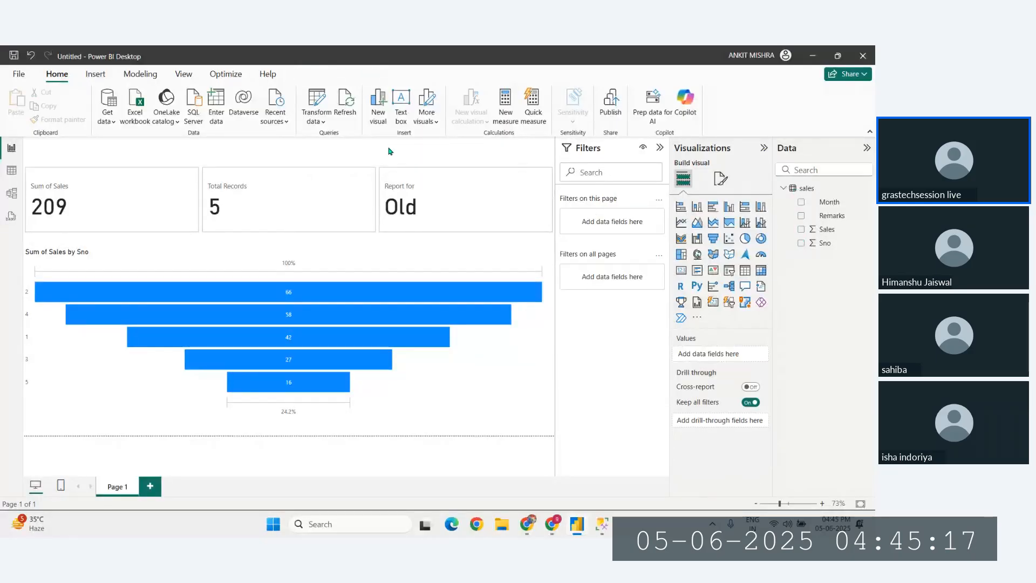
mouse_move(551, 526)
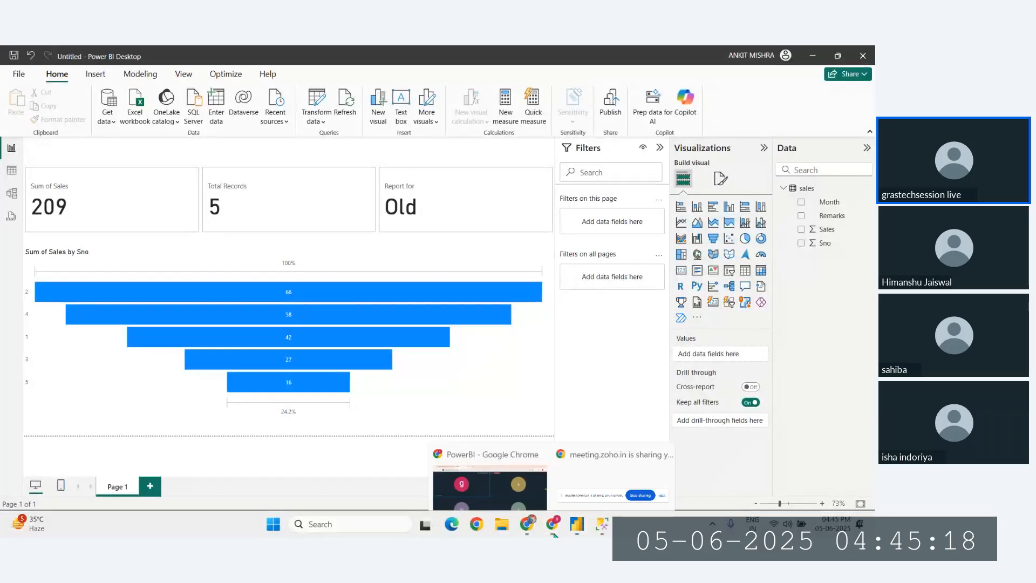
click(489, 459)
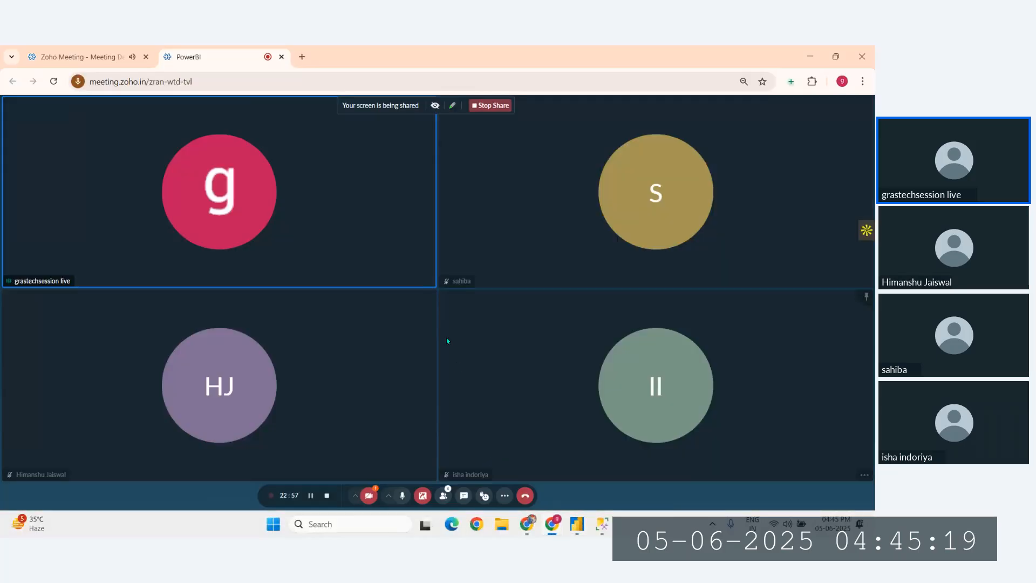
click(504, 496)
click(594, 318)
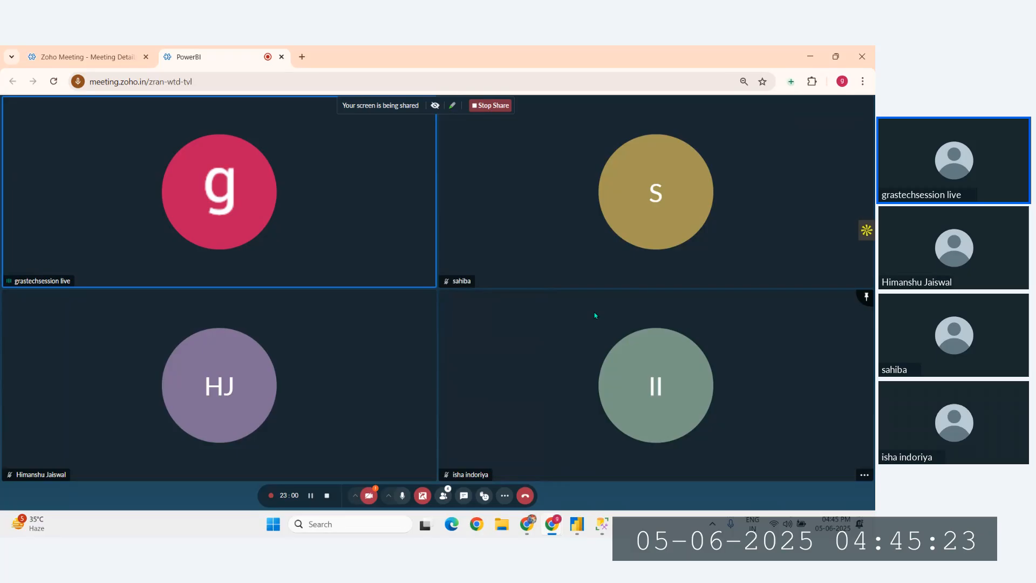
click(580, 530)
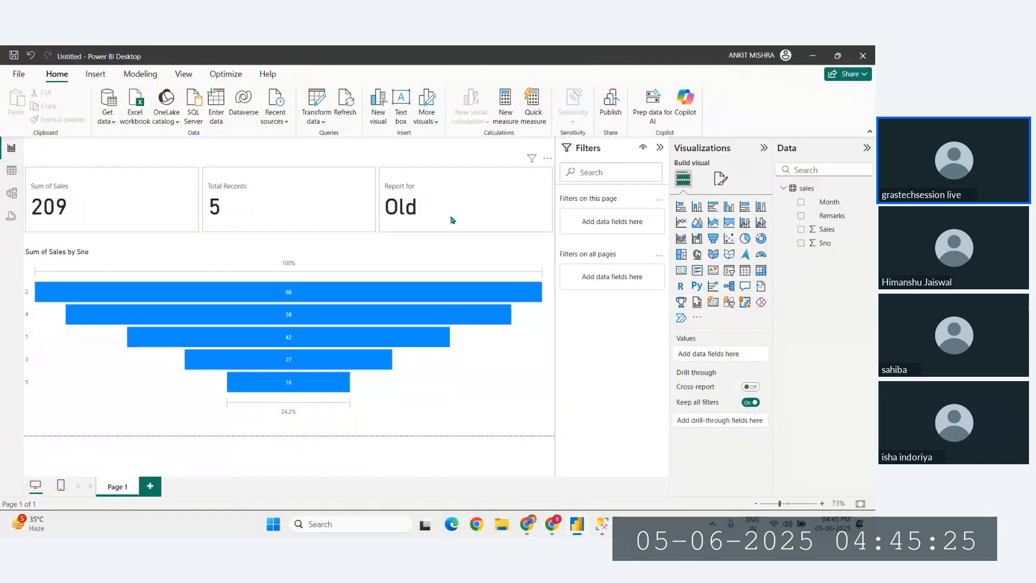
Center the callout values horizontally in all cards of the card visual above the funnel.
click(452, 219)
click(721, 178)
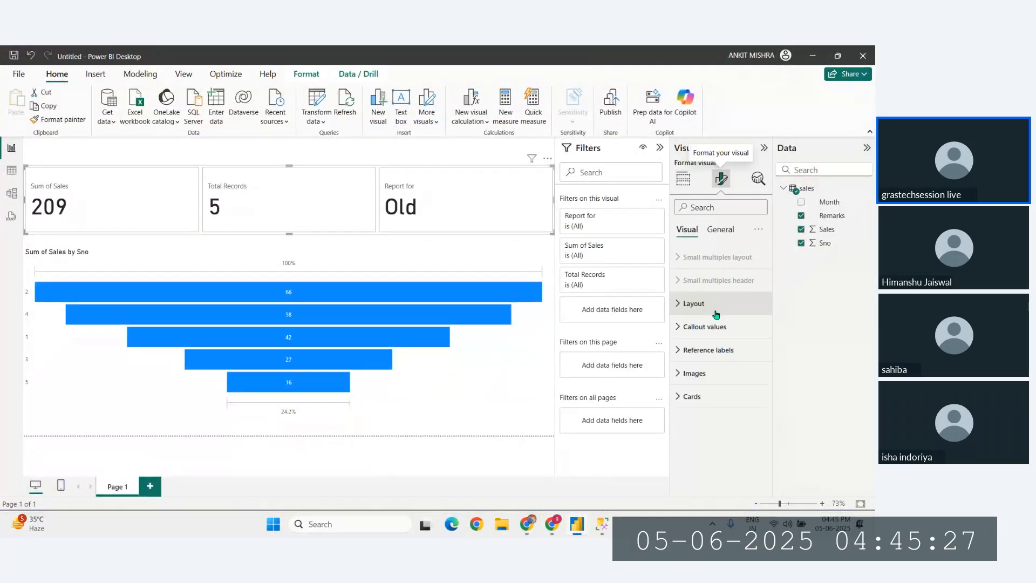
click(715, 313)
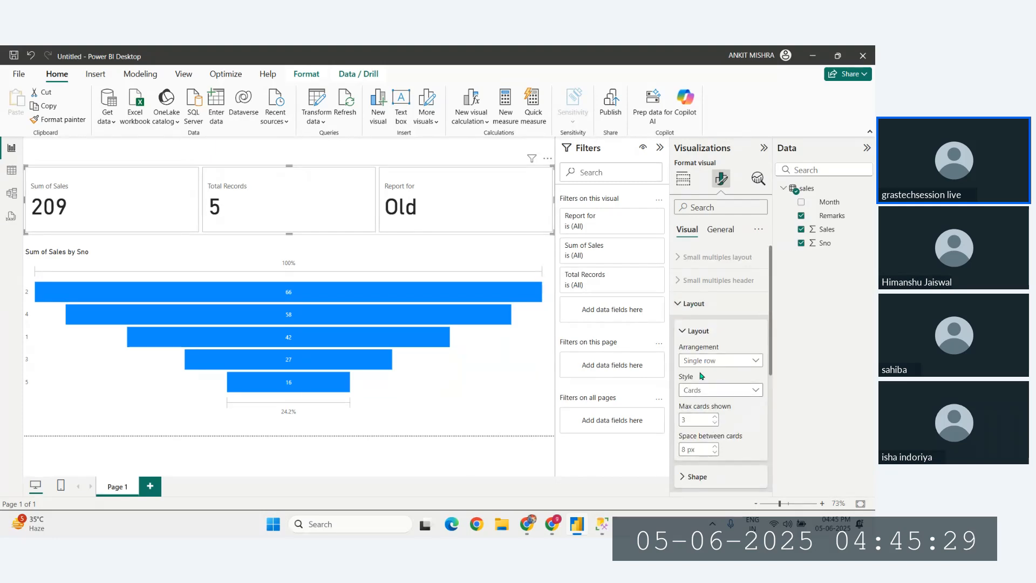
click(680, 304)
click(684, 329)
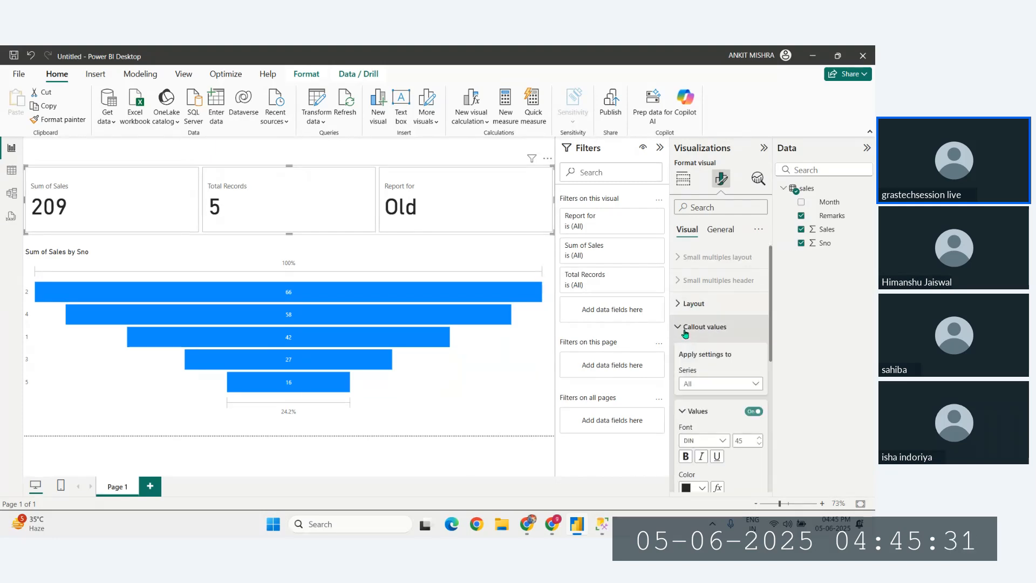
scroll(702, 350, down, 3)
click(701, 399)
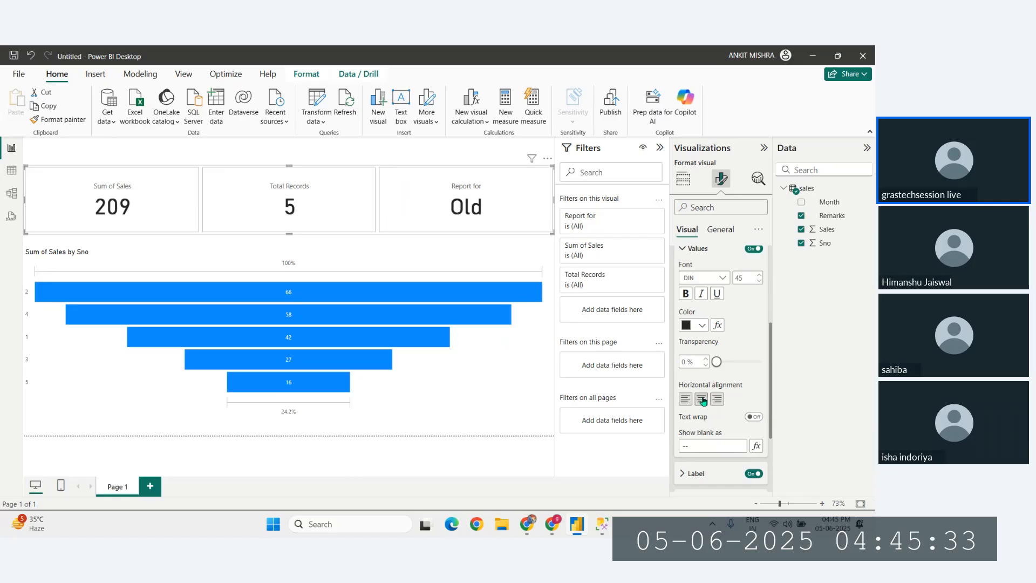
click(485, 156)
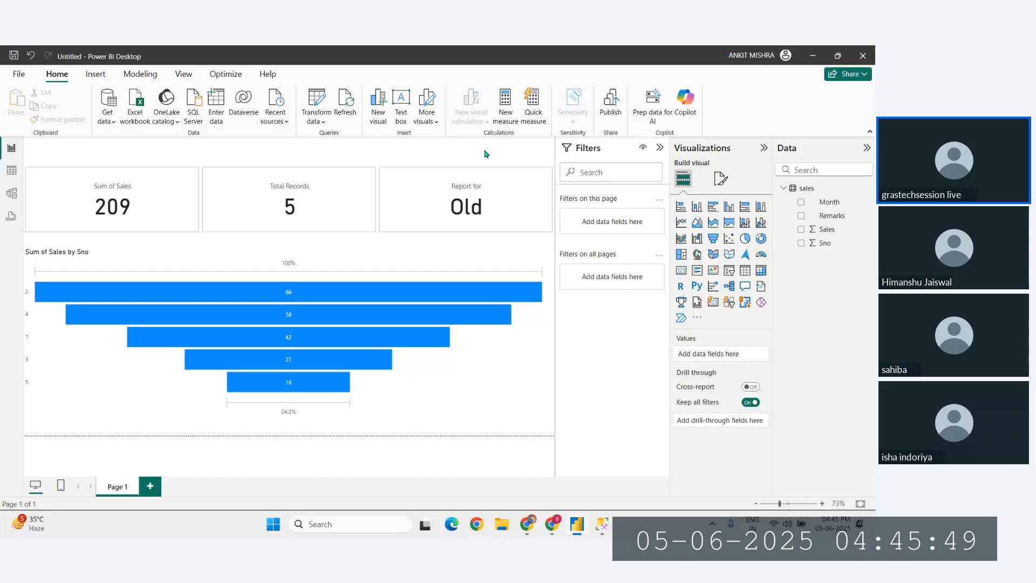
Set the database list parameter to june_db_new and apply the pending query changes to the report.
click(316, 123)
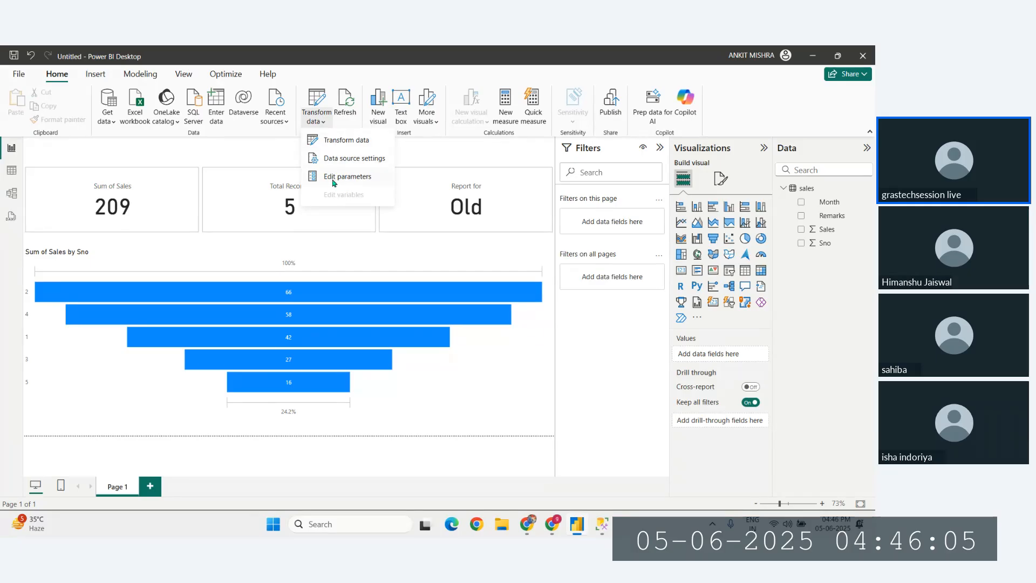
click(333, 182)
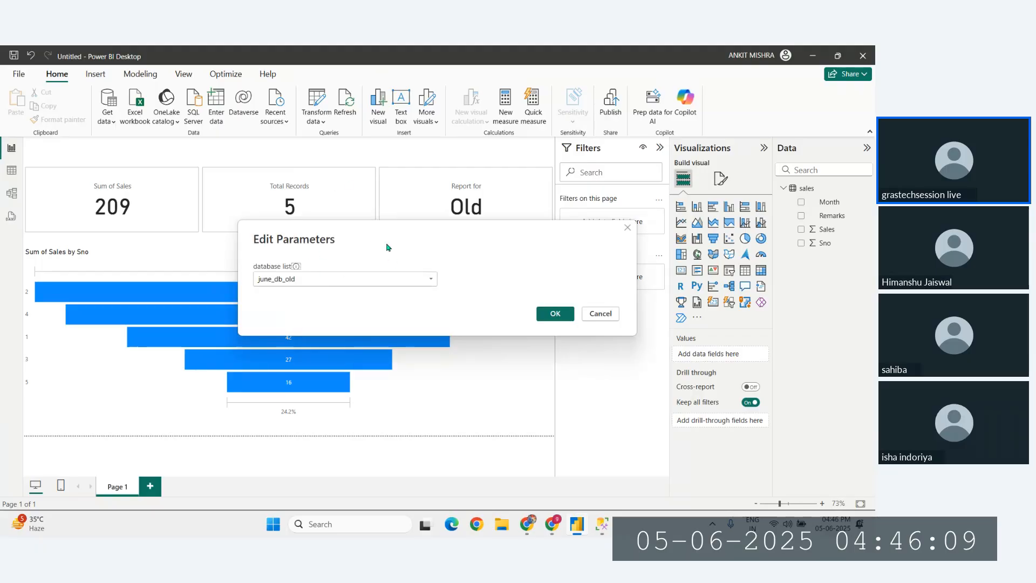
click(431, 279)
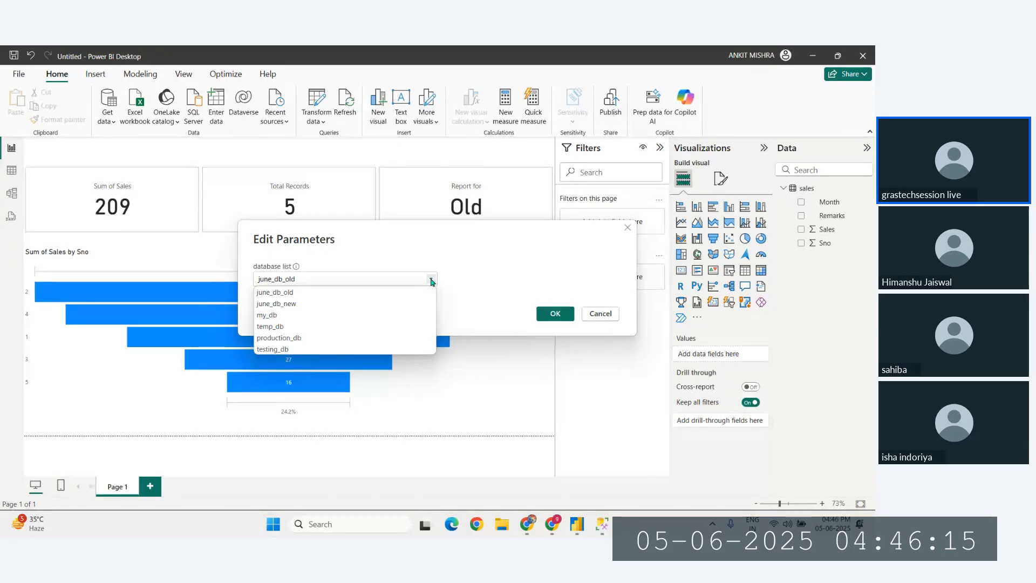
click(273, 305)
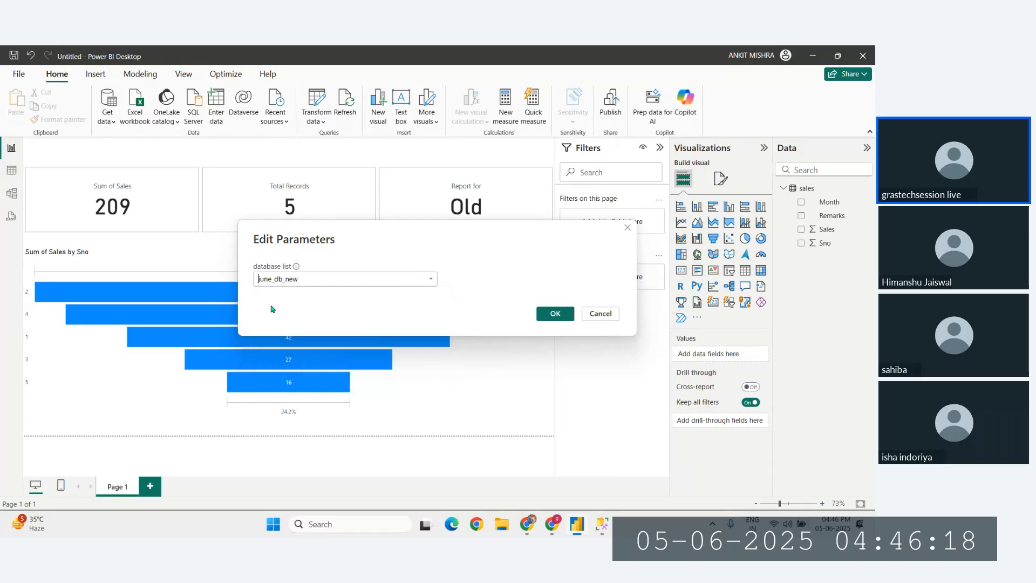
click(552, 316)
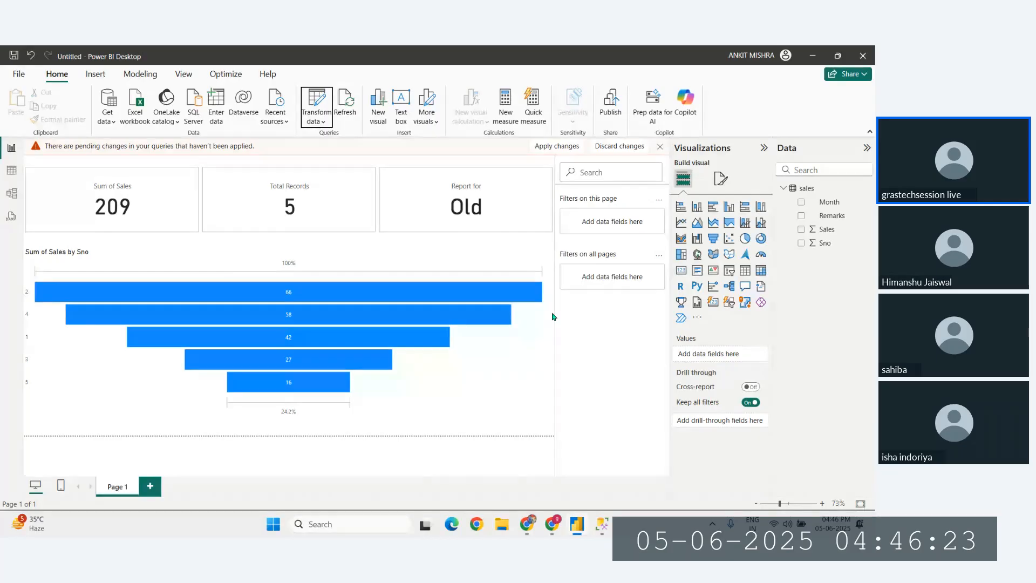
click(556, 146)
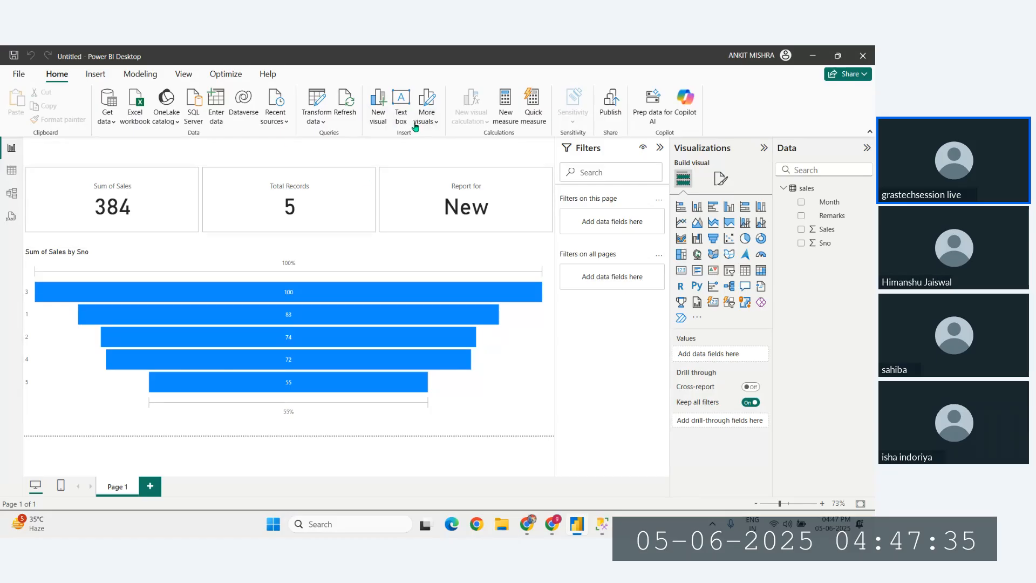
Try to switch the database list parameter to production_db and apply the pending query changes.
click(324, 120)
click(347, 175)
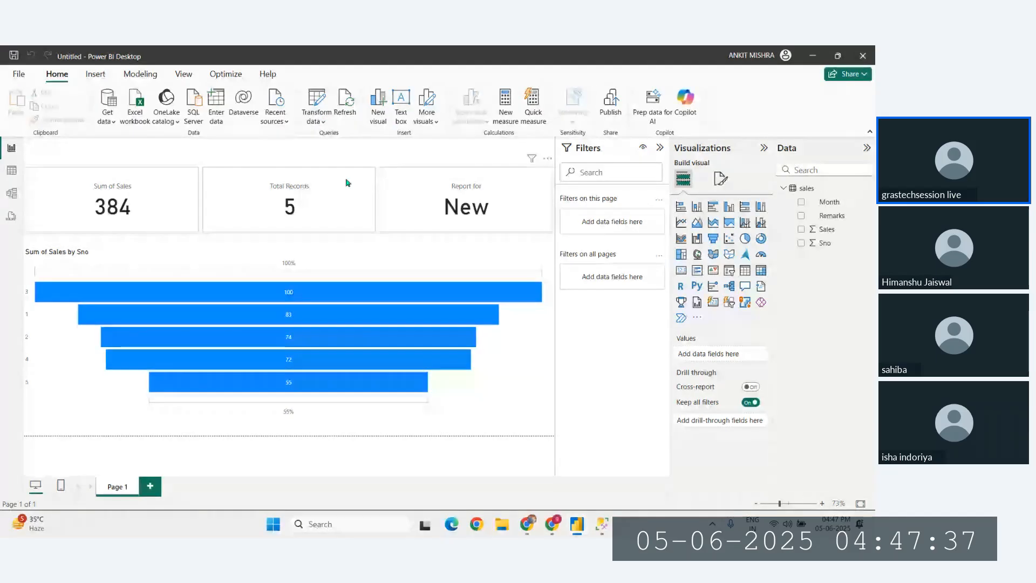
click(430, 279)
click(296, 338)
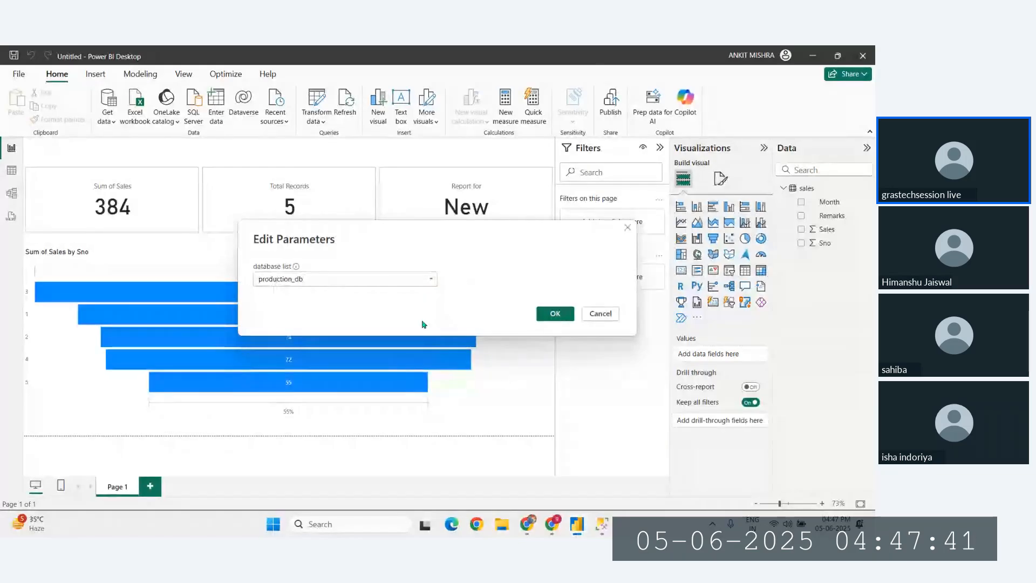
click(554, 314)
click(560, 146)
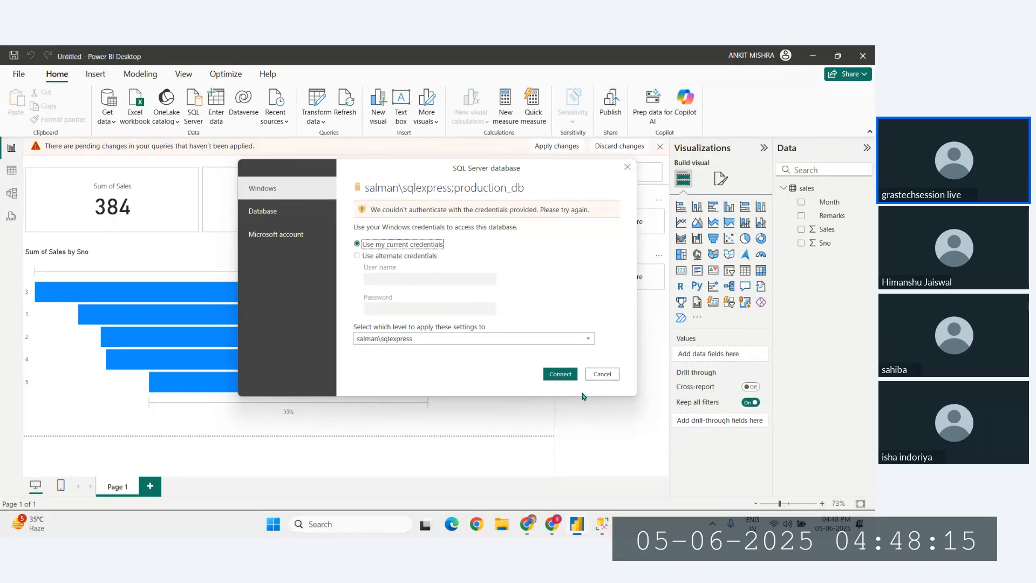
Try to connect to production_db with the current Windows credentials over an unencrypted connection, and cancel the load.
click(280, 210)
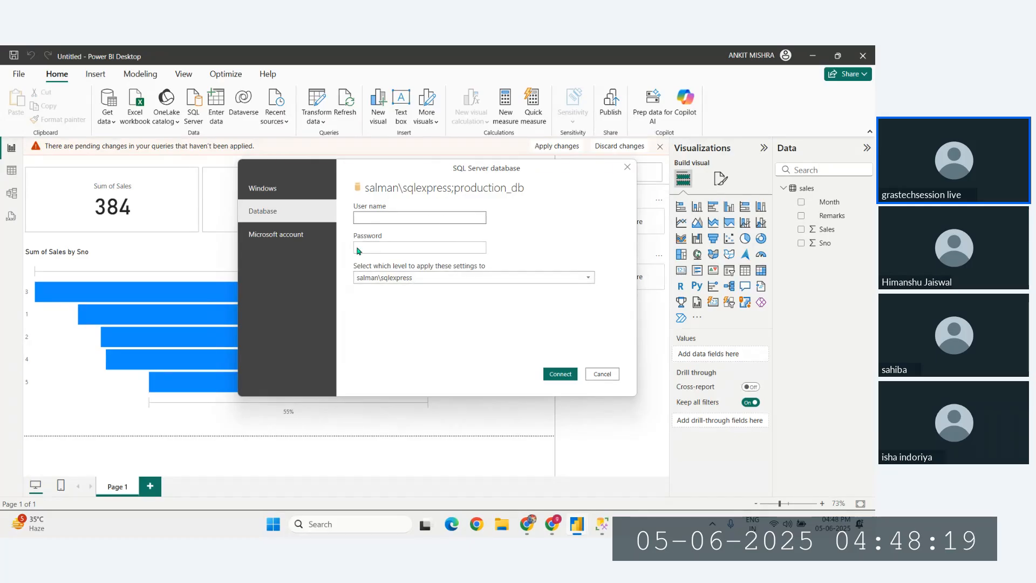
click(286, 189)
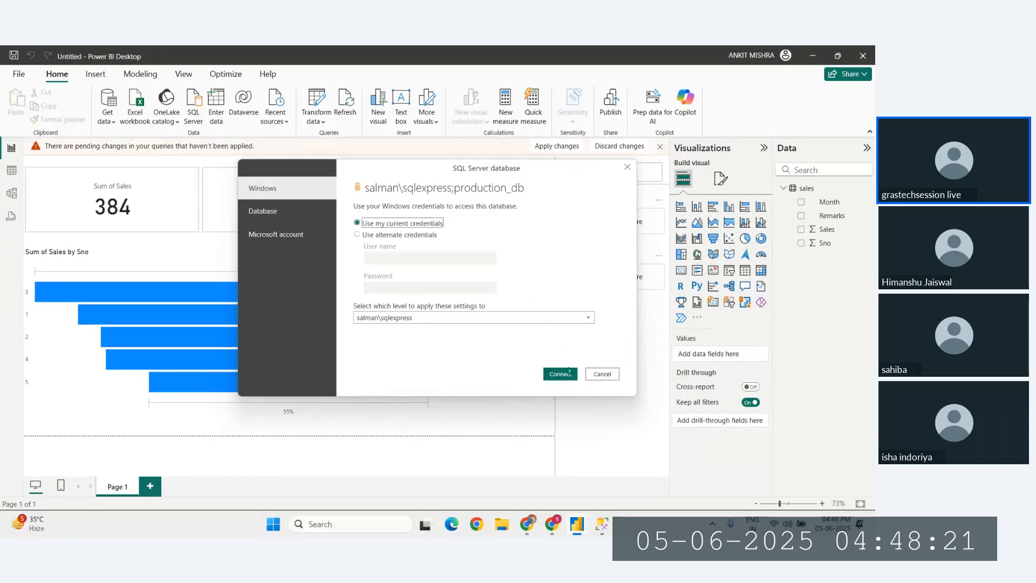
click(562, 377)
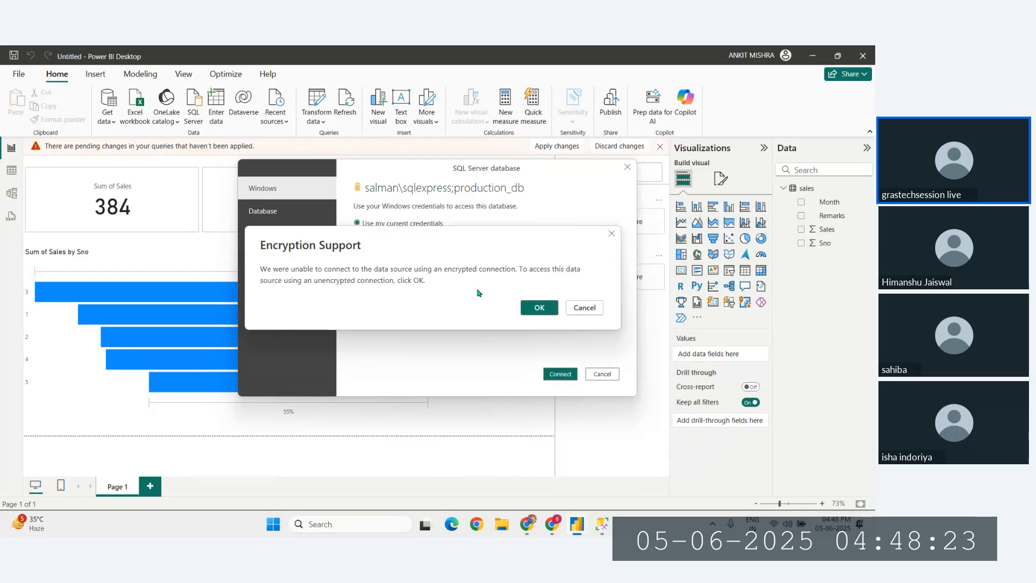
click(537, 305)
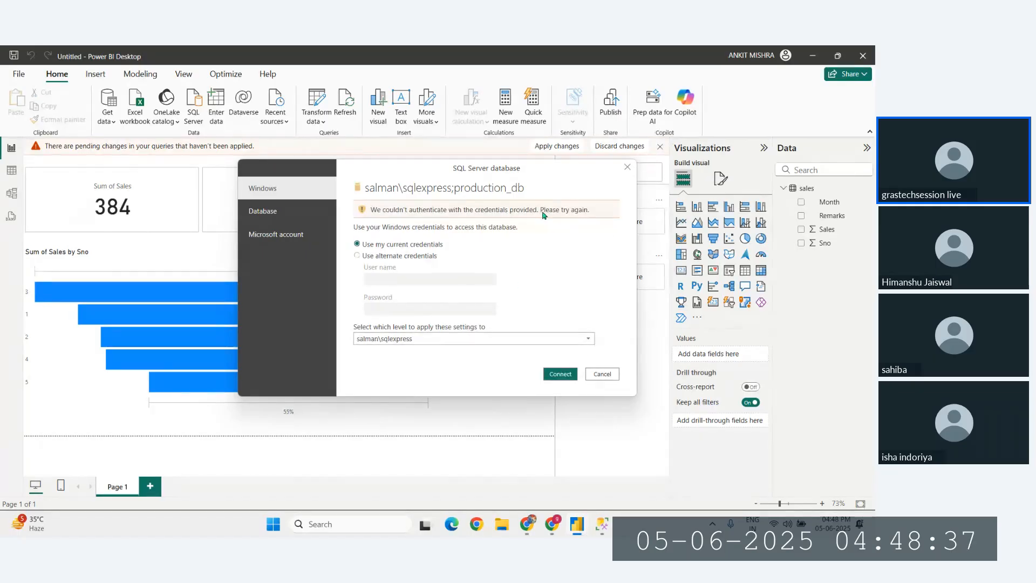
click(603, 376)
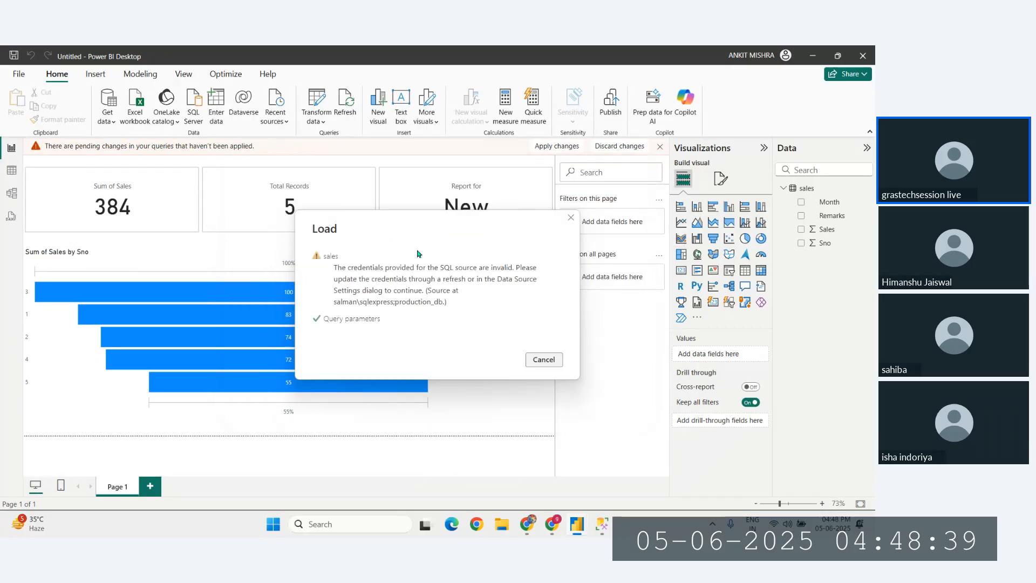
click(544, 359)
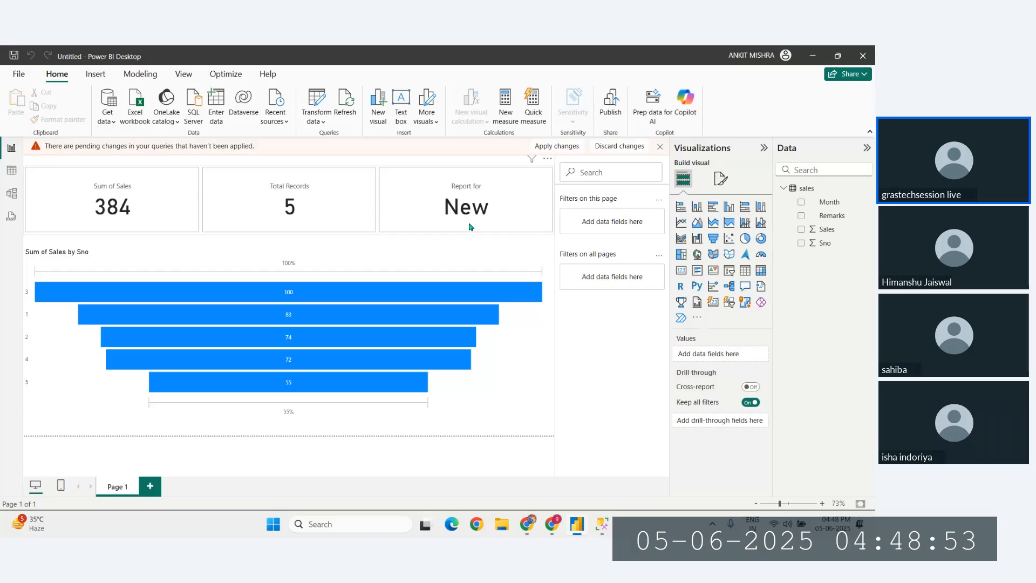
Open the database list parameter for management in Power Query Editor and delete temp_db from its suggested values.
click(319, 102)
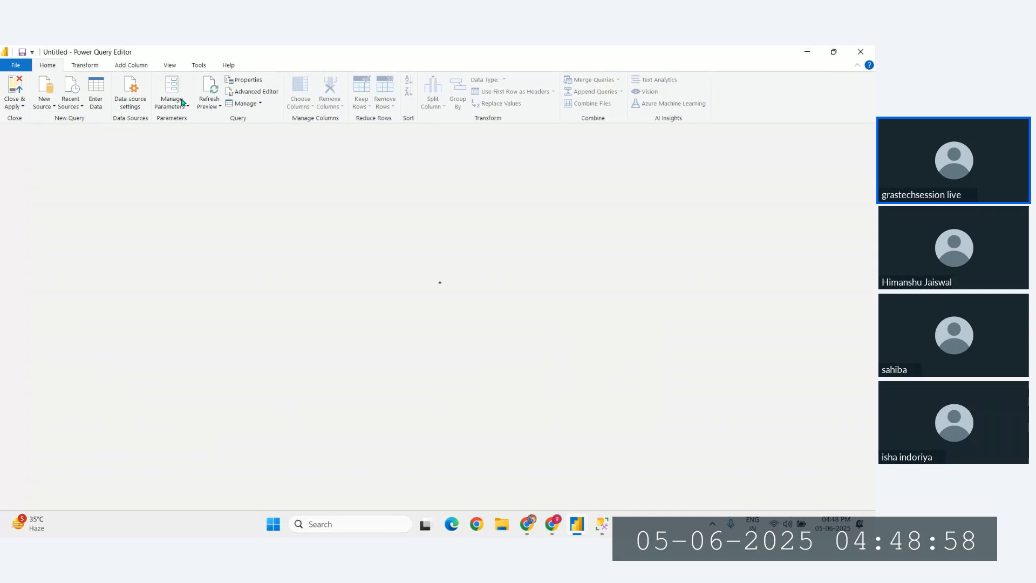
click(183, 103)
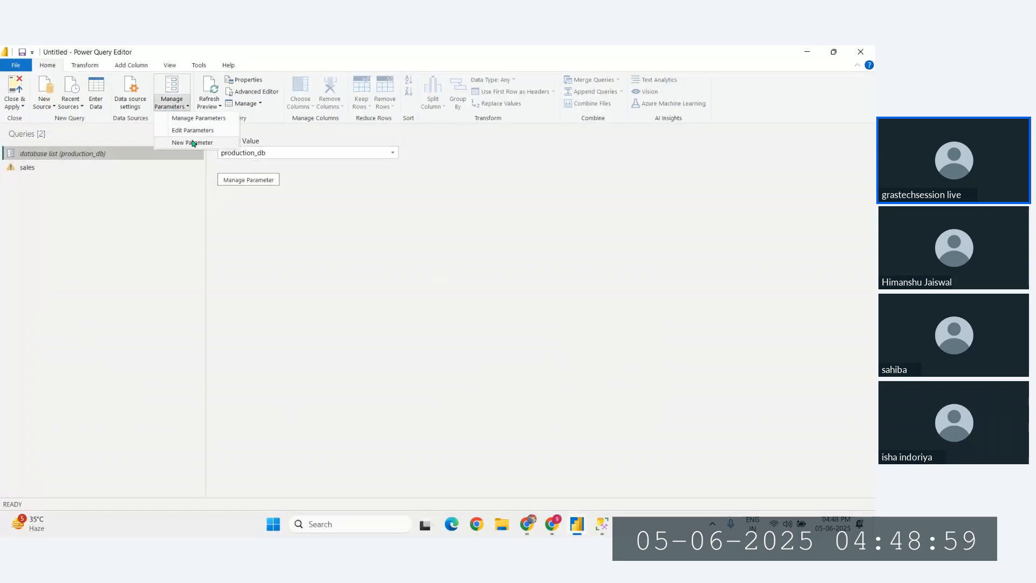
click(187, 131)
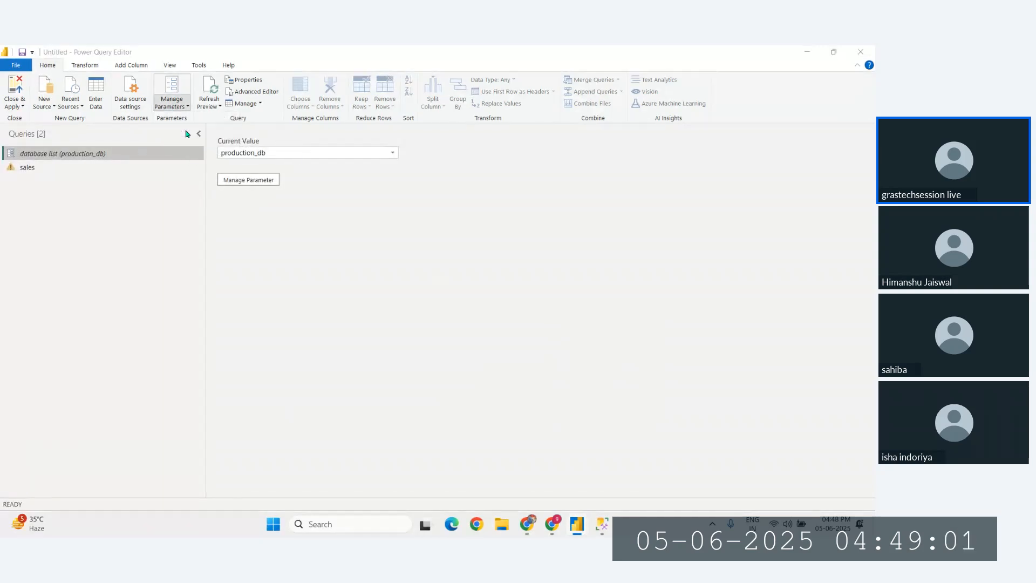
click(556, 315)
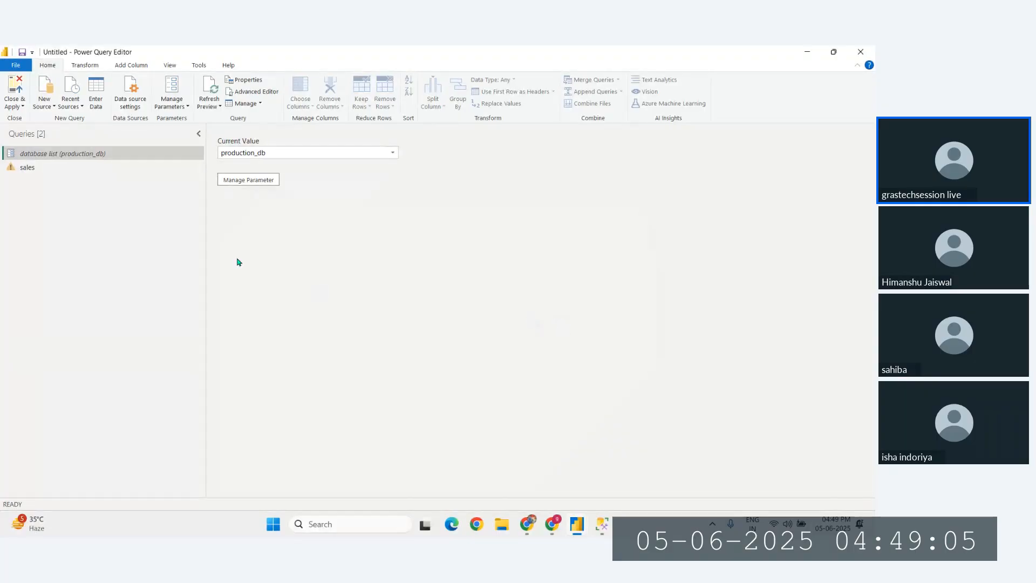
click(250, 182)
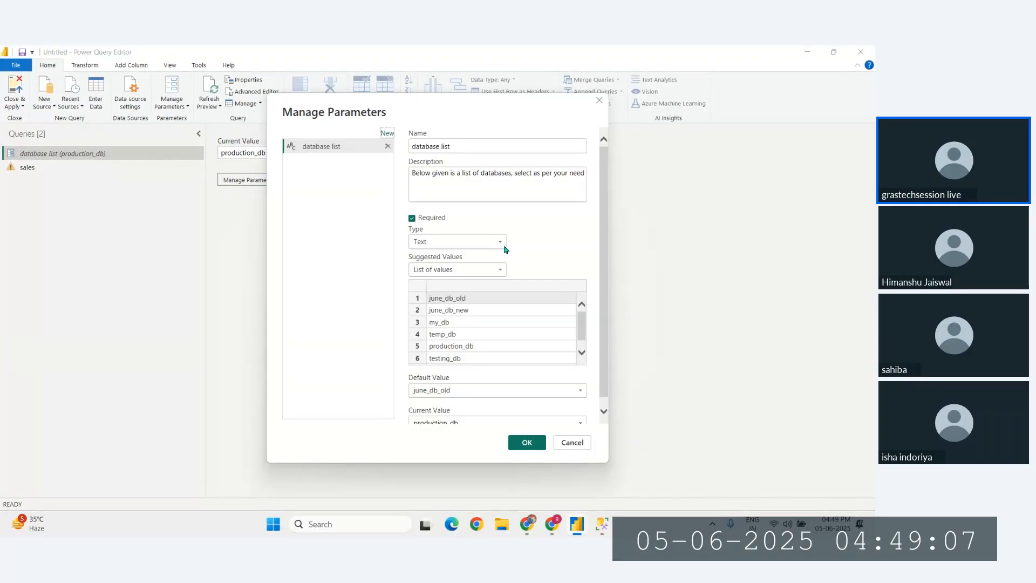
scroll(490, 350, down, 1)
scroll(489, 351, up, 1)
click(451, 347)
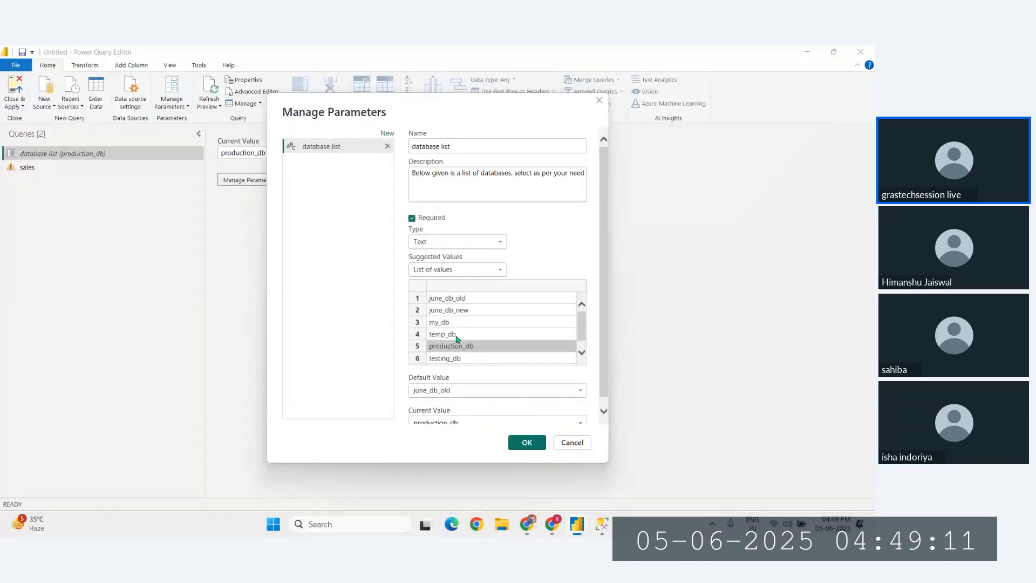
click(453, 335)
right_click(456, 334)
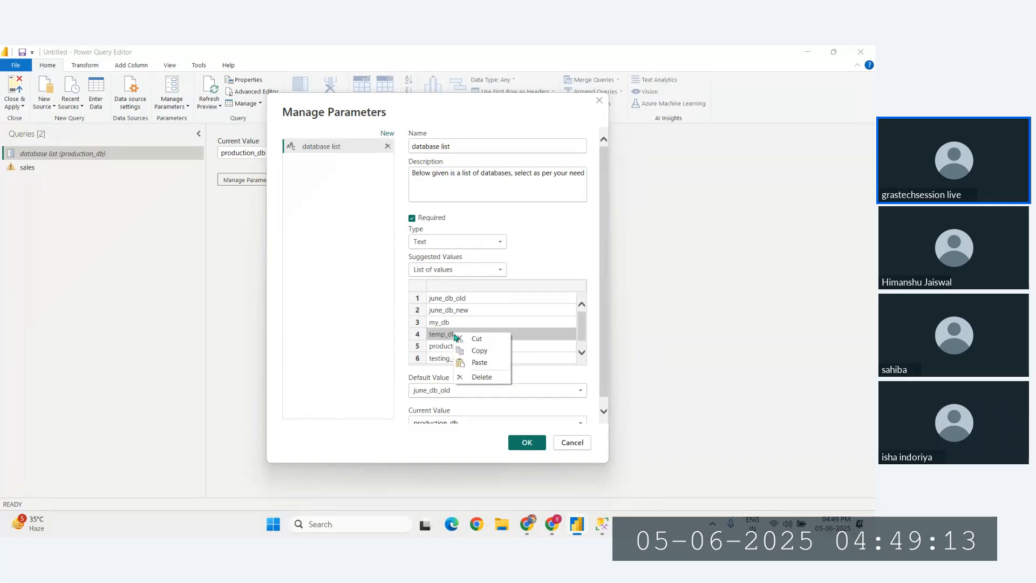
click(483, 377)
Delete production_db and testing_db from the database list parameter's suggested values.
click(451, 348)
right_click(450, 348)
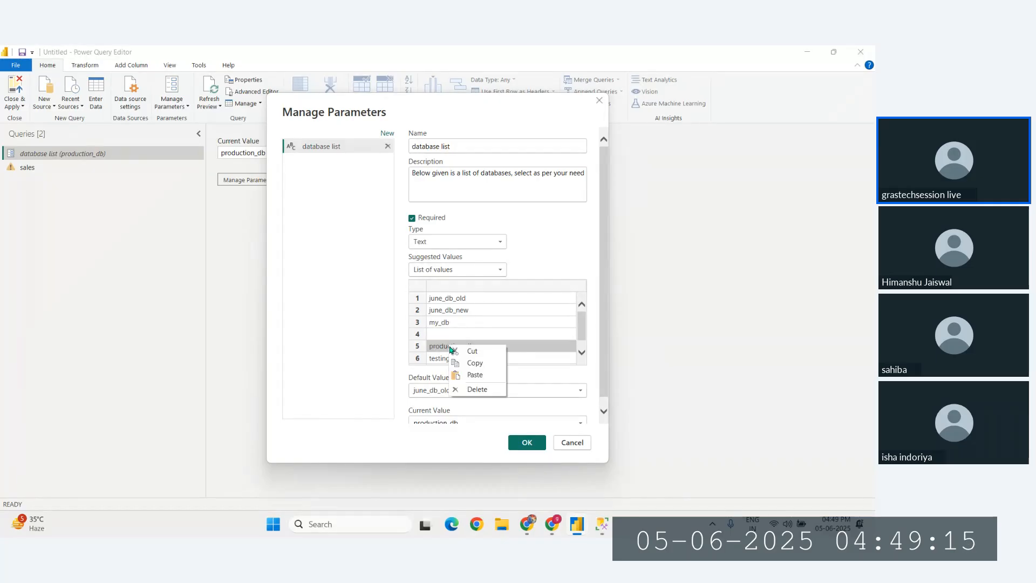
click(481, 389)
click(449, 358)
right_click(449, 358)
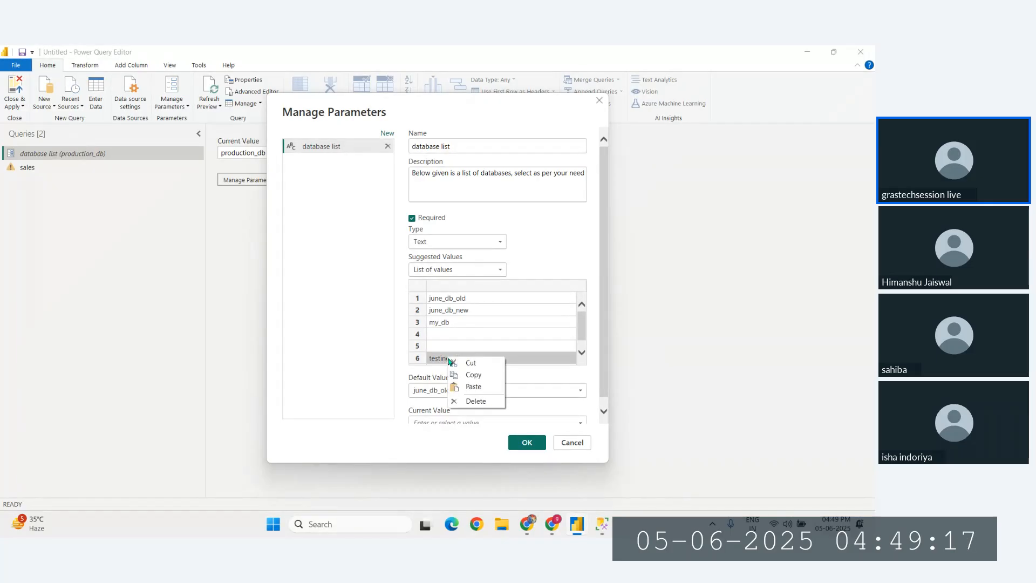
click(477, 399)
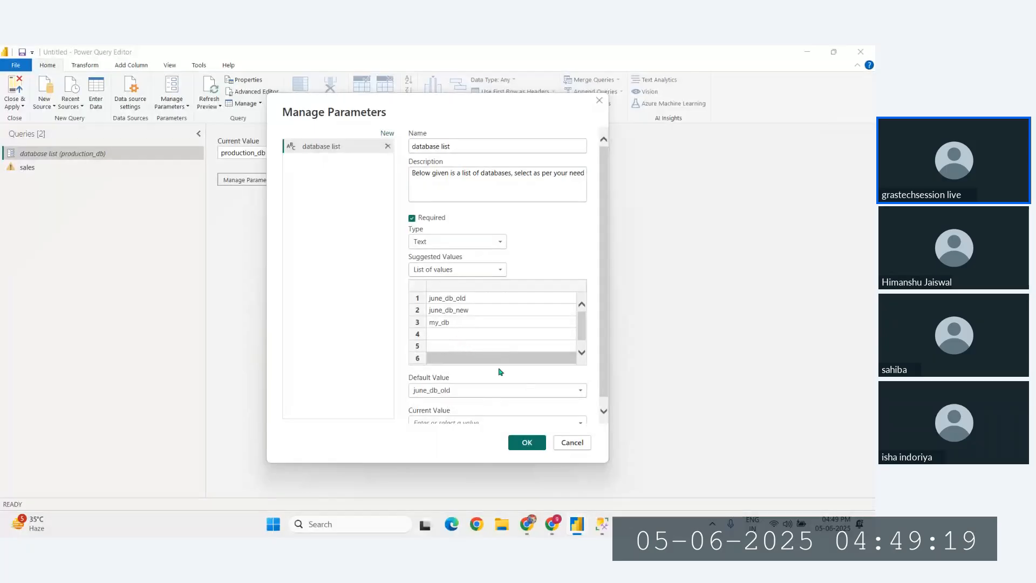
Set the database list parameter's current value to june_db_old, and close and apply the query changes.
scroll(582, 412, down, 1)
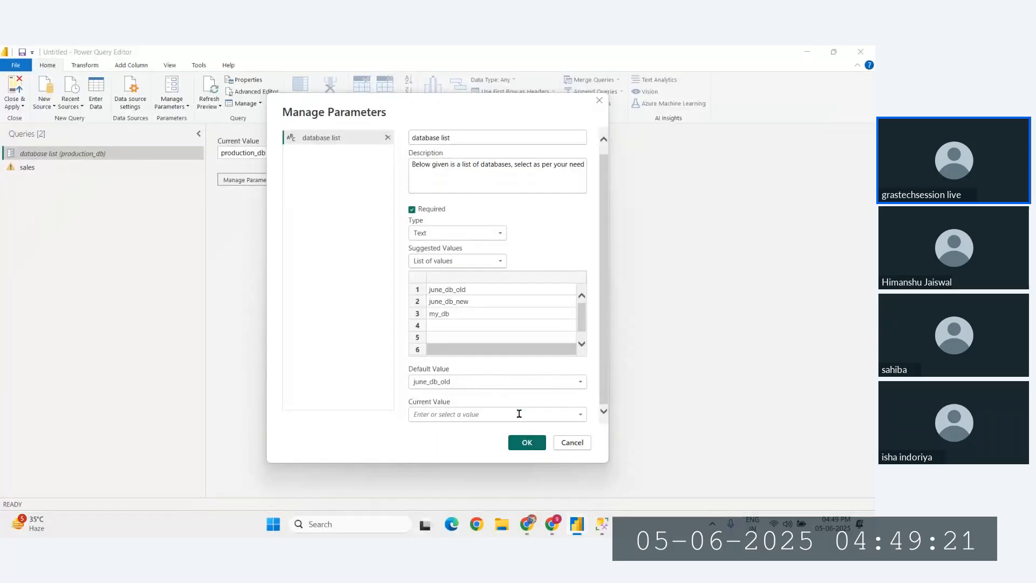
click(580, 414)
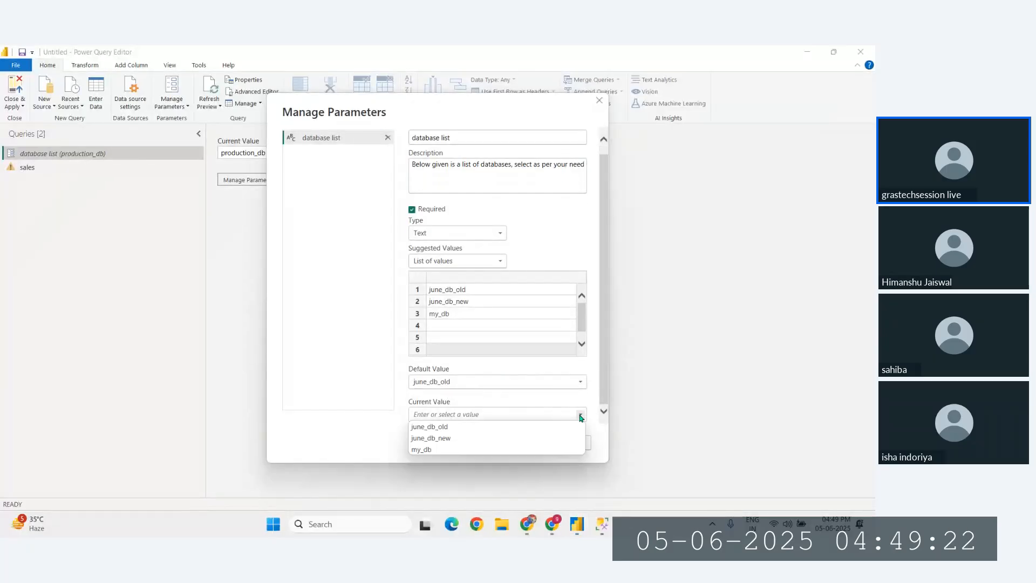
click(455, 437)
click(534, 440)
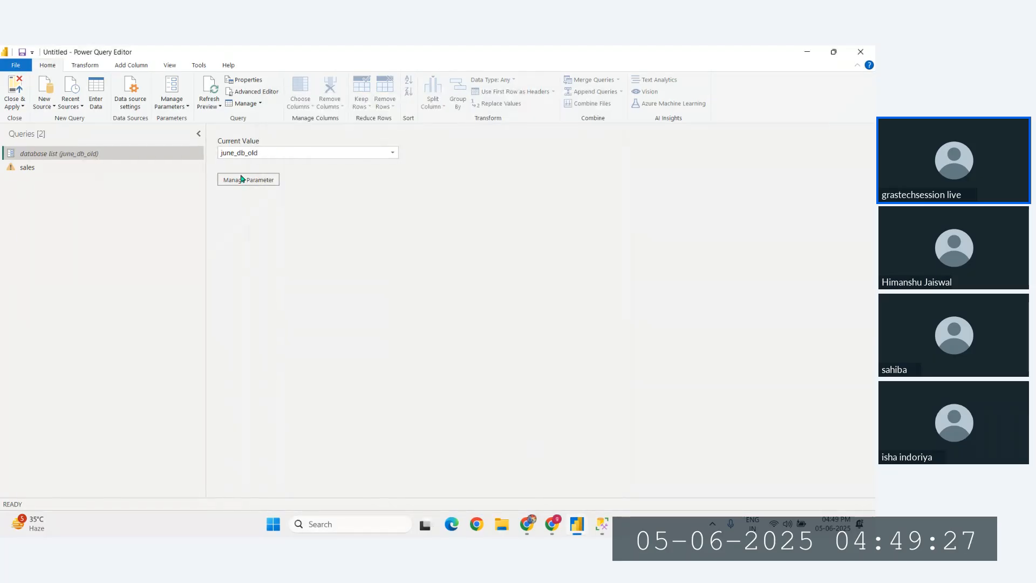
click(58, 170)
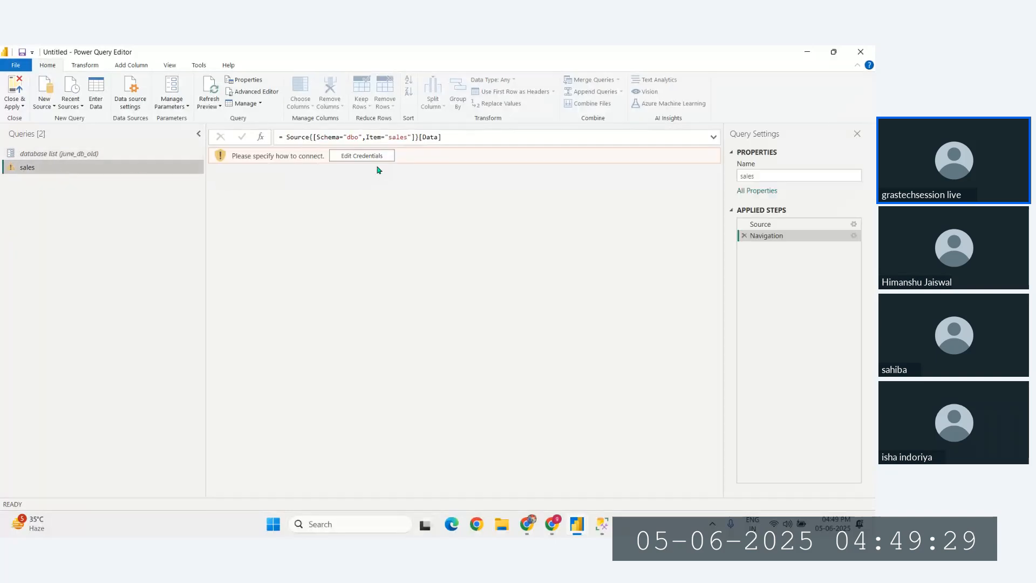
click(14, 91)
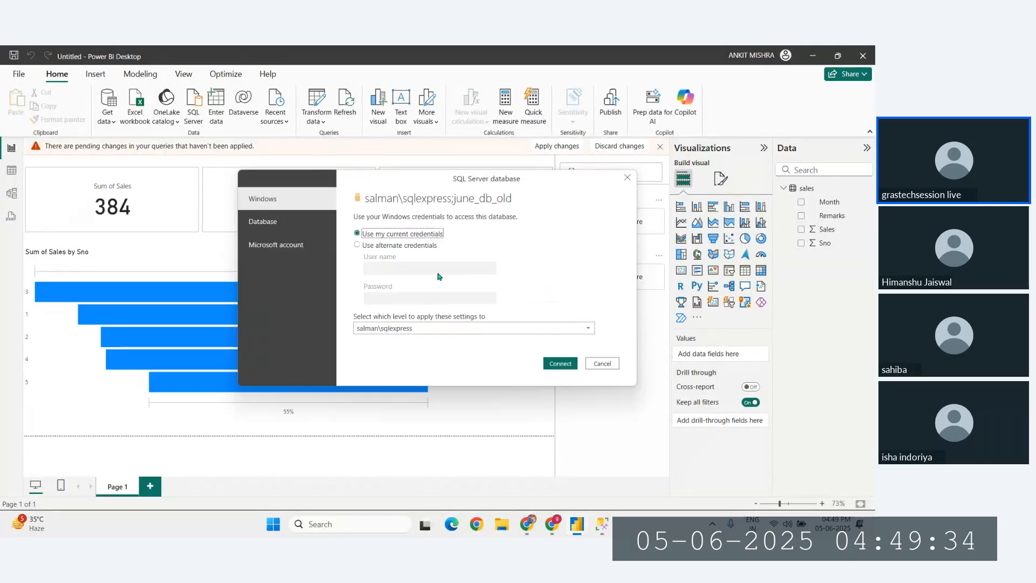
Cancel the june_db_old connection and load, and set the database list parameter to june_db_new.
click(601, 363)
click(543, 331)
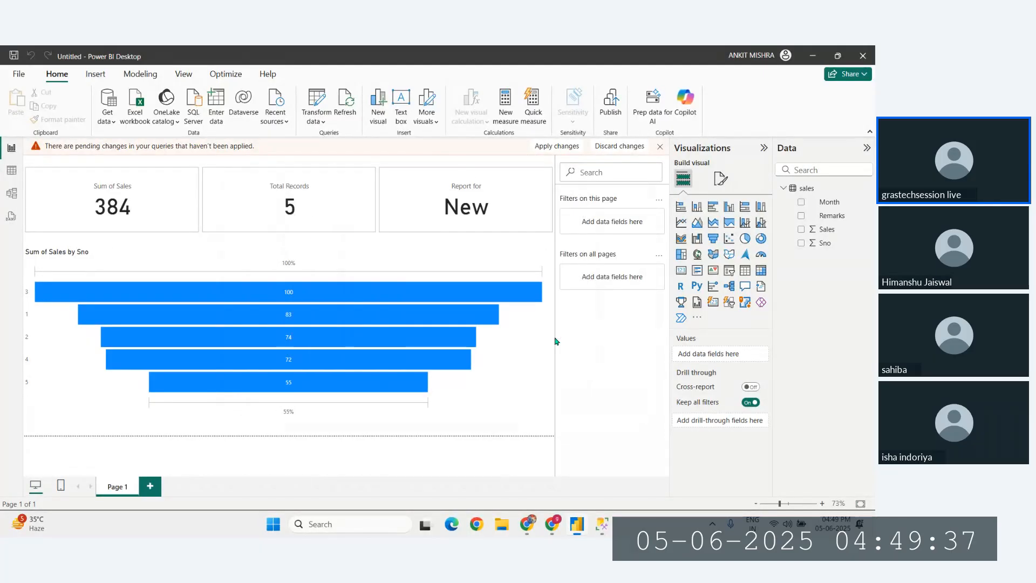
click(317, 119)
click(335, 179)
click(430, 279)
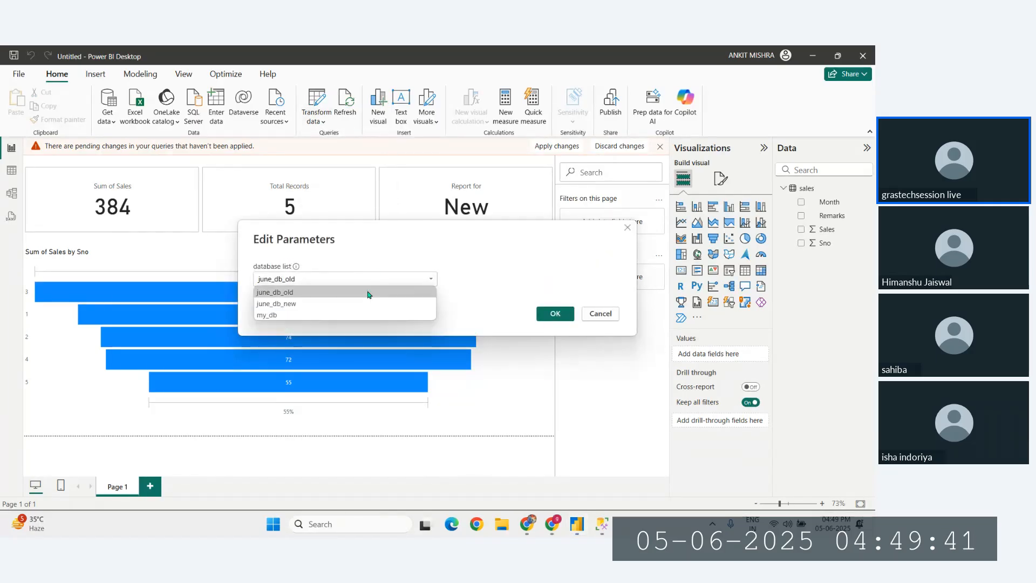
click(319, 305)
click(557, 313)
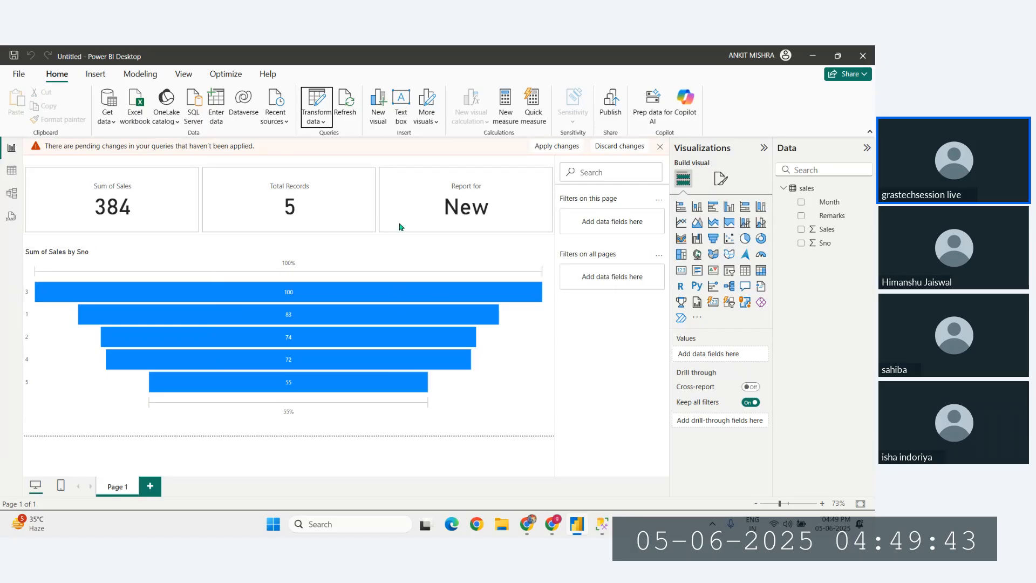
Apply the pending query changes, connecting to june_db_new with the current Windows credentials.
click(577, 152)
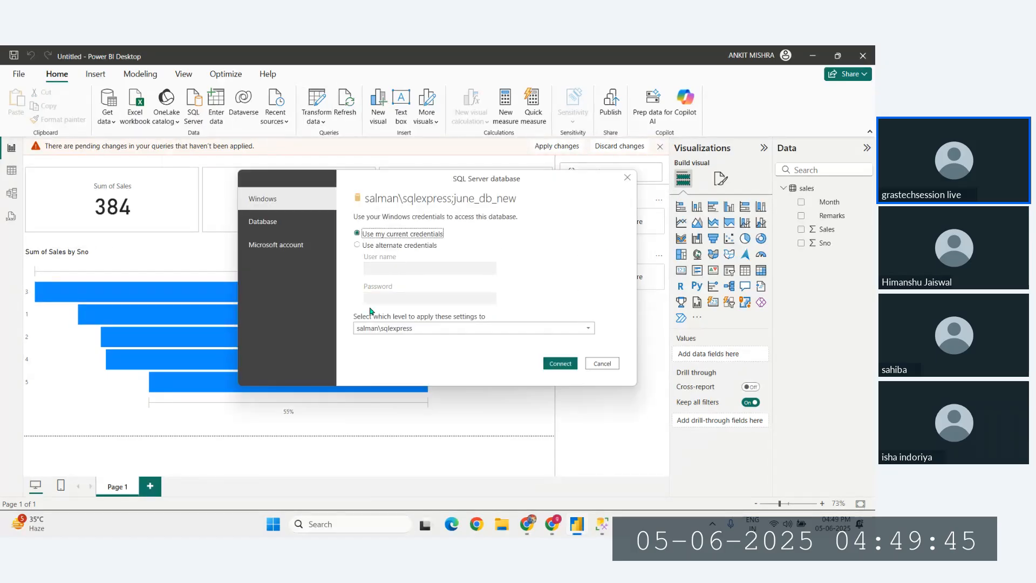
click(559, 363)
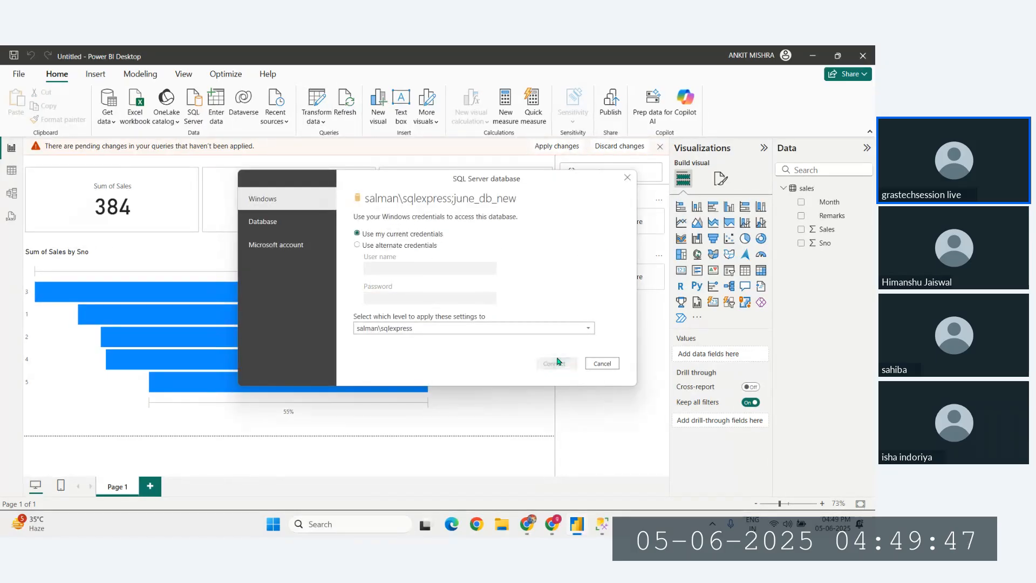
click(539, 306)
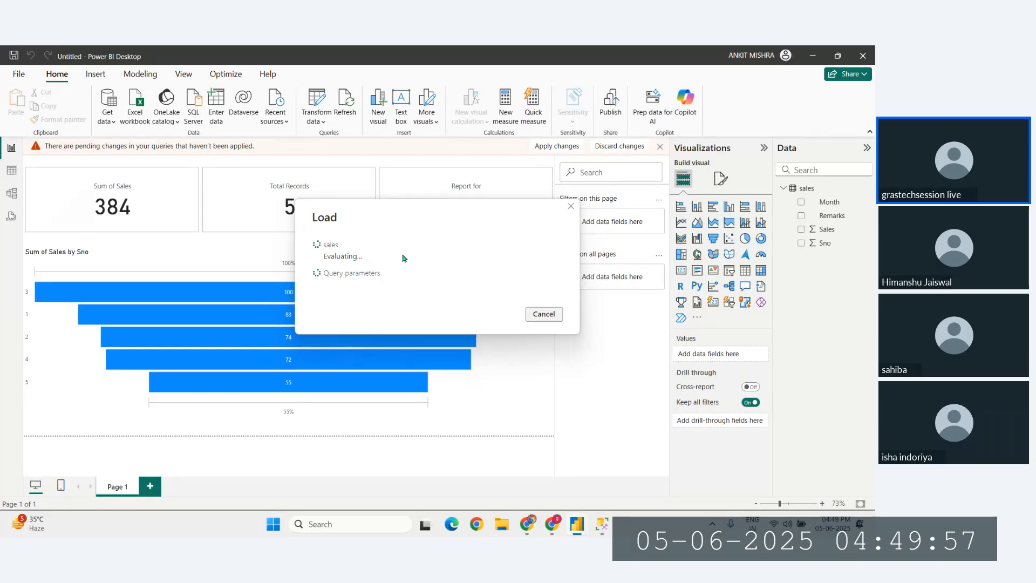
Switch to the Chrome meeting window and search the web for "manage parameters in powerbi" in a new tab.
mouse_move(551, 525)
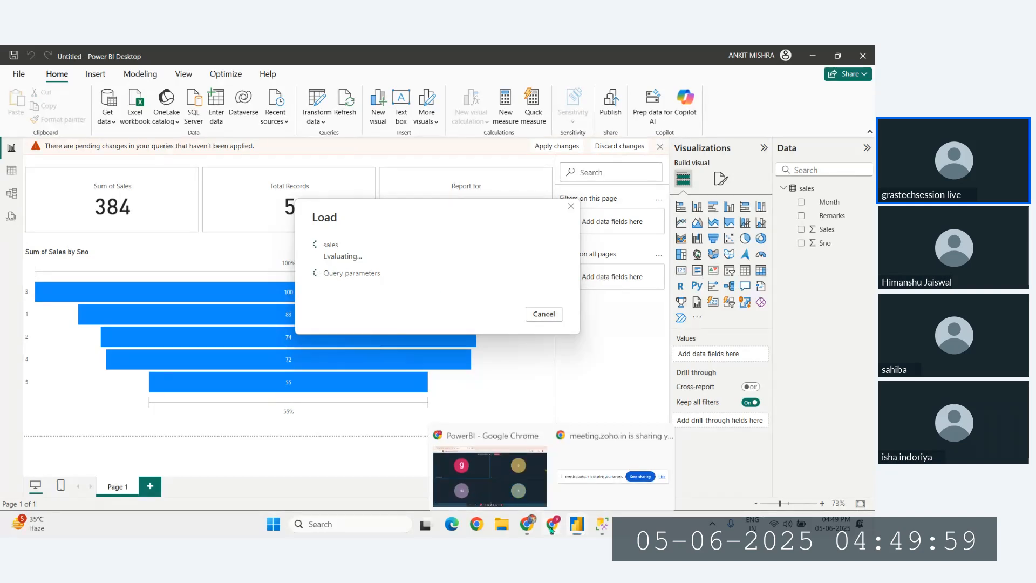
click(479, 458)
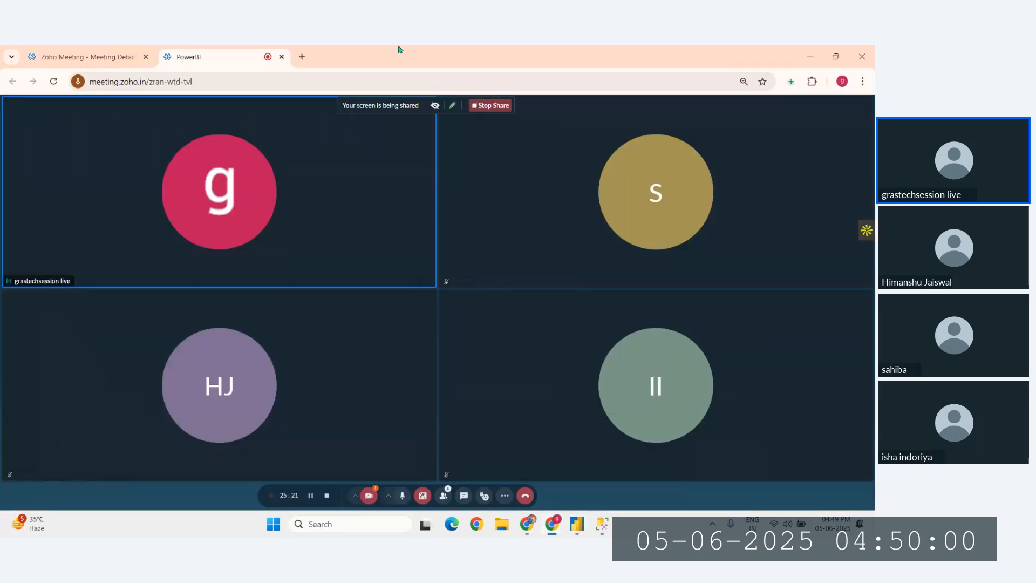
click(301, 56)
text(manag)
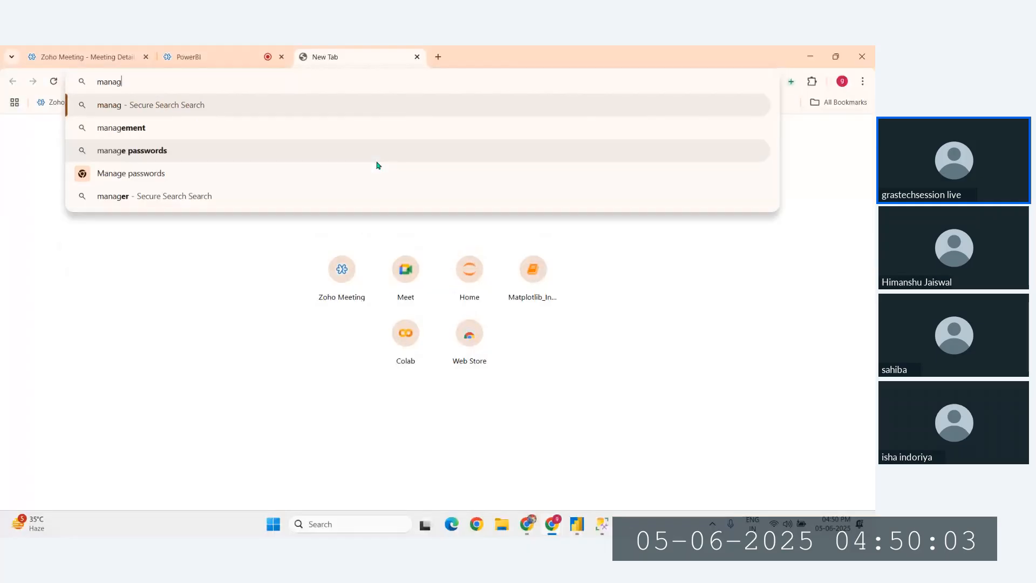
text(e parameters)
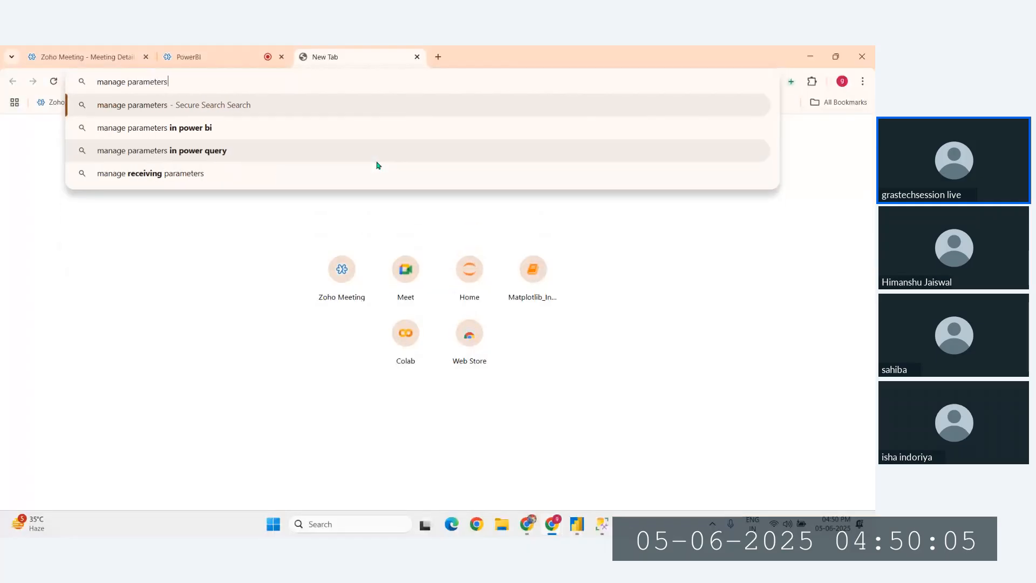
text( in powerbi)
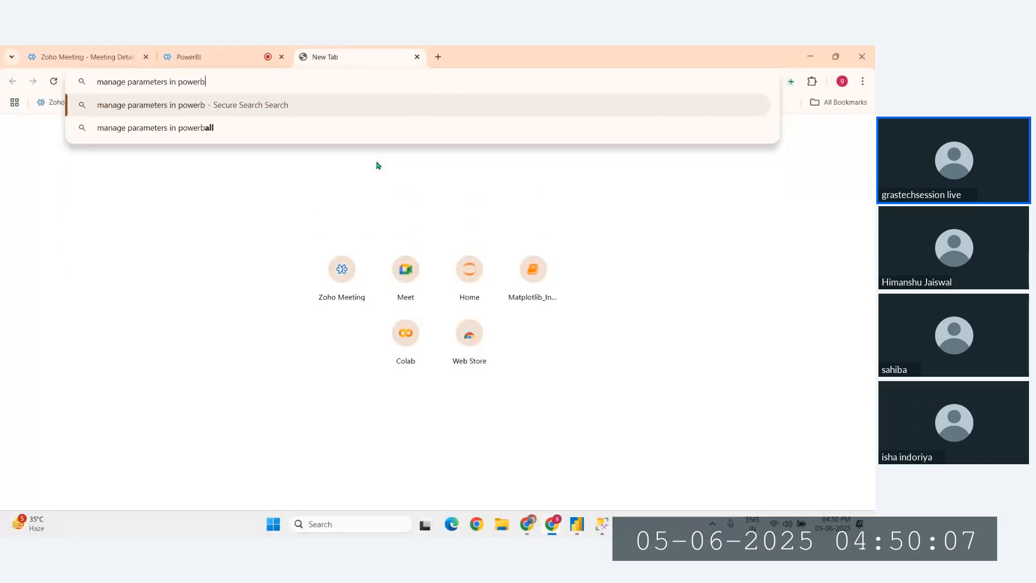
key(Return)
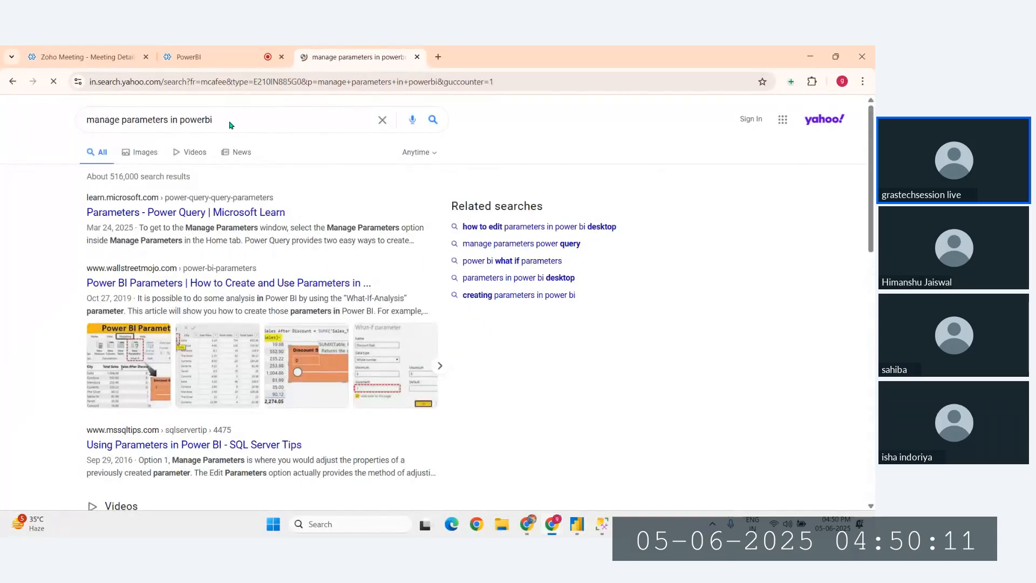
Copy the search phrase and search Google for "manage parameters in powerbi" in a new tab of the WhatsApp Chrome window.
click(232, 120)
key(ctrl+a)
key(ctrl+c)
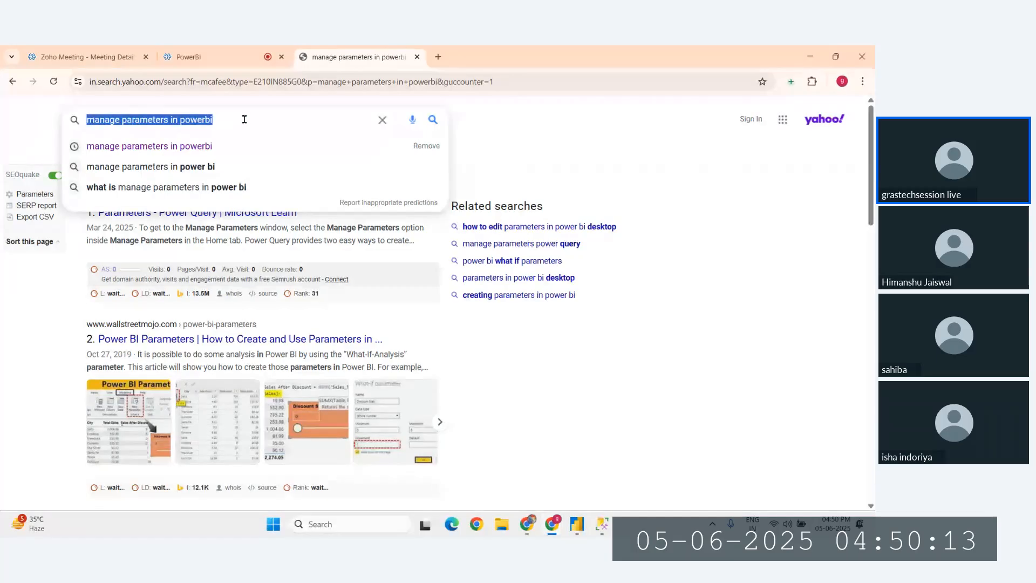
key(BackSpace)
click(532, 526)
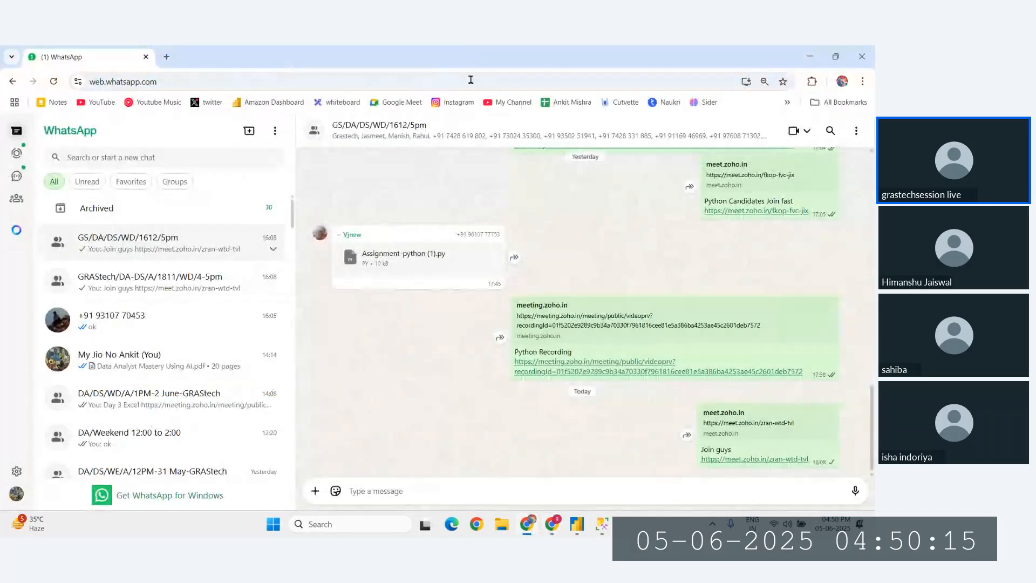
click(171, 57)
key(ctrl+v)
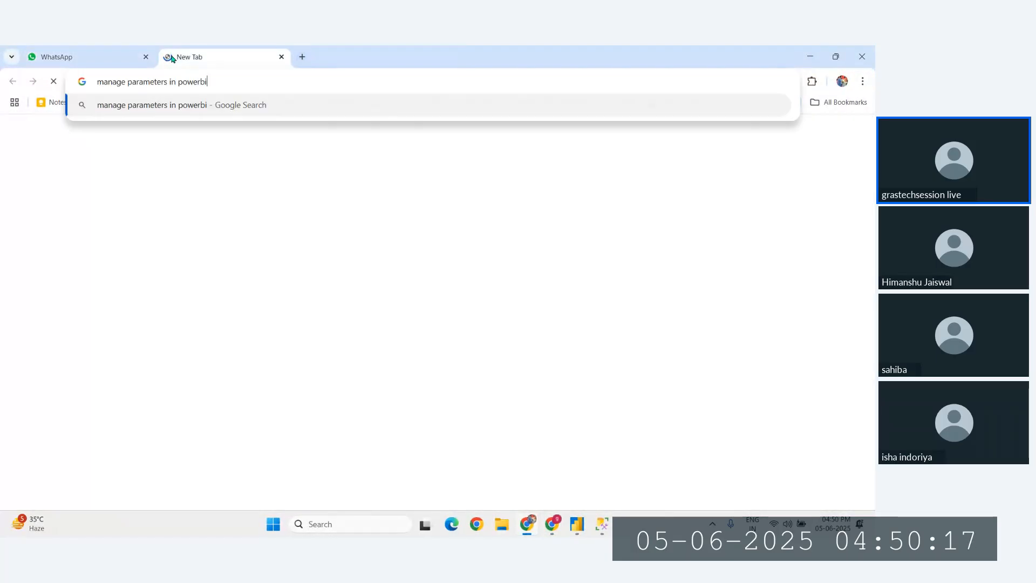
key(Return)
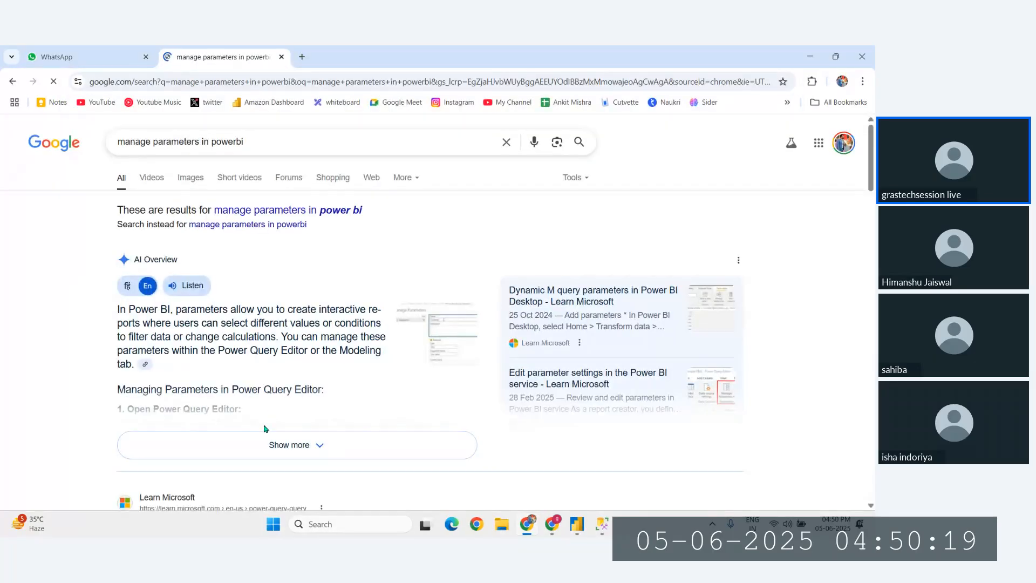
Examine Google's AI Overview of Power BI parameters, highlighting how they let users select values or conditions to filter data or change calculations.
key(ctrl+plus)
key(ctrl+plus)
key(ctrl+plus)
key(ctrl+plus)
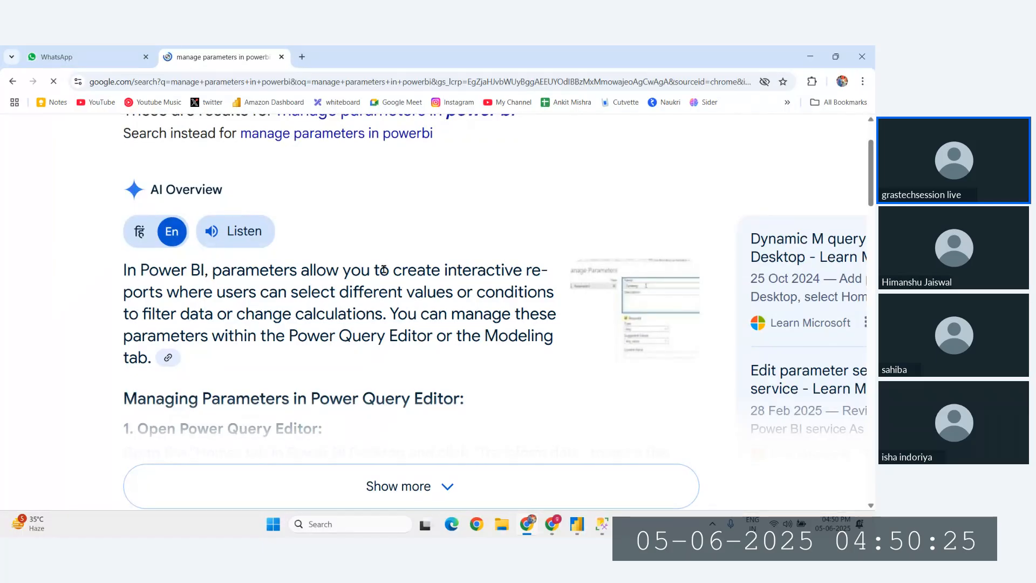
click(531, 531)
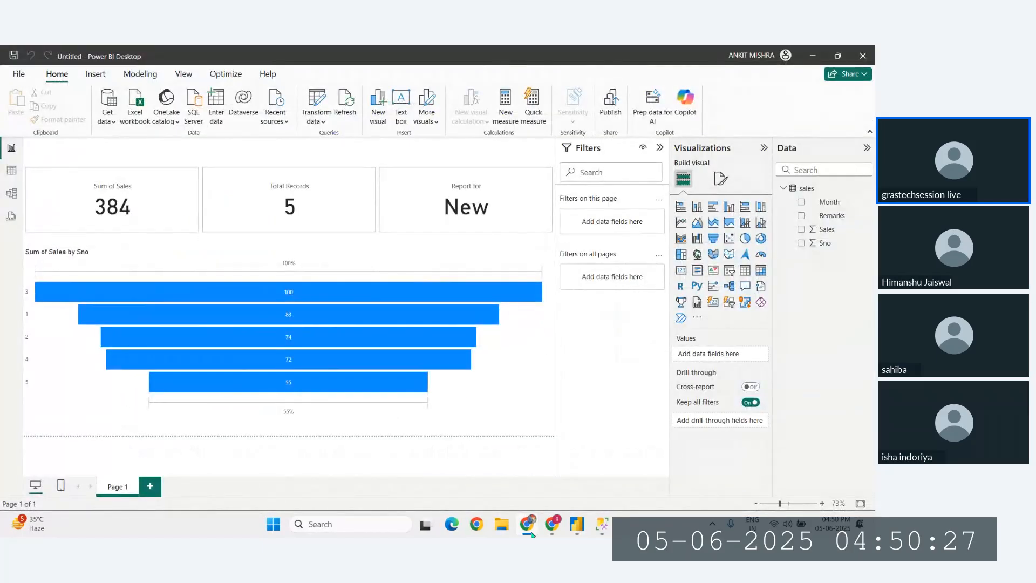
mouse_move(531, 532)
click(517, 437)
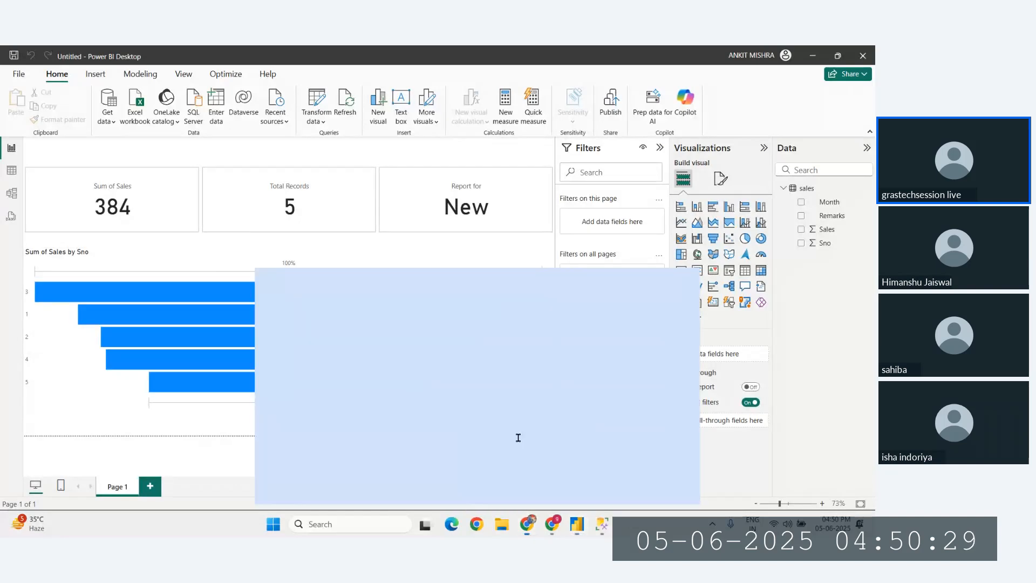
drag(166, 292, 371, 317)
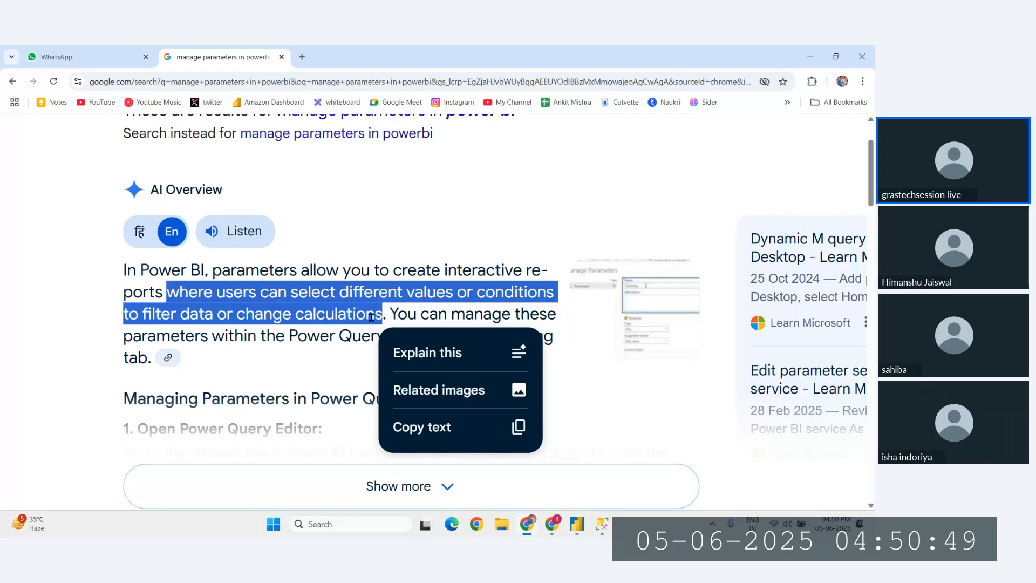
click(354, 295)
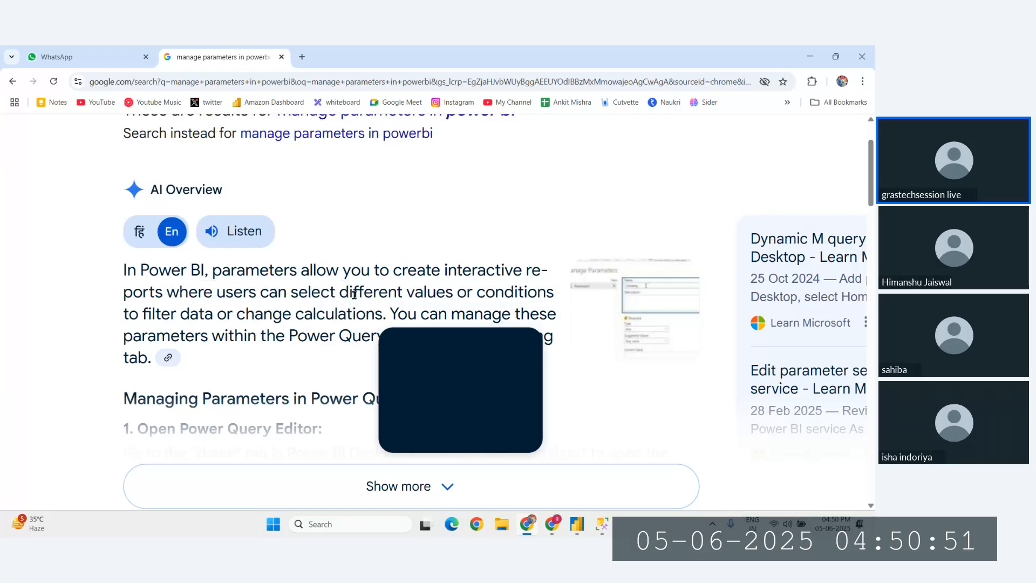
scroll(354, 294, down, 3)
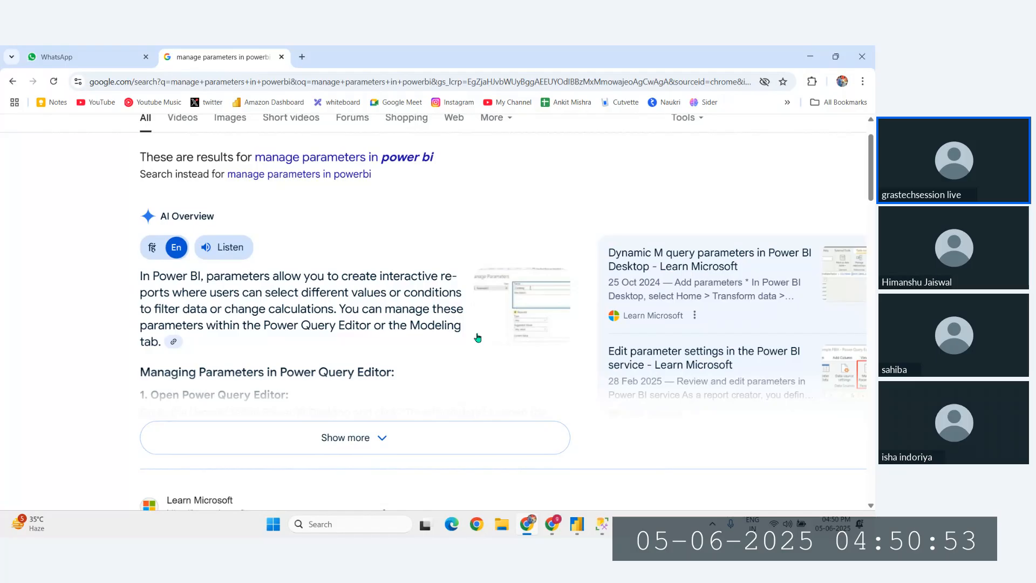
Switch back to Power BI Desktop and open the sales query's Source step settings in Power Query Editor.
click(576, 524)
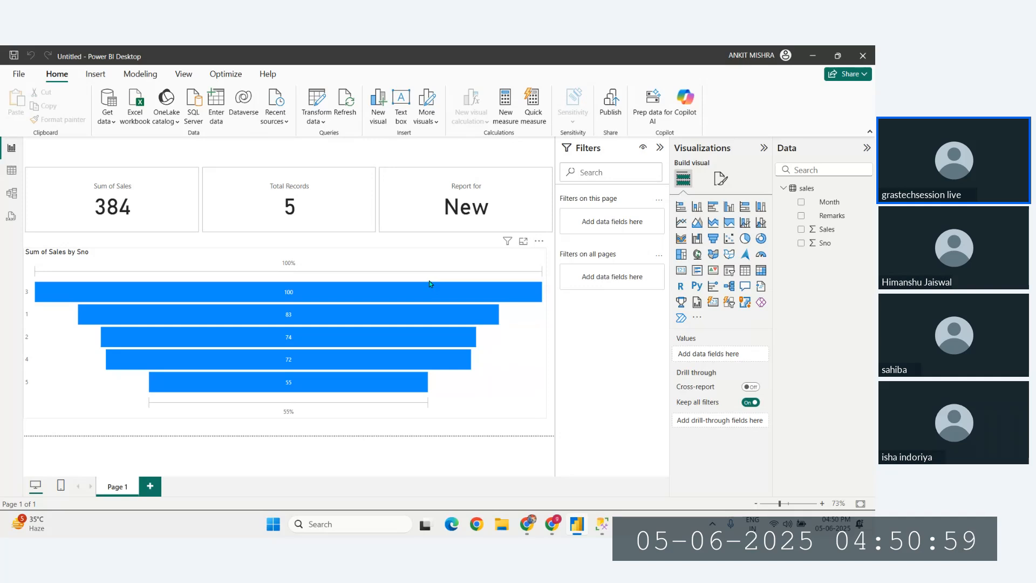
click(317, 122)
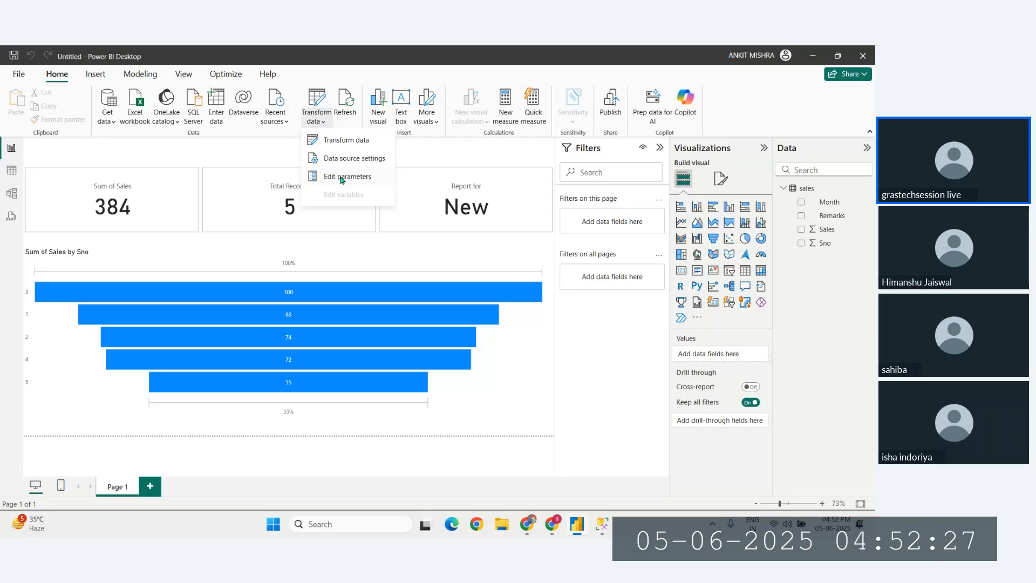
click(337, 140)
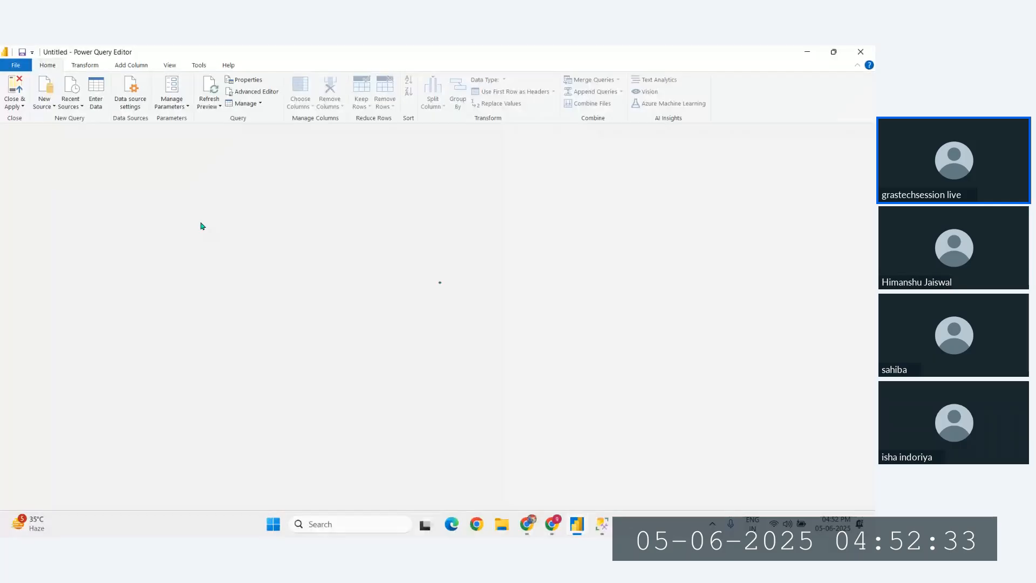
click(27, 168)
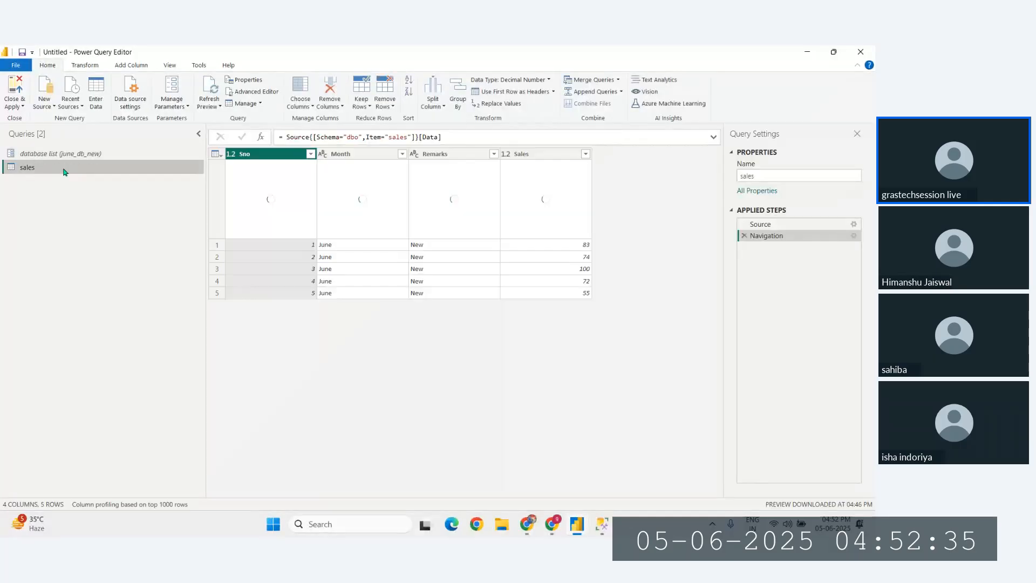
click(763, 226)
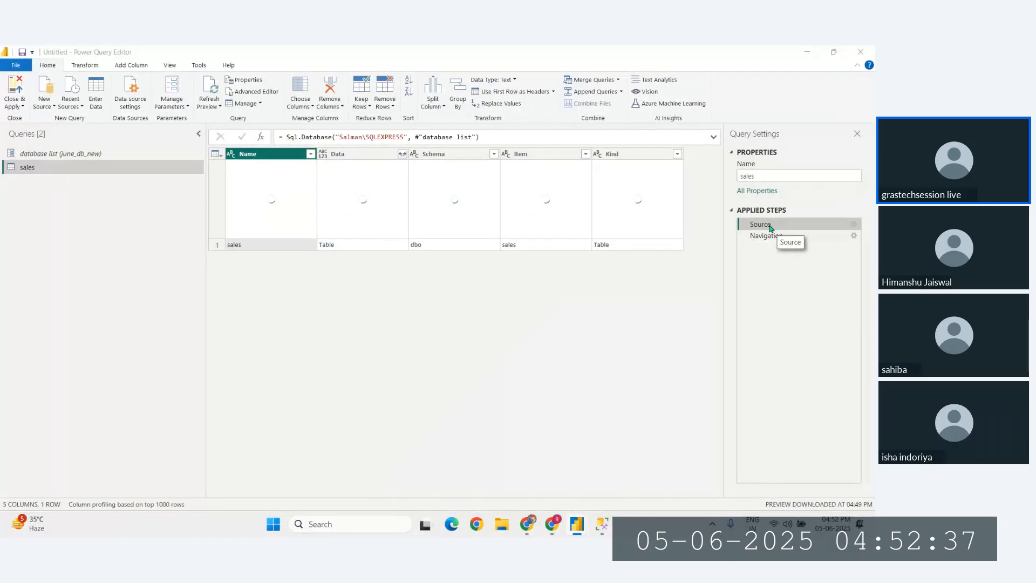
double_click(763, 226)
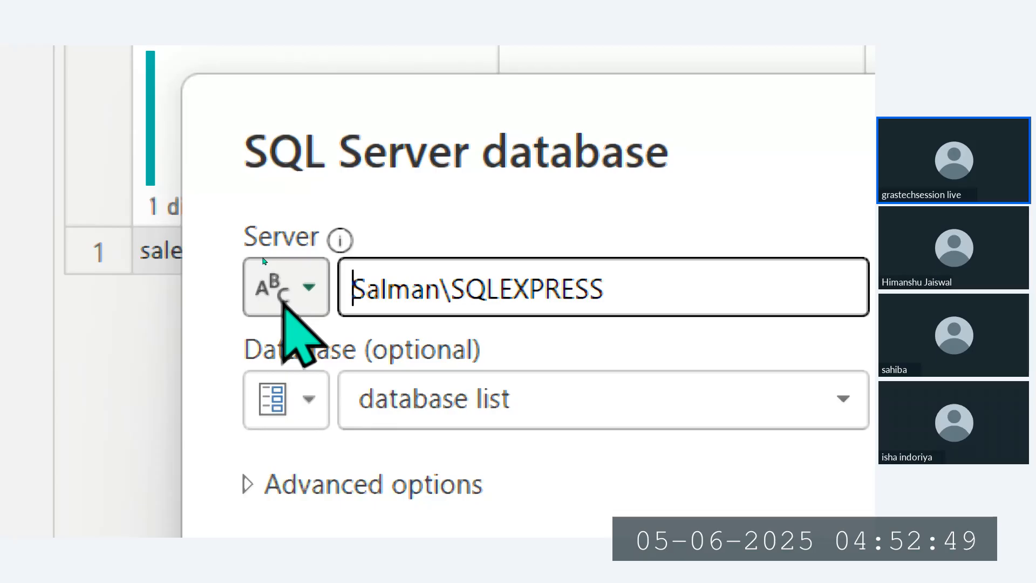
Review the input type options for the server in the SQL Server database settings, and cancel without changes.
click(283, 294)
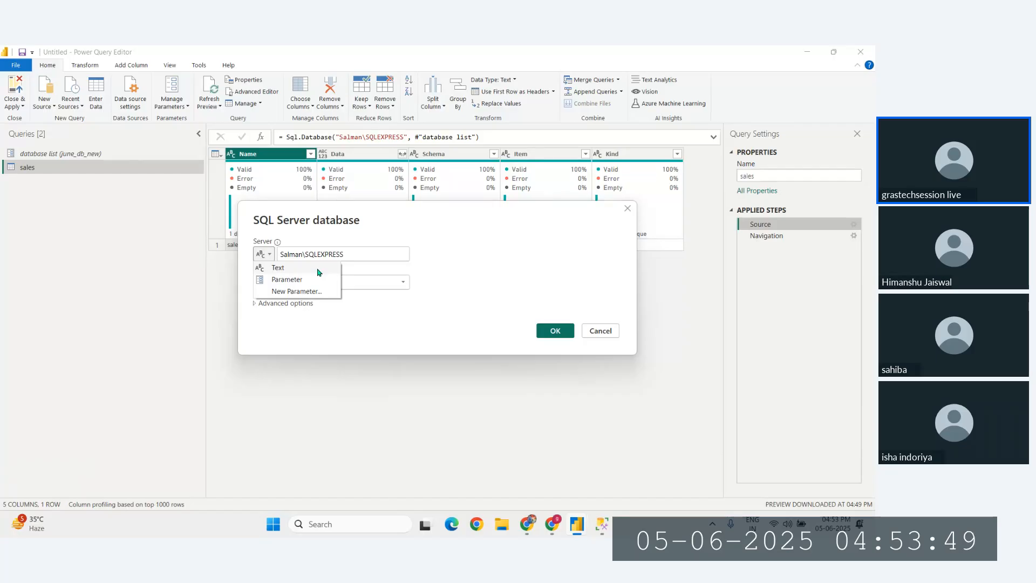
click(345, 255)
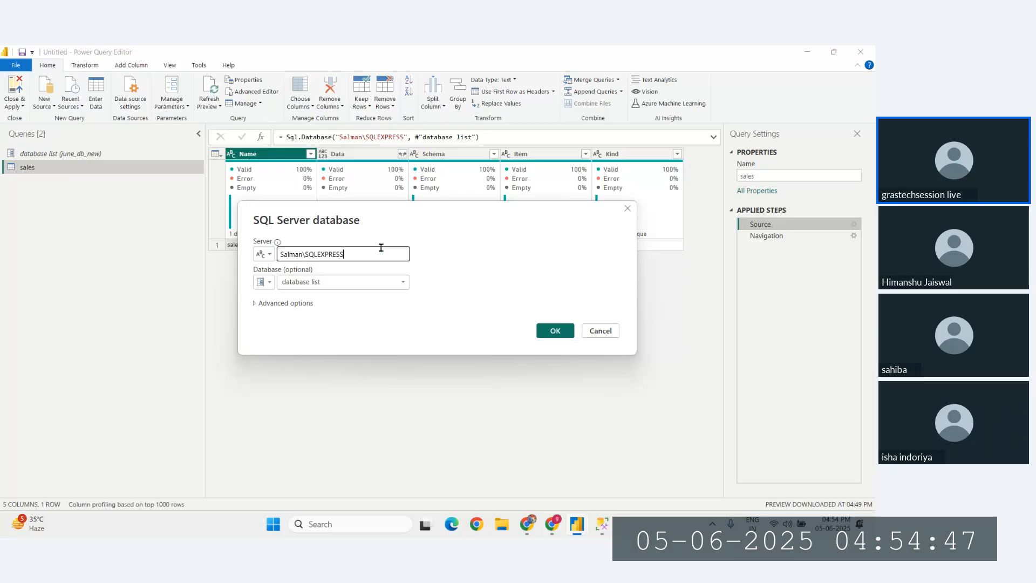
click(584, 331)
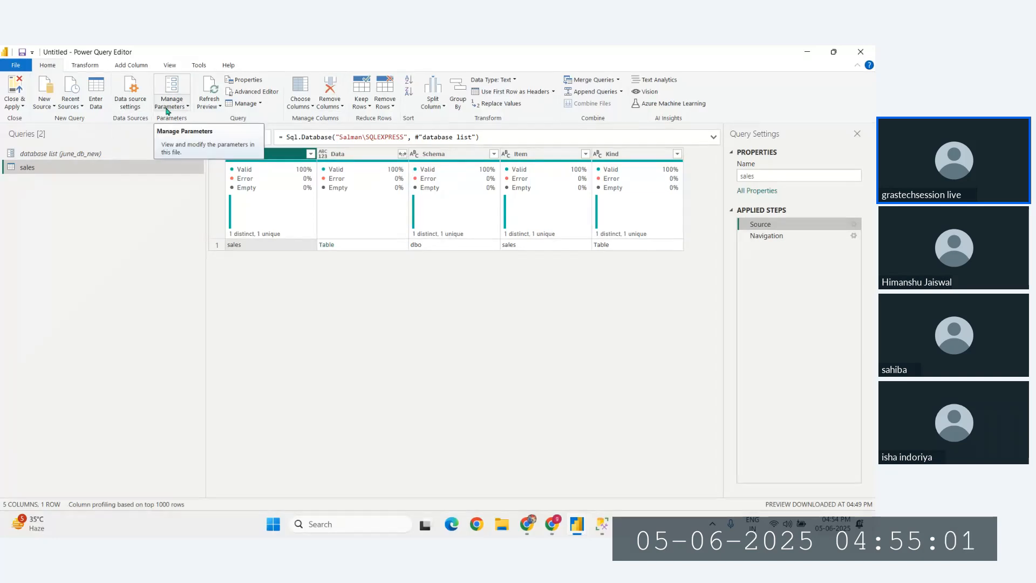
Review the source connection and permission dialogs of the june_db_new data source, cancelling both without changes.
click(136, 111)
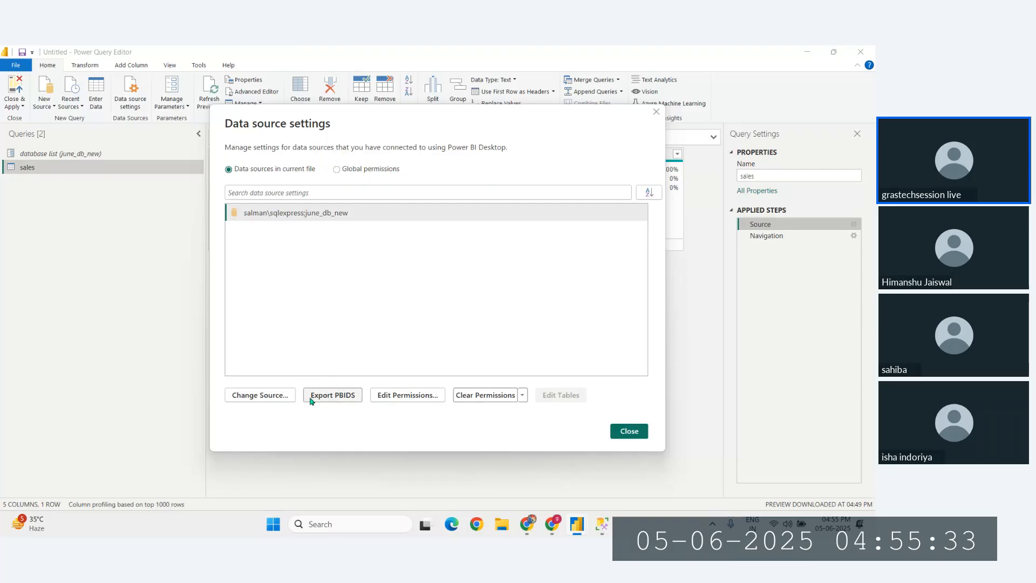
click(272, 400)
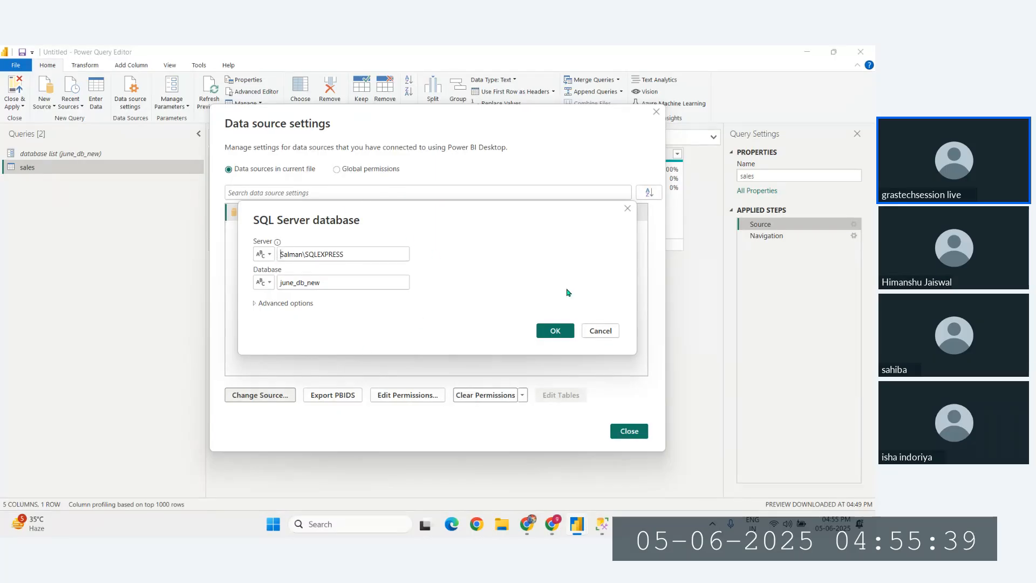
click(599, 331)
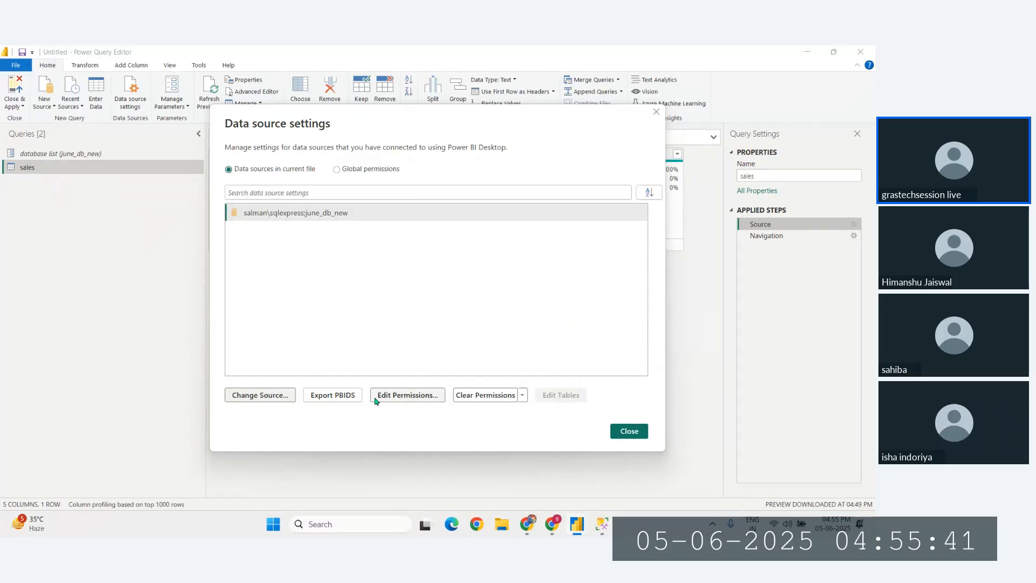
click(392, 397)
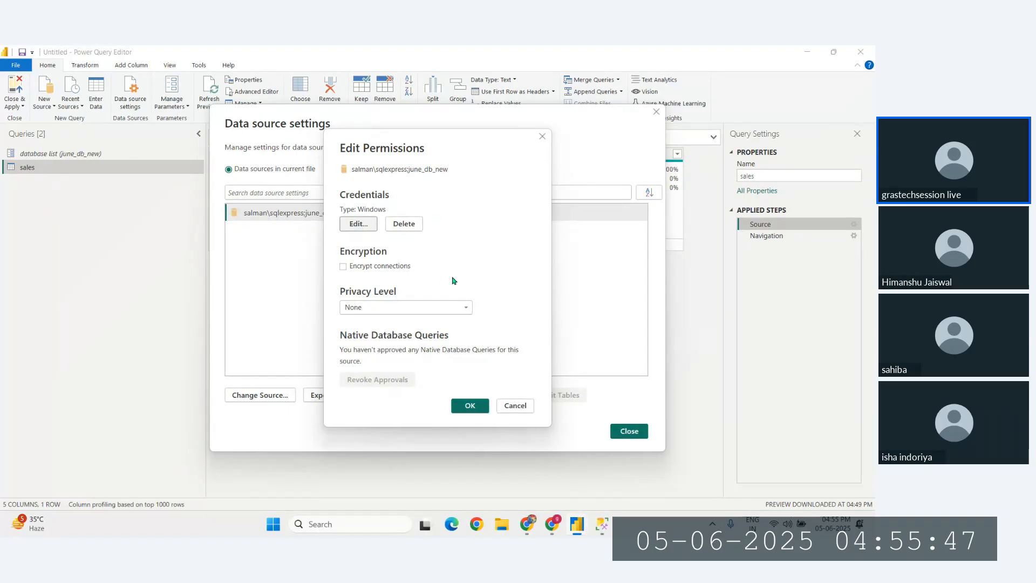
click(514, 405)
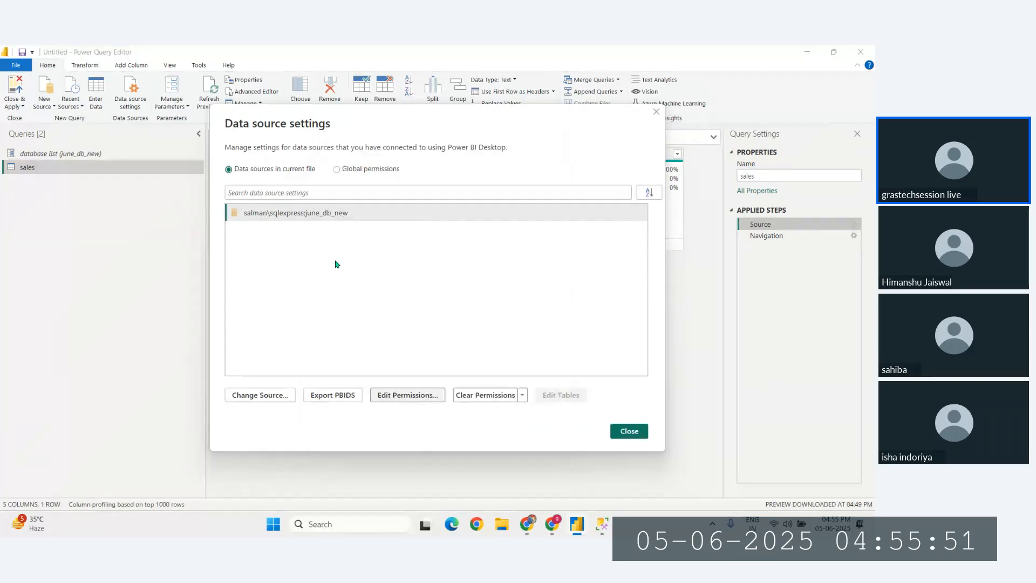
Try the None, Public and Organizational privacy levels in the june_db_new source's permissions, and set it to Private.
click(384, 396)
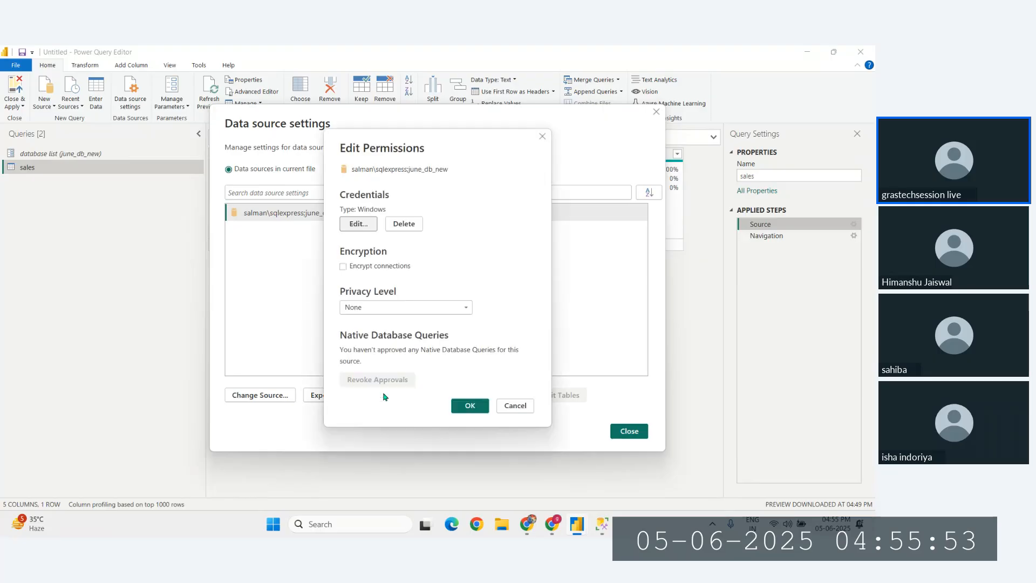
click(382, 312)
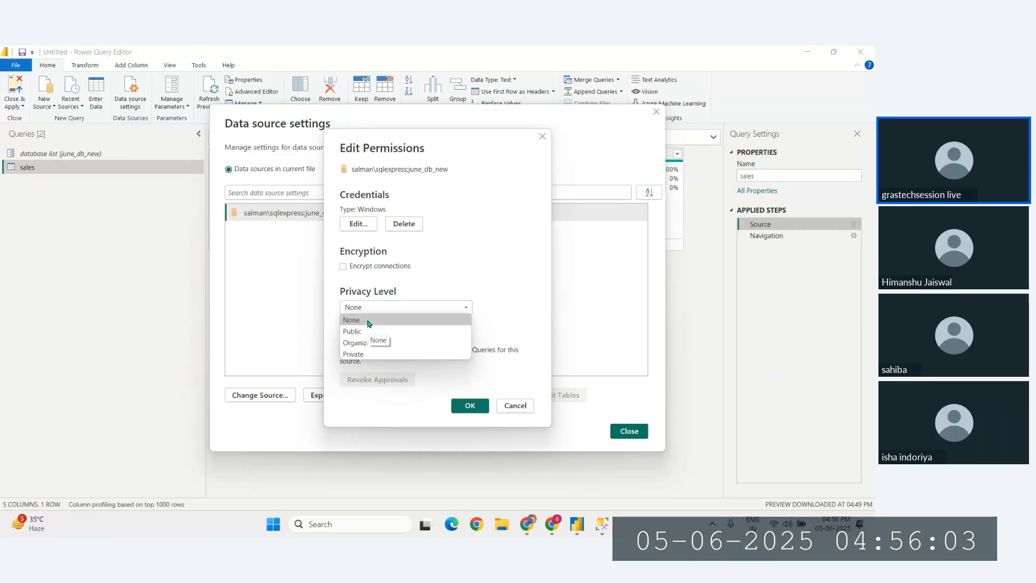
click(368, 323)
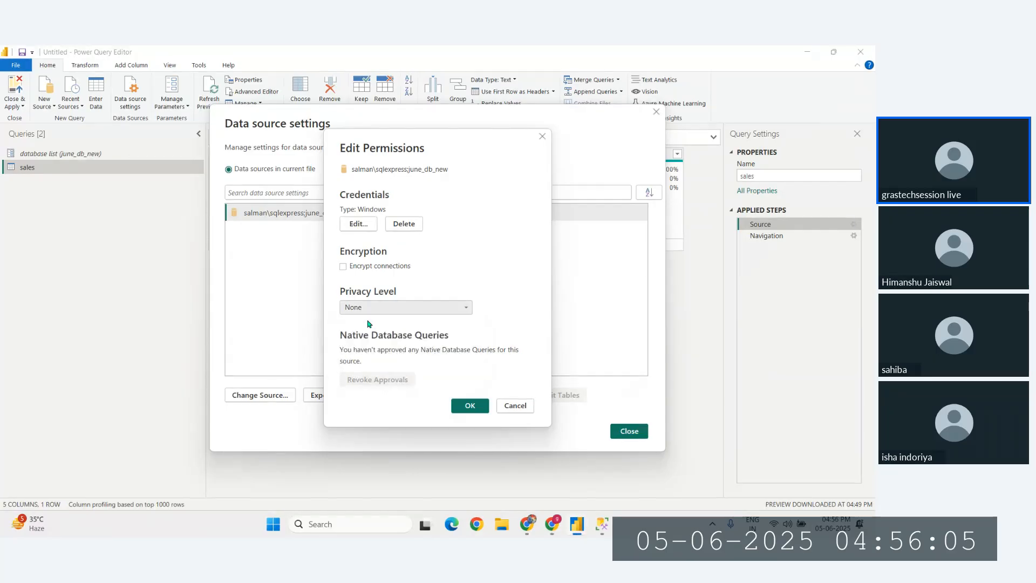
click(365, 306)
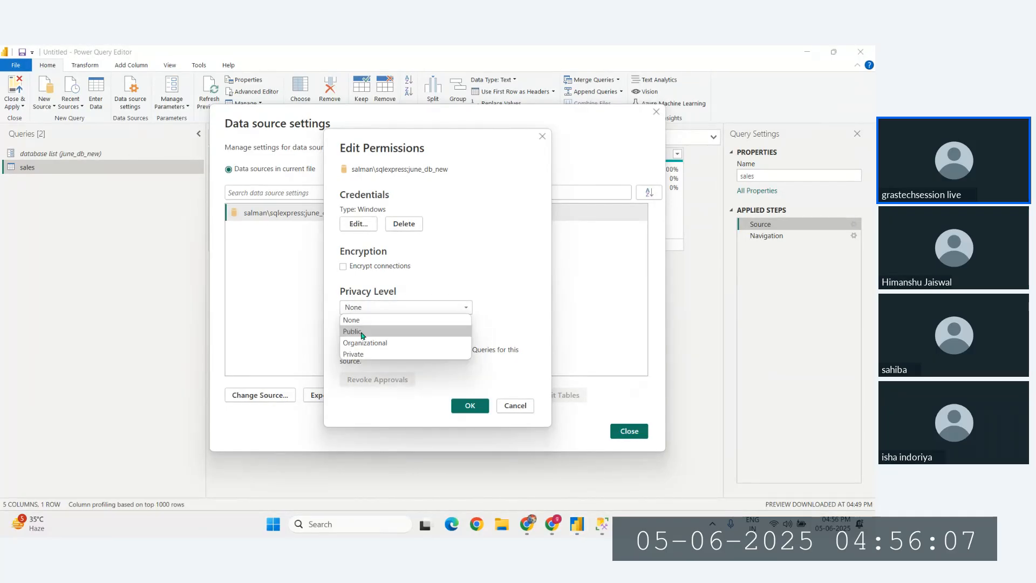
click(361, 335)
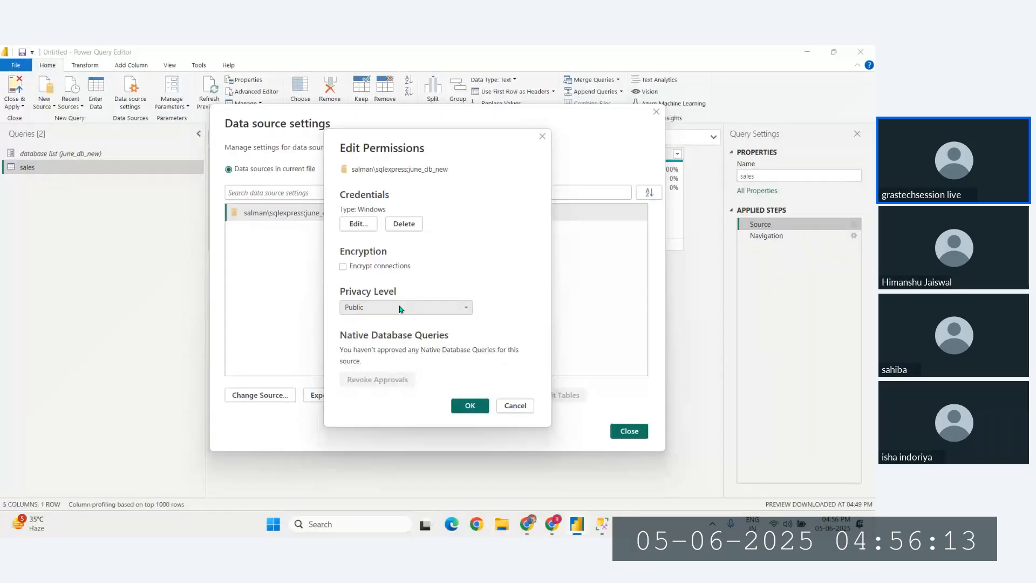
click(400, 307)
click(369, 348)
click(408, 308)
click(368, 354)
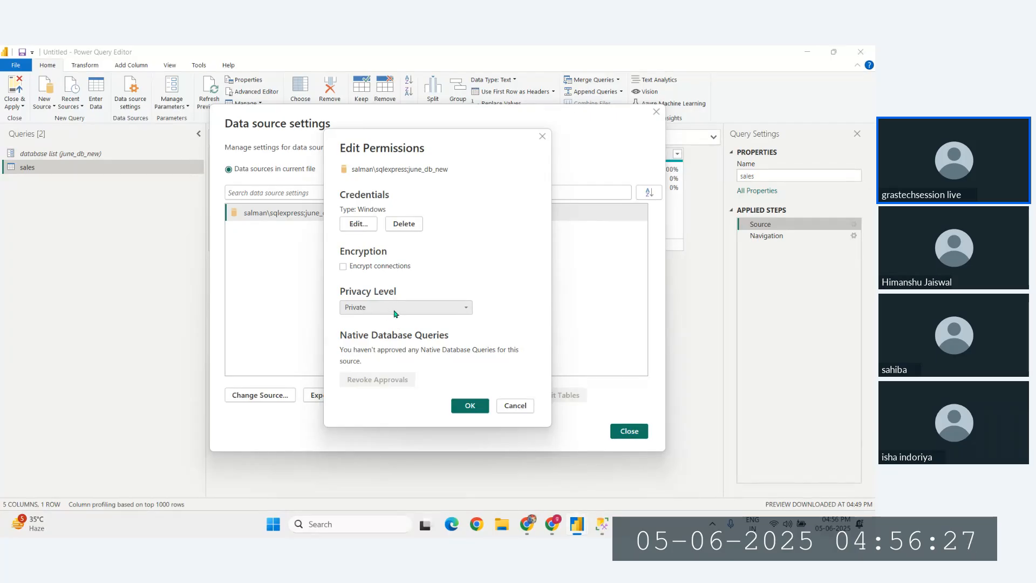
Save the current Windows credentials for the june_db_new source and enable encrypted connections, closing the data source settings.
click(359, 225)
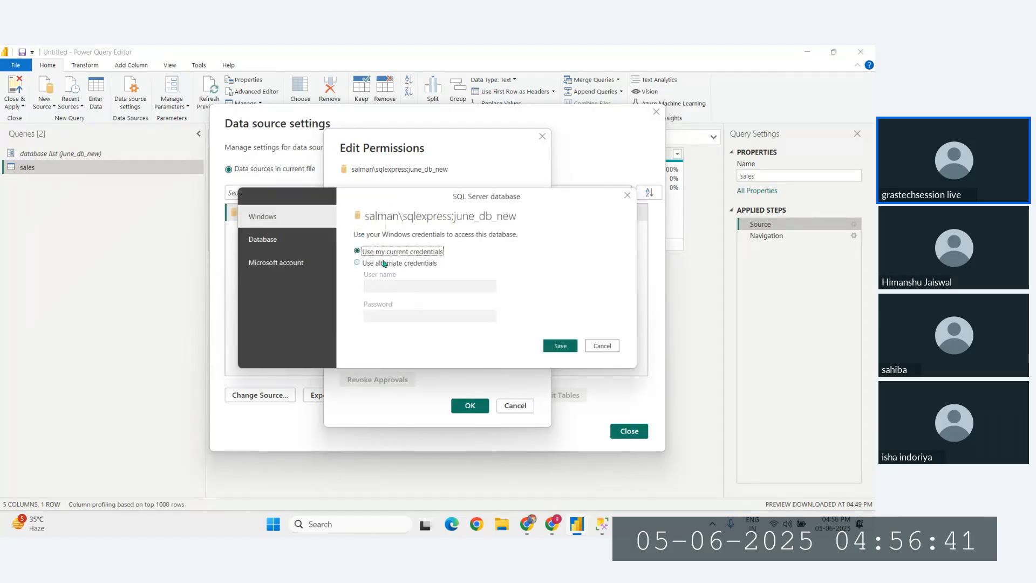
click(355, 248)
click(559, 345)
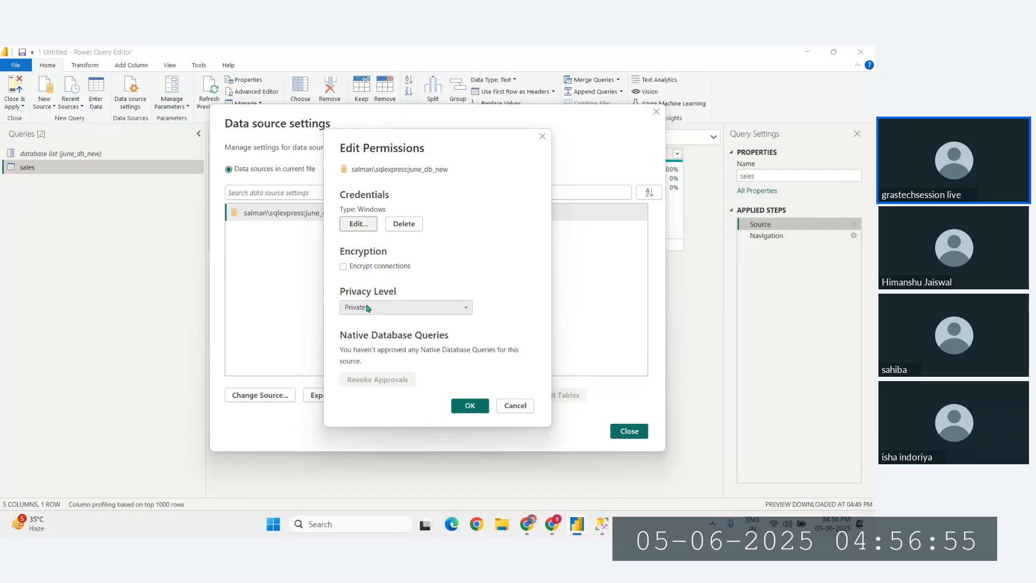
click(343, 266)
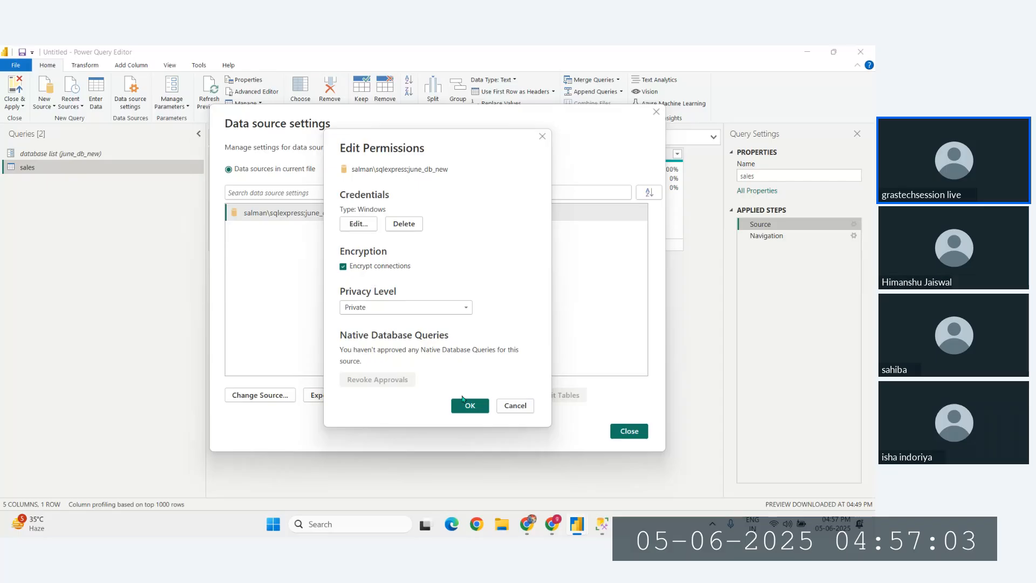
click(468, 411)
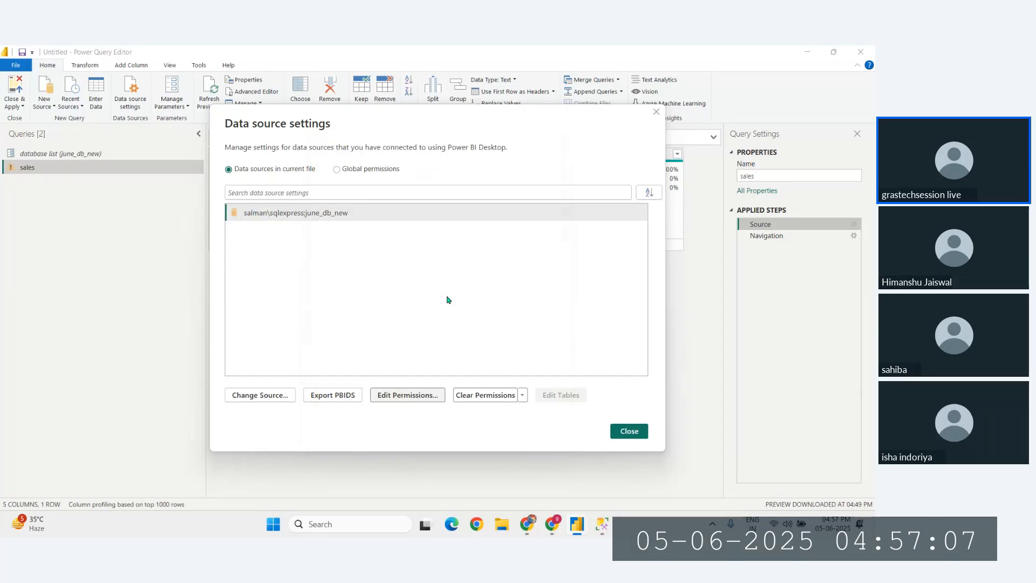
click(629, 431)
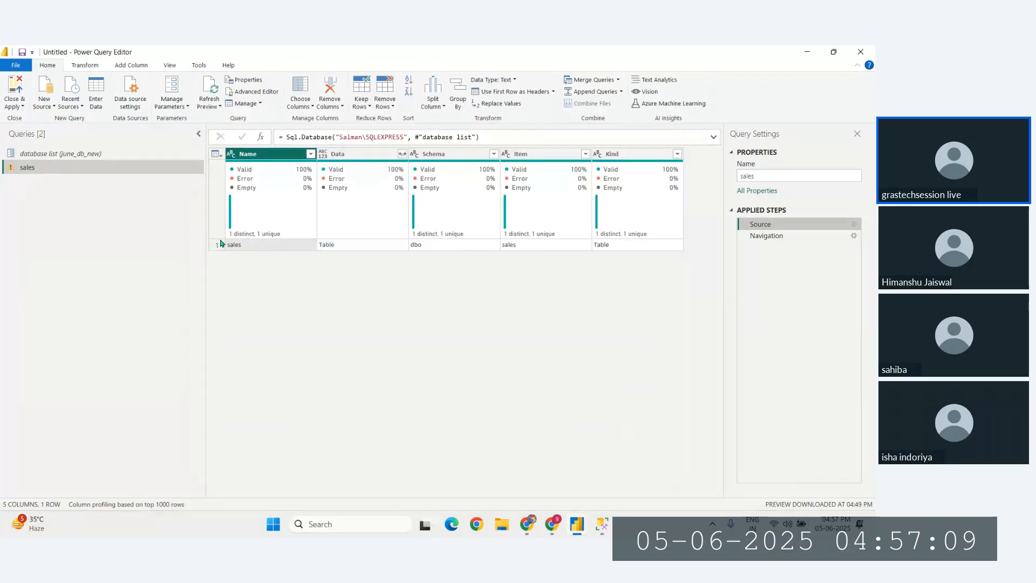
Reconnect the sales query's Navigation step using an unencrypted connection, and close and apply the queries.
mouse_move(489, 206)
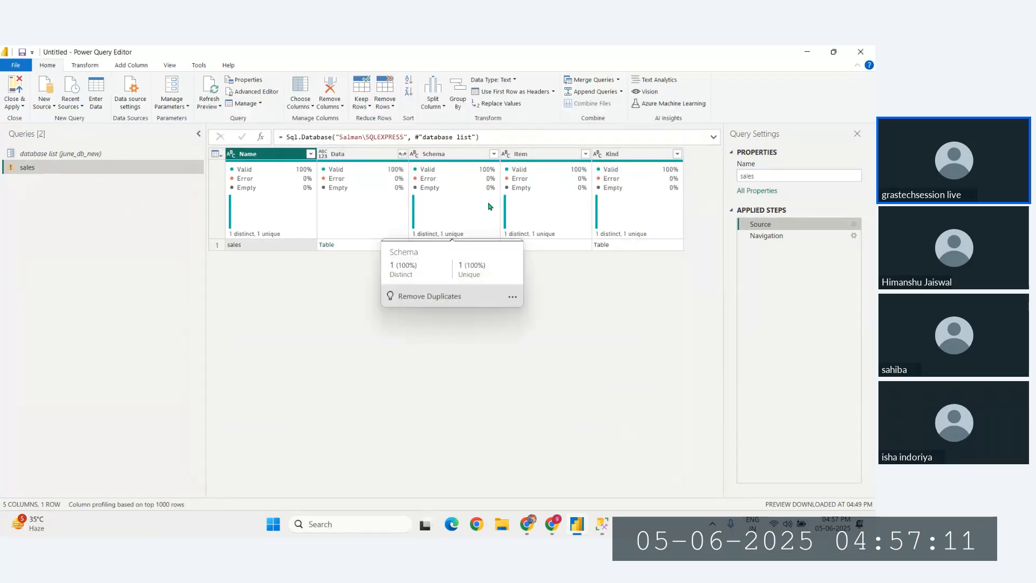
click(765, 236)
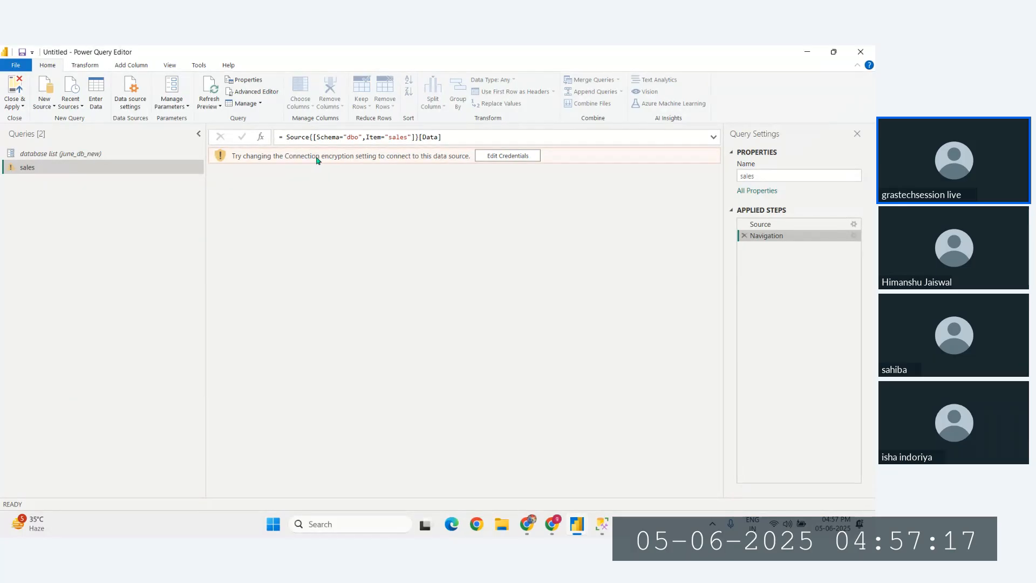
click(508, 156)
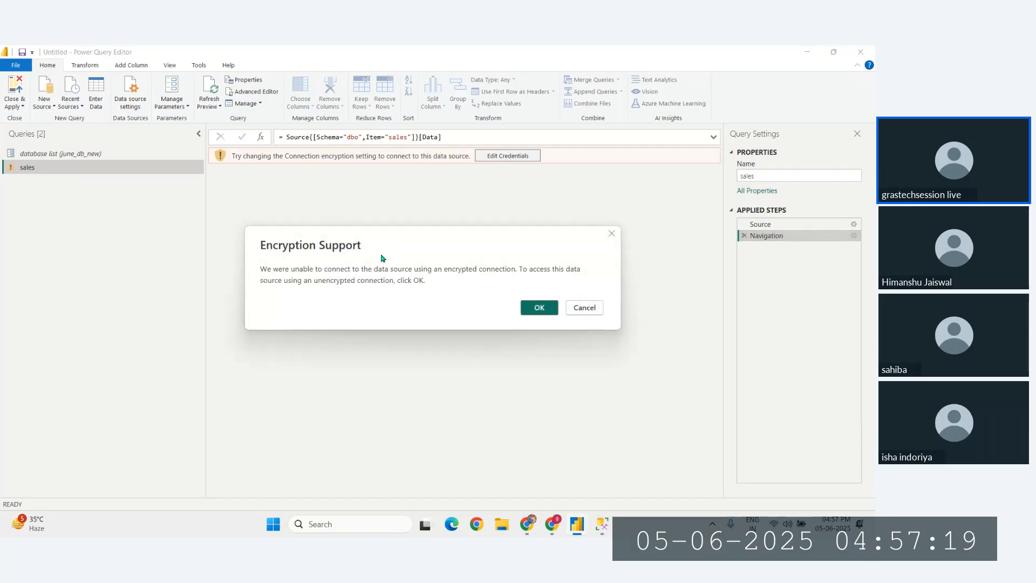
click(541, 308)
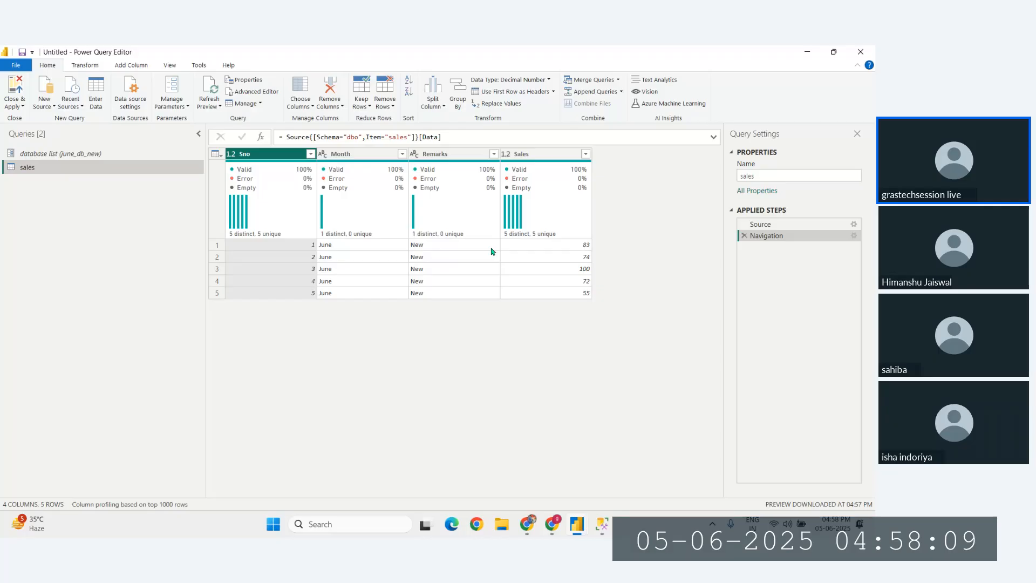
click(14, 89)
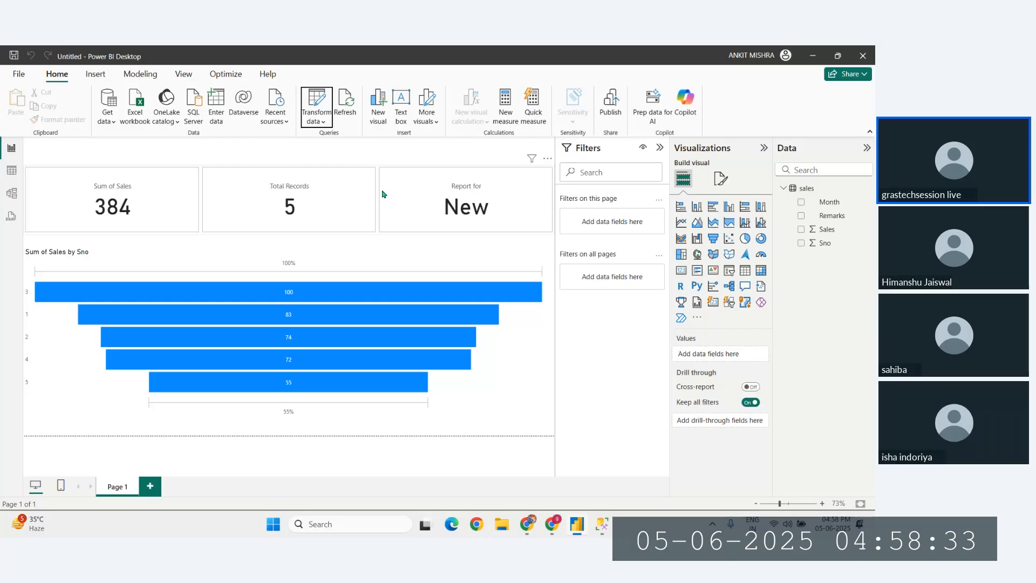
Reopen the data source settings in Power Query Editor and clear the permissions of the june_db_new source.
click(313, 102)
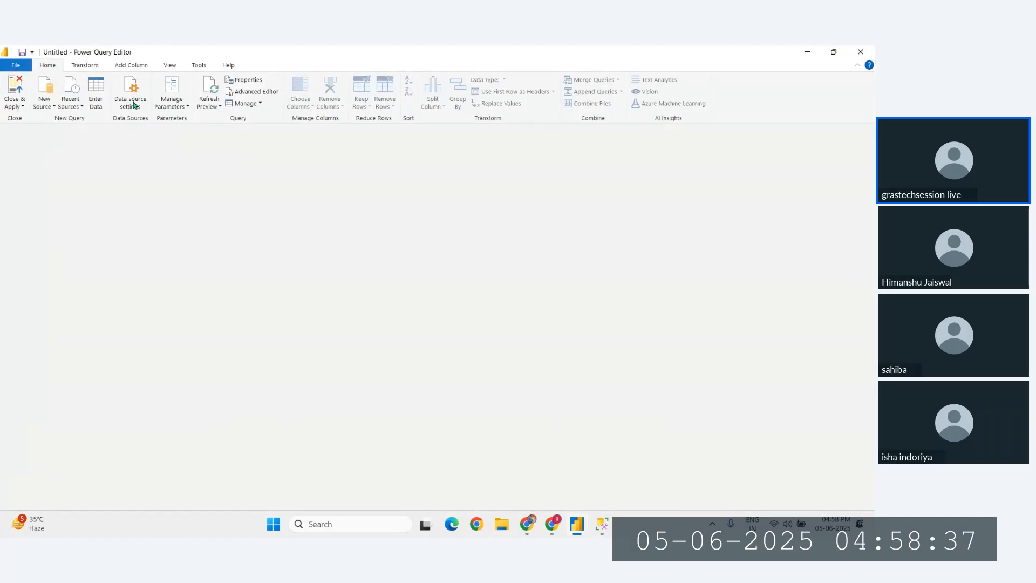
click(135, 103)
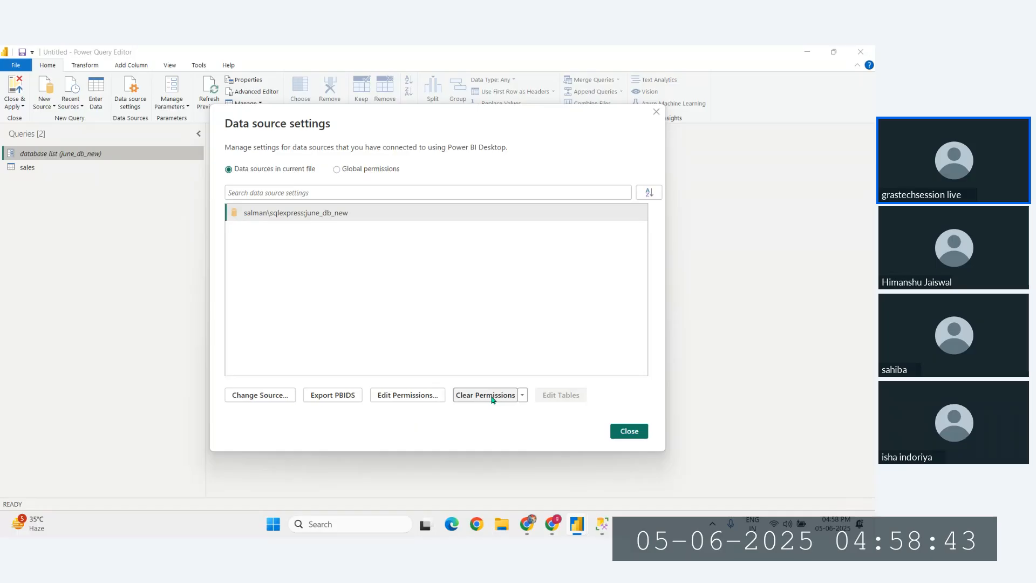
click(522, 395)
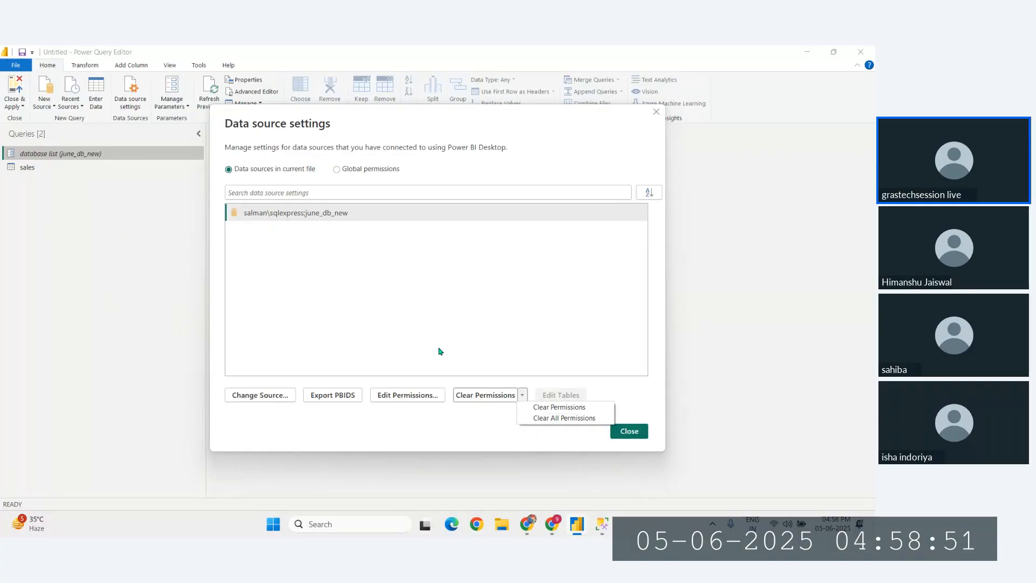
click(259, 213)
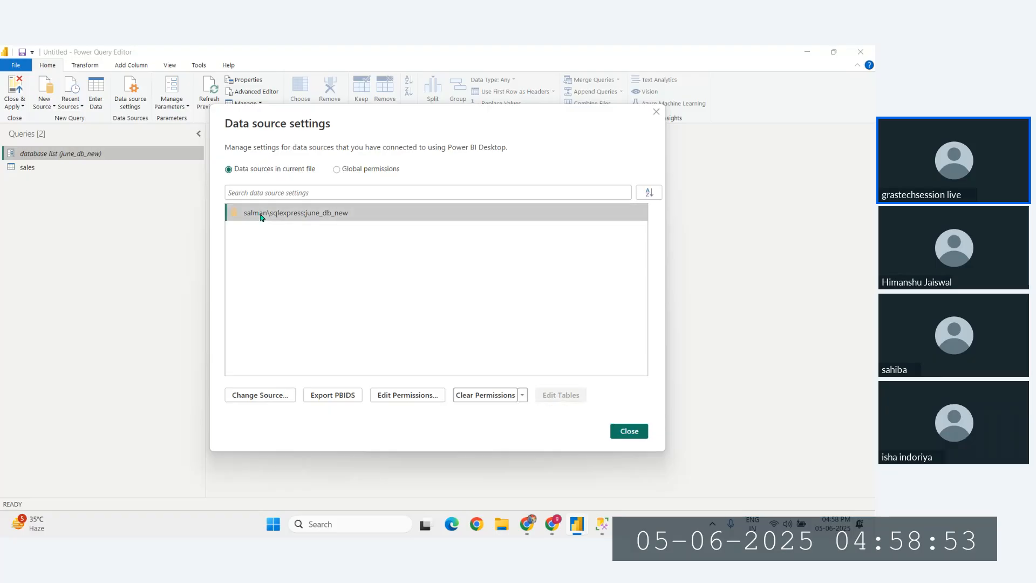
click(489, 397)
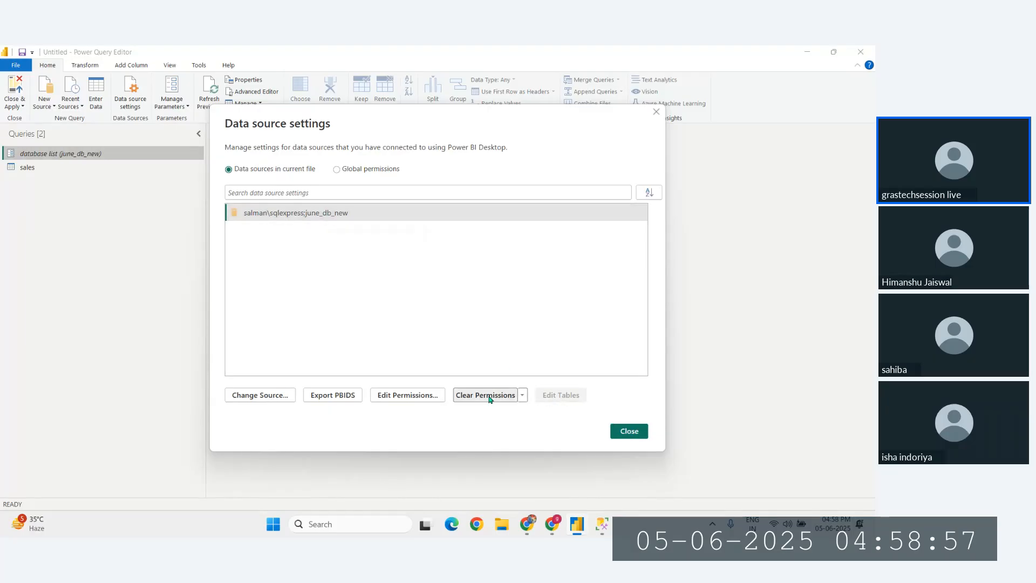
click(582, 307)
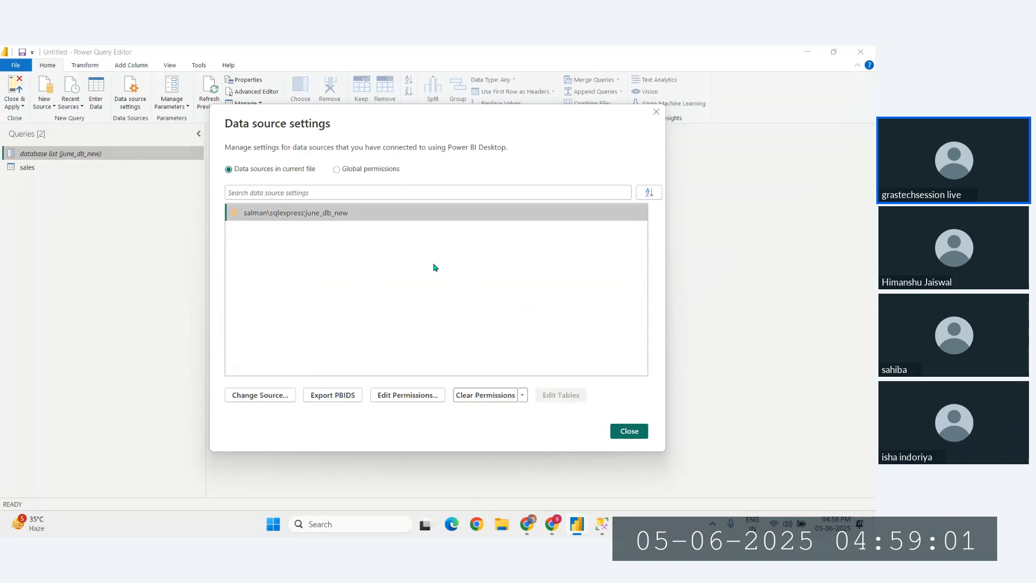
Check the june_db_new source's permissions and the sales query preview, and close and apply the queries.
click(406, 397)
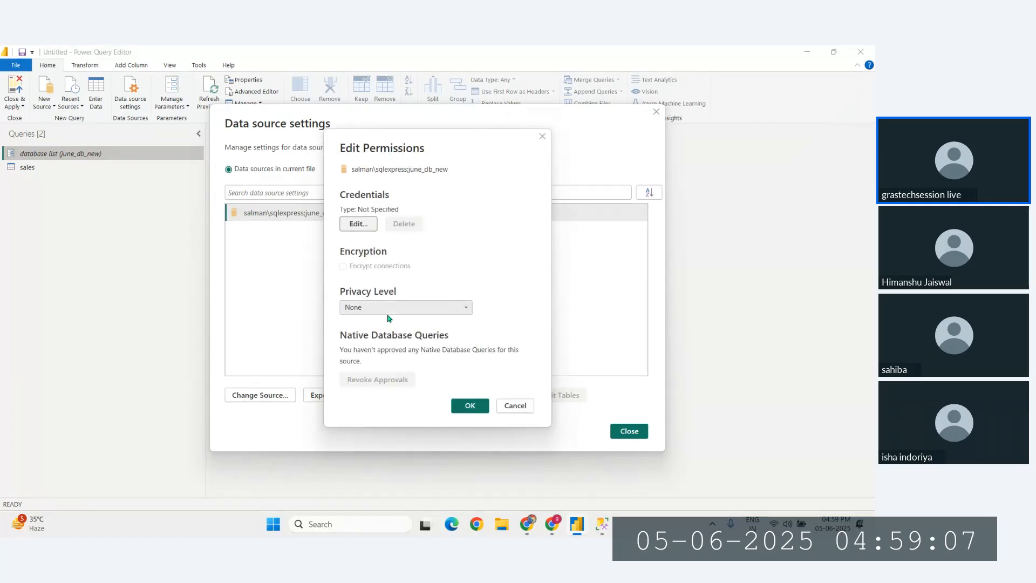
click(513, 405)
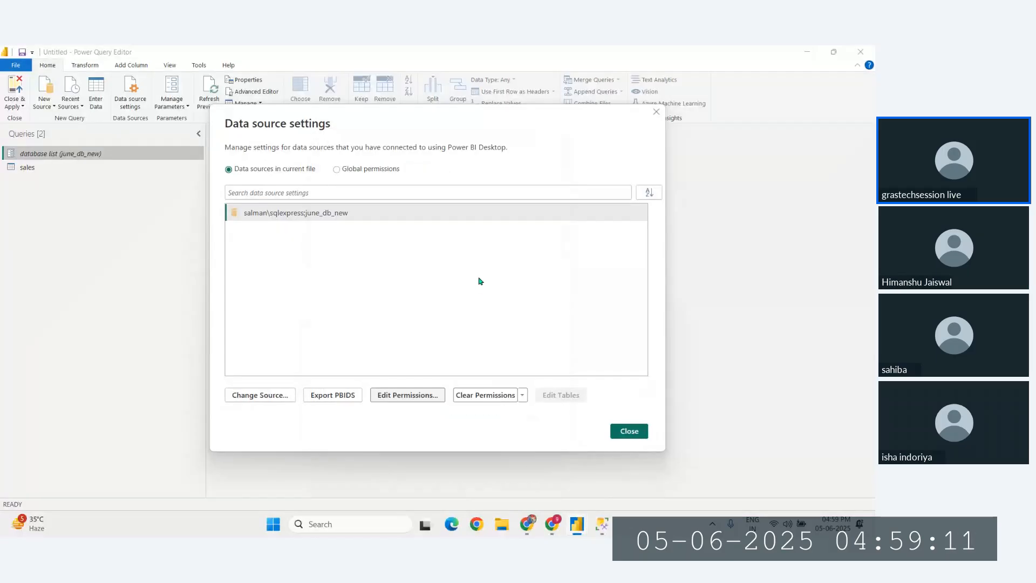
click(630, 431)
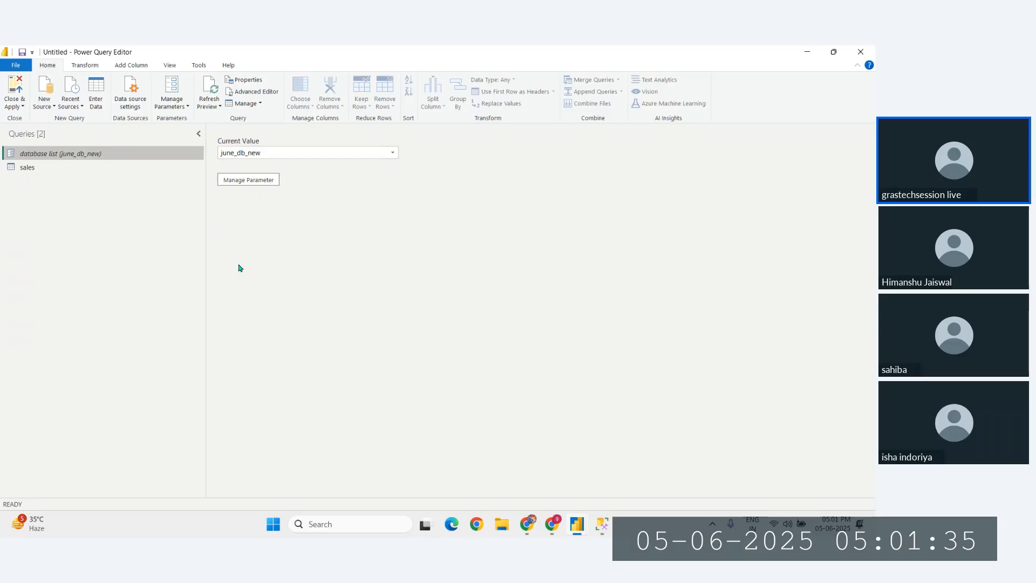
click(30, 165)
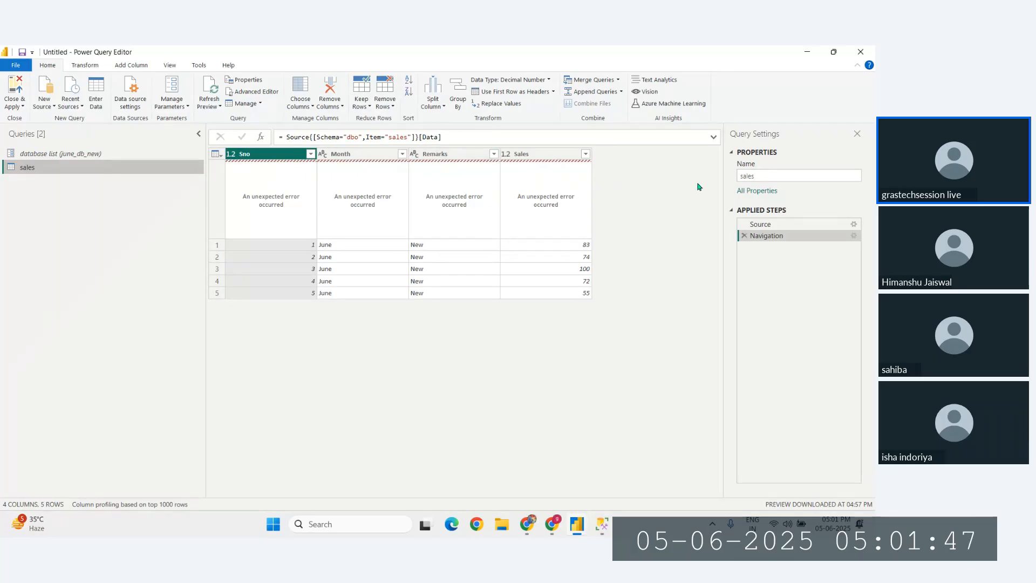
click(15, 89)
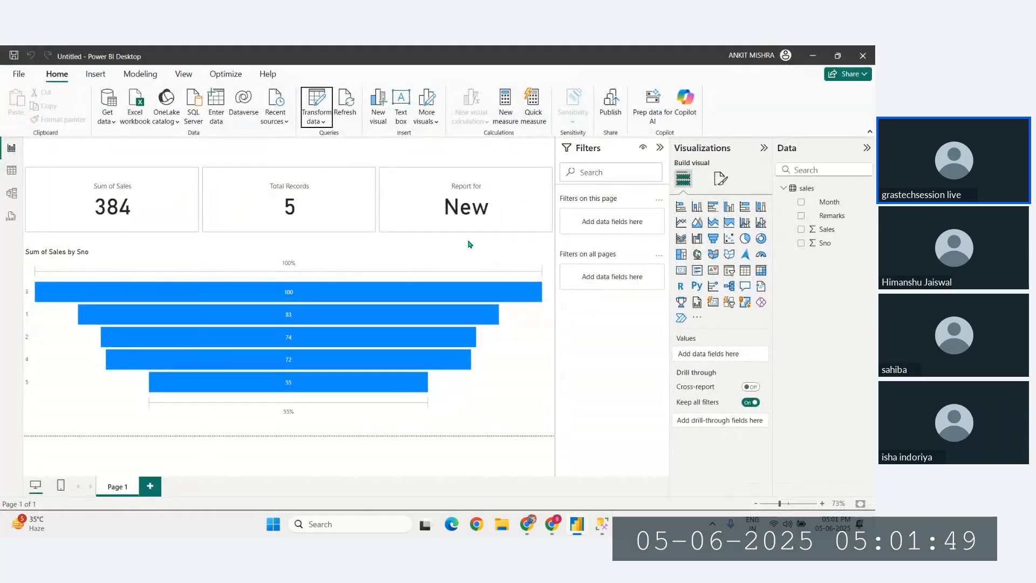
Switch to Chrome, glance over the search results for managing parameters, and open the PowerBI meeting tab.
mouse_move(552, 524)
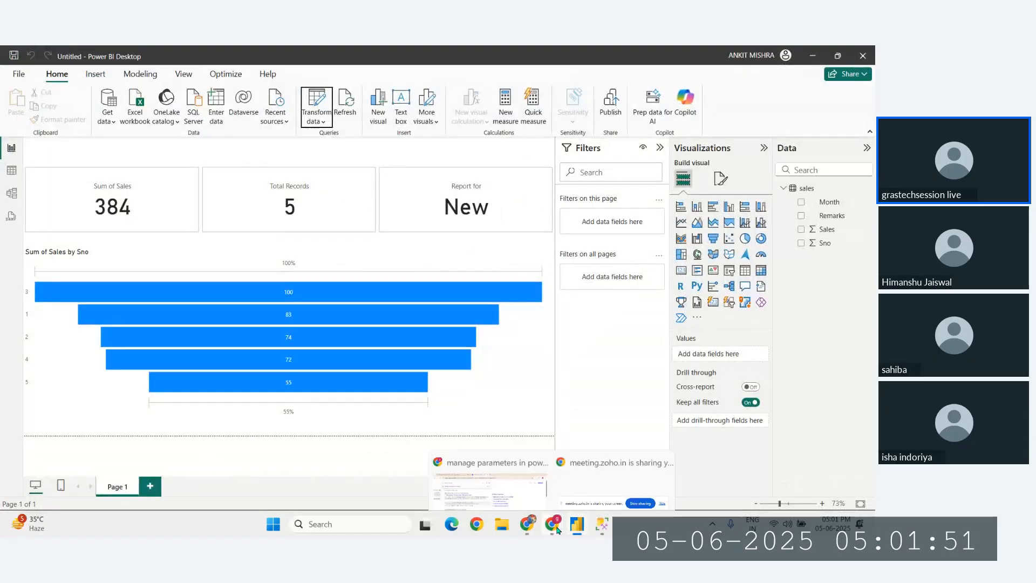
click(529, 470)
scroll(305, 308, down, 1)
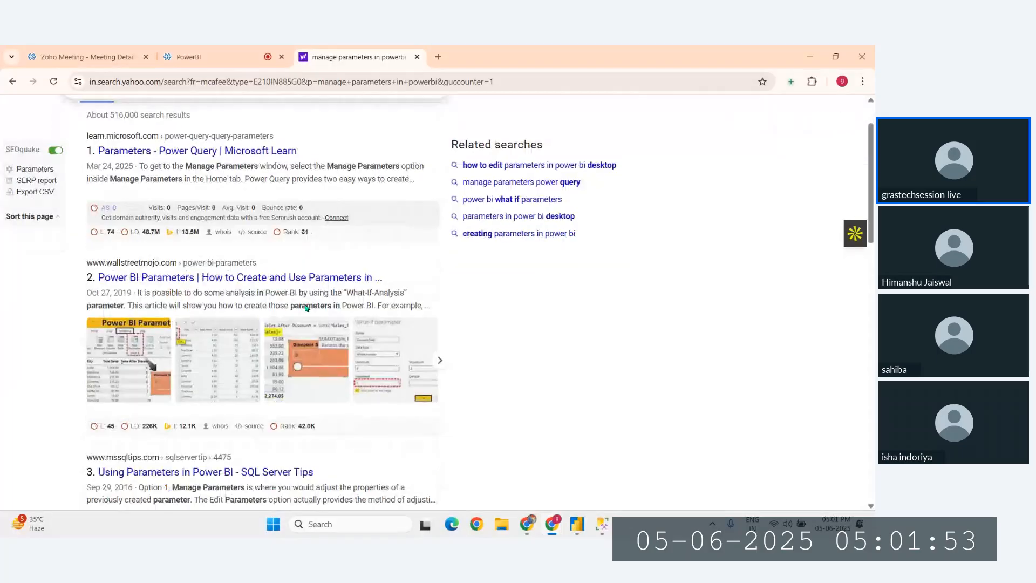
scroll(269, 354, up, 1)
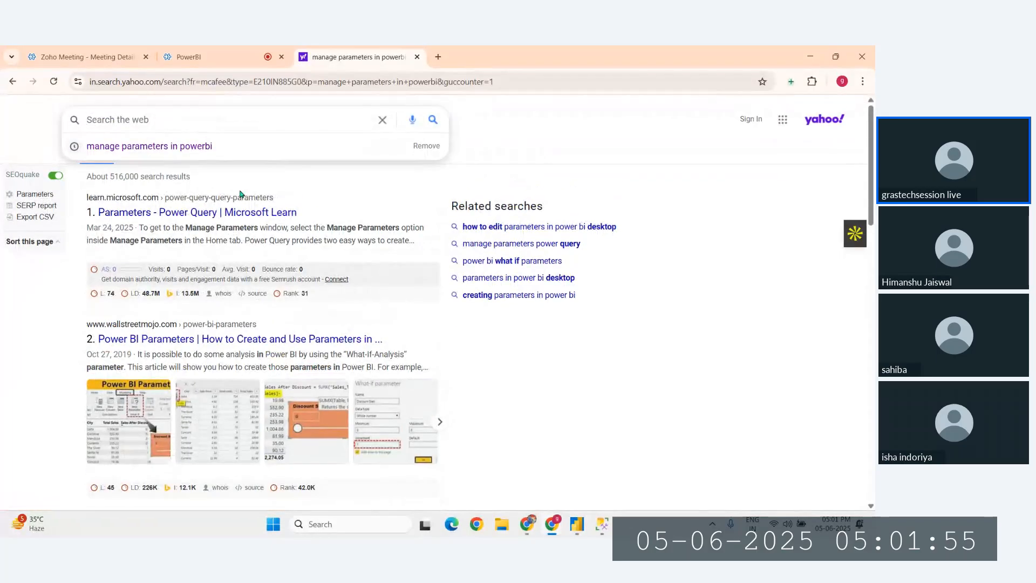
click(199, 56)
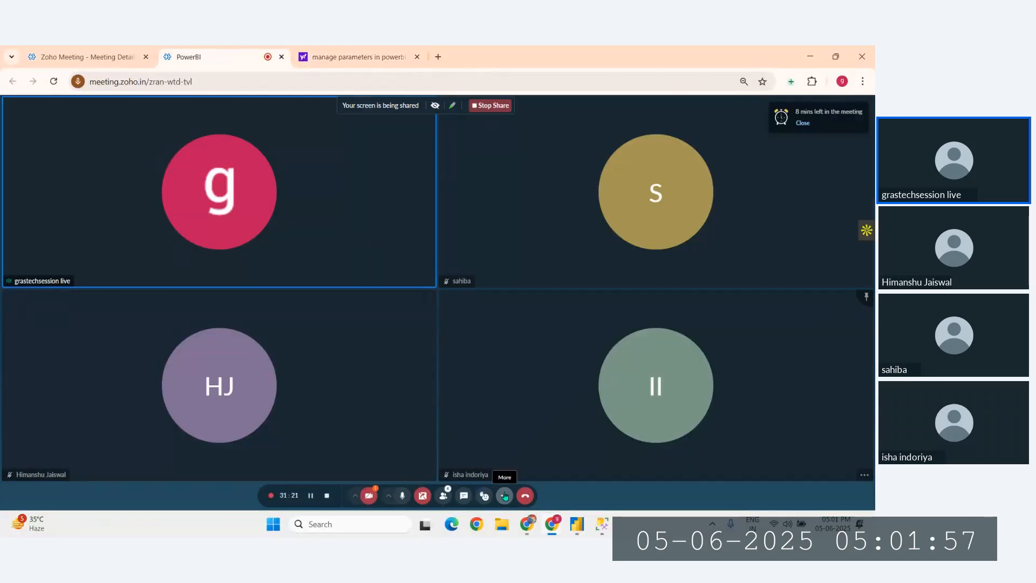